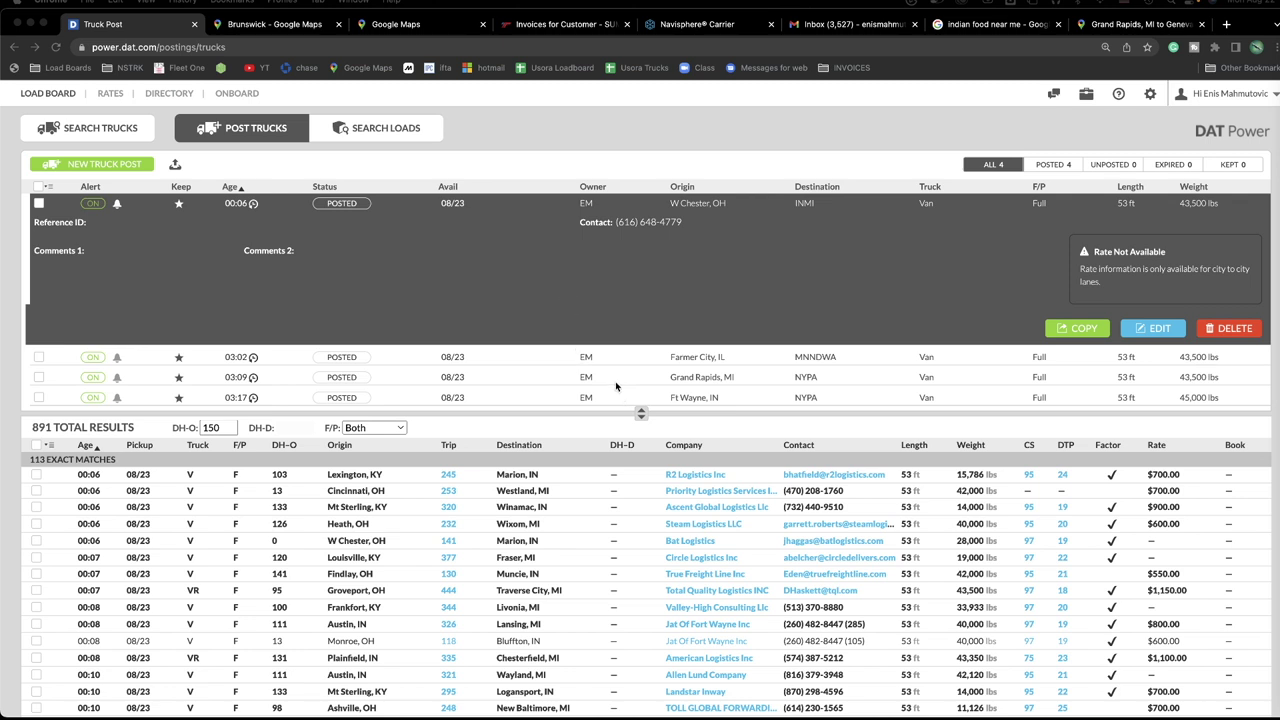
Review the matching loads for the Farmer City, IL, Grand Rapids, MI, and W Chester, OH truck posts in turn.
{"action": "left_click", "coordinate": [665, 358]}
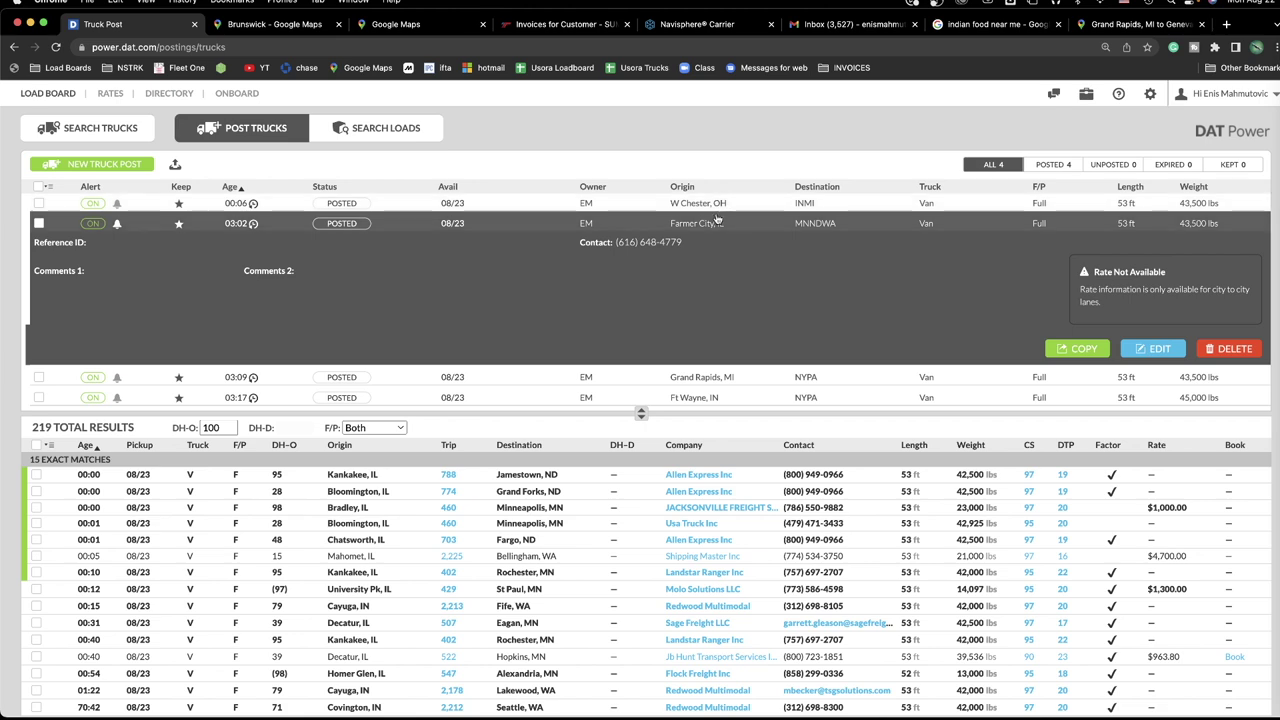
{"action": "left_click", "coordinate": [563, 379]}
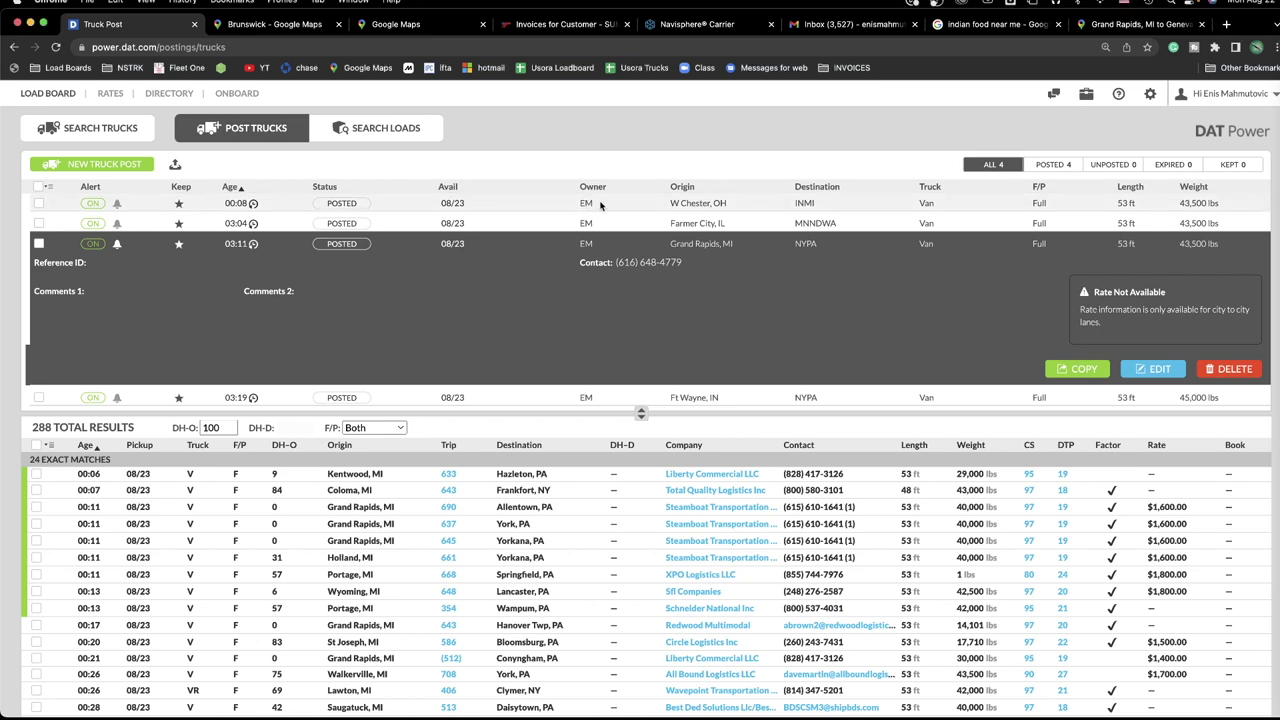
{"action": "left_click", "coordinate": [600, 205]}
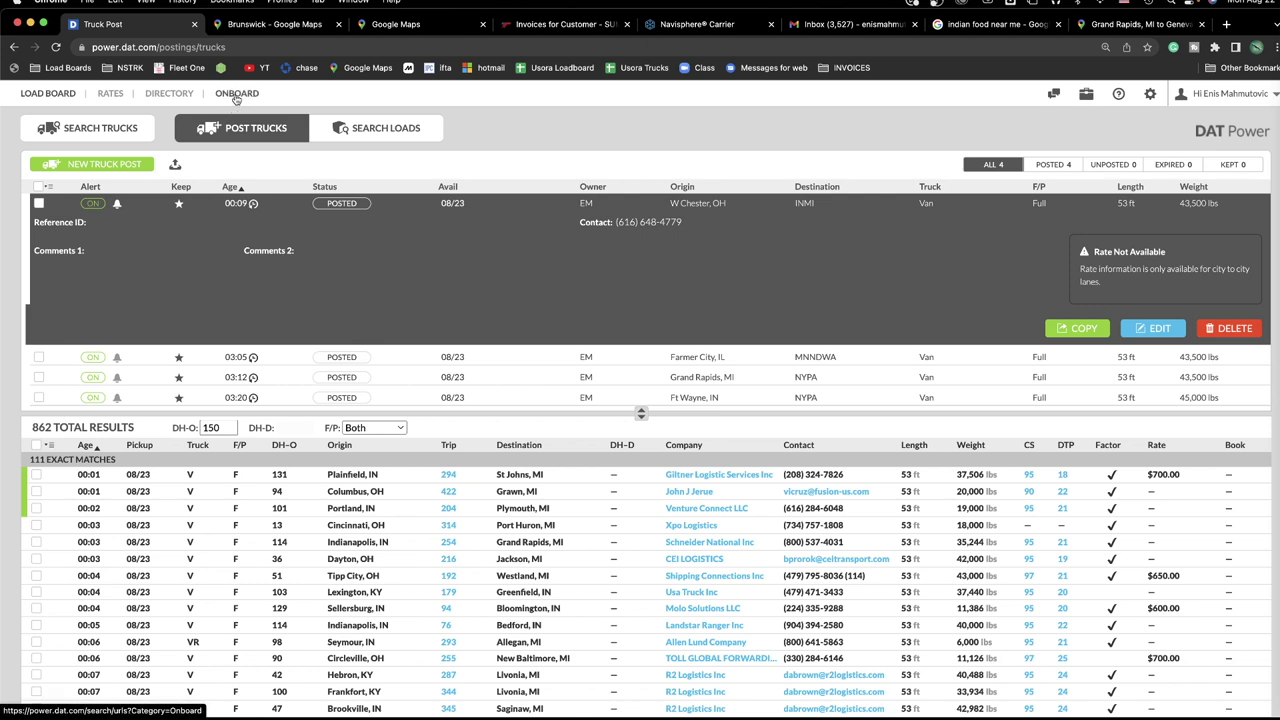
Search the DAT Directory's company reviews for "jb hunt".
{"action": "left_click", "coordinate": [174, 98]}
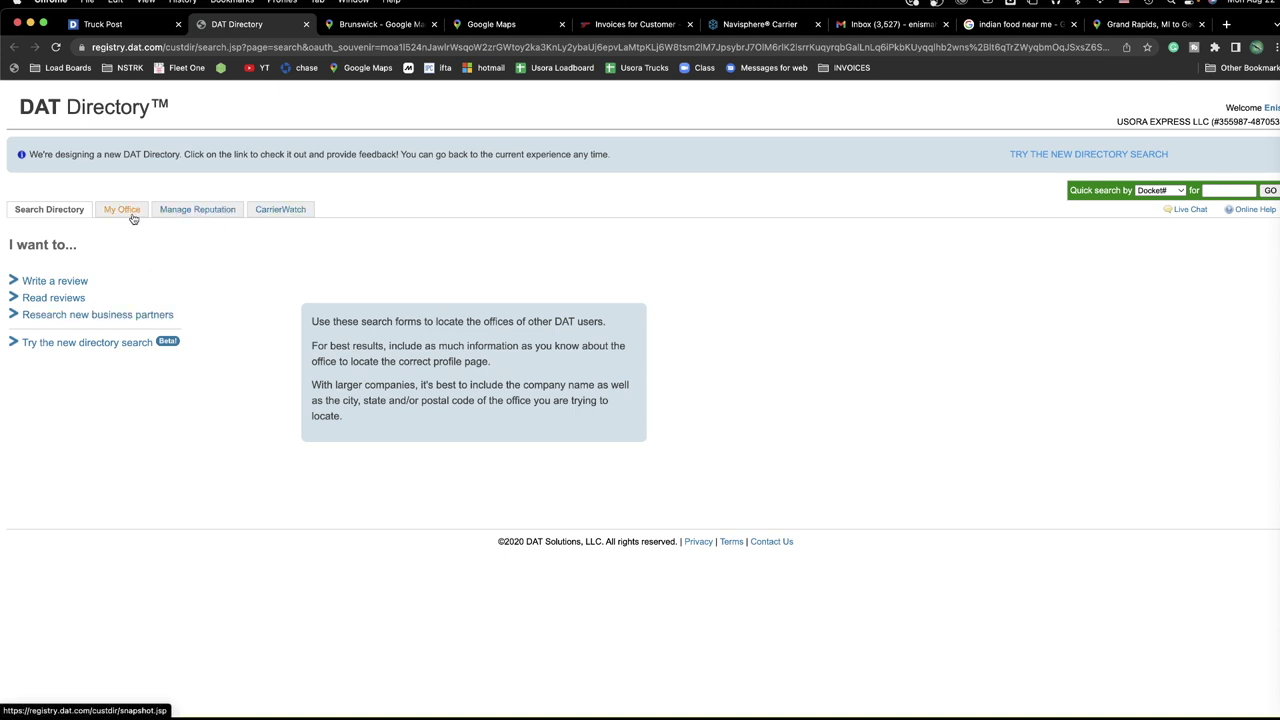
{"action": "left_click", "coordinate": [54, 297]}
{"action": "left_click", "coordinate": [145, 318]}
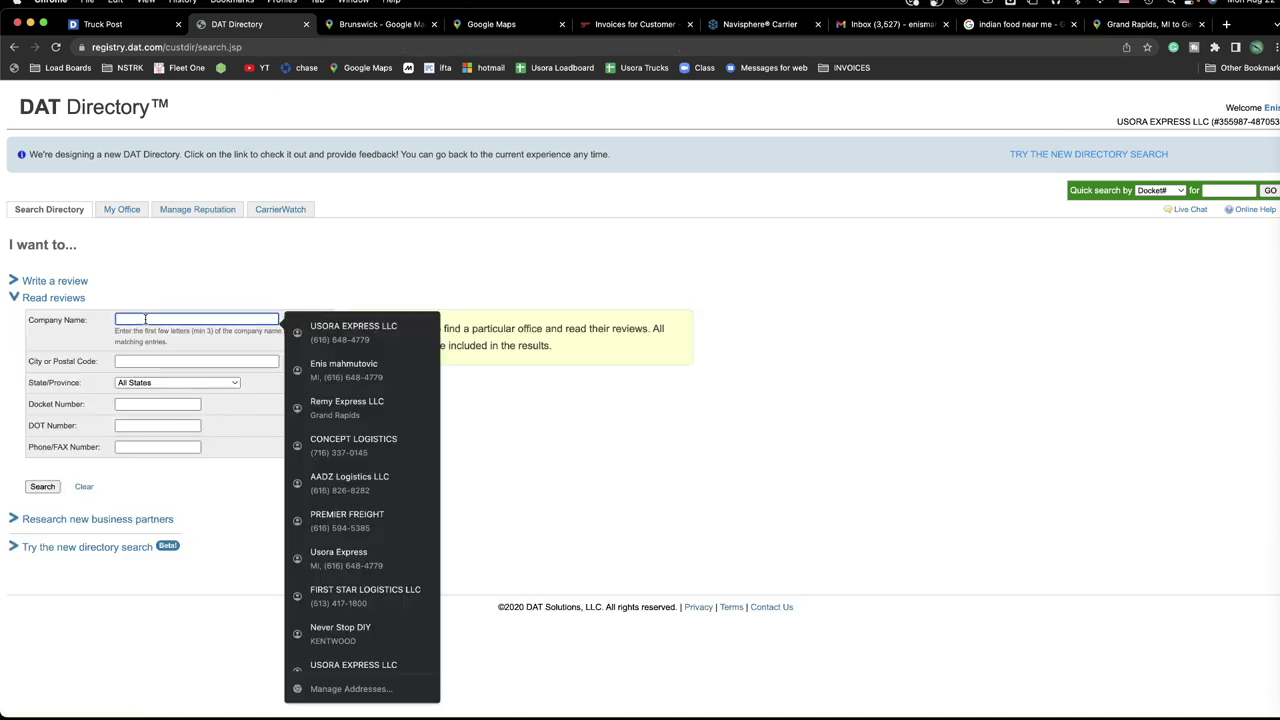
{"action": "type", "text": "jb hunt"}
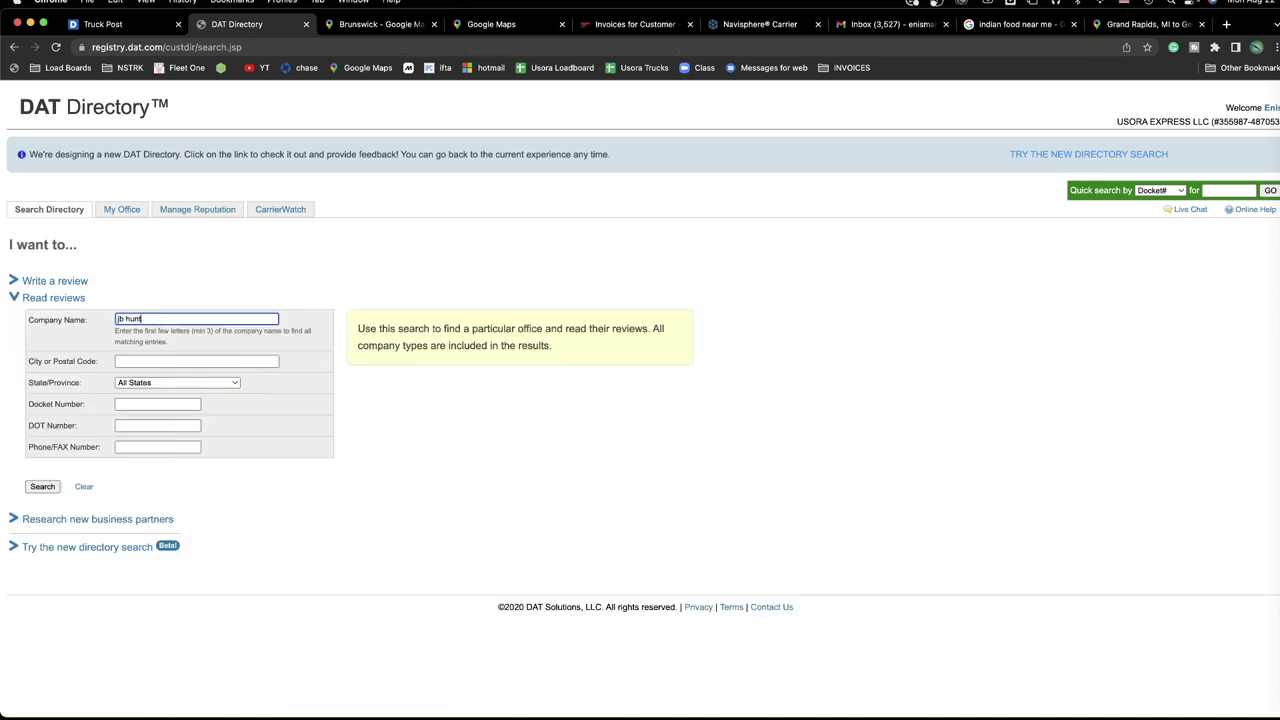
{"action": "left_click", "coordinate": [42, 486]}
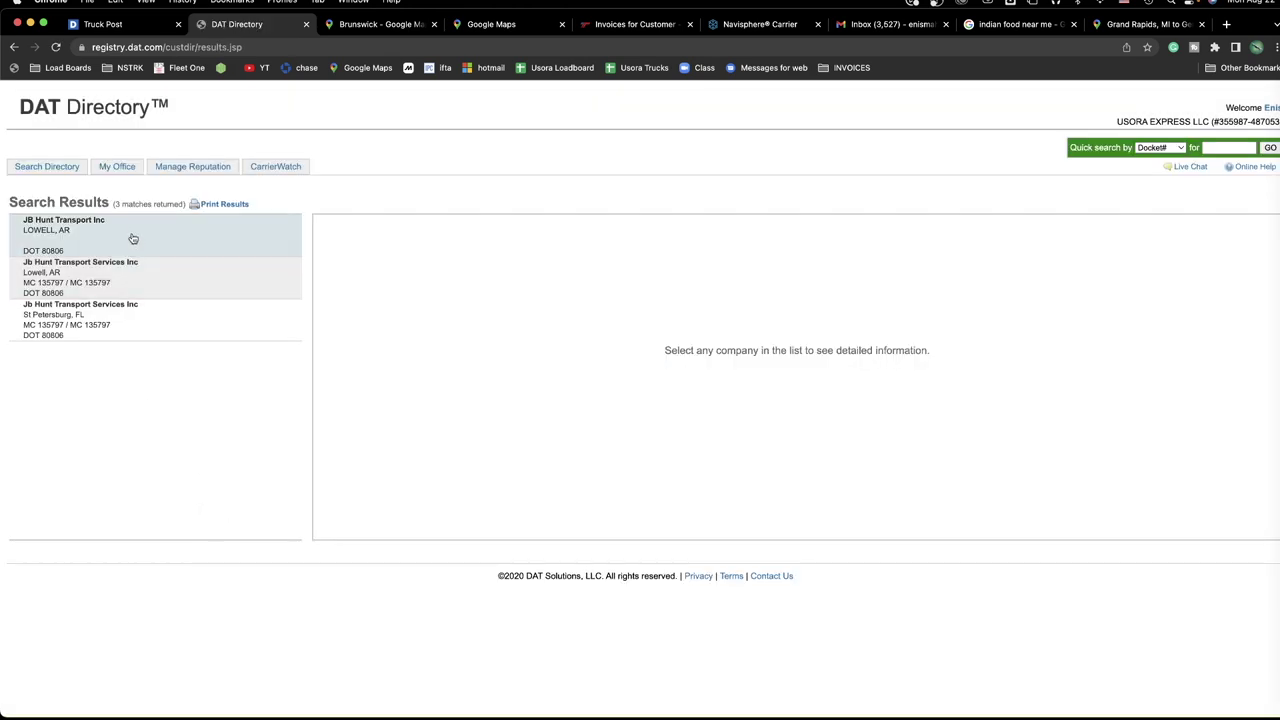
View the JB Hunt Transport Inc profile, and examine the review rating breakdown of Jb Hunt Transport Services Inc in Lowell, AR.
{"action": "left_click", "coordinate": [99, 240]}
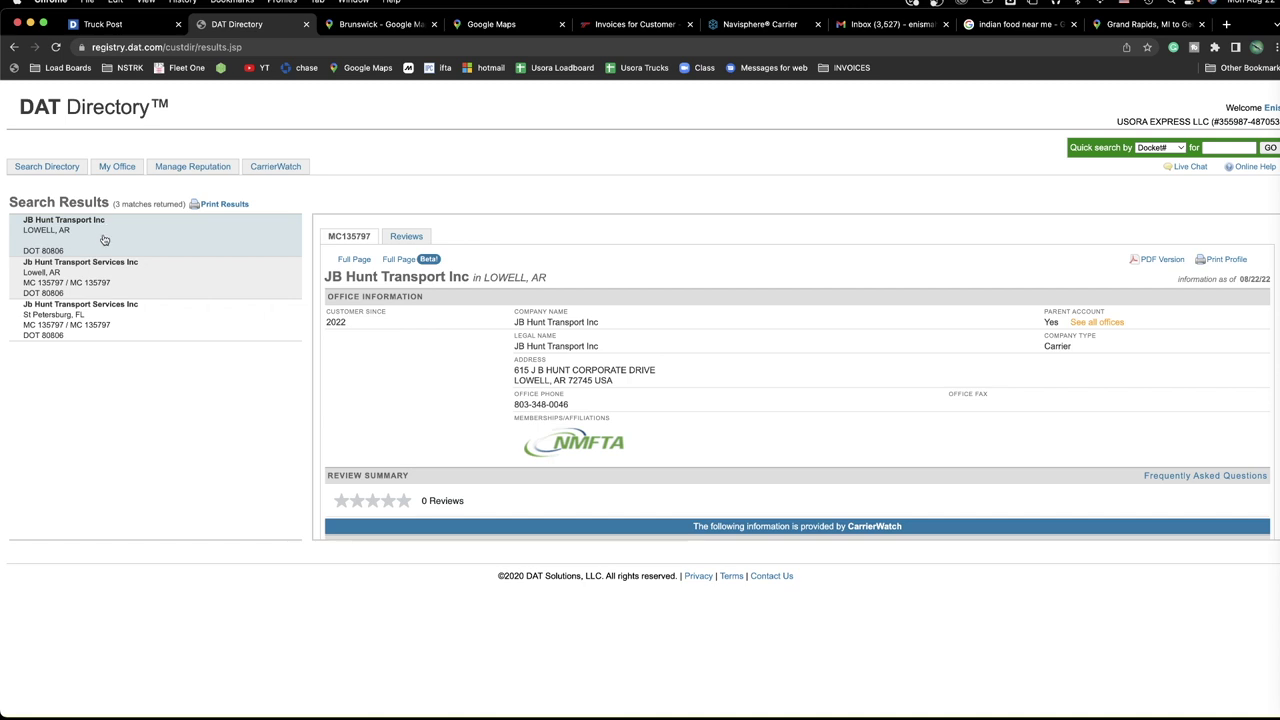
{"action": "left_click", "coordinate": [62, 278]}
{"action": "mouse_move", "coordinate": [422, 518]}
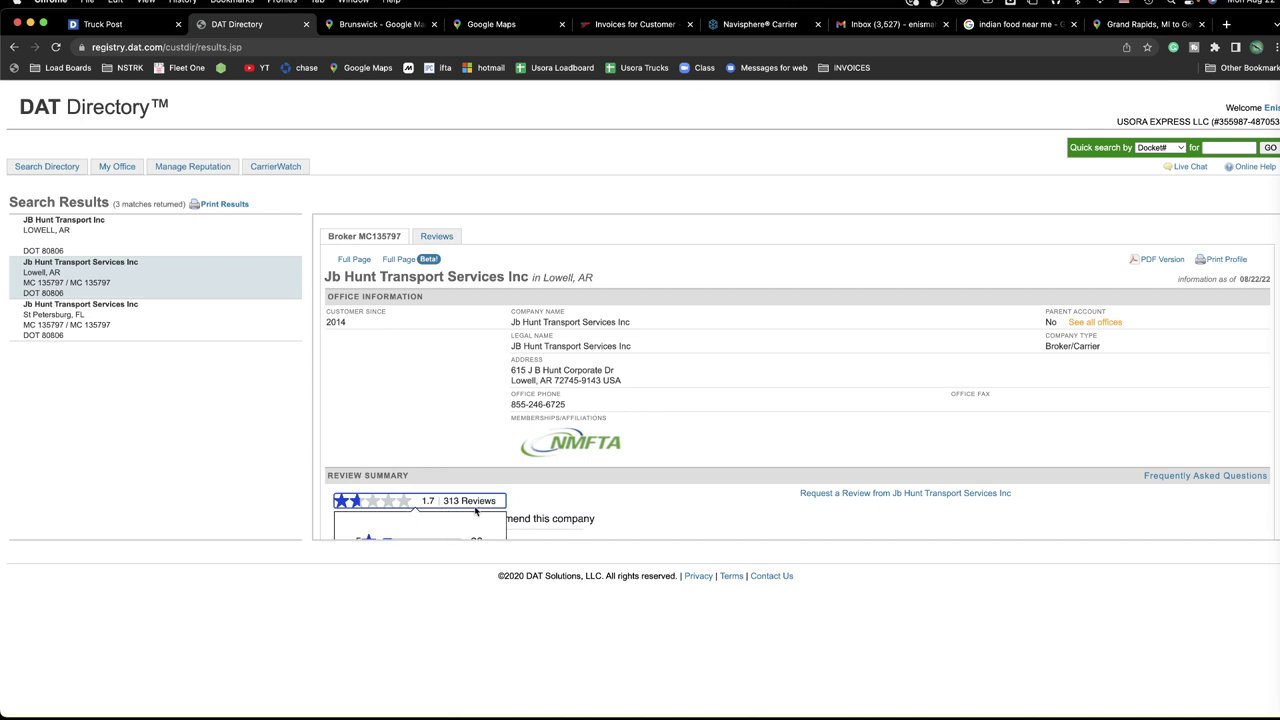
{"action": "scroll", "coordinate": [476, 511], "scroll_direction": "down", "scroll_amount": 1}
{"action": "scroll", "coordinate": [460, 480], "scroll_direction": "down", "scroll_amount": 3}
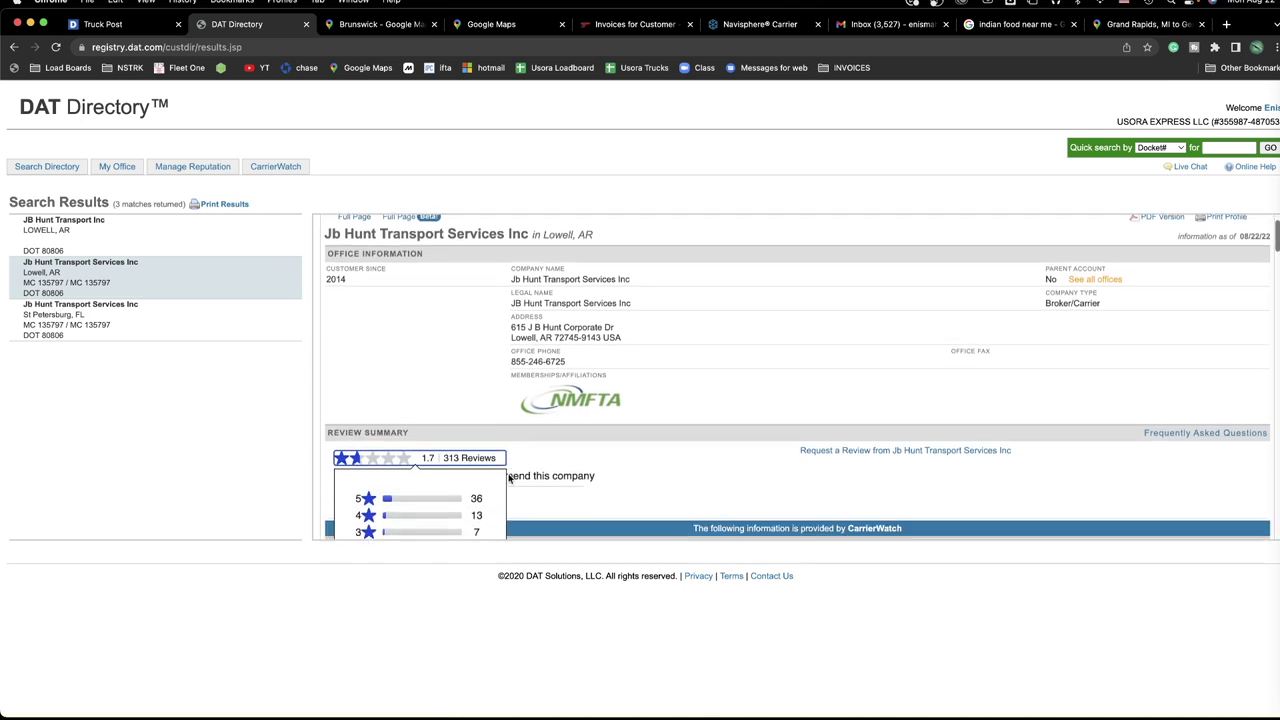
{"action": "mouse_move", "coordinate": [458, 408]}
{"action": "scroll", "coordinate": [459, 405], "scroll_direction": "down", "scroll_amount": 2}
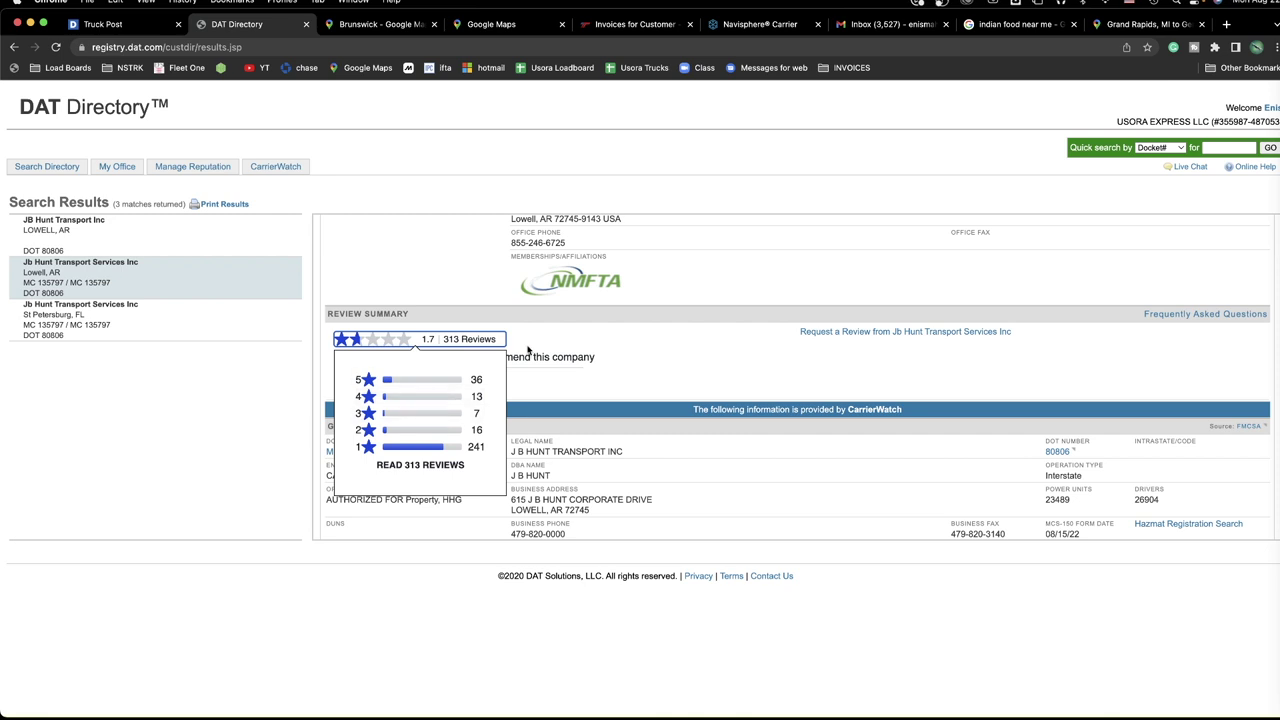
{"action": "scroll", "coordinate": [535, 374], "scroll_direction": "up", "scroll_amount": 2}
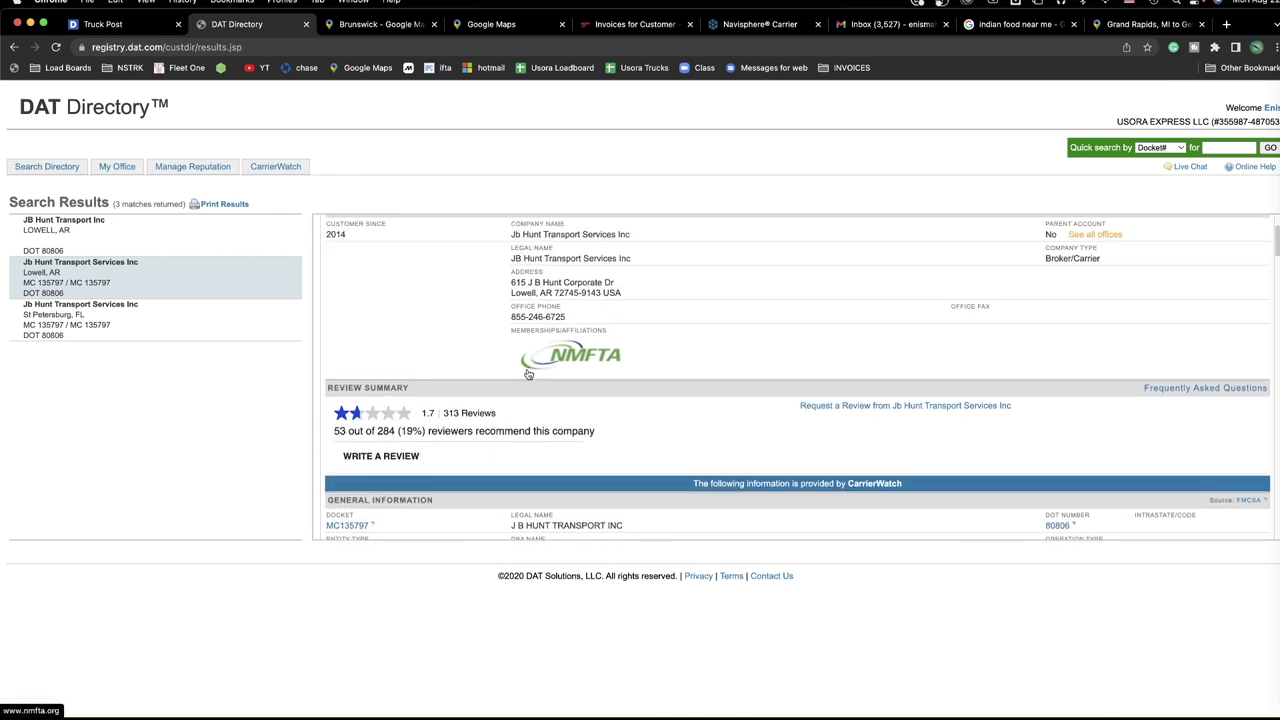
{"action": "scroll", "coordinate": [527, 388], "scroll_direction": "up", "scroll_amount": 2}
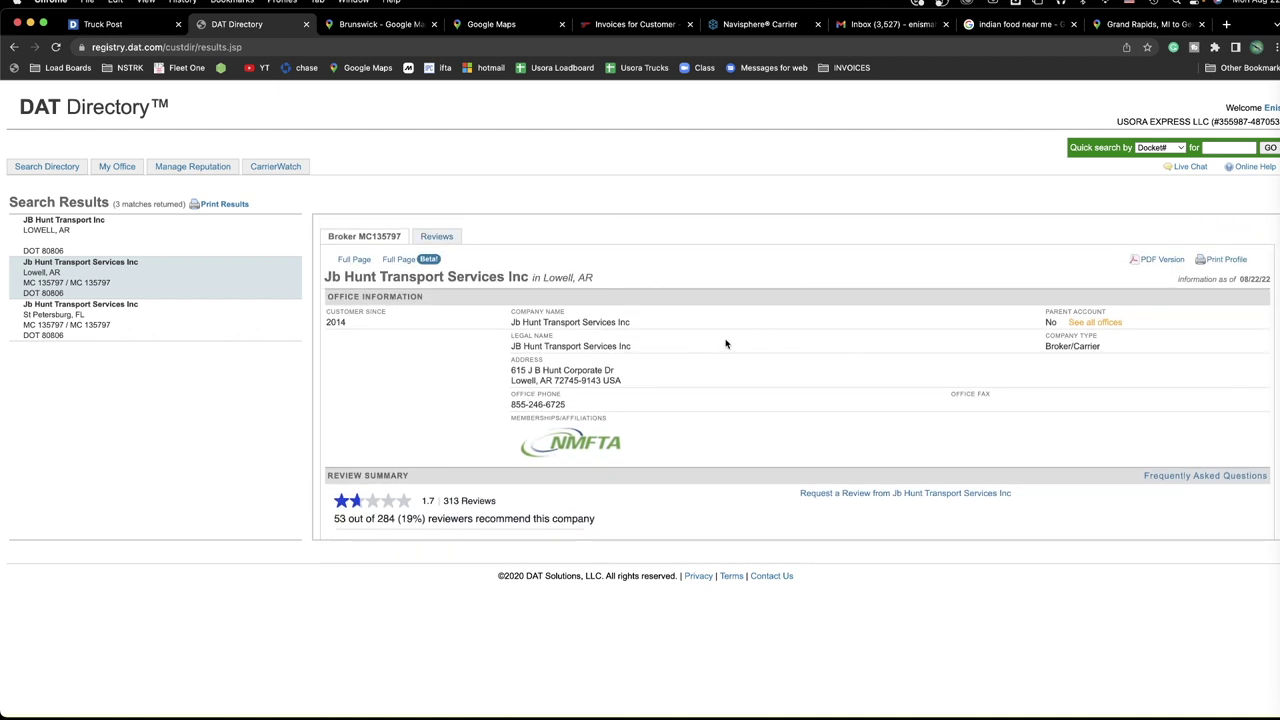
Examine the general, insurance, safety and SmartWay information of Jb Hunt Transport Services Inc, and close the directory.
{"action": "scroll", "coordinate": [525, 334], "scroll_direction": "down", "scroll_amount": 1}
{"action": "scroll", "coordinate": [525, 334], "scroll_direction": "down", "scroll_amount": 5}
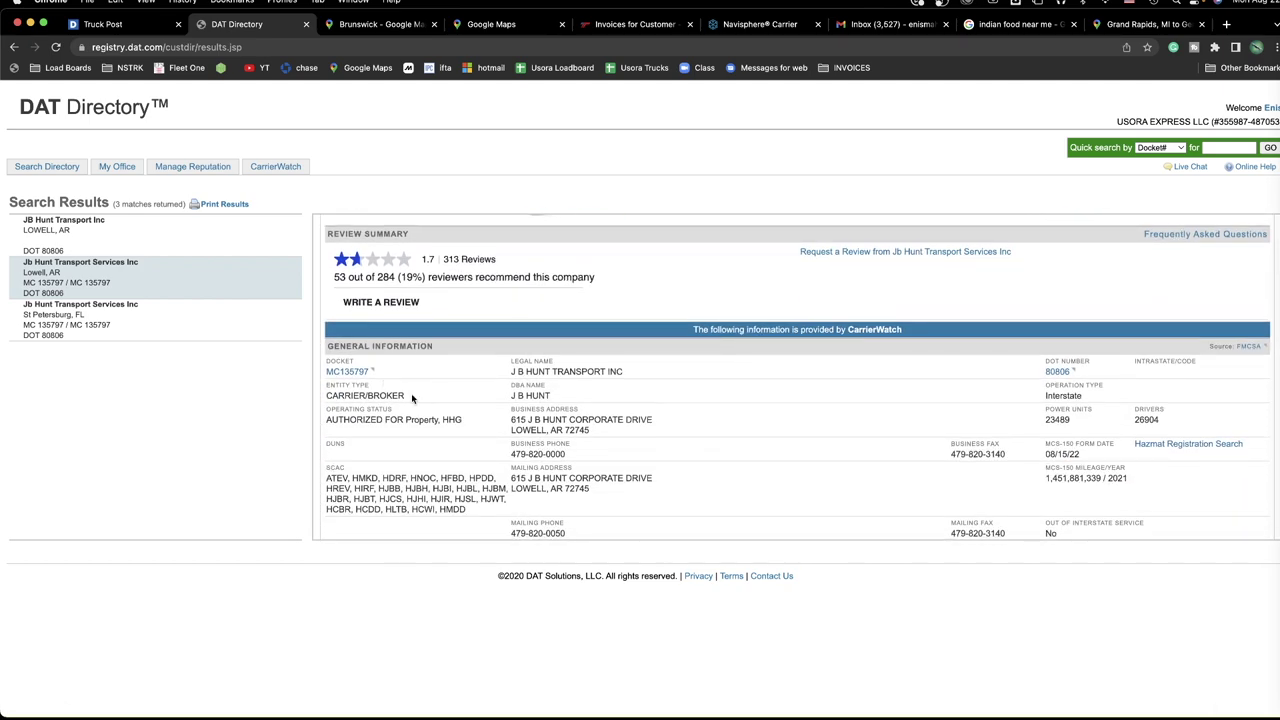
{"action": "scroll", "coordinate": [417, 396], "scroll_direction": "down", "scroll_amount": 6}
{"action": "scroll", "coordinate": [418, 401], "scroll_direction": "down", "scroll_amount": 6}
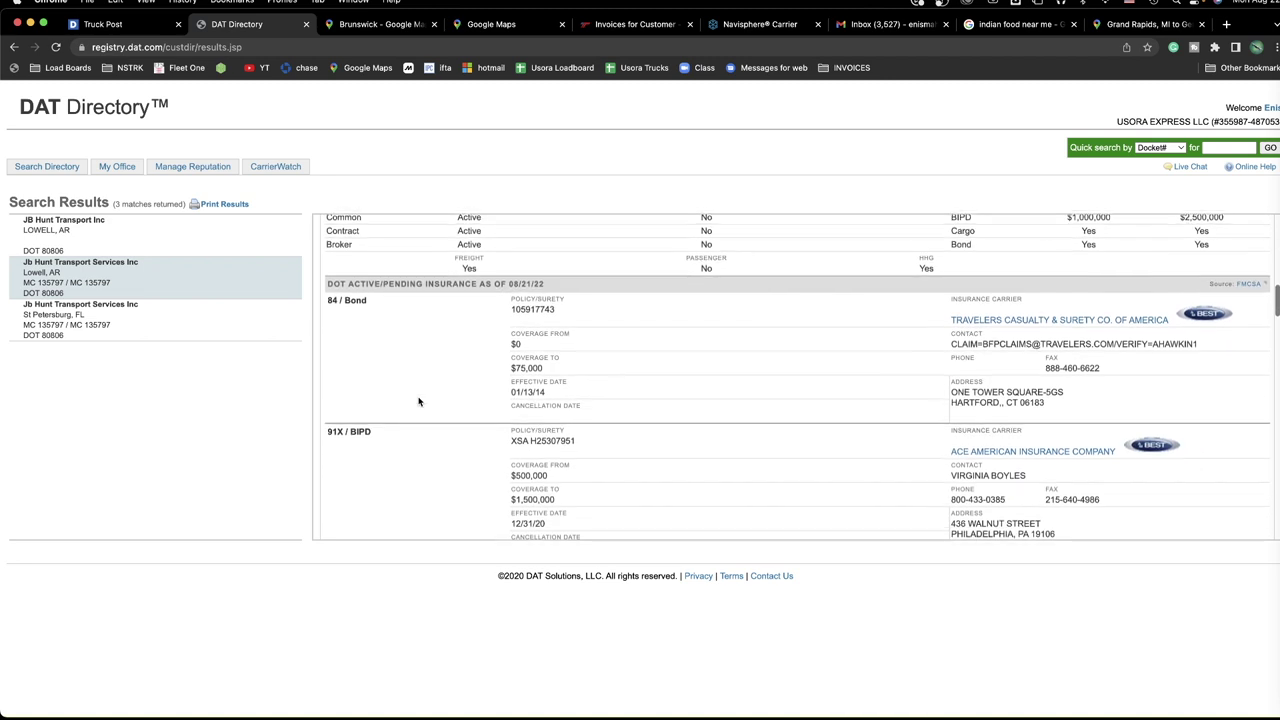
{"action": "scroll", "coordinate": [419, 402], "scroll_direction": "down", "scroll_amount": 10}
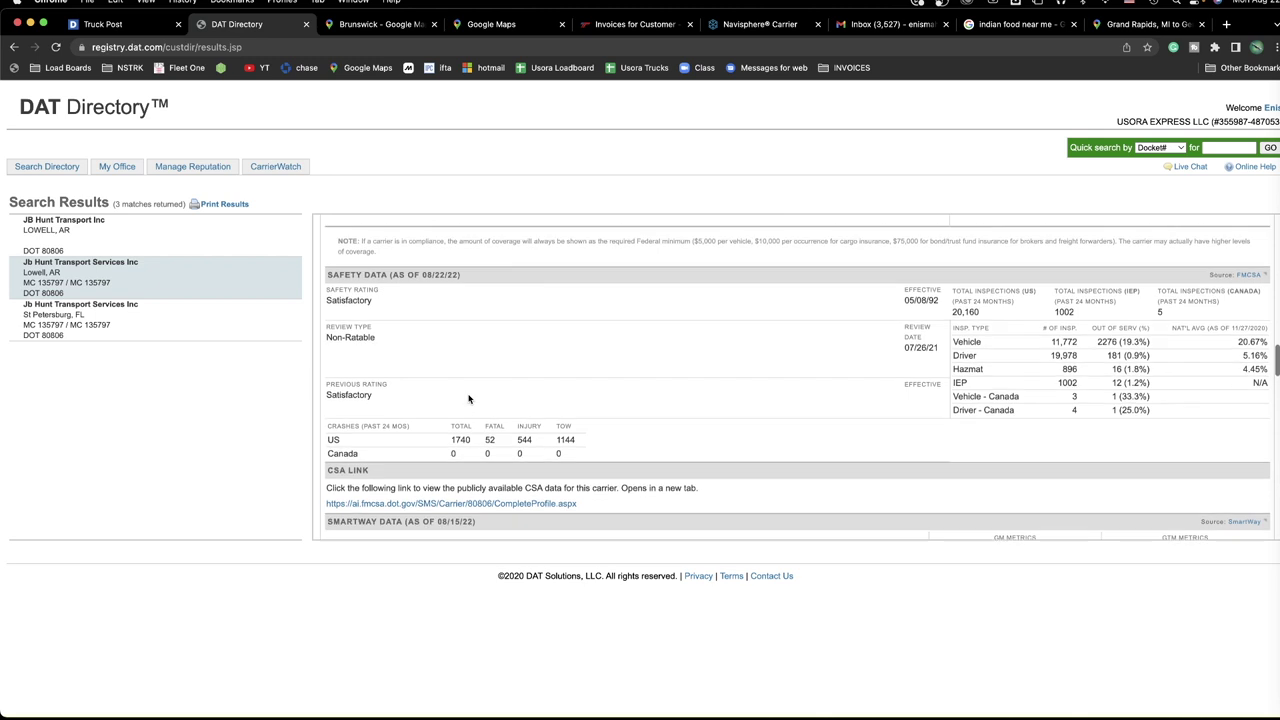
{"action": "scroll", "coordinate": [468, 397], "scroll_direction": "up", "scroll_amount": 2}
{"action": "scroll", "coordinate": [476, 394], "scroll_direction": "up", "scroll_amount": 3}
{"action": "scroll", "coordinate": [478, 393], "scroll_direction": "down", "scroll_amount": 6}
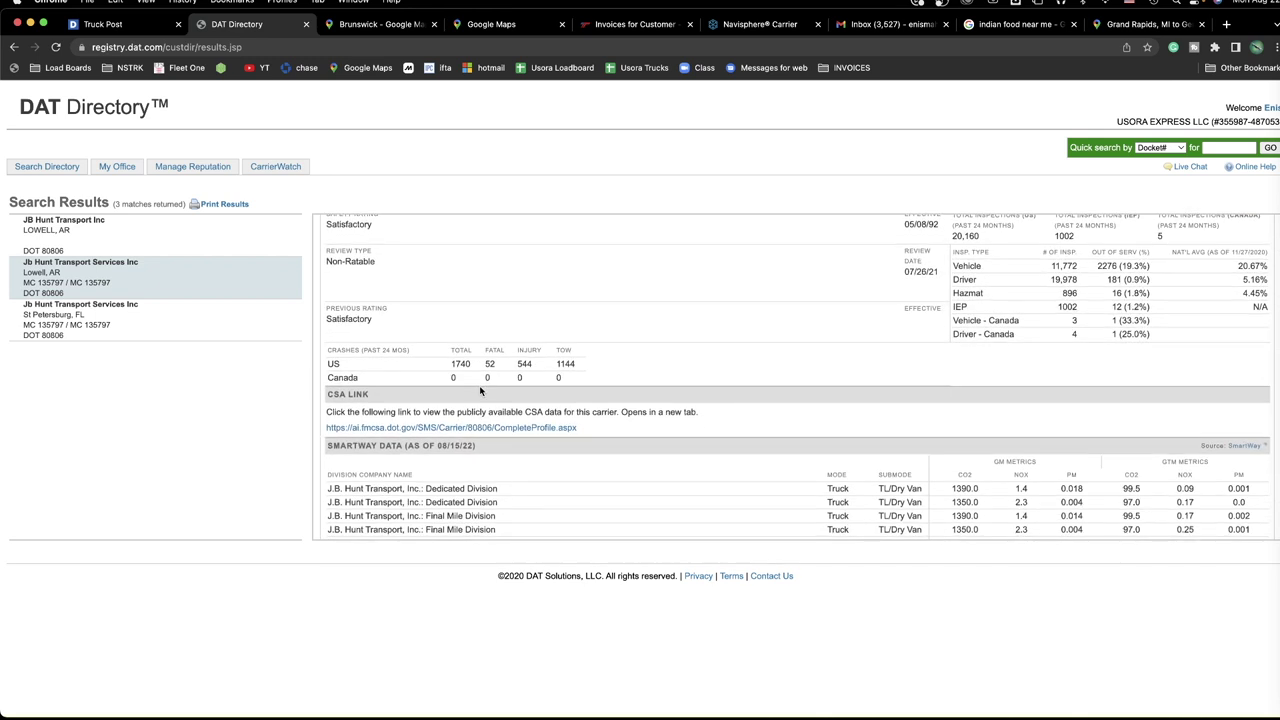
{"action": "scroll", "coordinate": [480, 391], "scroll_direction": "up", "scroll_amount": 10}
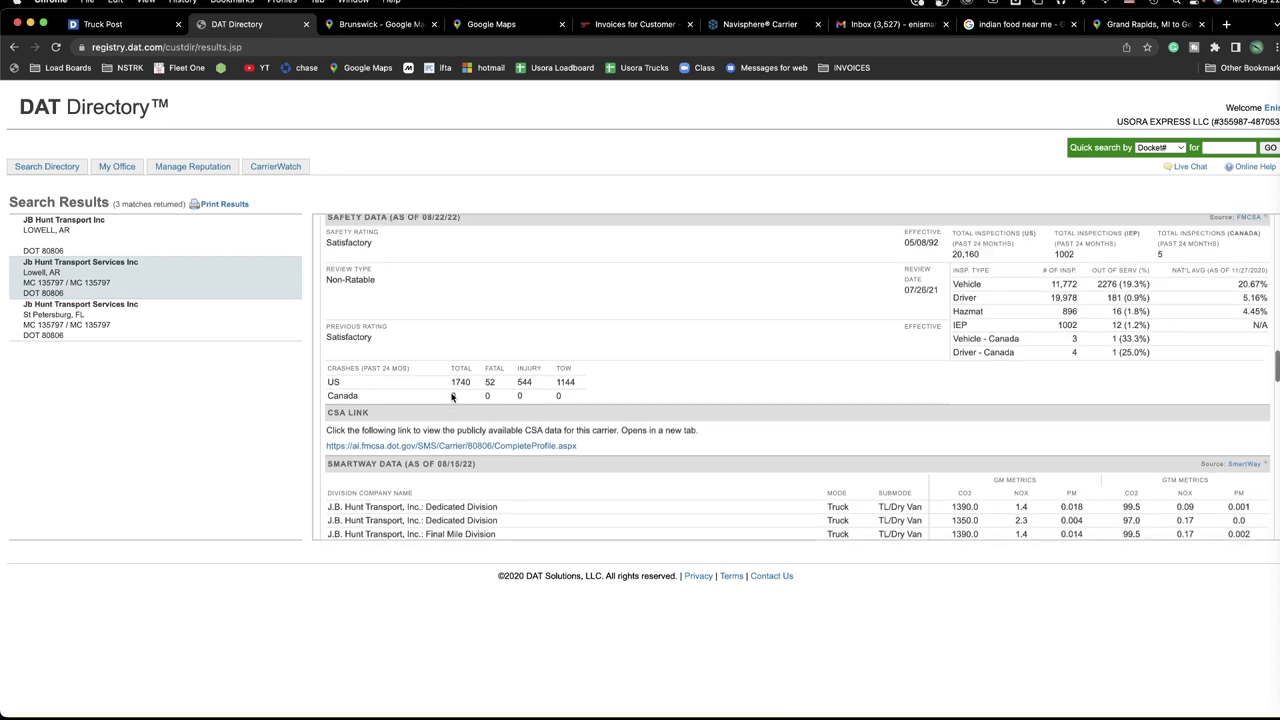
{"action": "scroll", "coordinate": [445, 420], "scroll_direction": "up", "scroll_amount": 3}
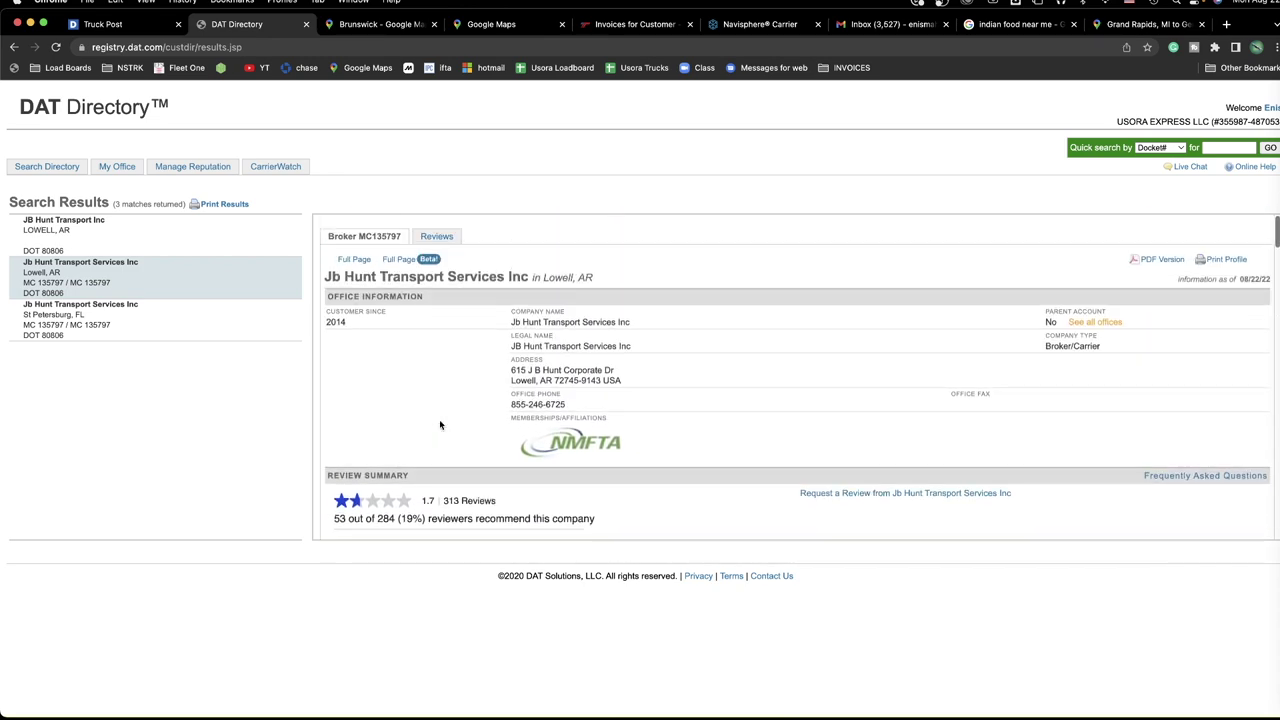
{"action": "left_click", "coordinate": [307, 24]}
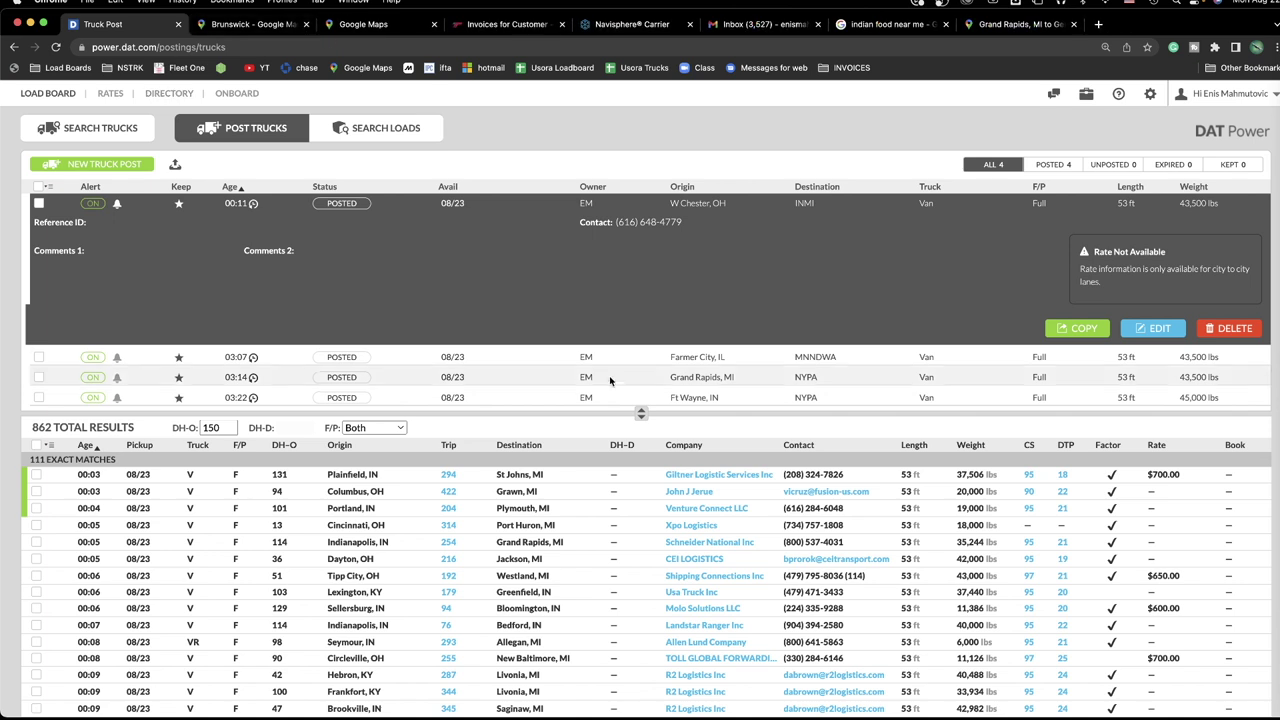
Set up a truck search with Kansas City, MO as the origin.
{"action": "left_click", "coordinate": [100, 135]}
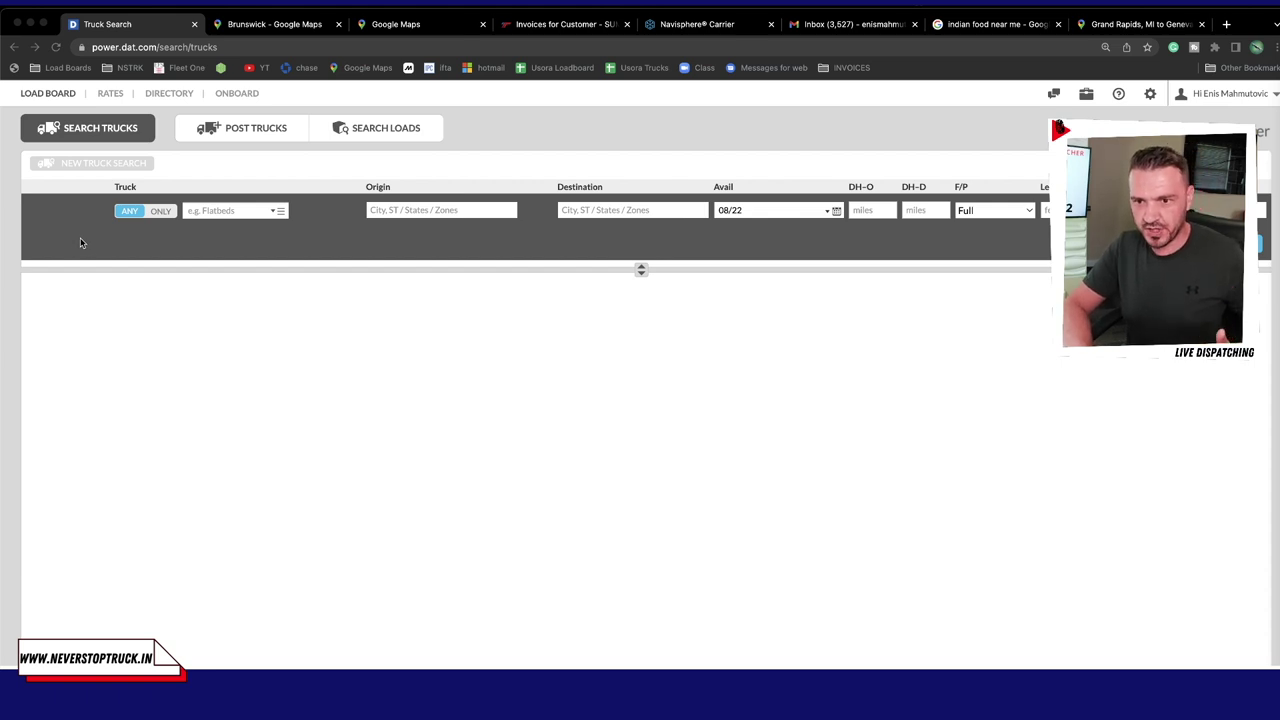
{"action": "left_click", "coordinate": [428, 212]}
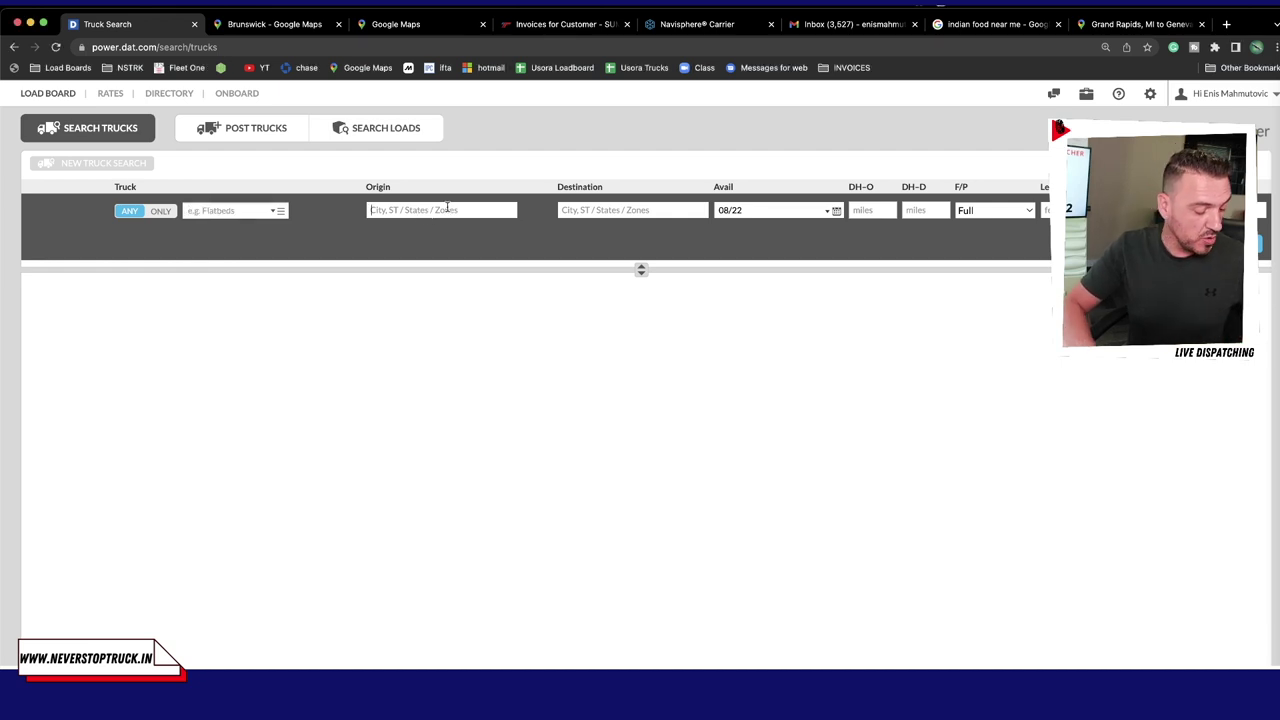
{"action": "type", "text": "kansas"}
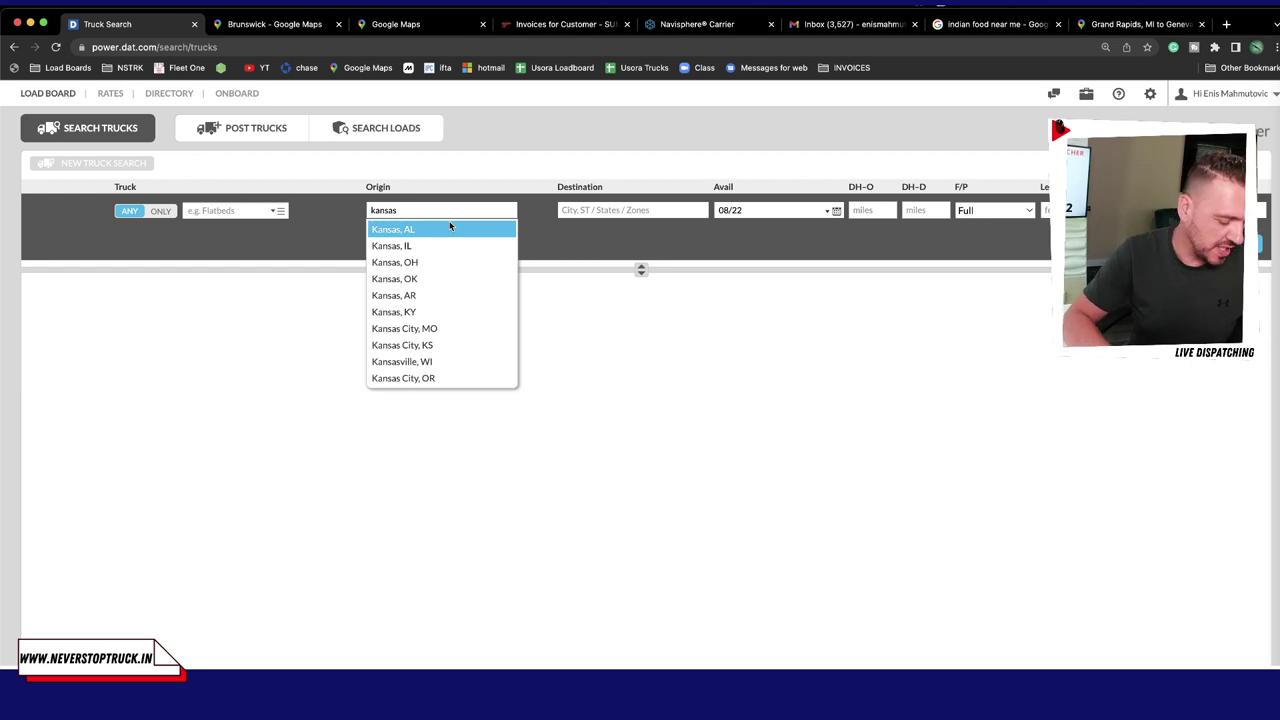
{"action": "type", "text": " city"}
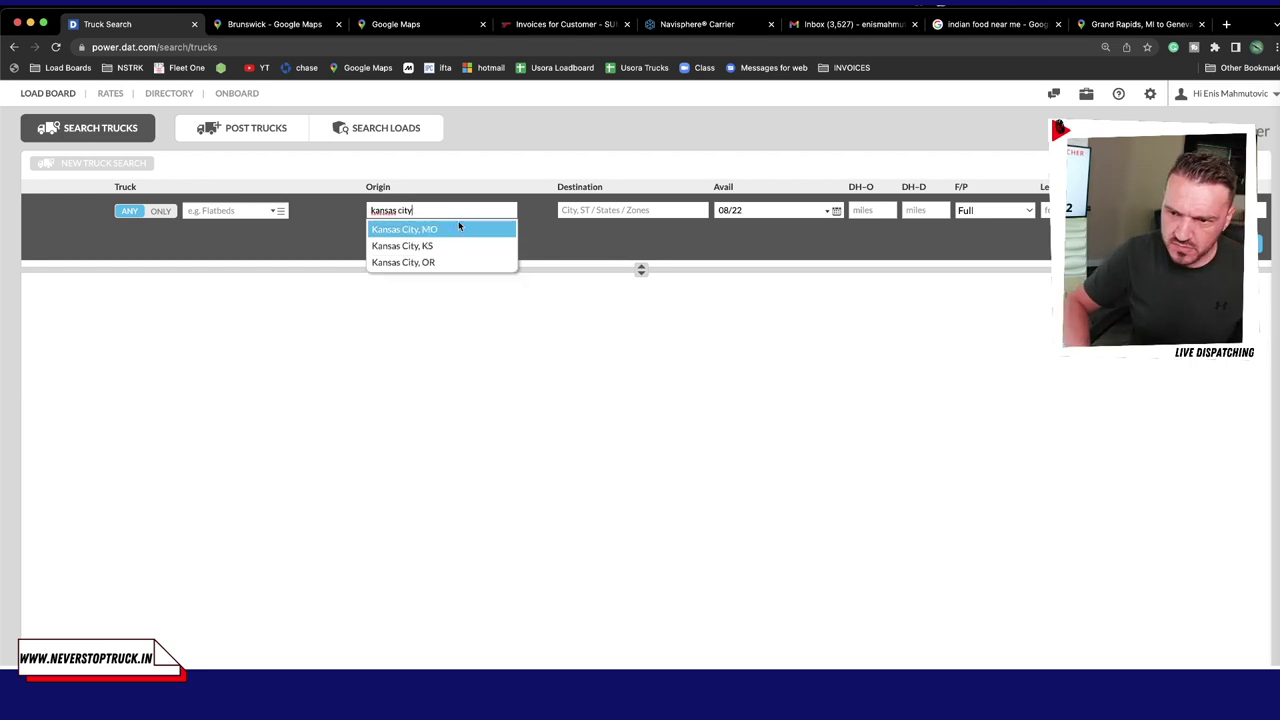
{"action": "left_click", "coordinate": [460, 228]}
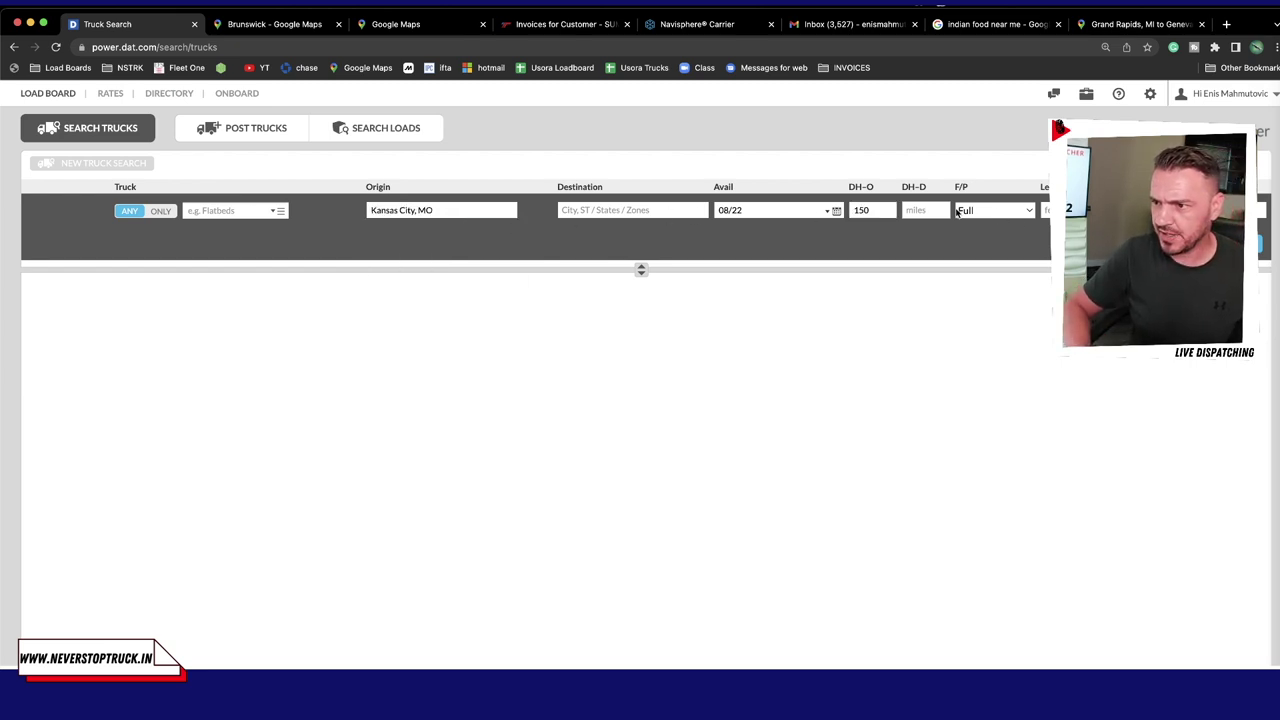
Set the truck type to Vans, Standard and run the search.
{"action": "left_click", "coordinate": [233, 212]}
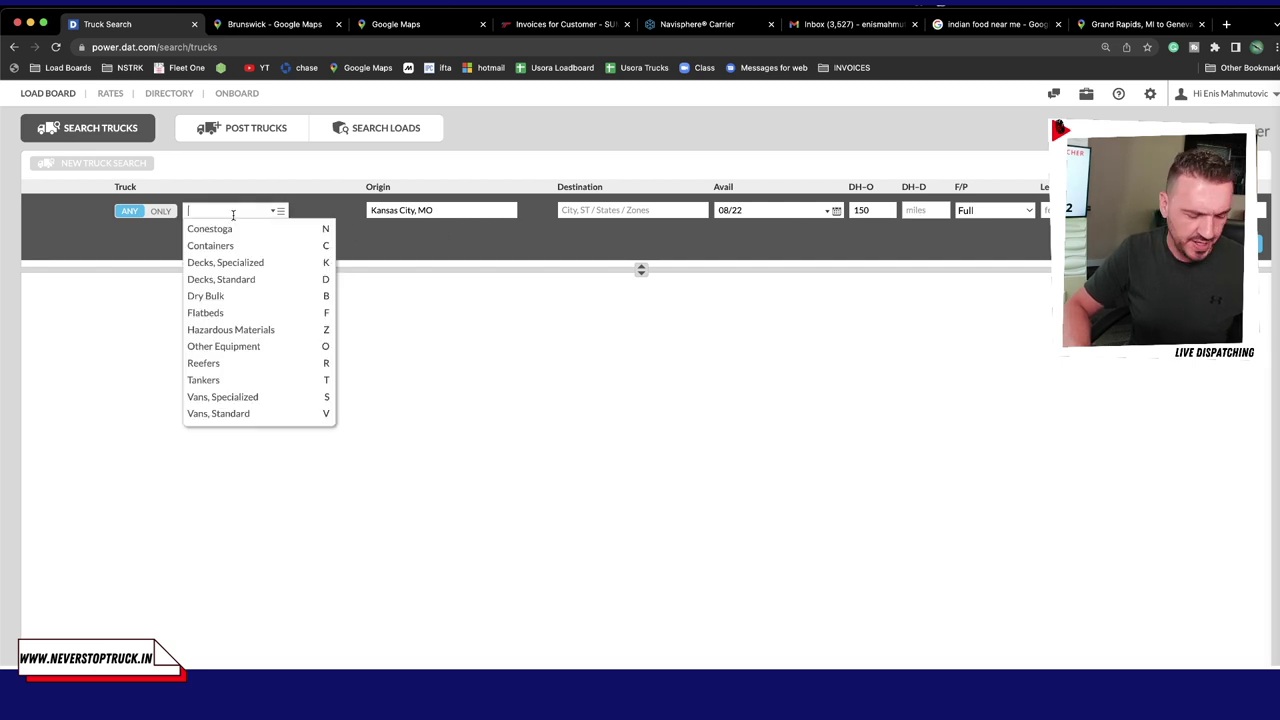
{"action": "type", "text": "v"}
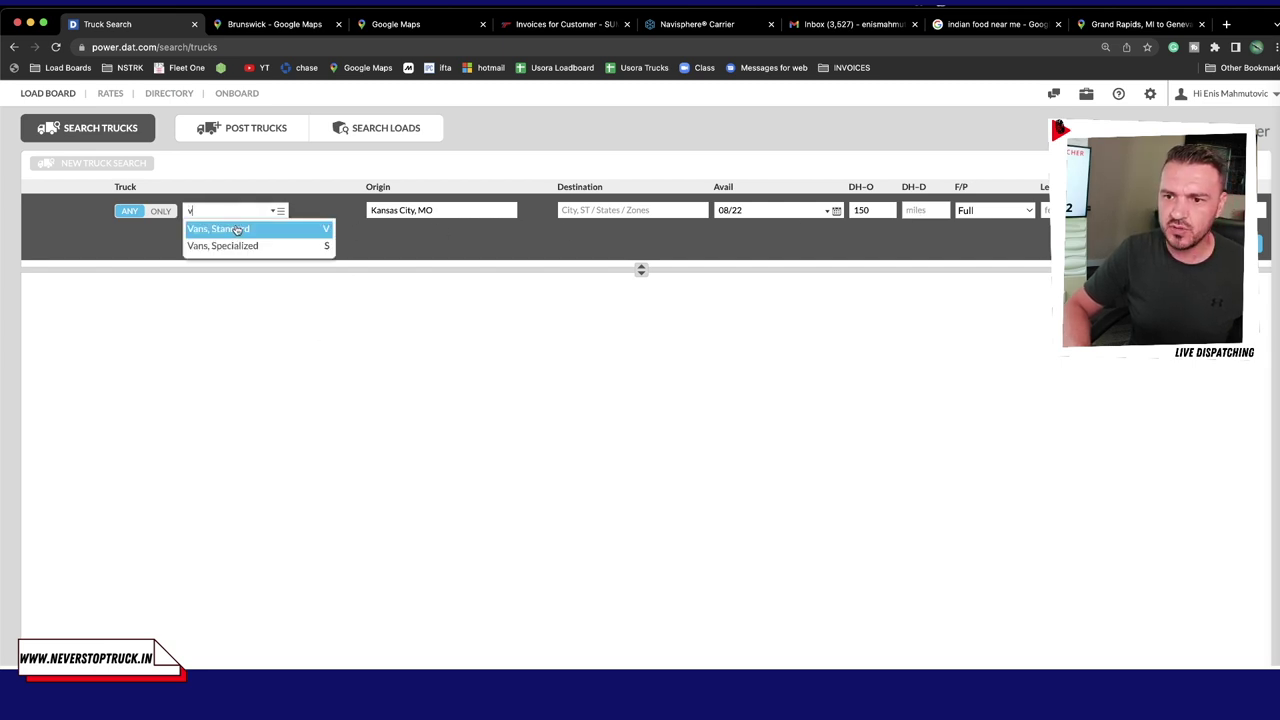
{"action": "left_click", "coordinate": [236, 230]}
{"action": "left_click", "coordinate": [1258, 243]}
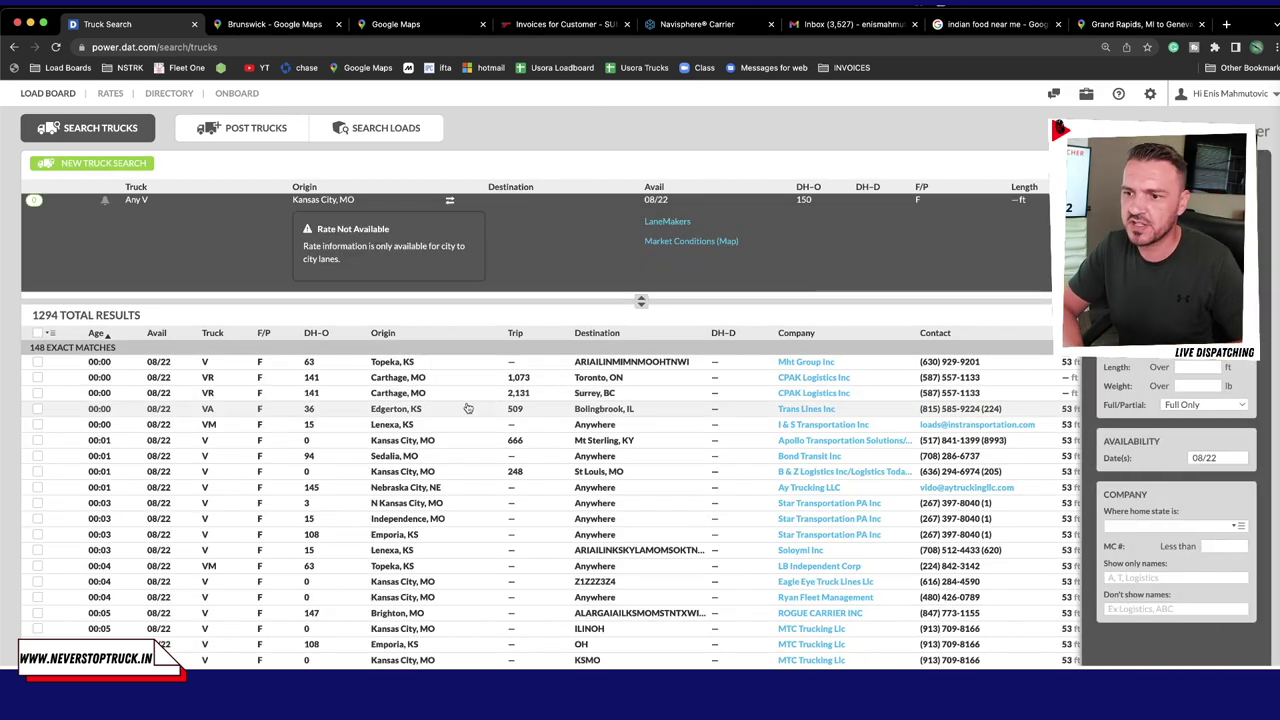
Expand the first Topeka, KS truck, check the power units in Mht Group Inc's directory profile, and close the profile.
{"action": "left_click", "coordinate": [387, 364]}
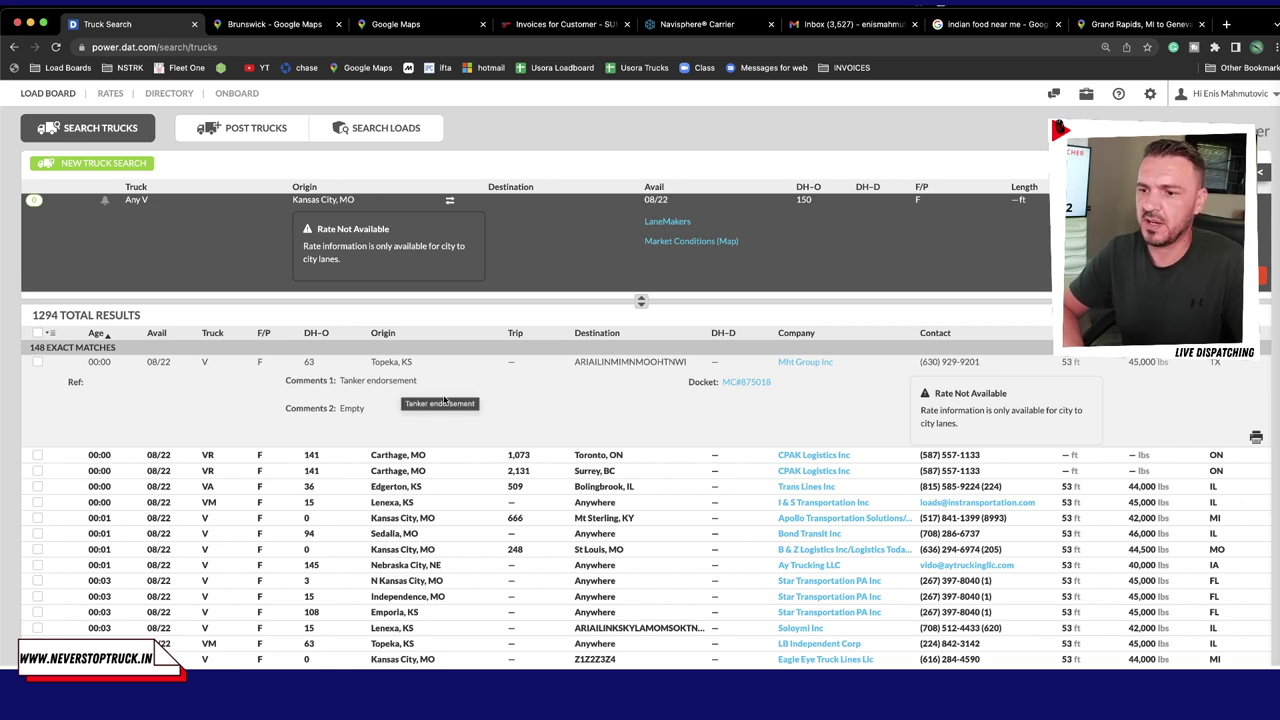
{"action": "left_click", "coordinate": [806, 363]}
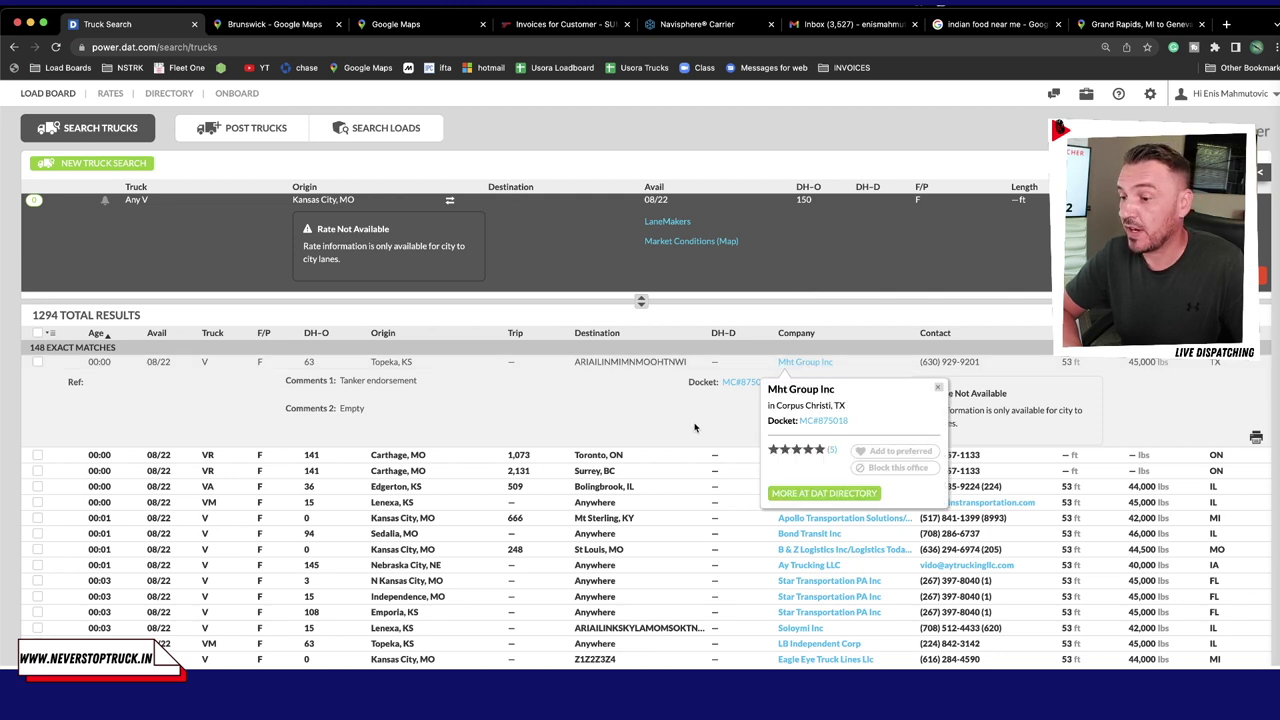
{"action": "left_click", "coordinate": [816, 422]}
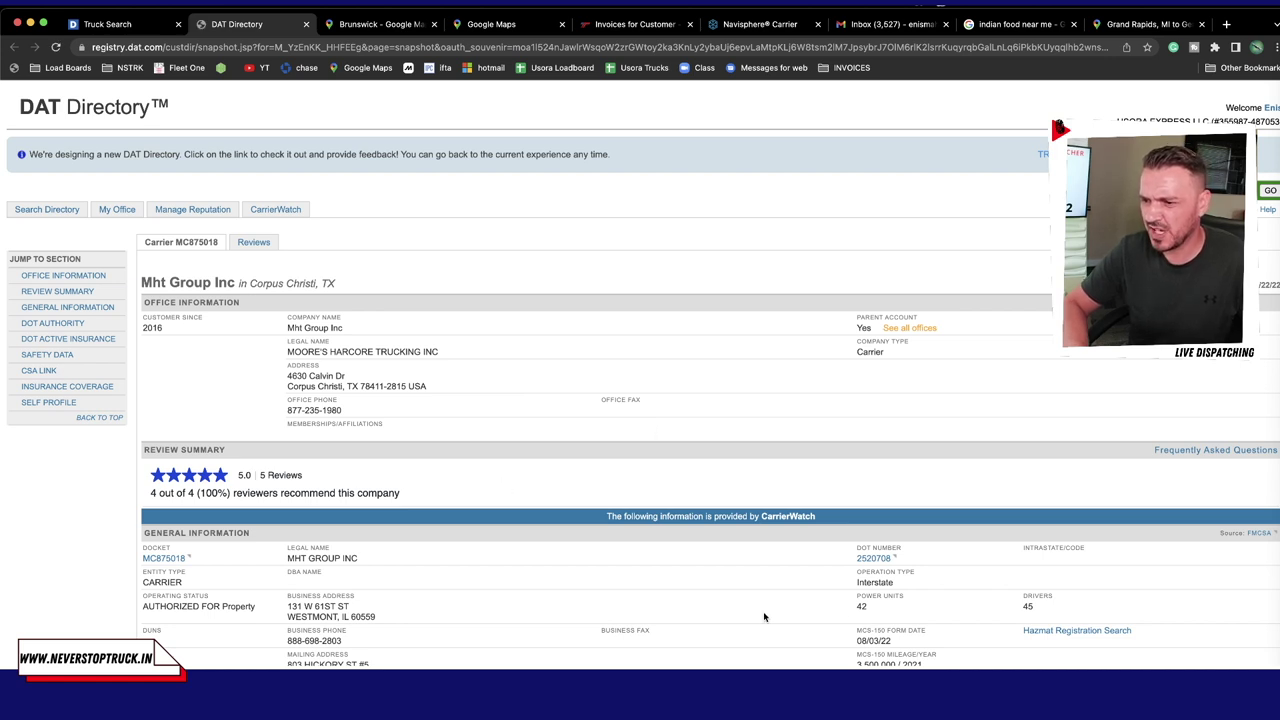
{"action": "double_click", "coordinate": [852, 608]}
{"action": "left_click", "coordinate": [850, 610]}
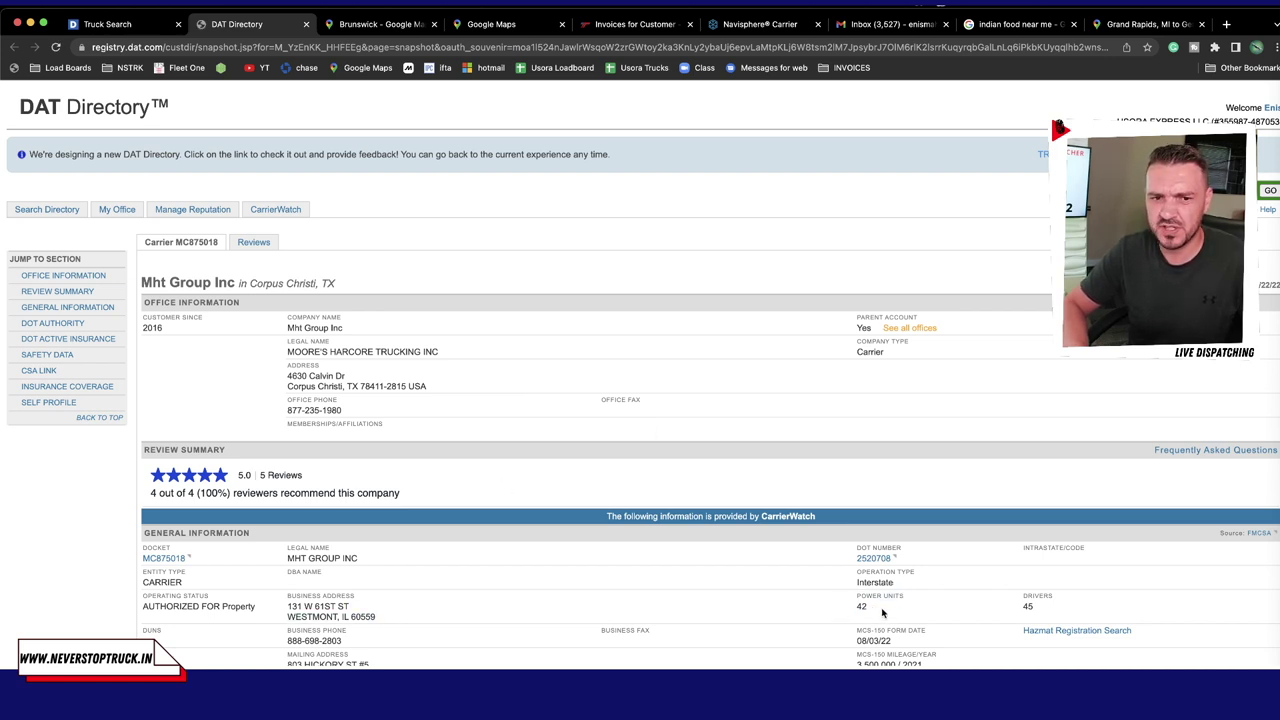
{"action": "double_click", "coordinate": [866, 608]}
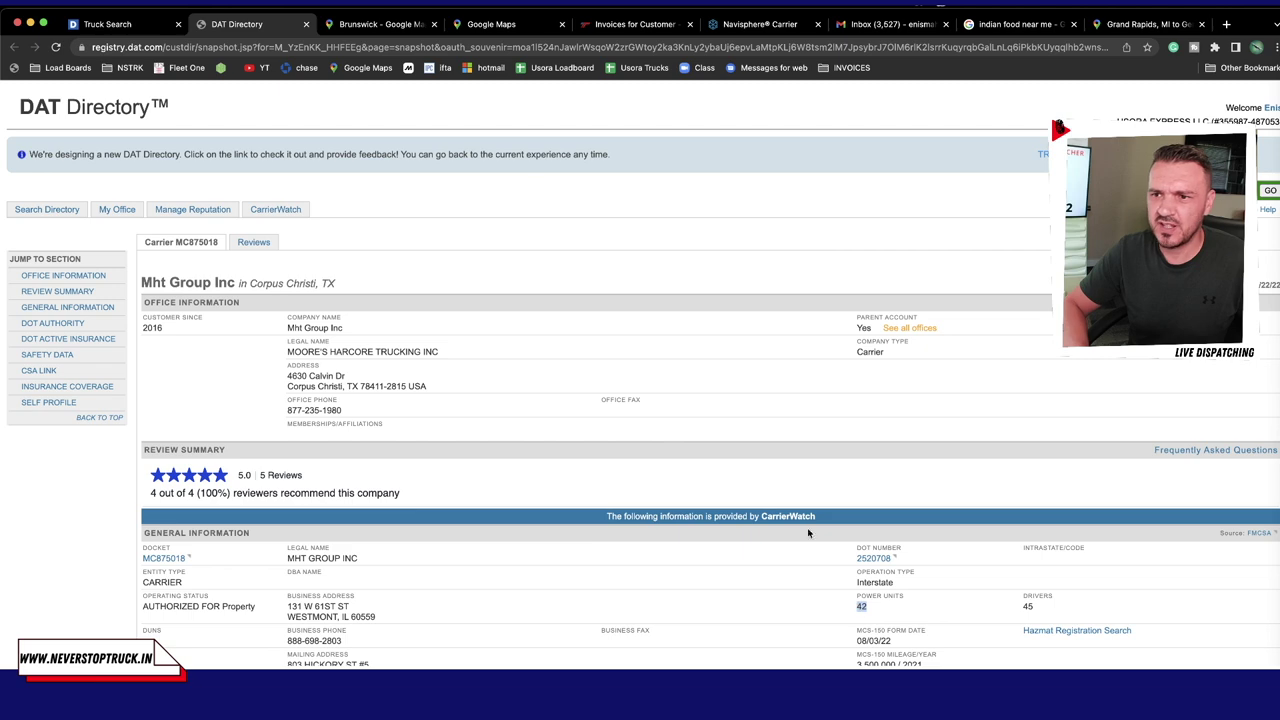
{"action": "left_click", "coordinate": [306, 24]}
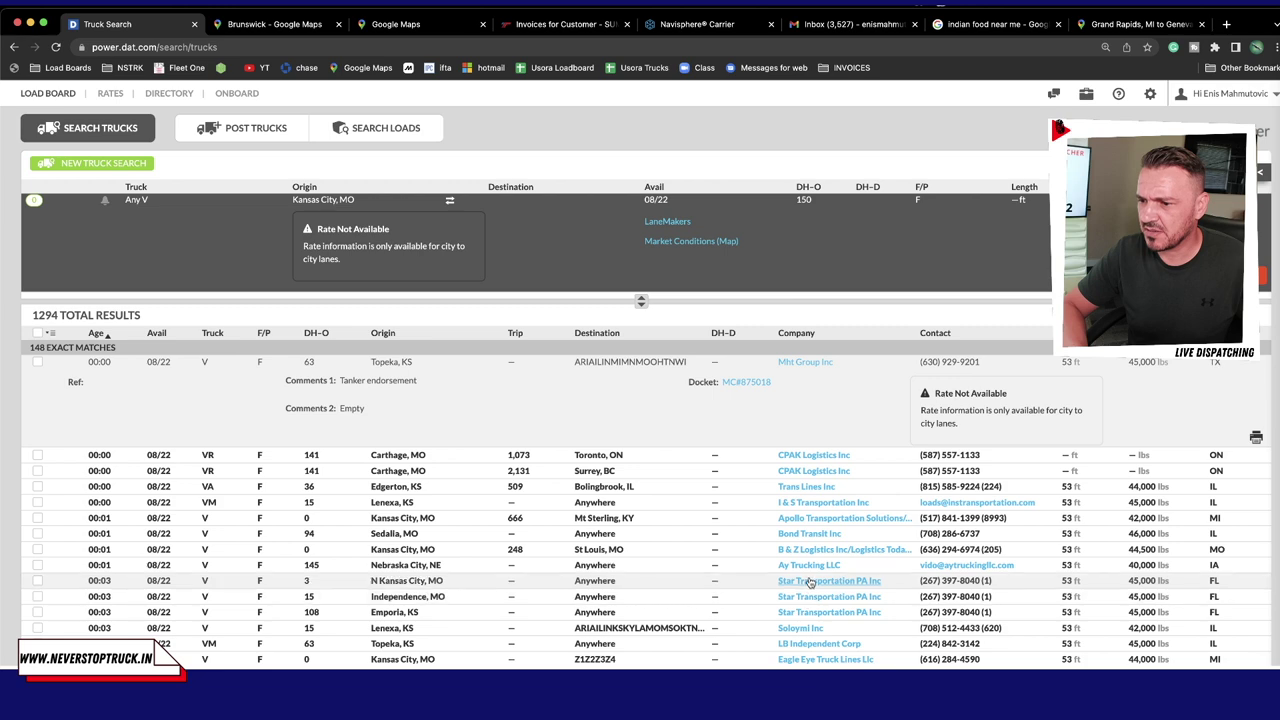
Check the power units and drivers in Ay Trucking LLC's directory profile, and close the profile.
{"action": "mouse_move", "coordinate": [812, 567]}
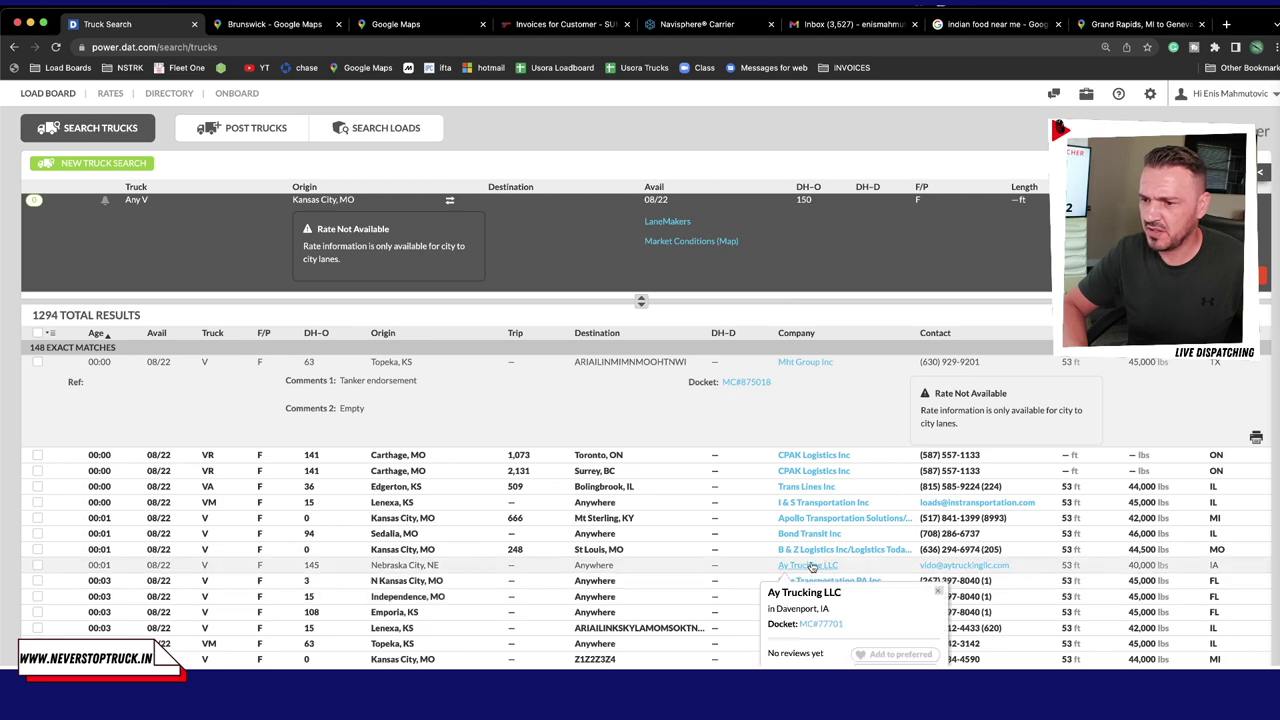
{"action": "left_click", "coordinate": [814, 627]}
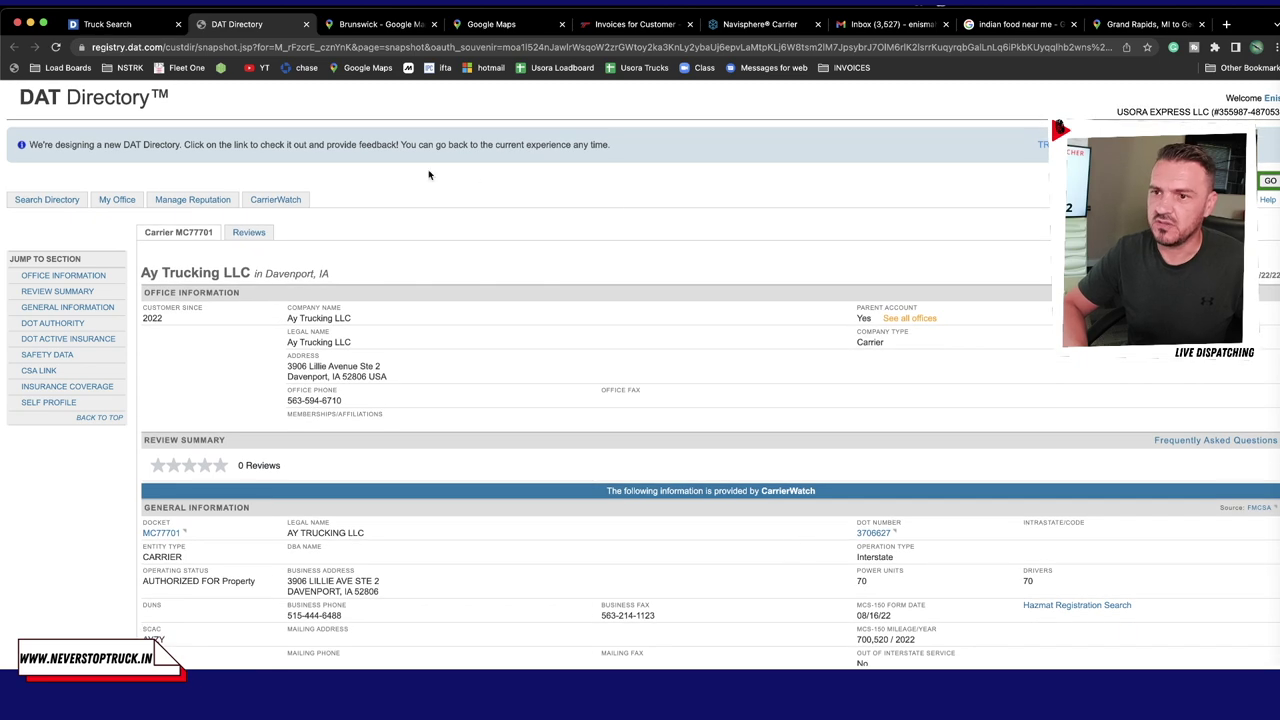
{"action": "left_click", "coordinate": [307, 24]}
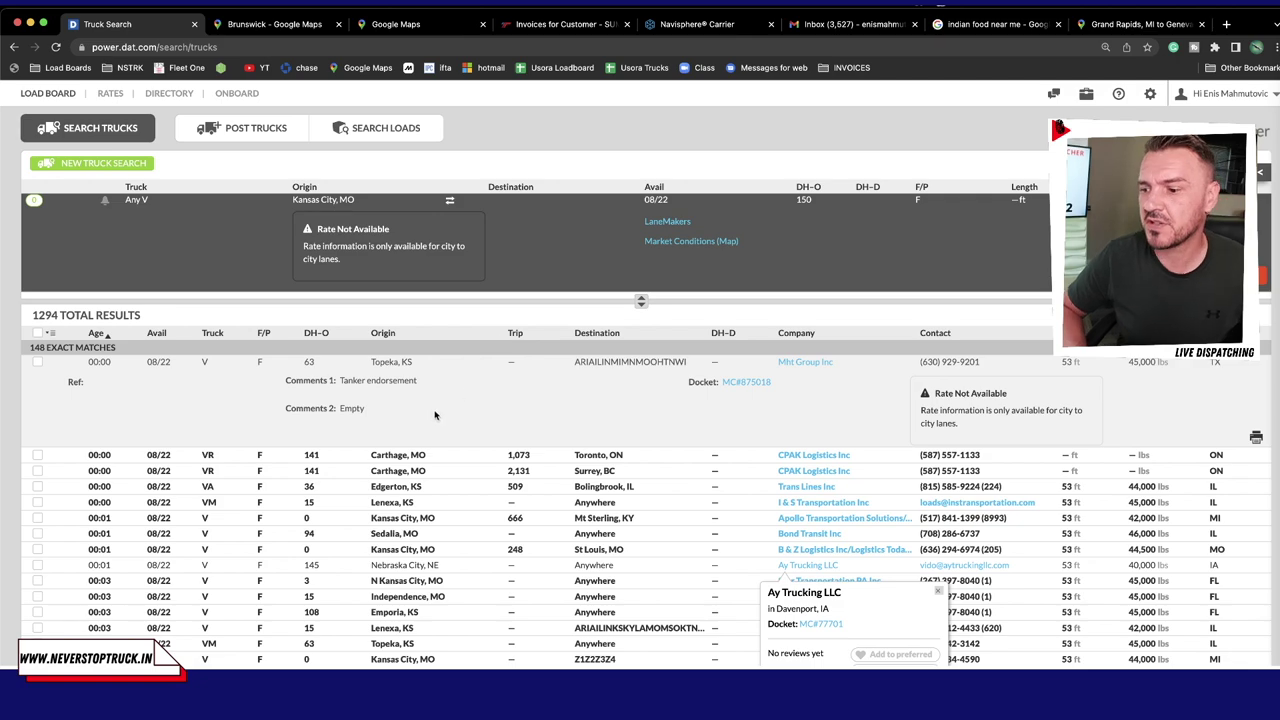
Browse the Kansas City truck results, check Akal Express Inc's fleet size in its directory profile, and close the profile.
{"action": "scroll", "coordinate": [446, 551], "scroll_direction": "down", "scroll_amount": 3}
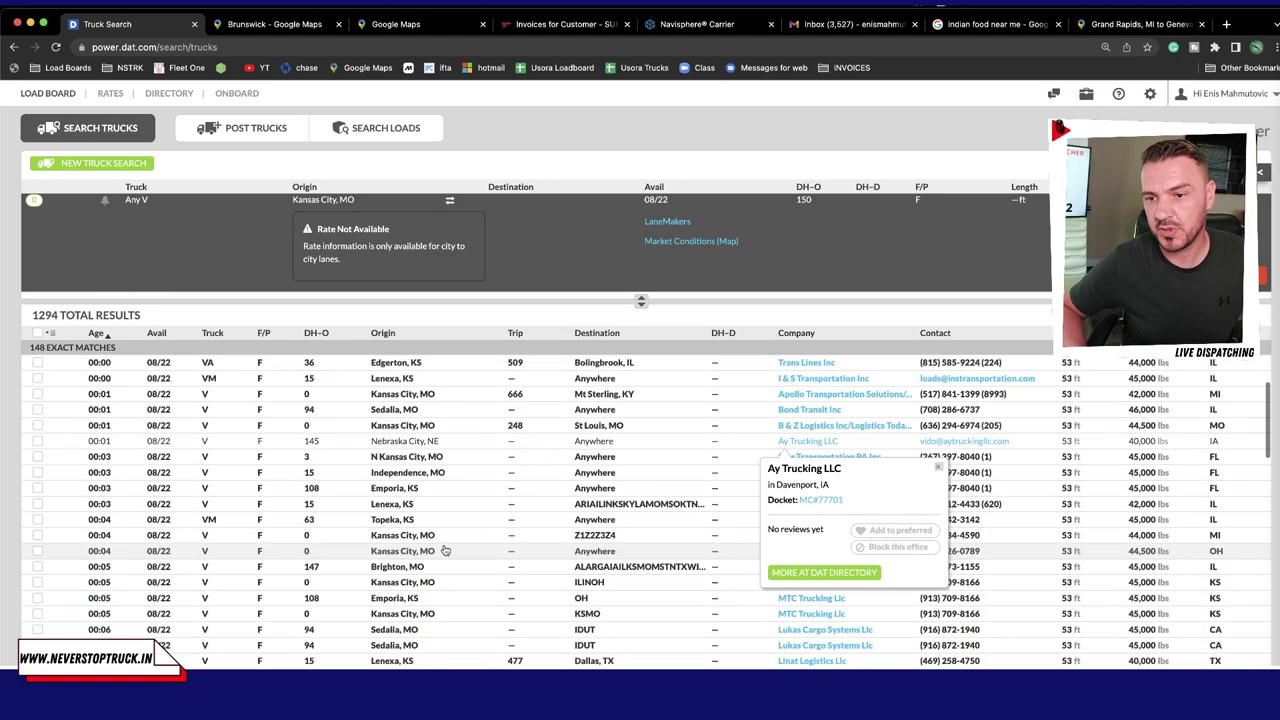
{"action": "scroll", "coordinate": [446, 557], "scroll_direction": "up", "scroll_amount": 2}
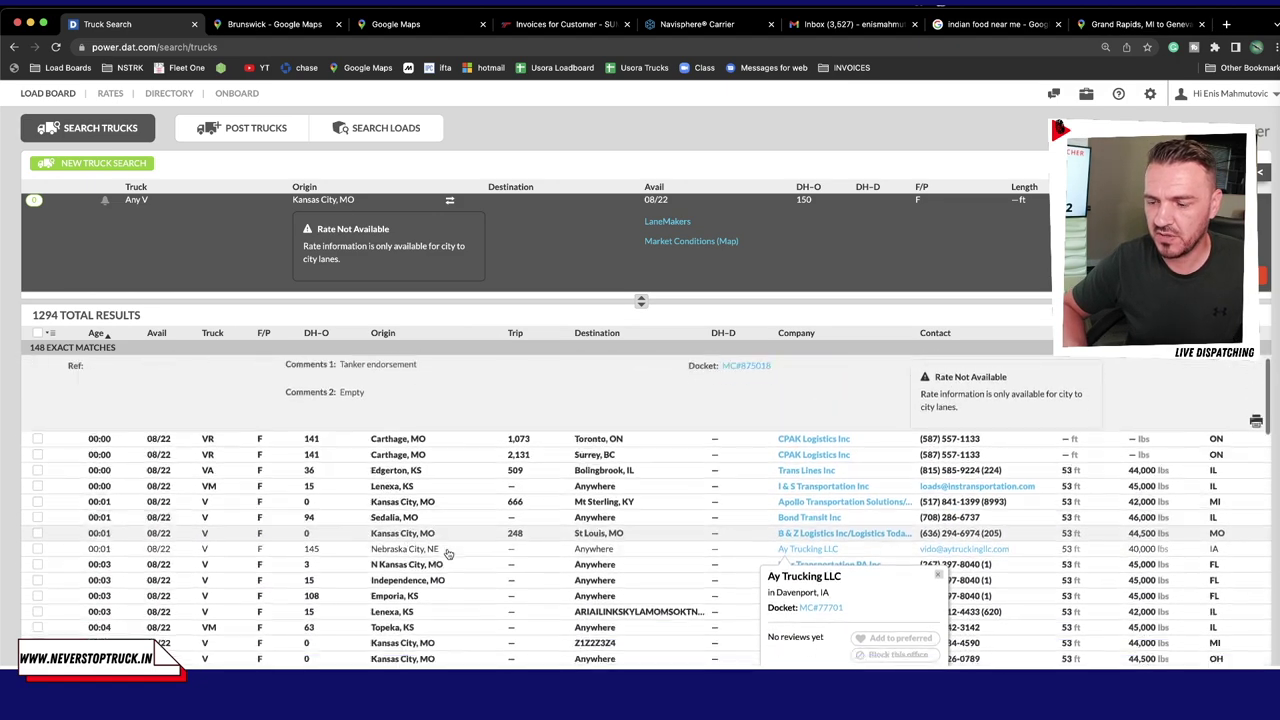
{"action": "scroll", "coordinate": [448, 555], "scroll_direction": "down", "scroll_amount": 4}
{"action": "scroll", "coordinate": [449, 552], "scroll_direction": "down", "scroll_amount": 1}
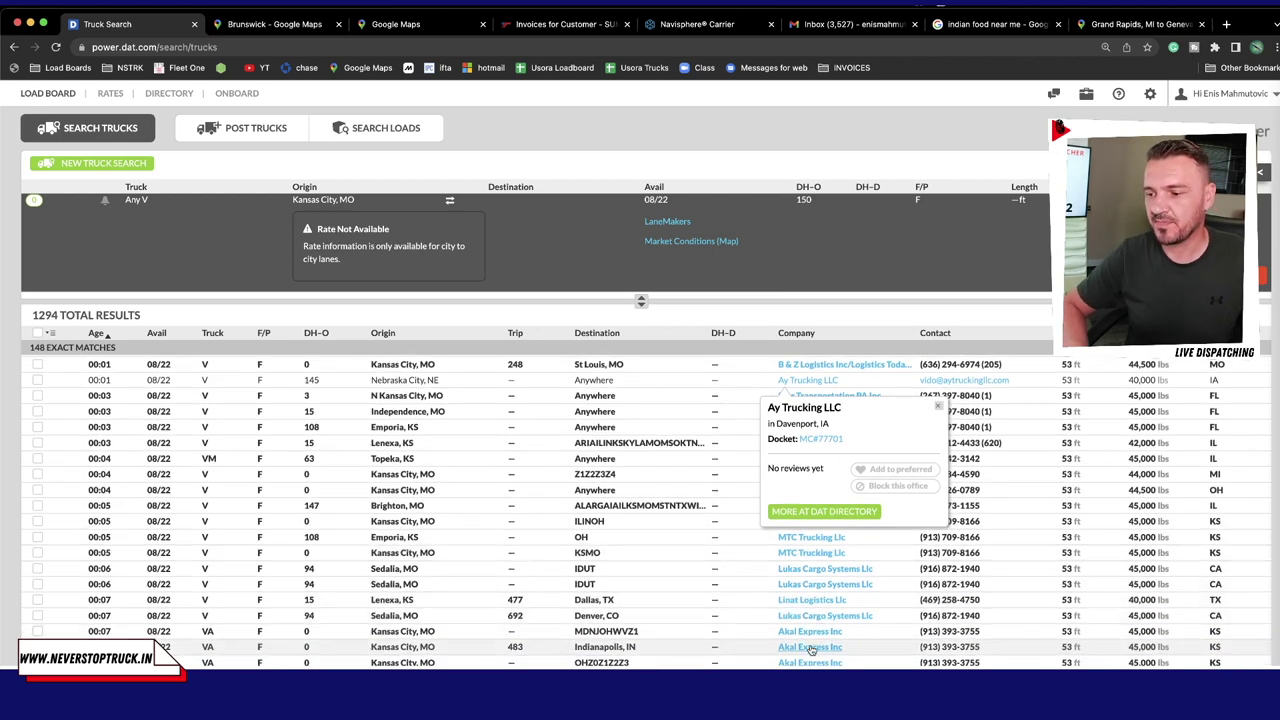
{"action": "mouse_move", "coordinate": [812, 632]}
{"action": "scroll", "coordinate": [820, 620], "scroll_direction": "down", "scroll_amount": 3}
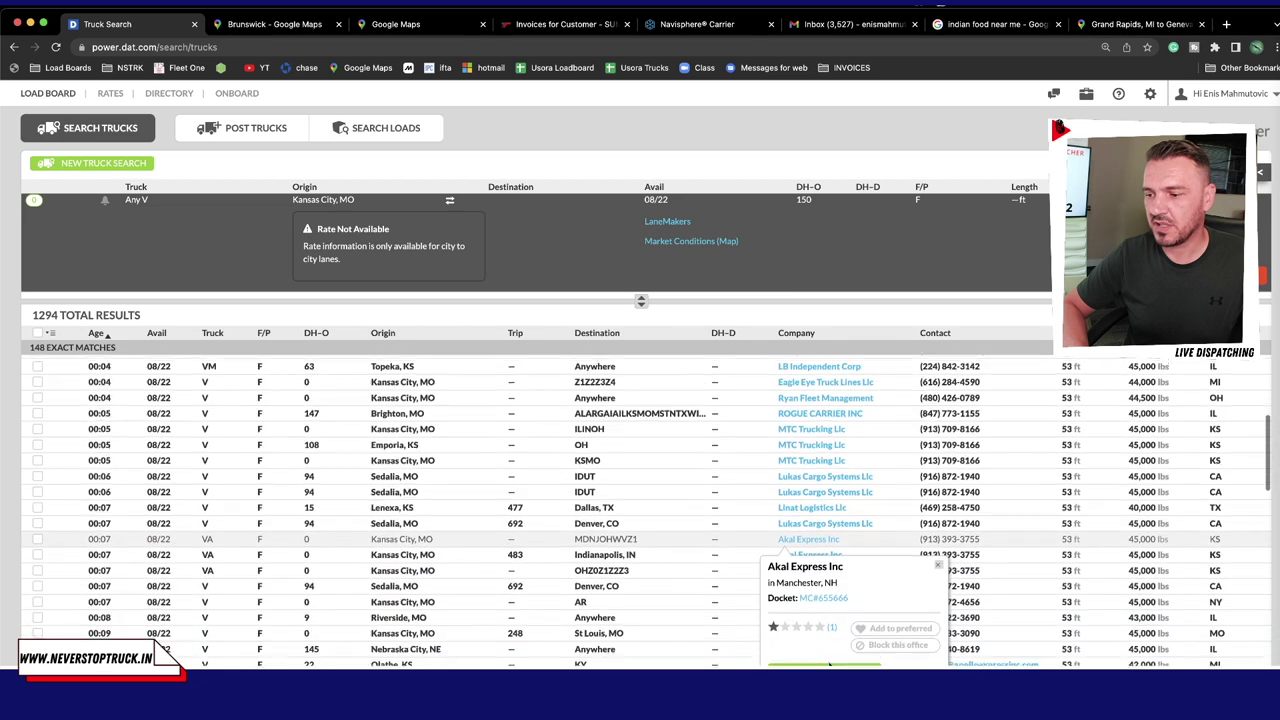
{"action": "left_click", "coordinate": [837, 609]}
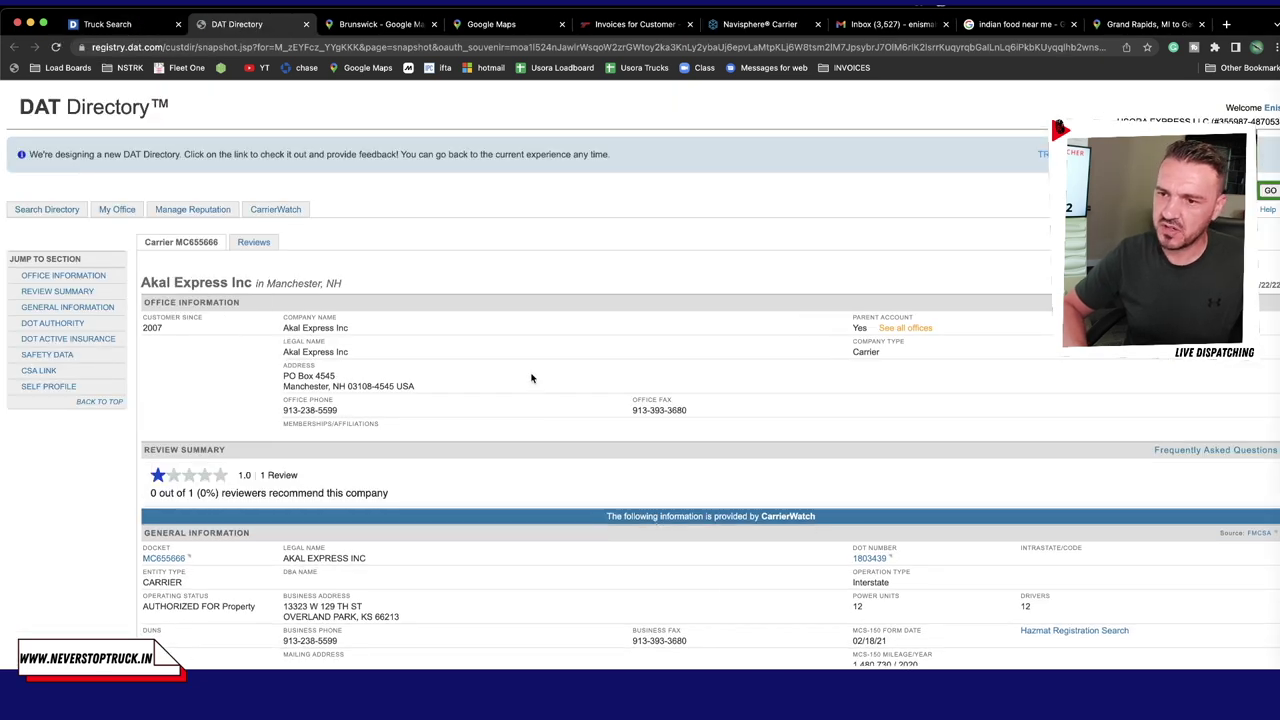
{"action": "left_click", "coordinate": [307, 24]}
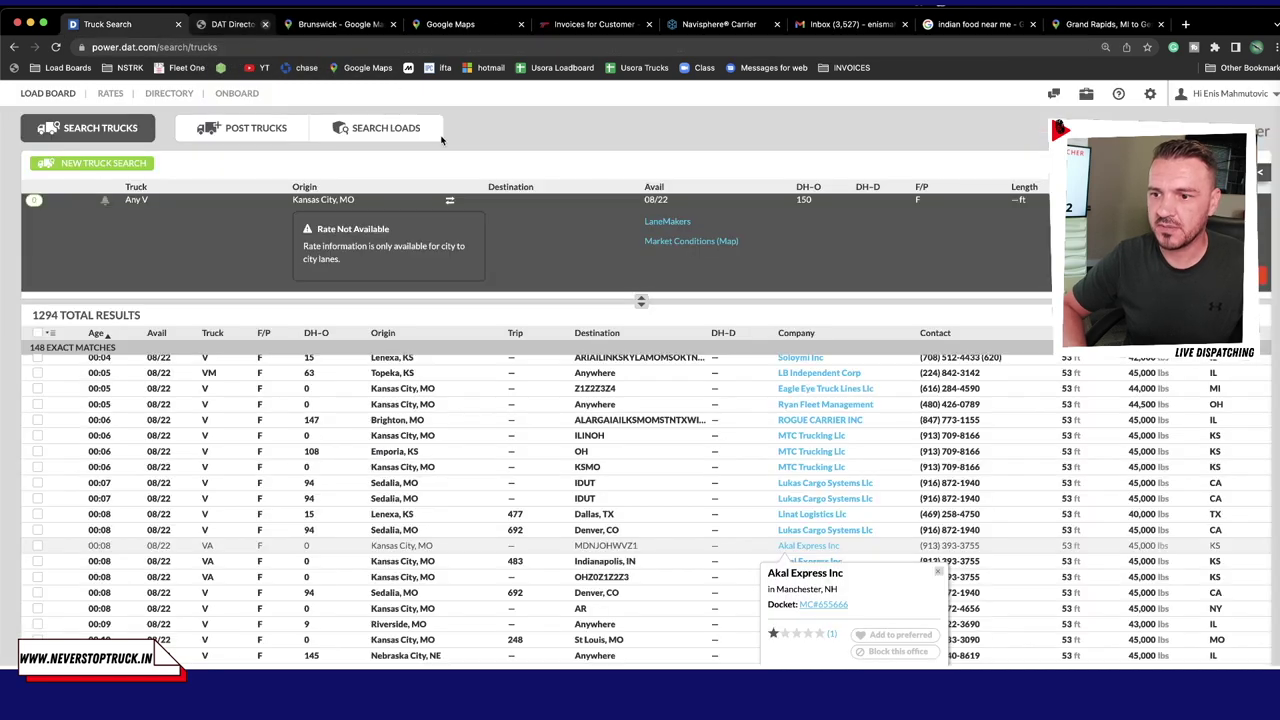
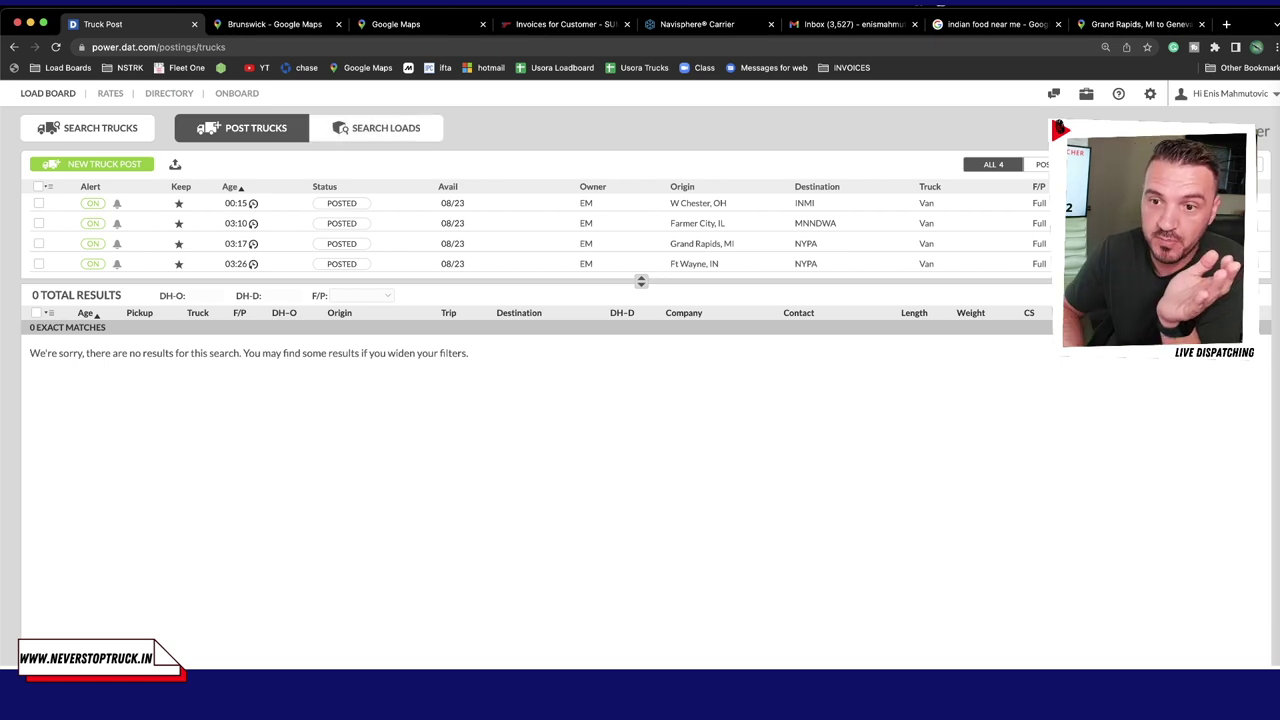
Set up a new truck search with Columbus, OH as the origin.
{"action": "left_click", "coordinate": [128, 137]}
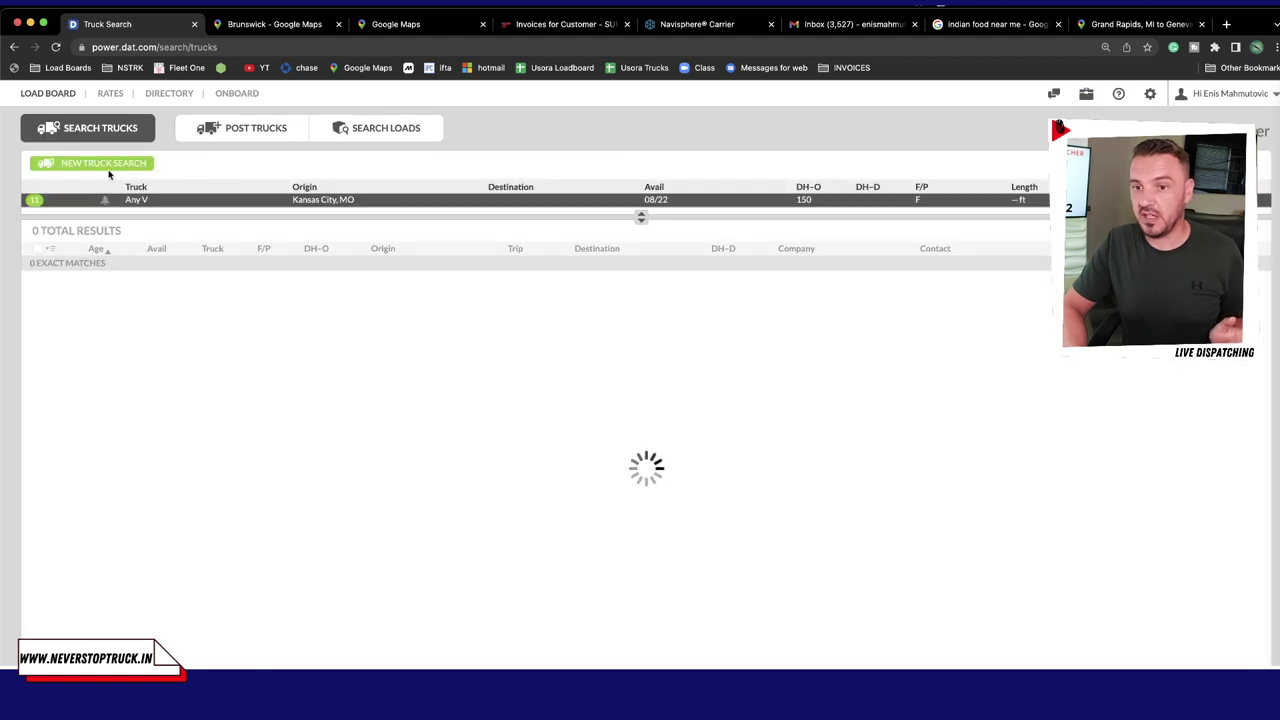
{"action": "left_click", "coordinate": [458, 201]}
{"action": "left_click", "coordinate": [457, 210]}
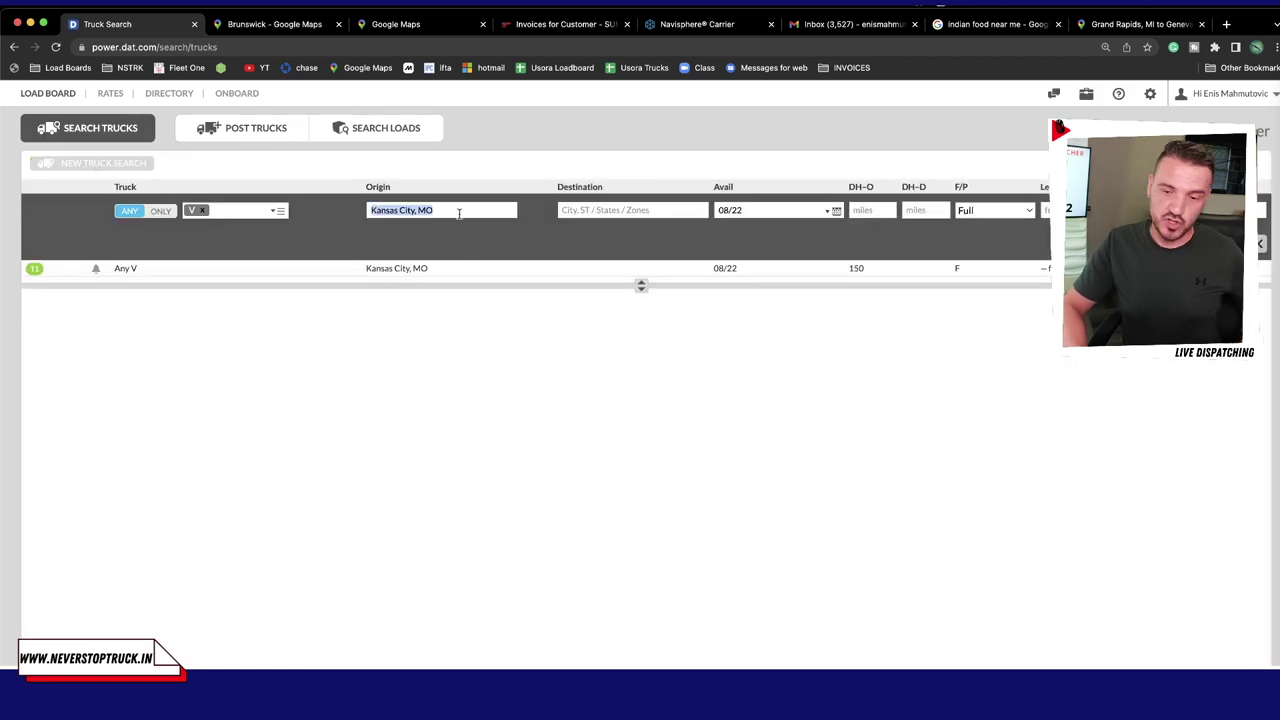
{"action": "type", "text": "columbus"}
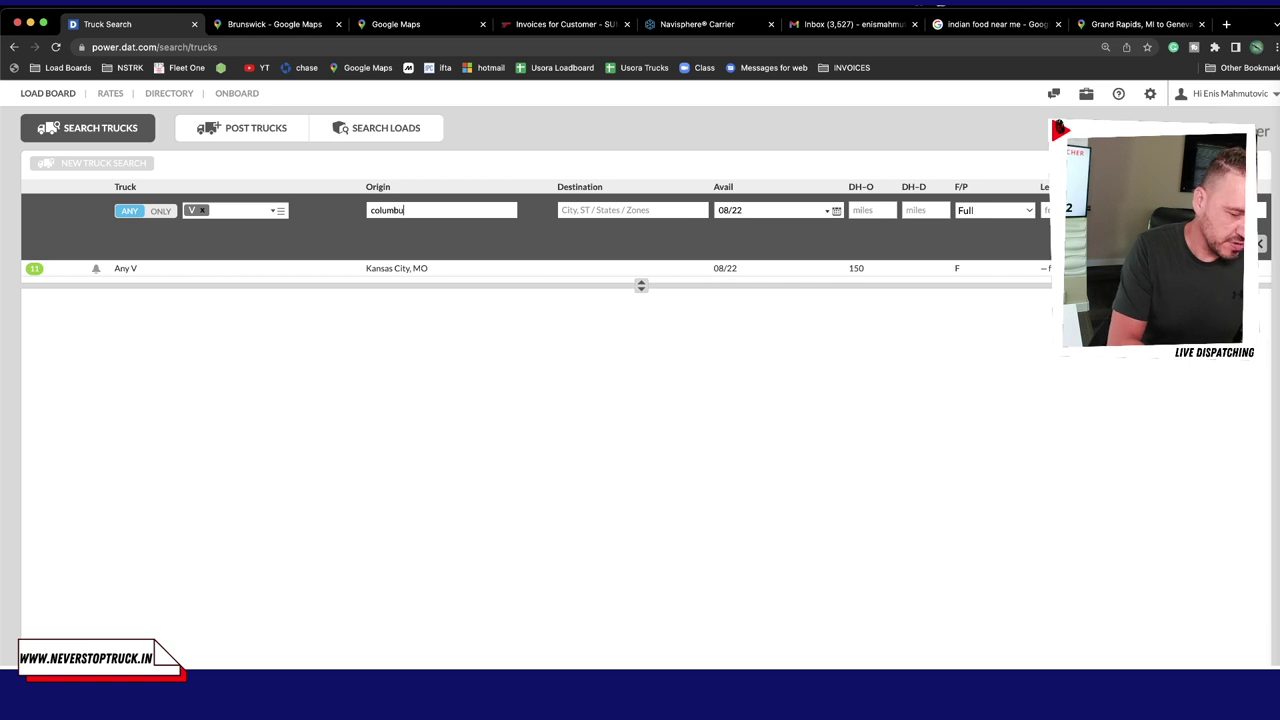
{"action": "left_click", "coordinate": [463, 227]}
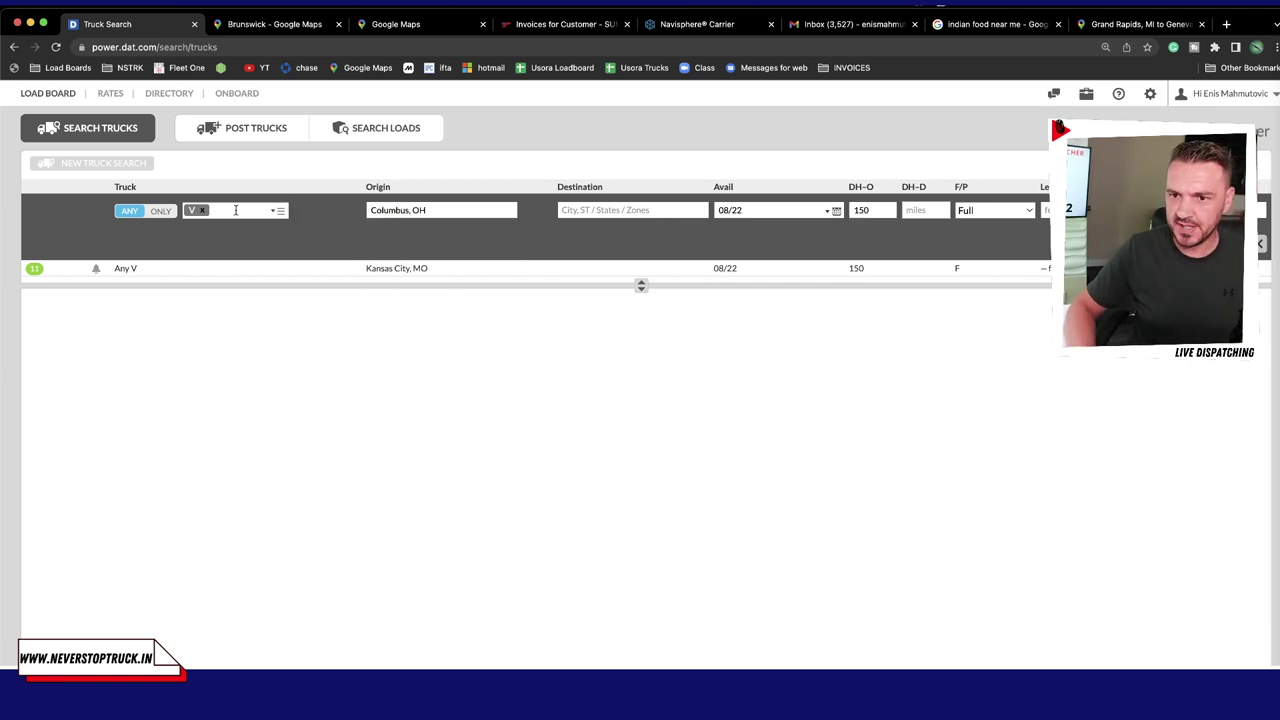
Replace the truck type of the Columbus search with Flatbeds.
{"action": "left_click", "coordinate": [202, 210]}
{"action": "left_click", "coordinate": [213, 211]}
{"action": "type", "text": "flatb"}
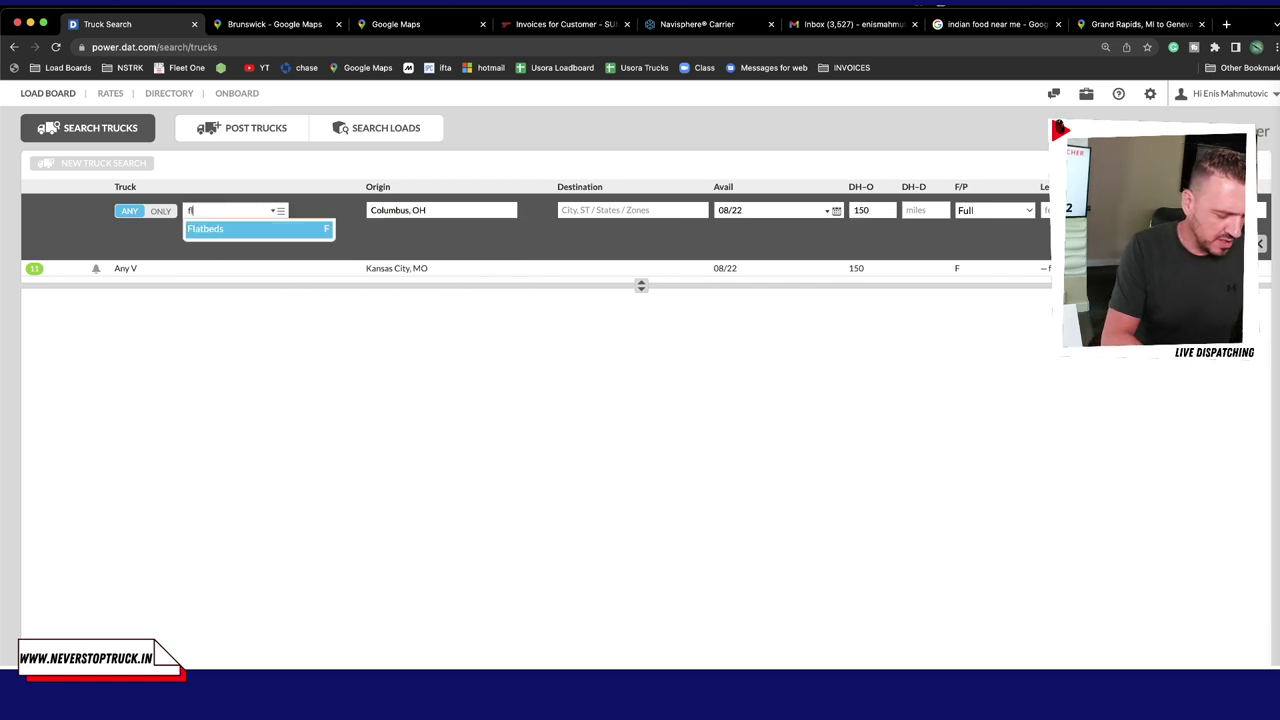
{"action": "left_click", "coordinate": [210, 228]}
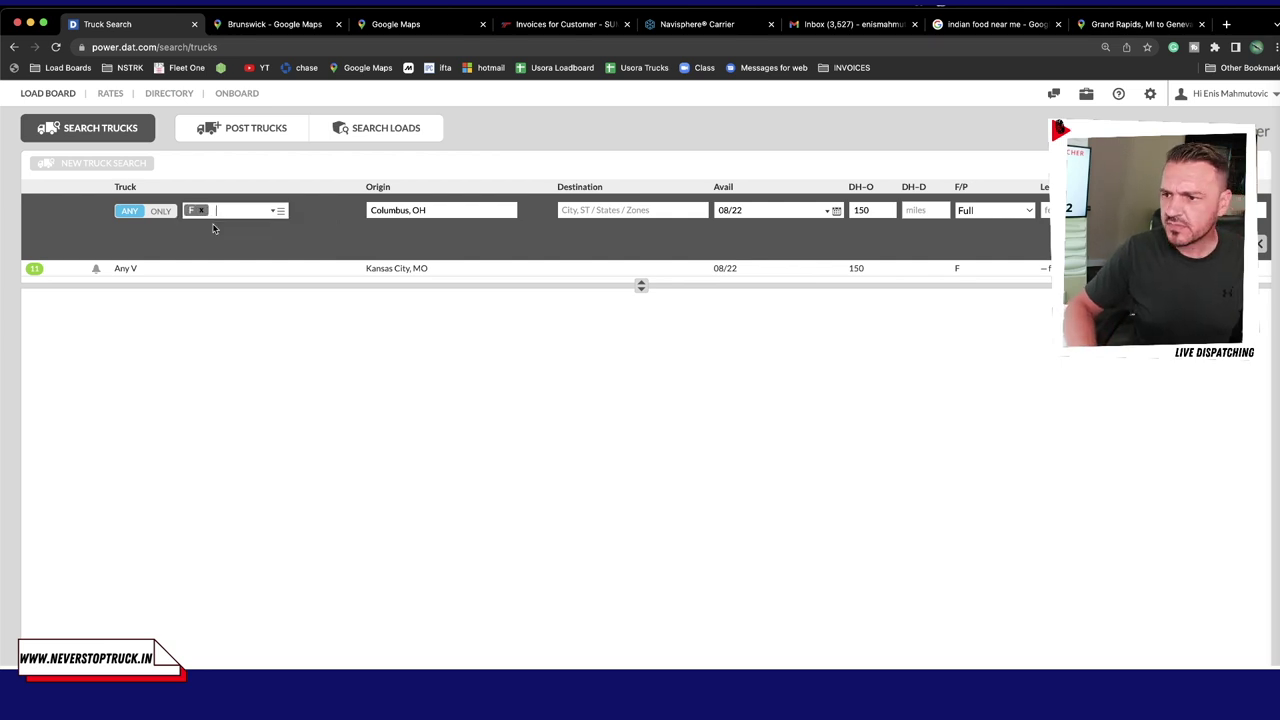
Set the availability date to 08/23 and run the truck search.
{"action": "left_click", "coordinate": [826, 212]}
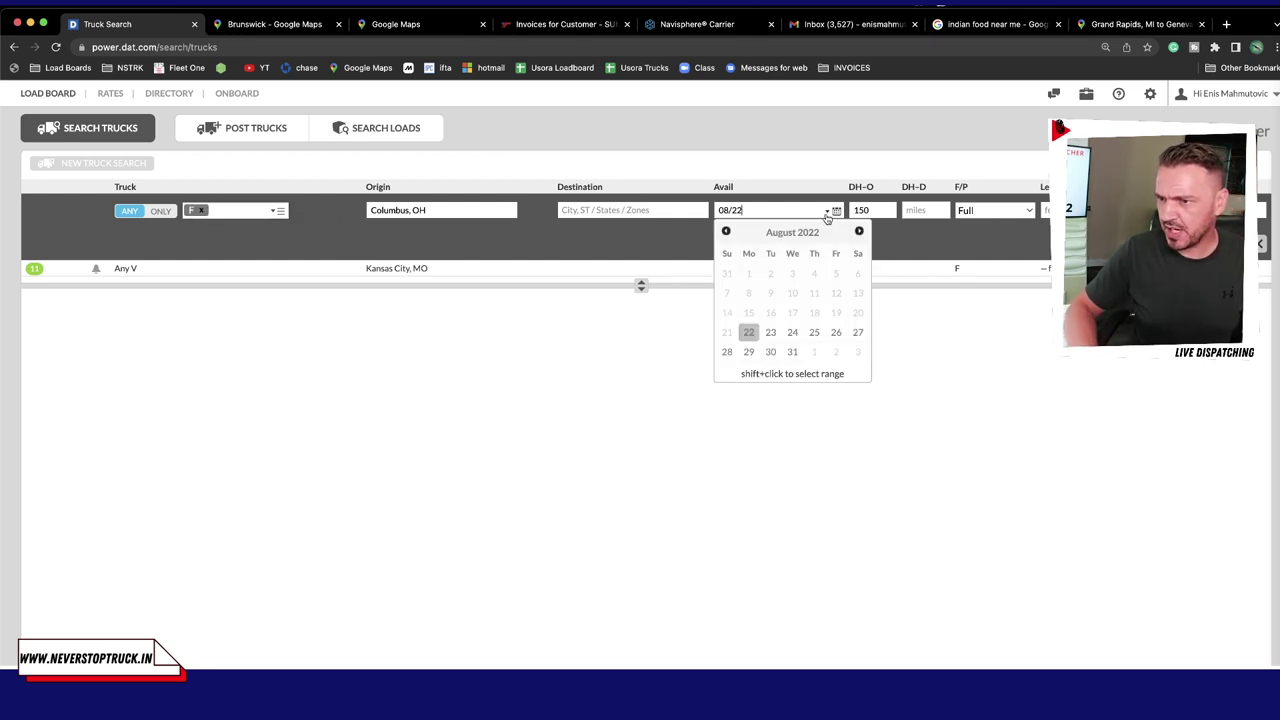
{"action": "left_click", "coordinate": [767, 337]}
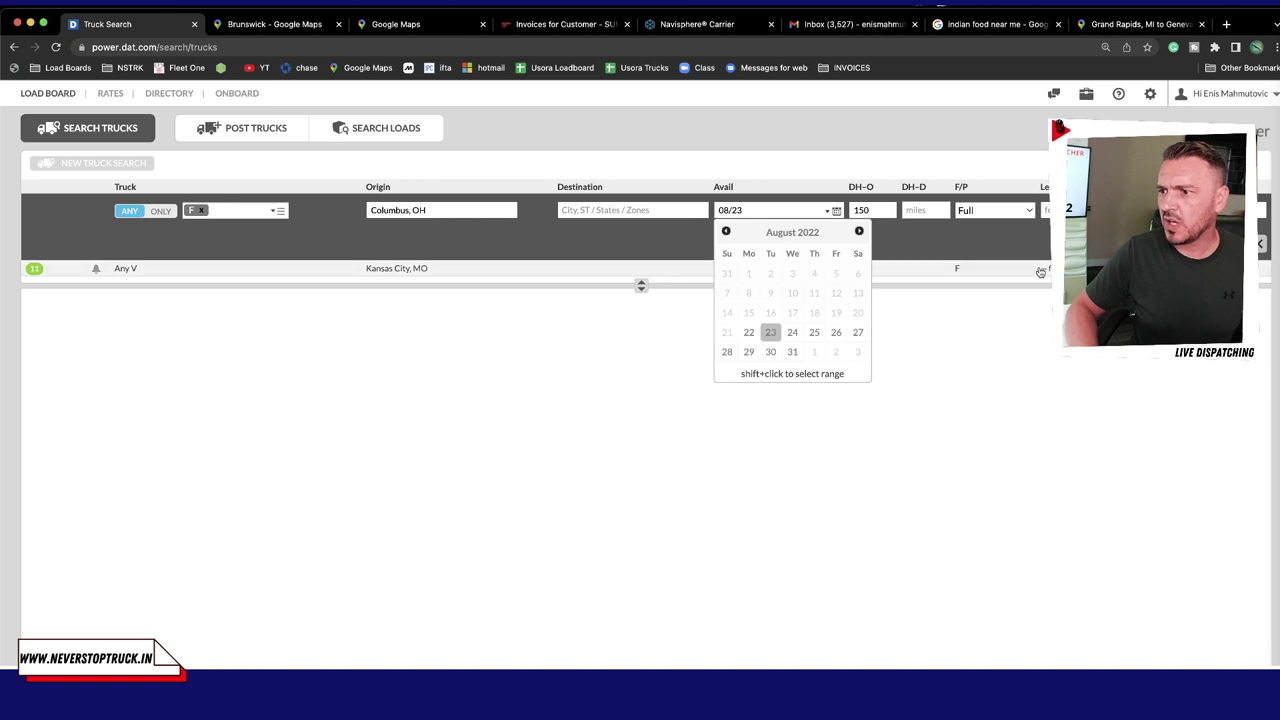
{"action": "key", "text": "Escape"}
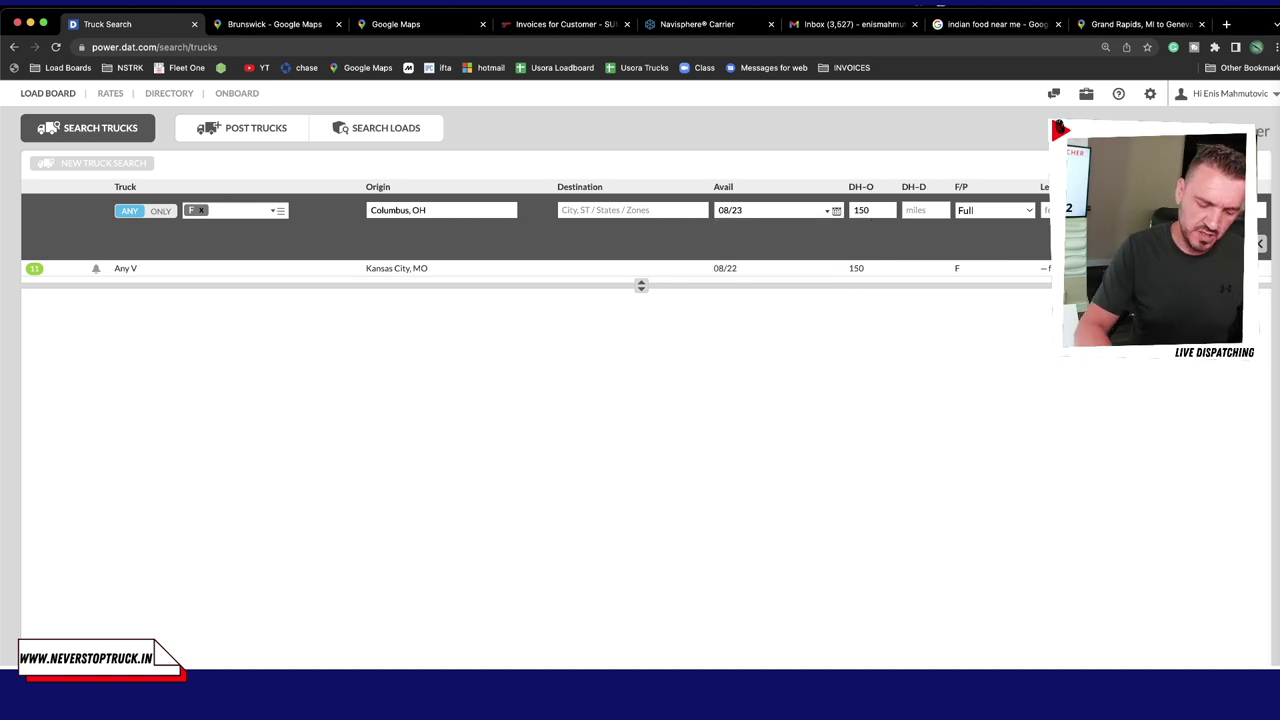
{"action": "key", "text": "Return"}
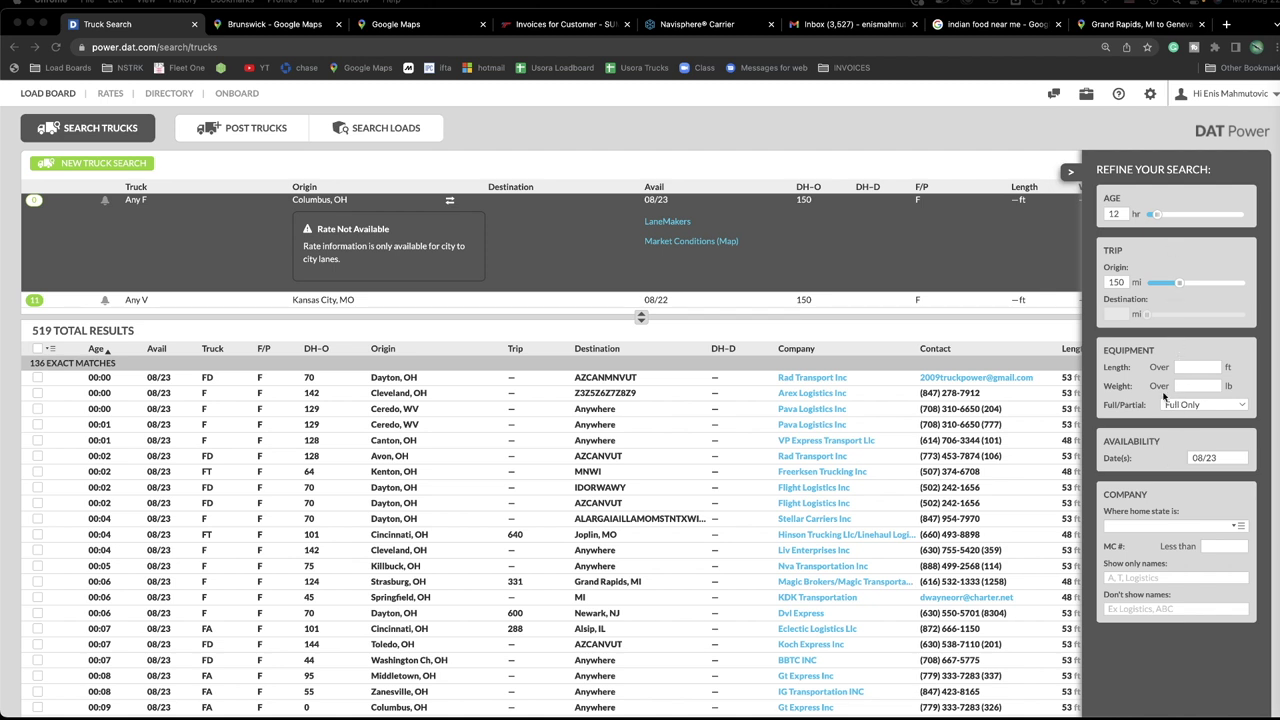
Refine the flatbed results to companies whose home state is Ohio.
{"action": "left_click", "coordinate": [1239, 526]}
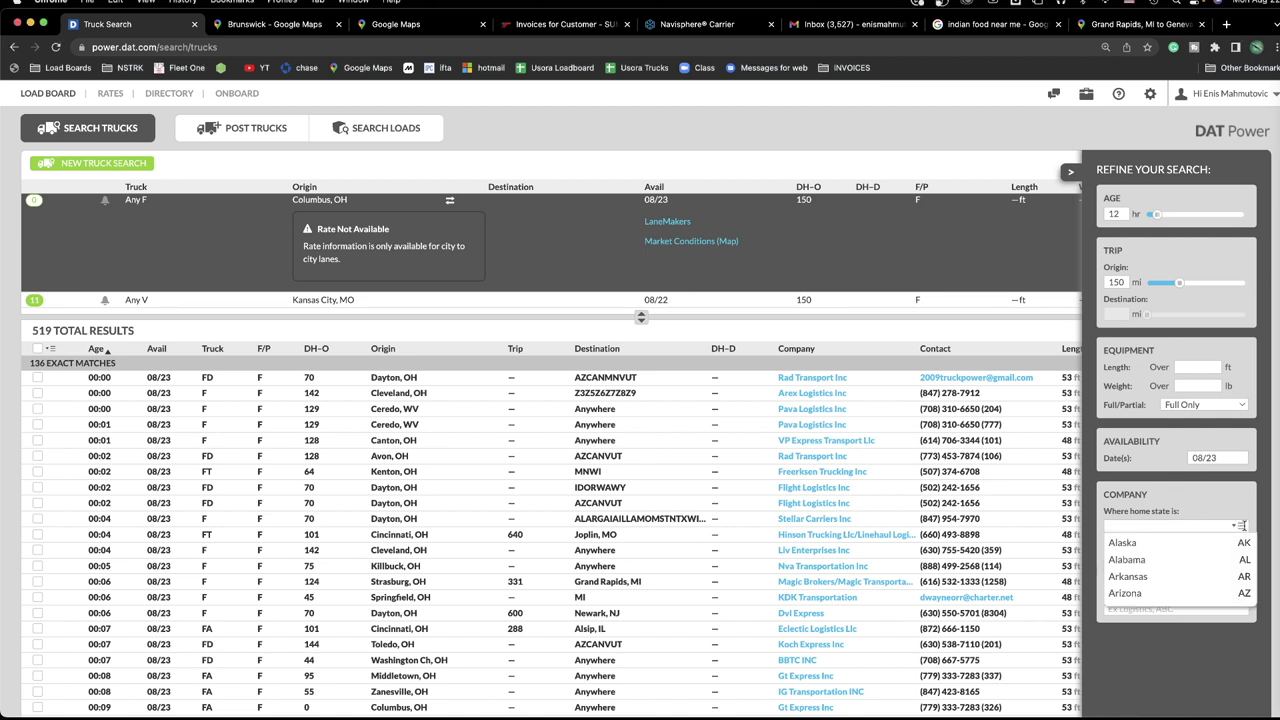
{"action": "type", "text": "oh"}
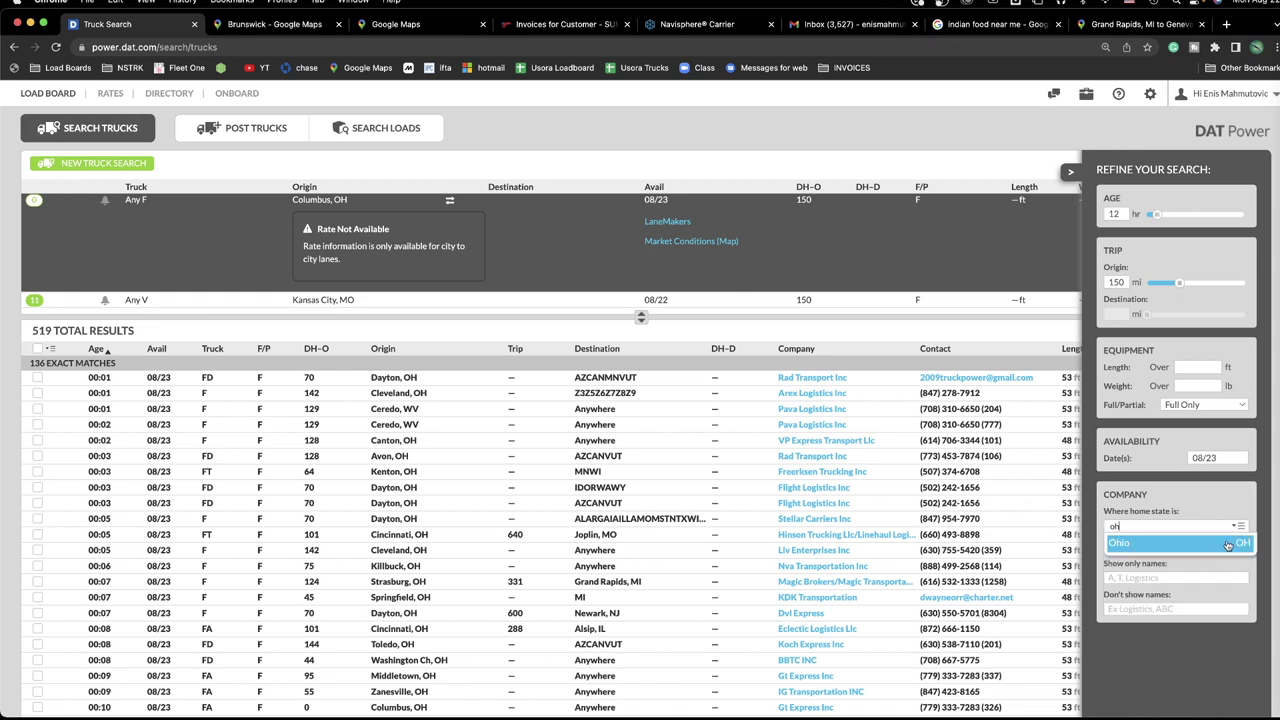
{"action": "left_click", "coordinate": [1228, 545]}
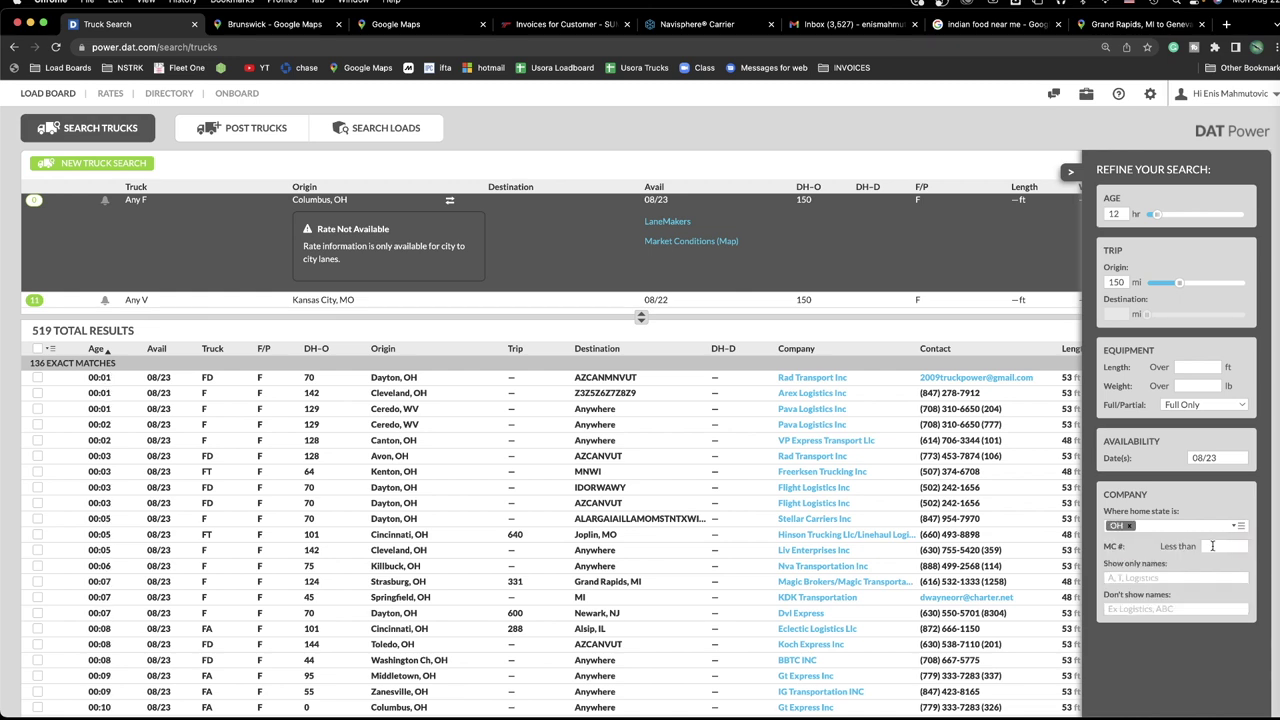
Limit the results to companies with MC numbers less than 100000 and rerun the search.
{"action": "type", "text": "100"}
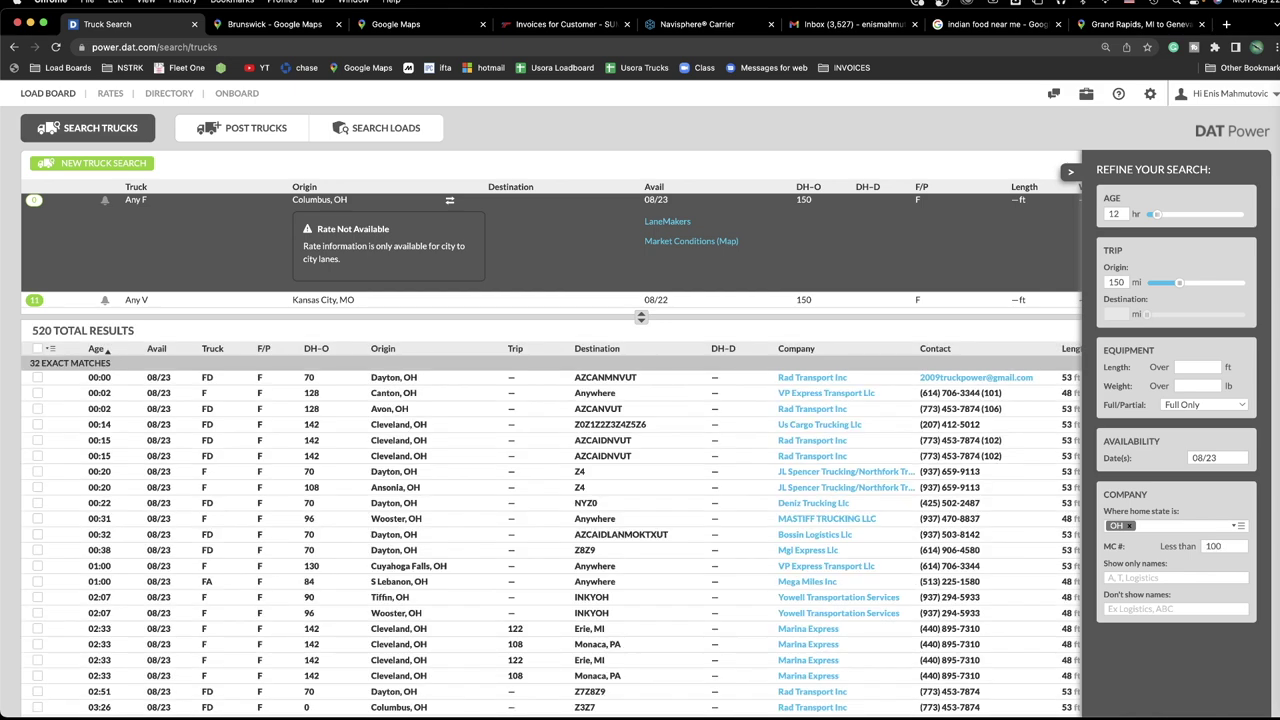
{"action": "type", "text": "000"}
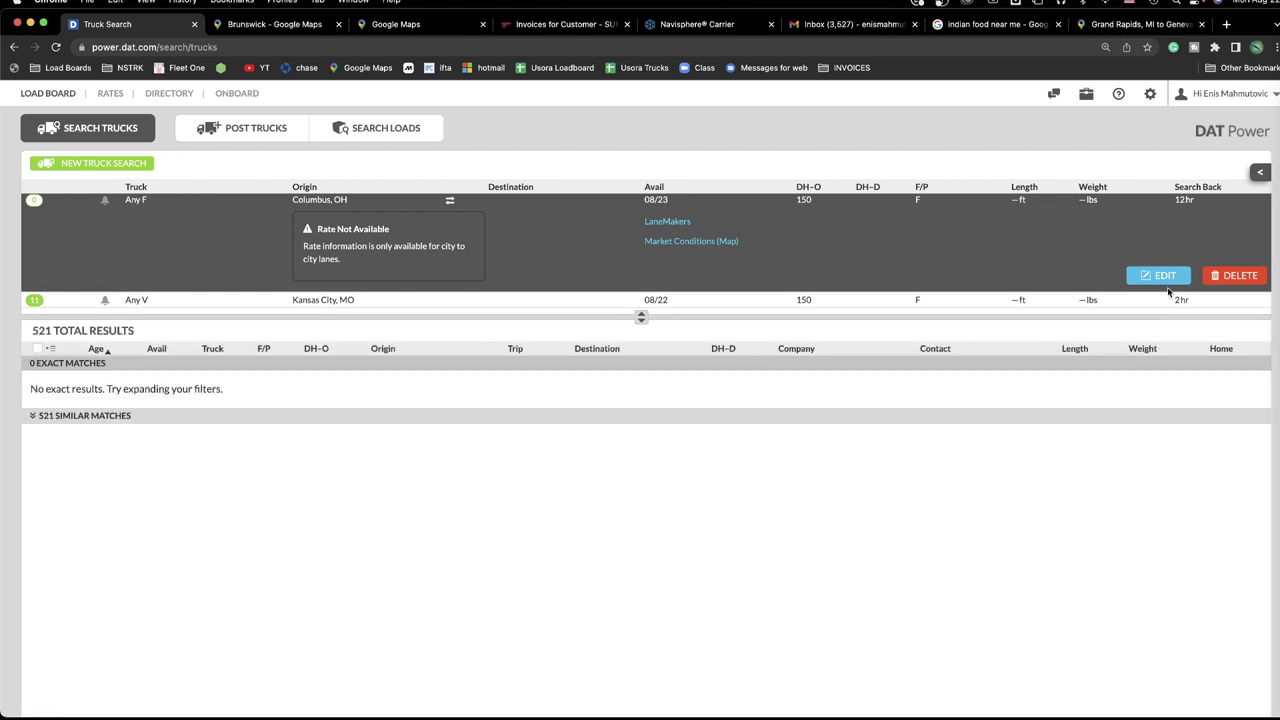
{"action": "left_click", "coordinate": [1160, 276]}
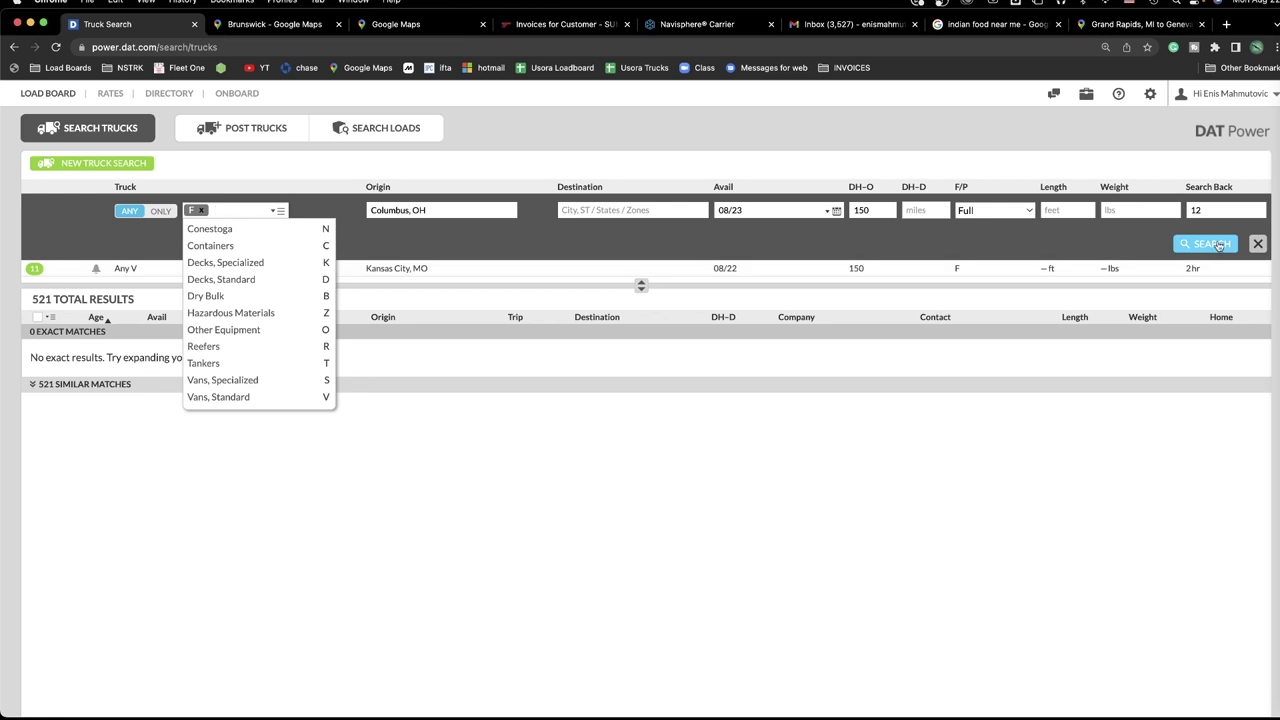
{"action": "left_click", "coordinate": [1210, 244]}
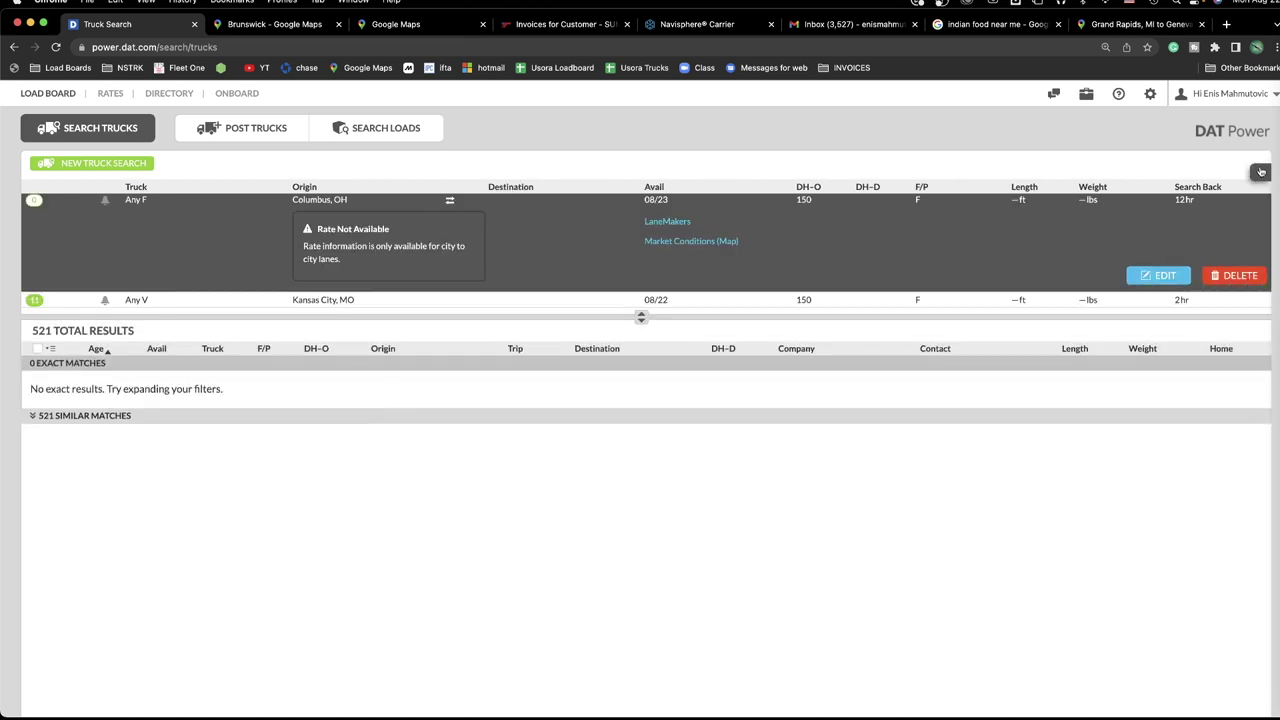
Clear the MC number limit from the search refinements.
{"action": "left_click", "coordinate": [1260, 172]}
{"action": "double_click", "coordinate": [1245, 545]}
{"action": "key", "text": "BackSpace"}
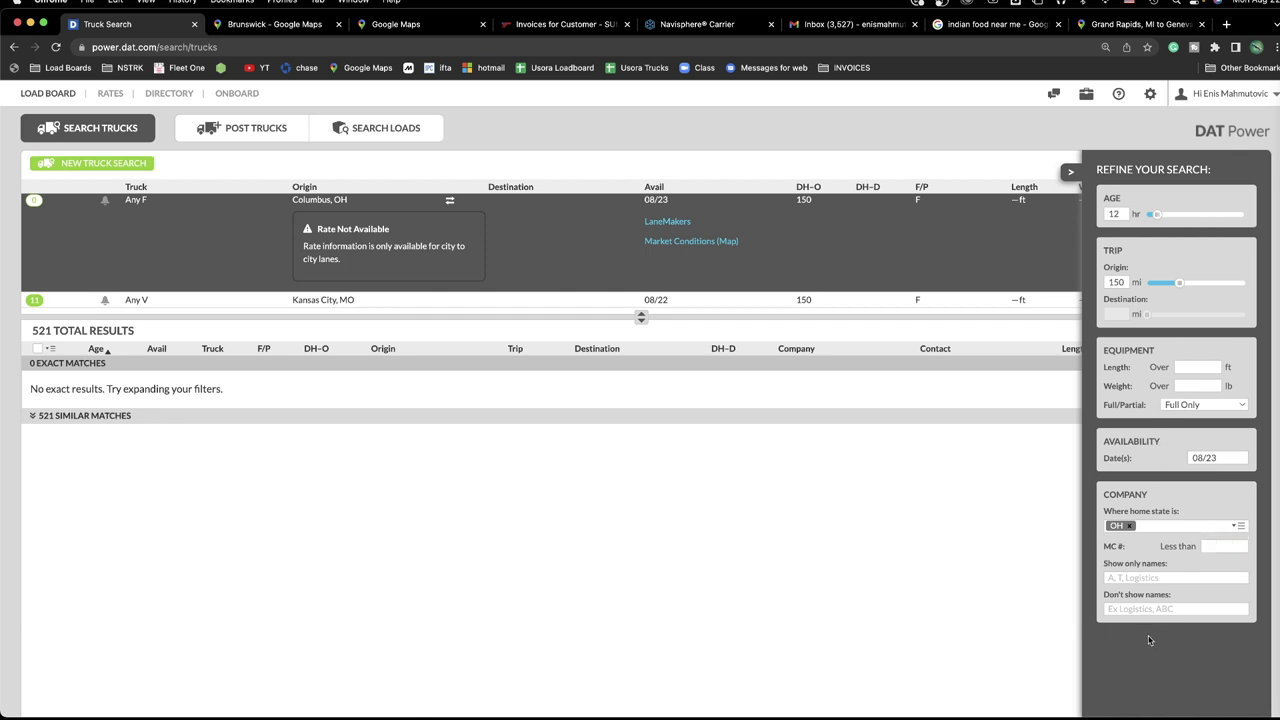
{"action": "left_click", "coordinate": [910, 516]}
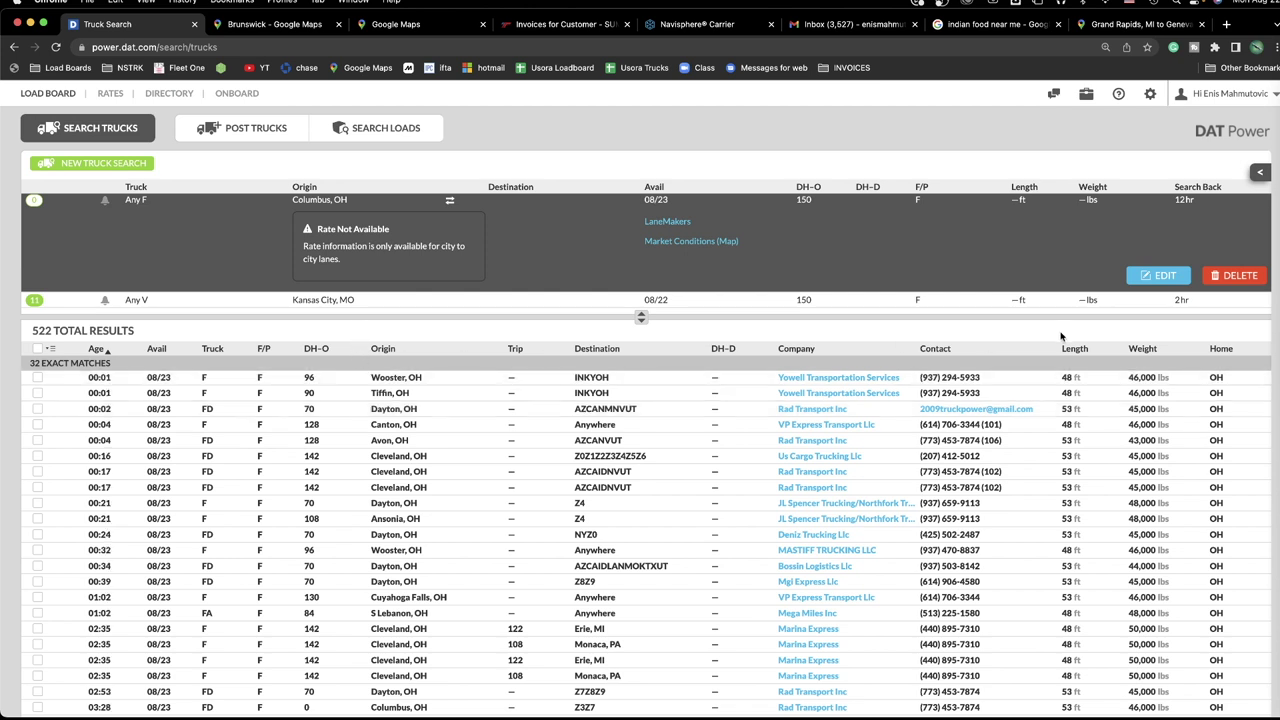
Edit the flatbed search and change its origin to Houston, TX.
{"action": "left_click", "coordinate": [1160, 276]}
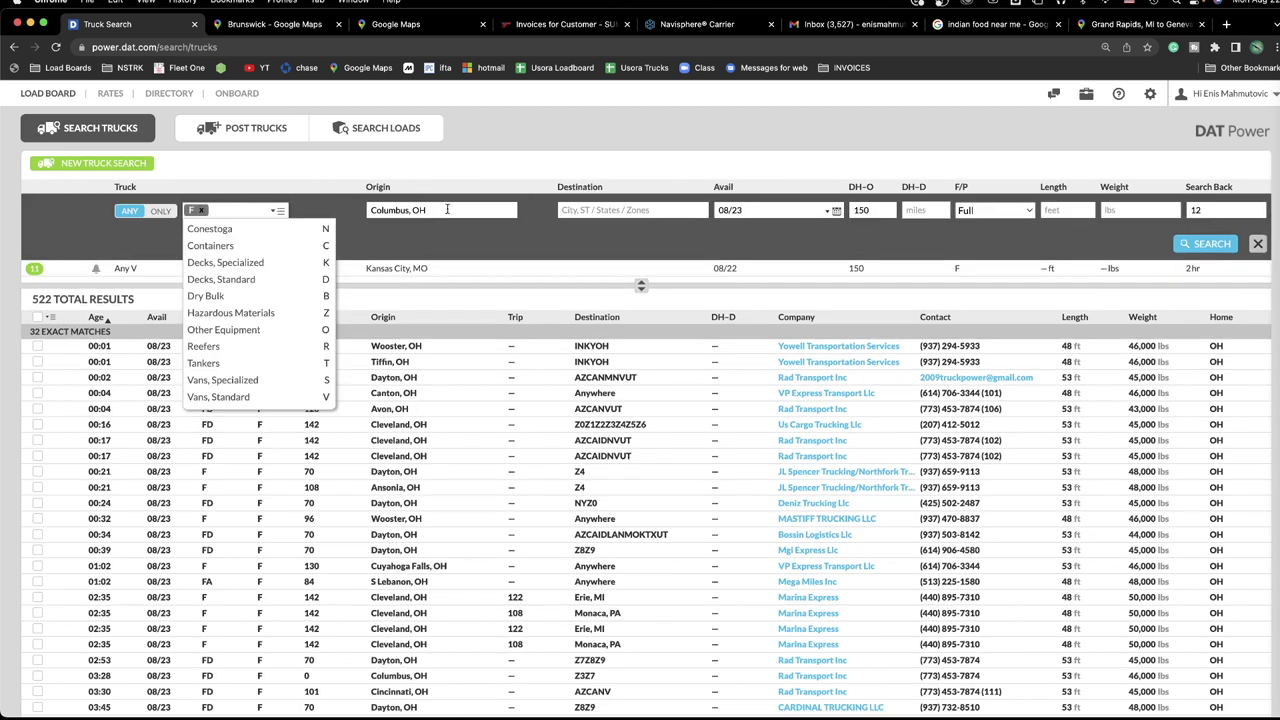
{"action": "left_click", "coordinate": [447, 209]}
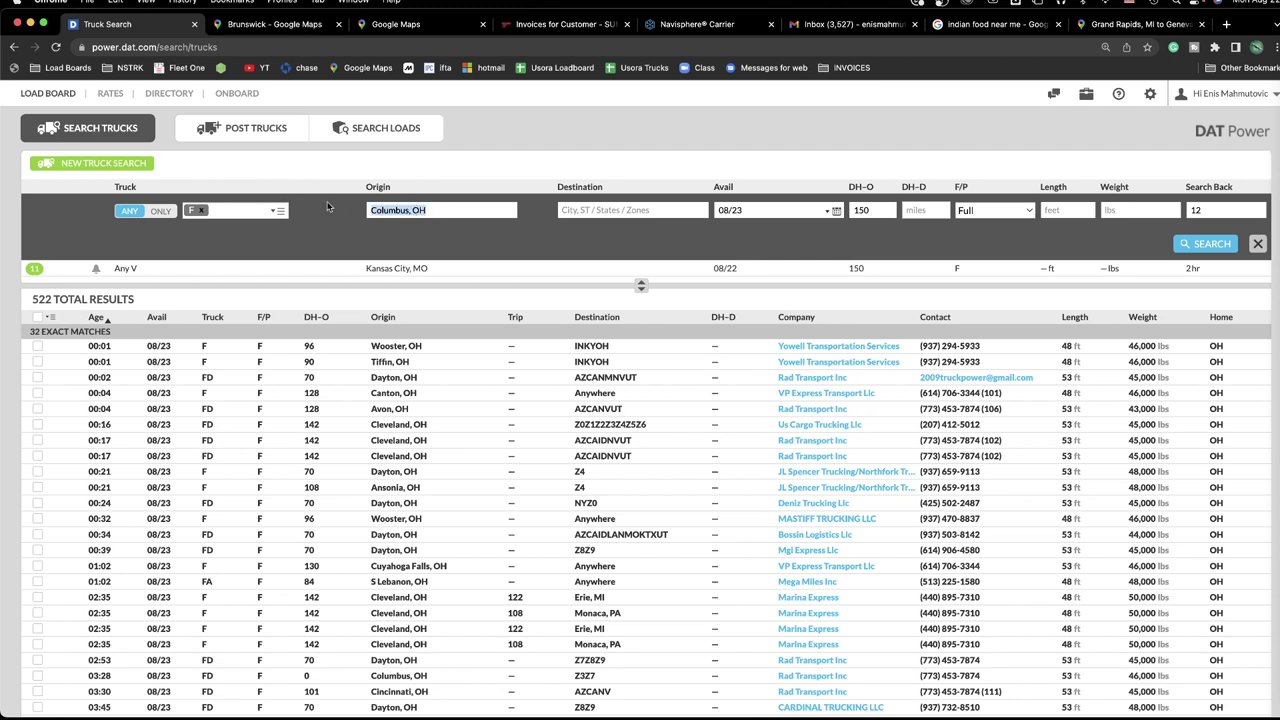
{"action": "type", "text": "hosuton"}
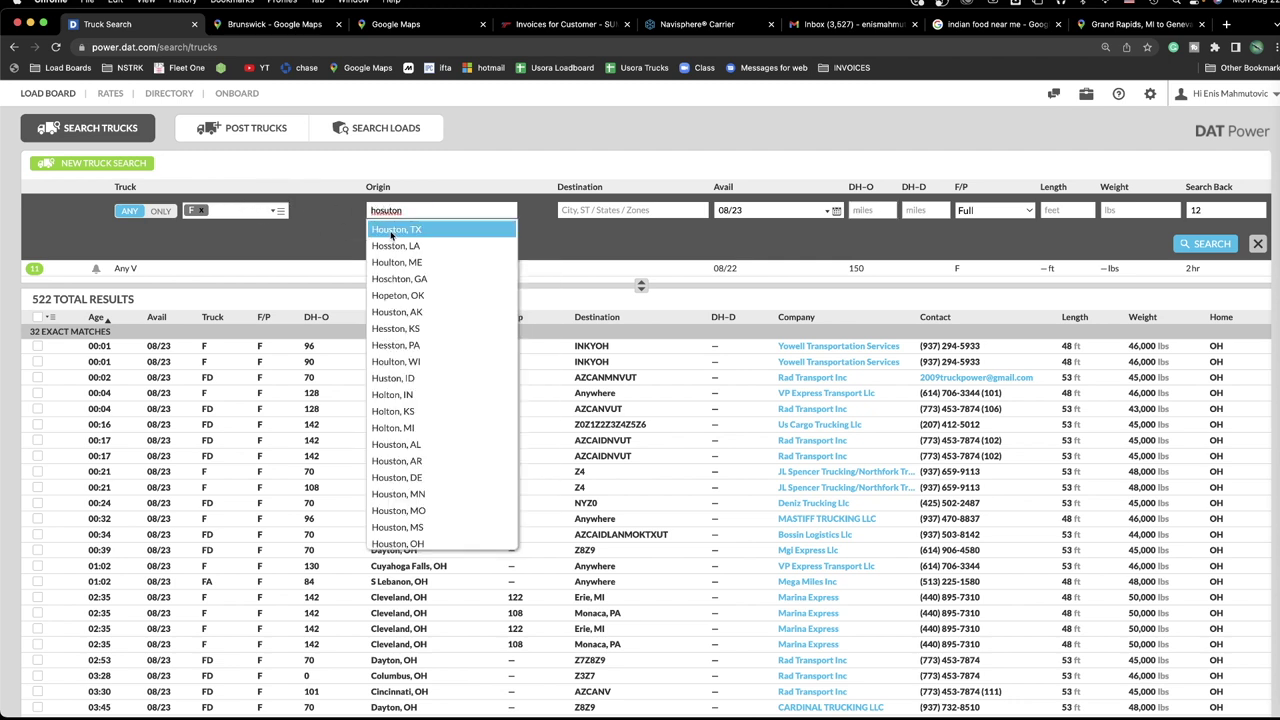
{"action": "left_click", "coordinate": [396, 230]}
Set the destination to Columbus, OH, run the search, and show its refinement filters.
{"action": "left_click", "coordinate": [651, 211]}
{"action": "type", "text": "cp"}
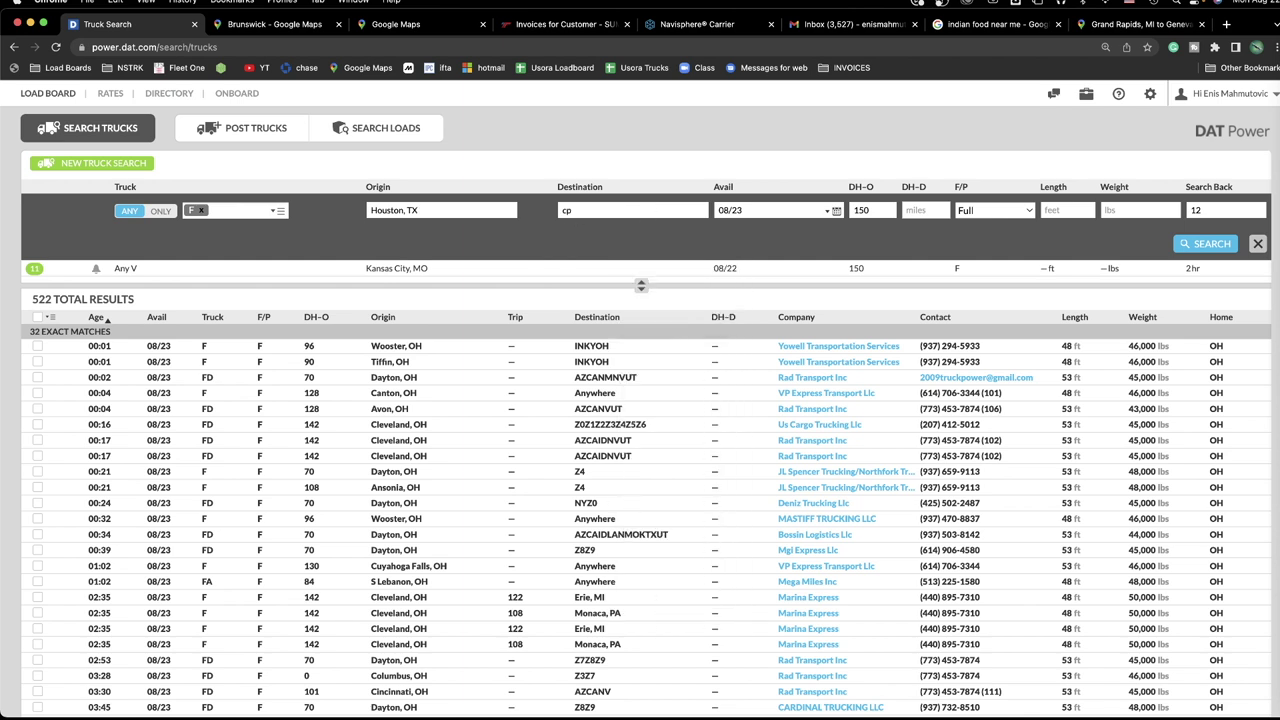
{"action": "key", "text": "BackSpace"}
{"action": "type", "text": "olumbus"}
{"action": "left_click", "coordinate": [646, 228]}
{"action": "left_click", "coordinate": [1196, 247]}
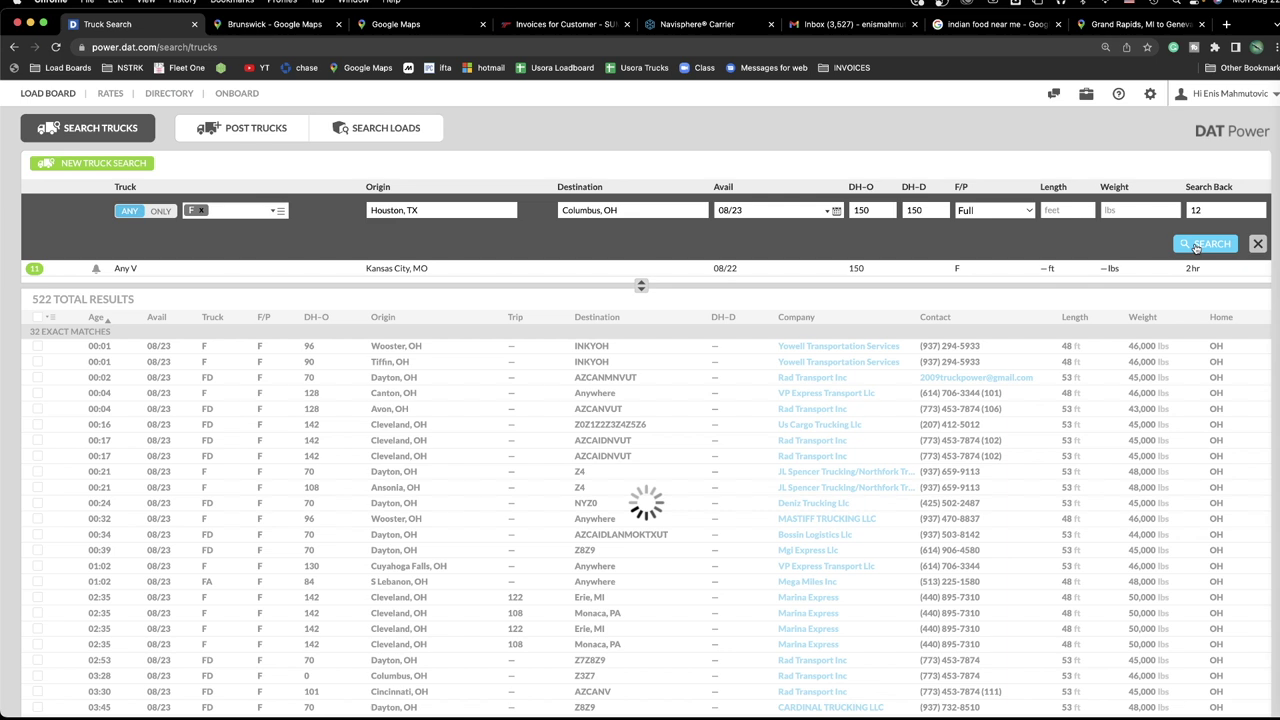
{"action": "left_click", "coordinate": [1260, 174]}
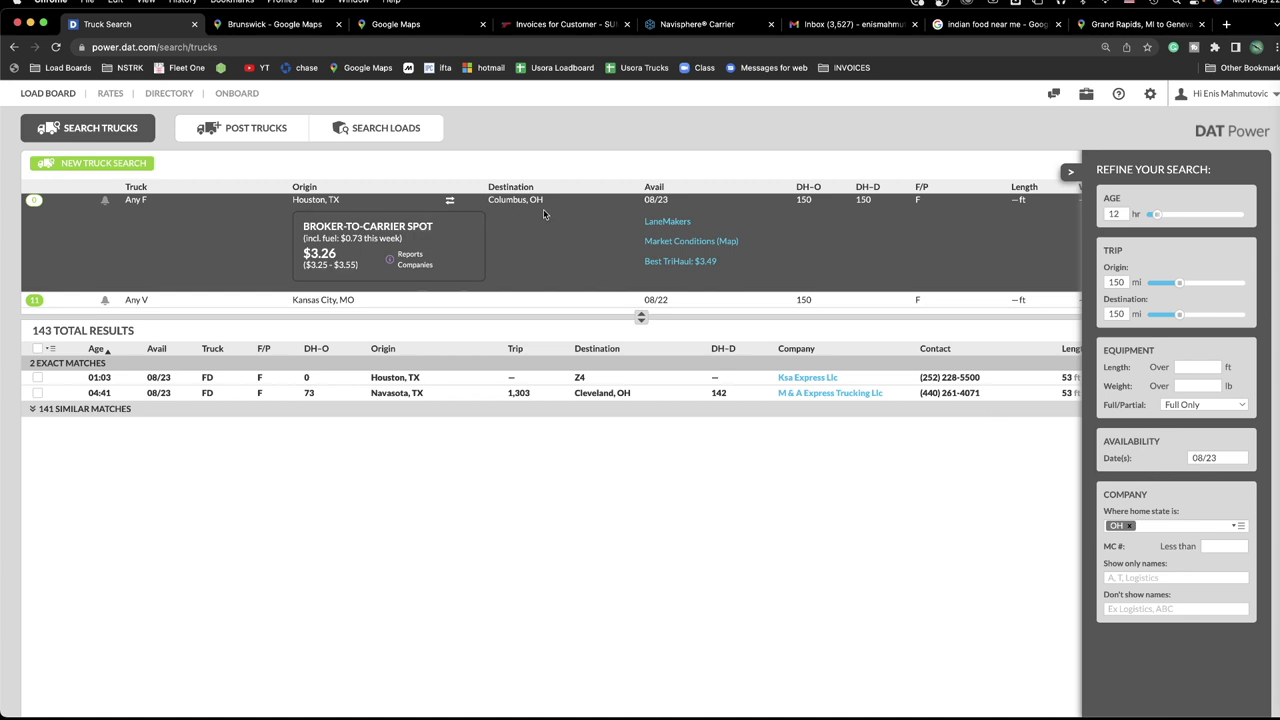
Check the company cards of Ksa Express Llc and M & A Express Trucking Llc, and view the latter's DAT Directory profile.
{"action": "left_click", "coordinate": [737, 384]}
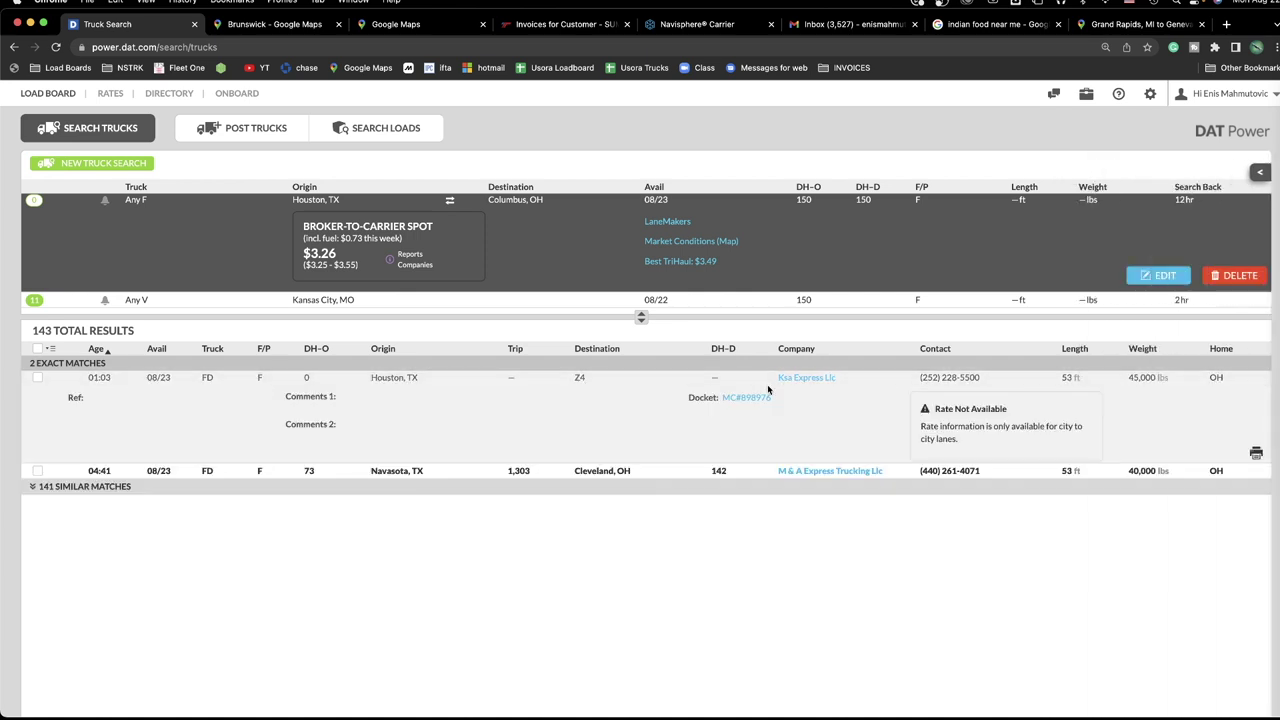
{"action": "left_click", "coordinate": [797, 380]}
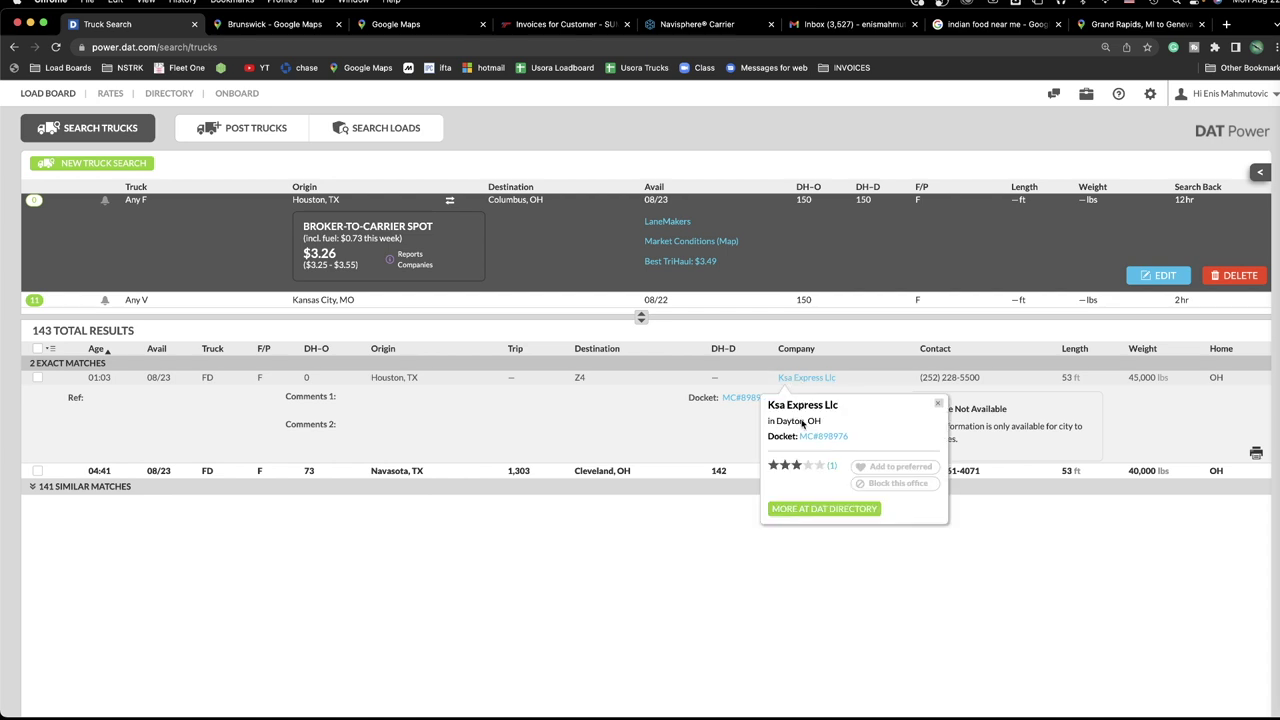
{"action": "left_click", "coordinate": [798, 470]}
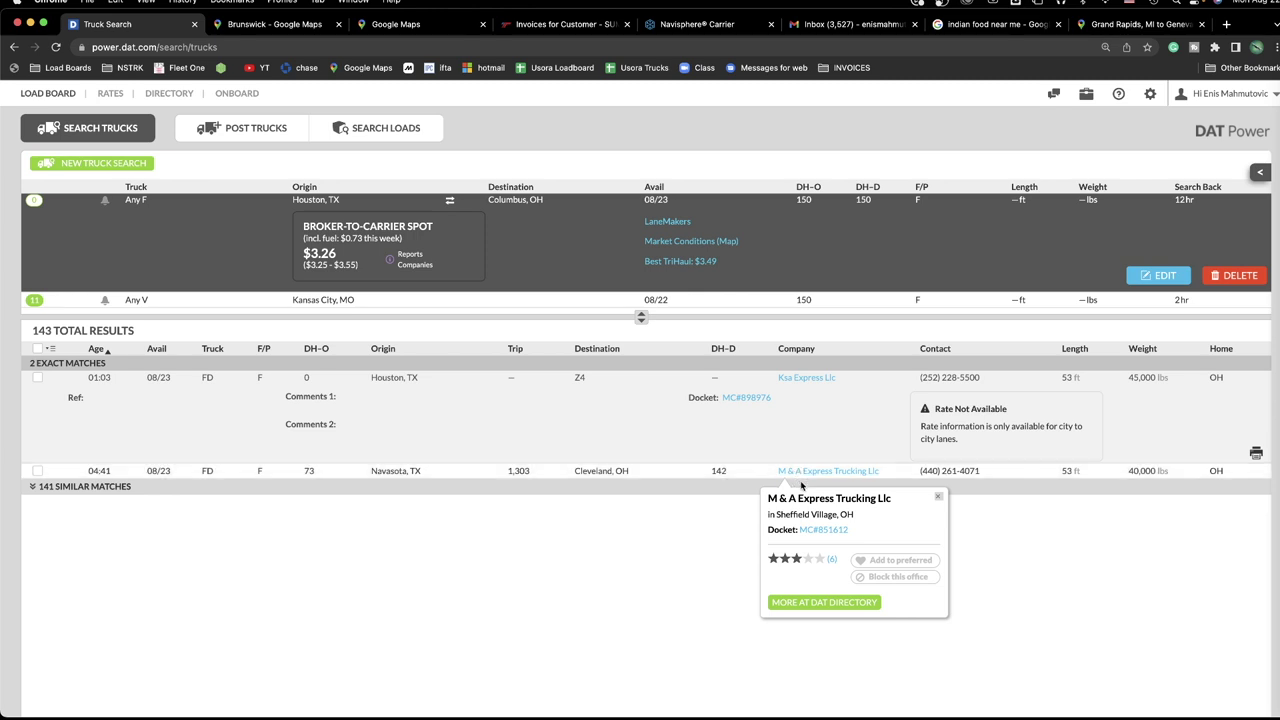
{"action": "left_click", "coordinate": [822, 532]}
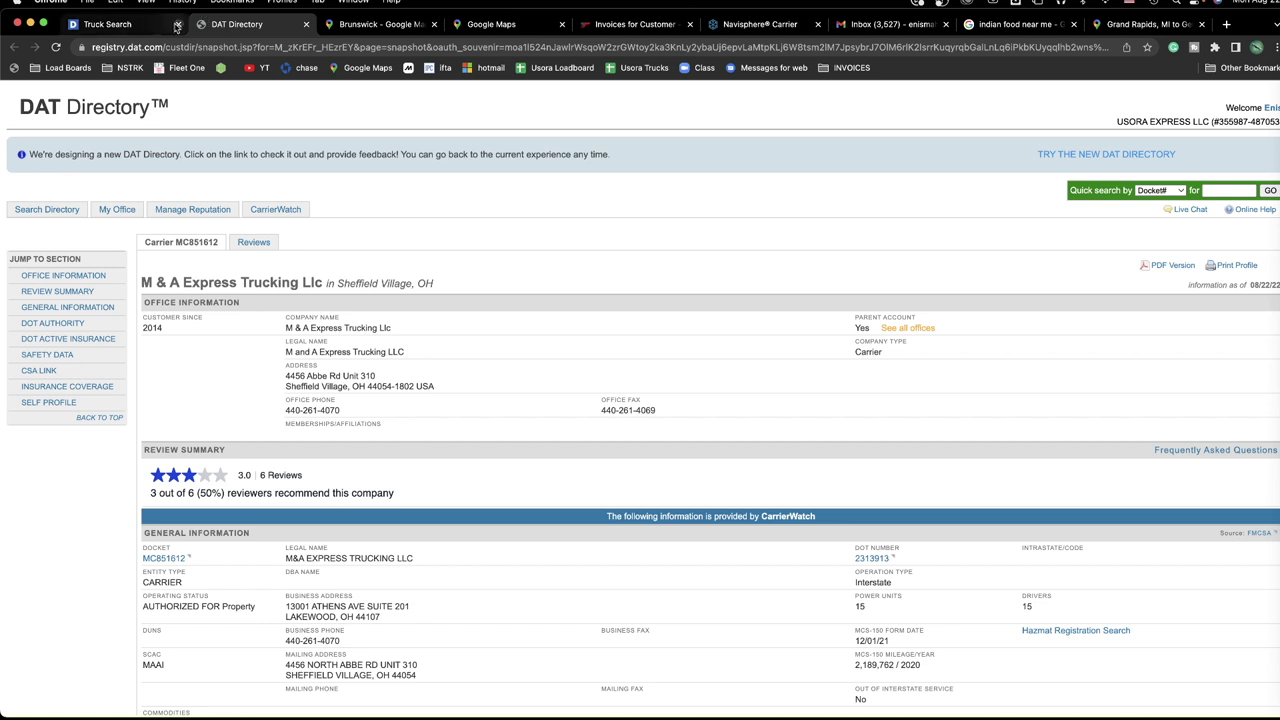
{"action": "left_click", "coordinate": [129, 23]}
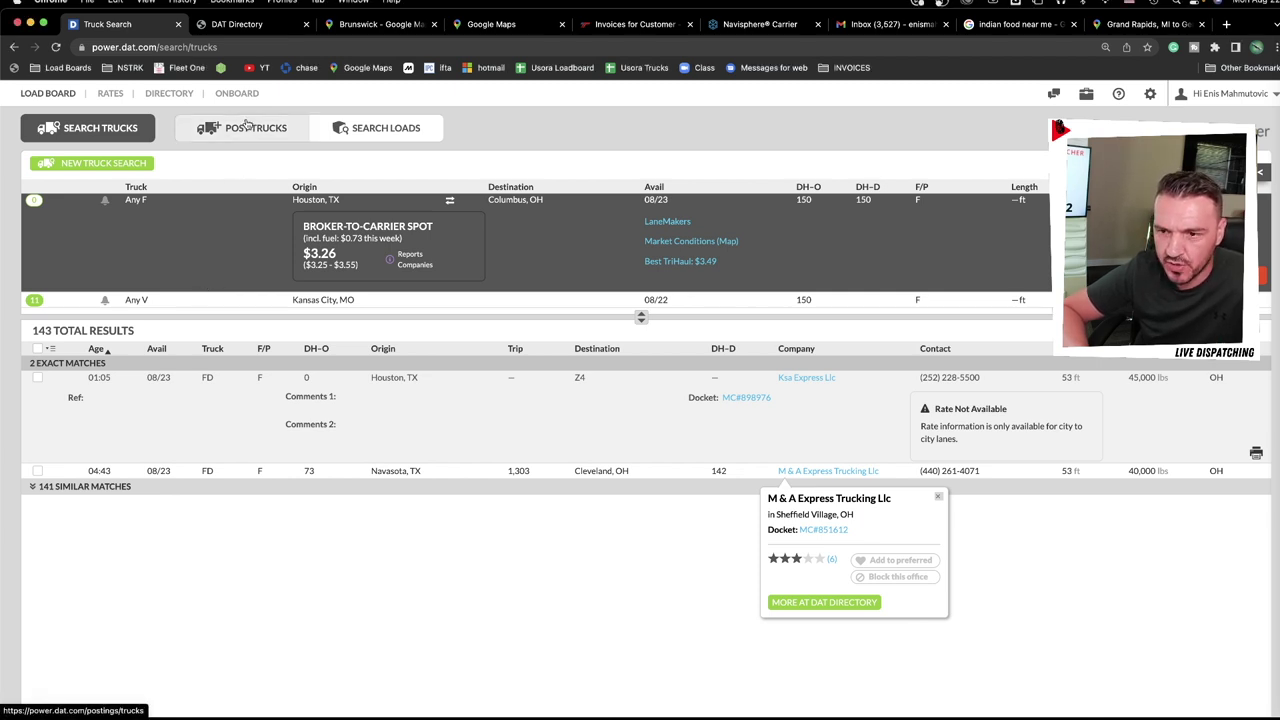
Go to the posted trucks and look over the support chat, the tools list and the search settings.
{"action": "left_click", "coordinate": [246, 126]}
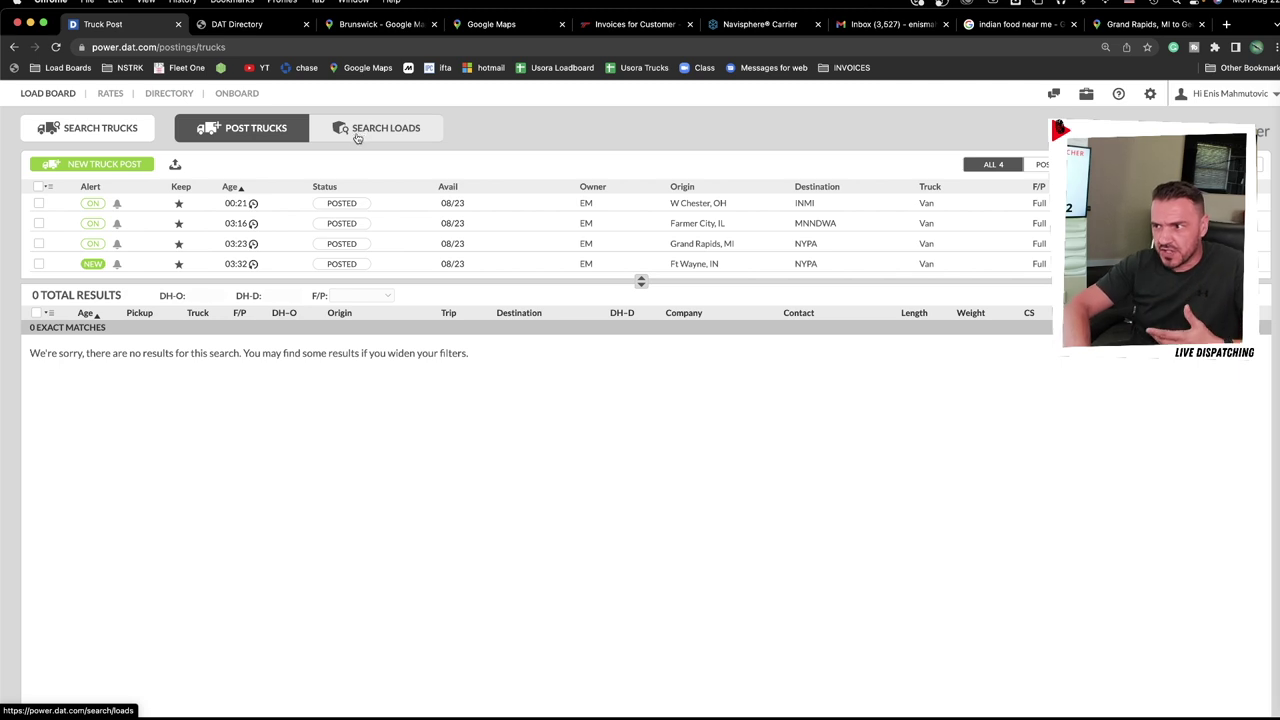
{"action": "left_click", "coordinate": [1055, 93]}
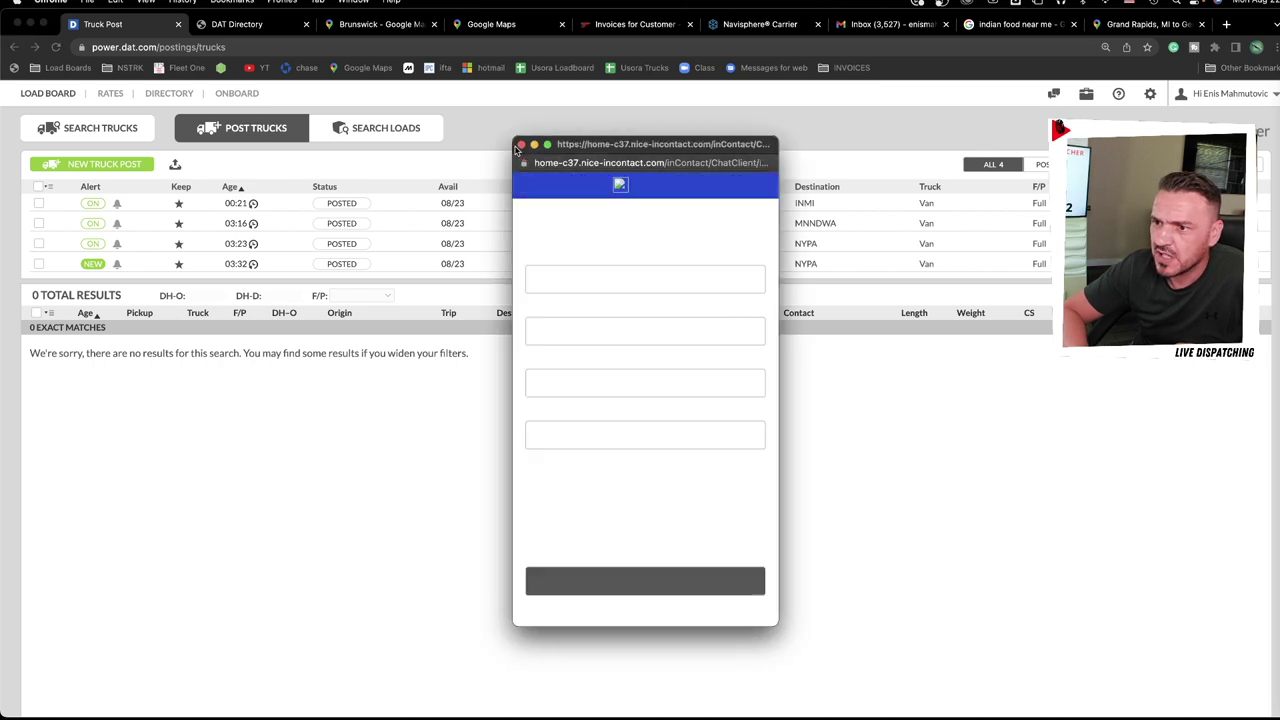
{"action": "left_click", "coordinate": [520, 145]}
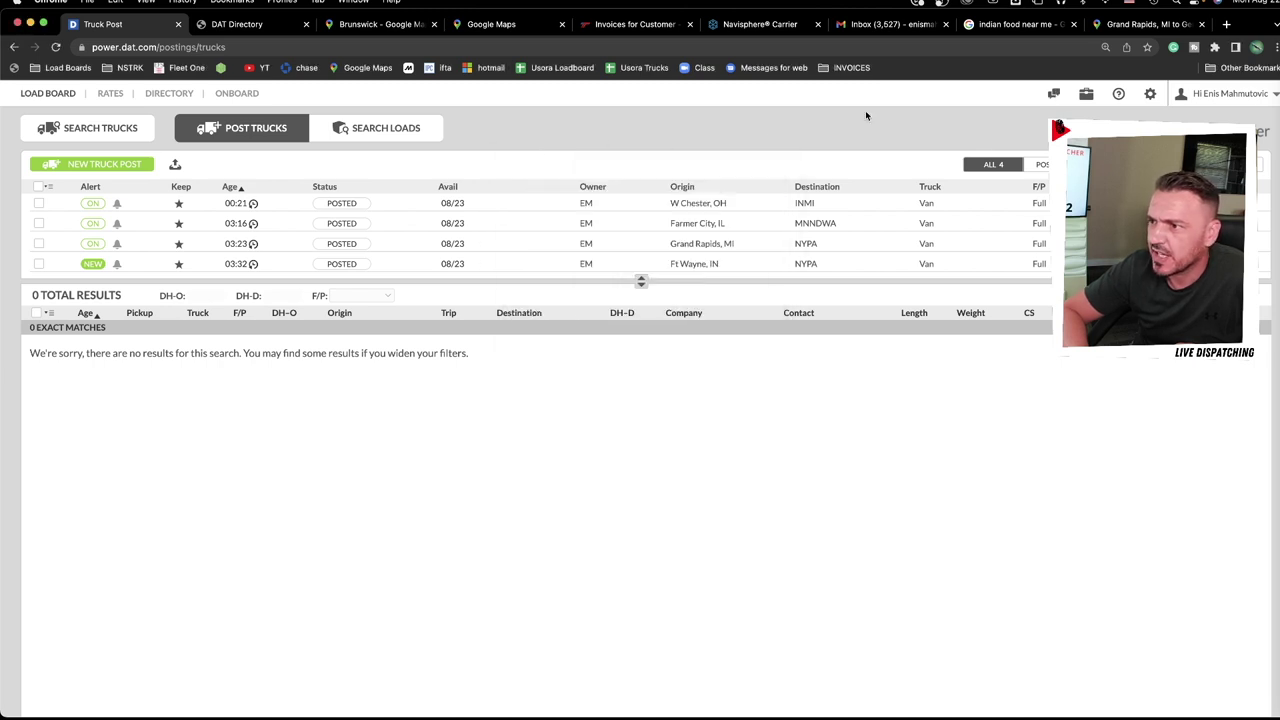
{"action": "left_click", "coordinate": [1086, 97]}
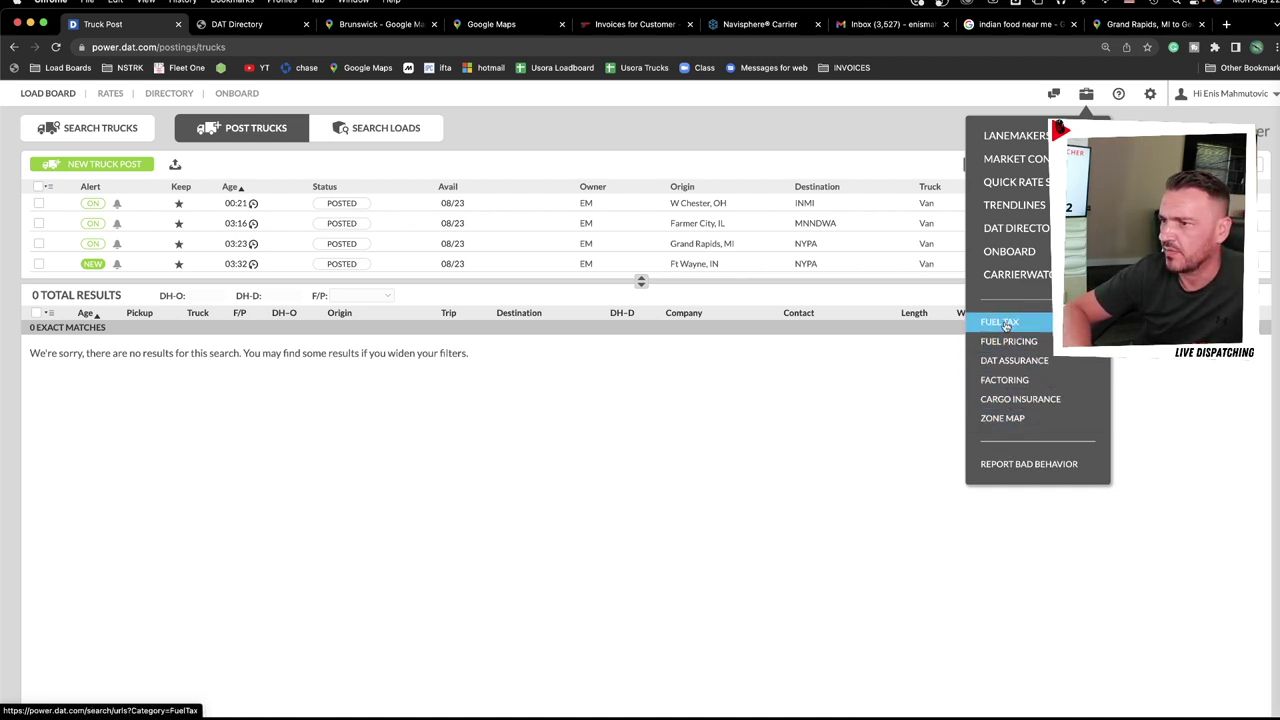
{"action": "left_click", "coordinate": [1150, 92]}
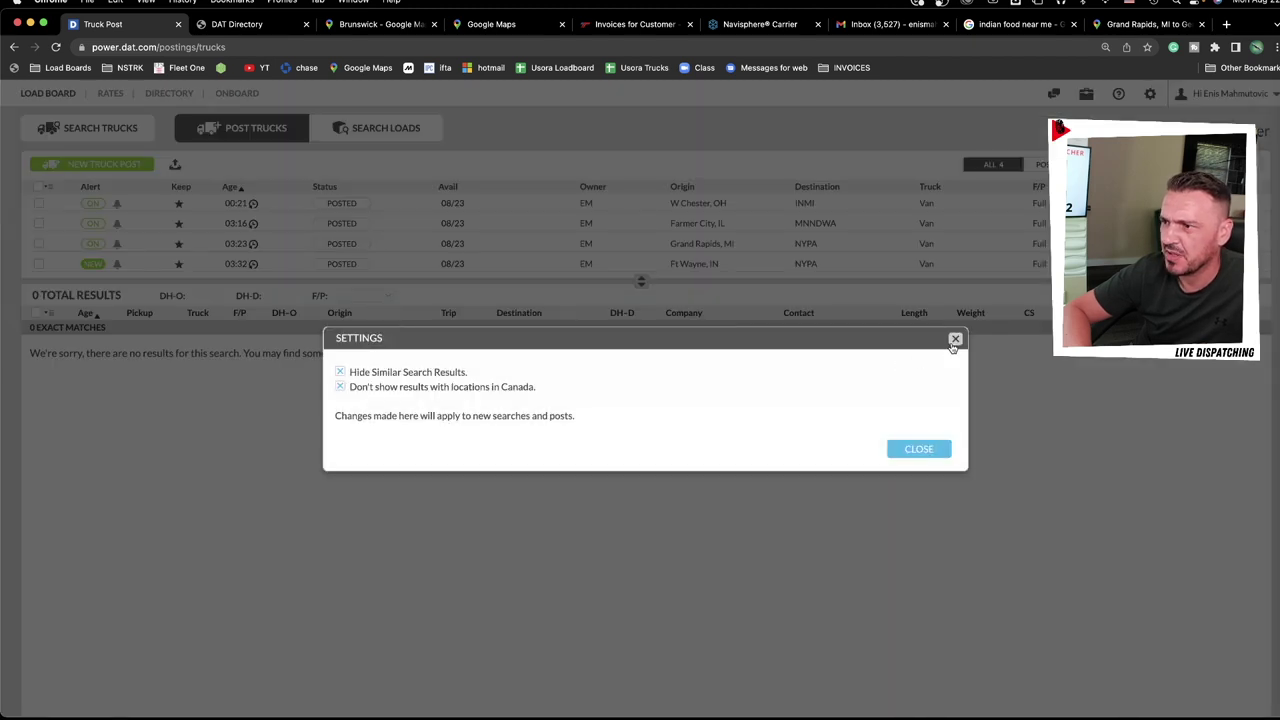
{"action": "left_click", "coordinate": [955, 339]}
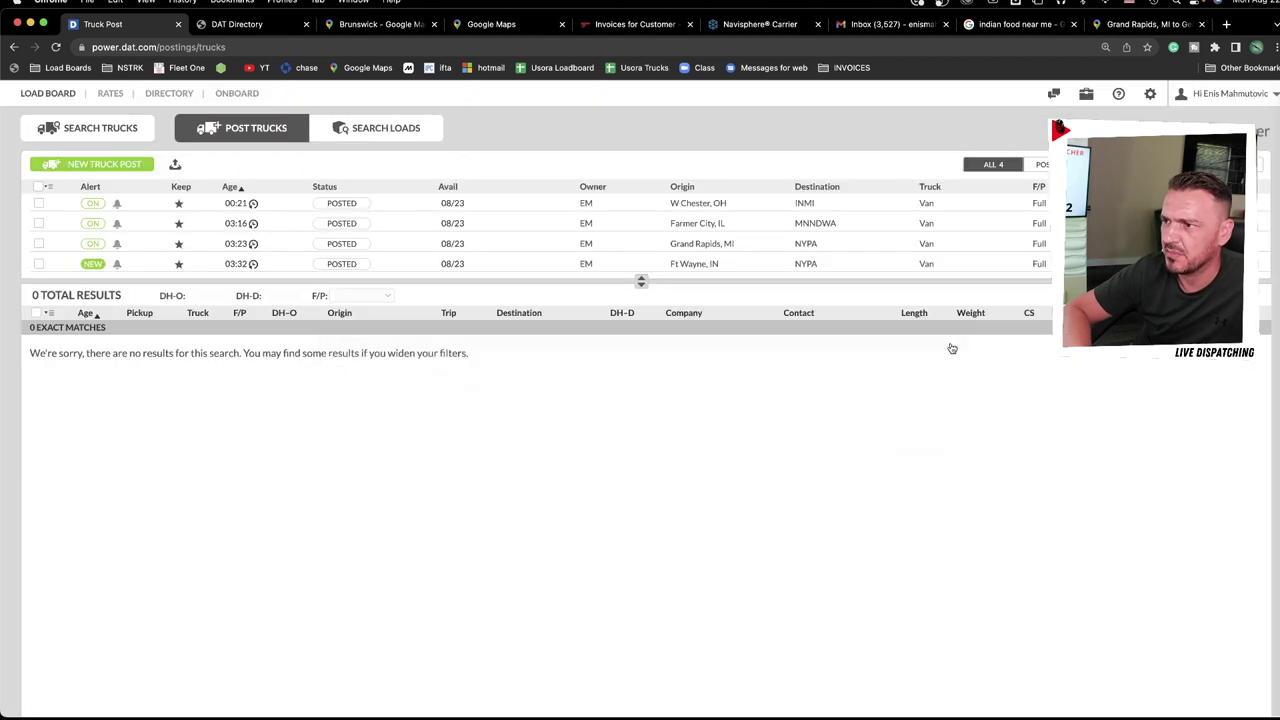
{"action": "left_click", "coordinate": [1232, 95]}
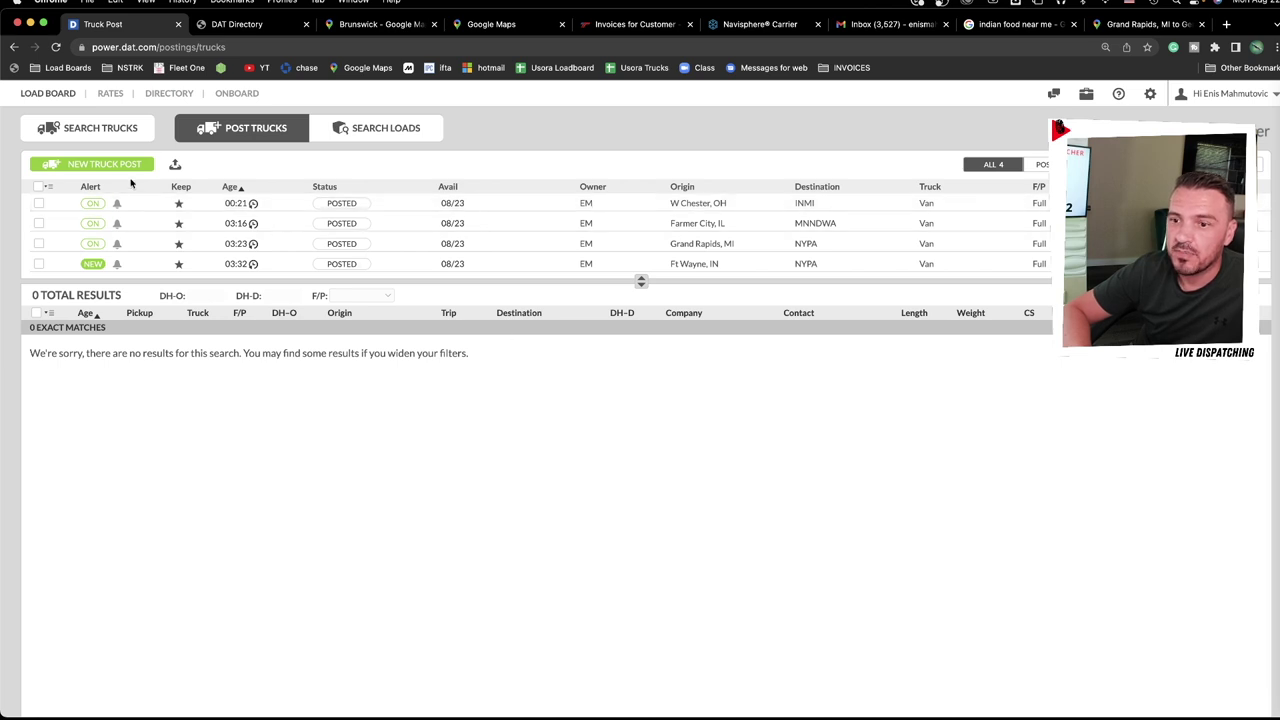
Expand the W Chester, OH truck post and highlight its contact phone number.
{"action": "left_click", "coordinate": [508, 204]}
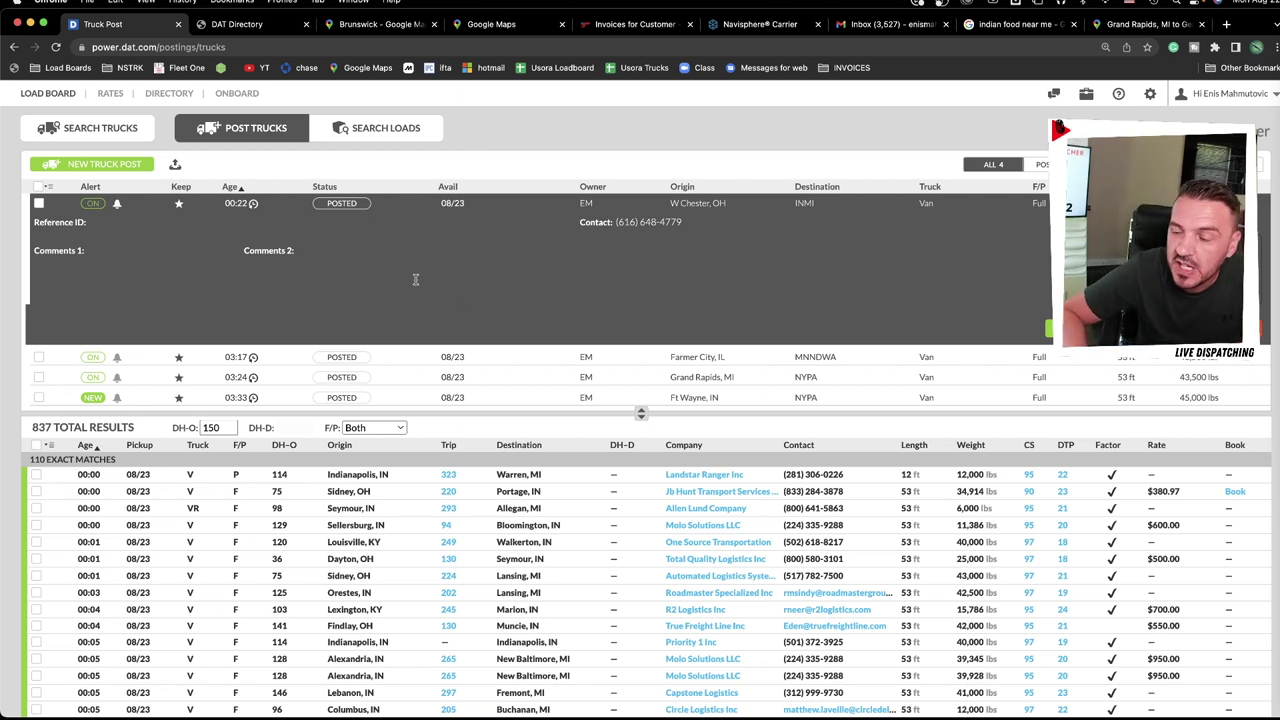
{"action": "left_click_drag", "start_coordinate": [684, 224], "coordinate": [617, 227]}
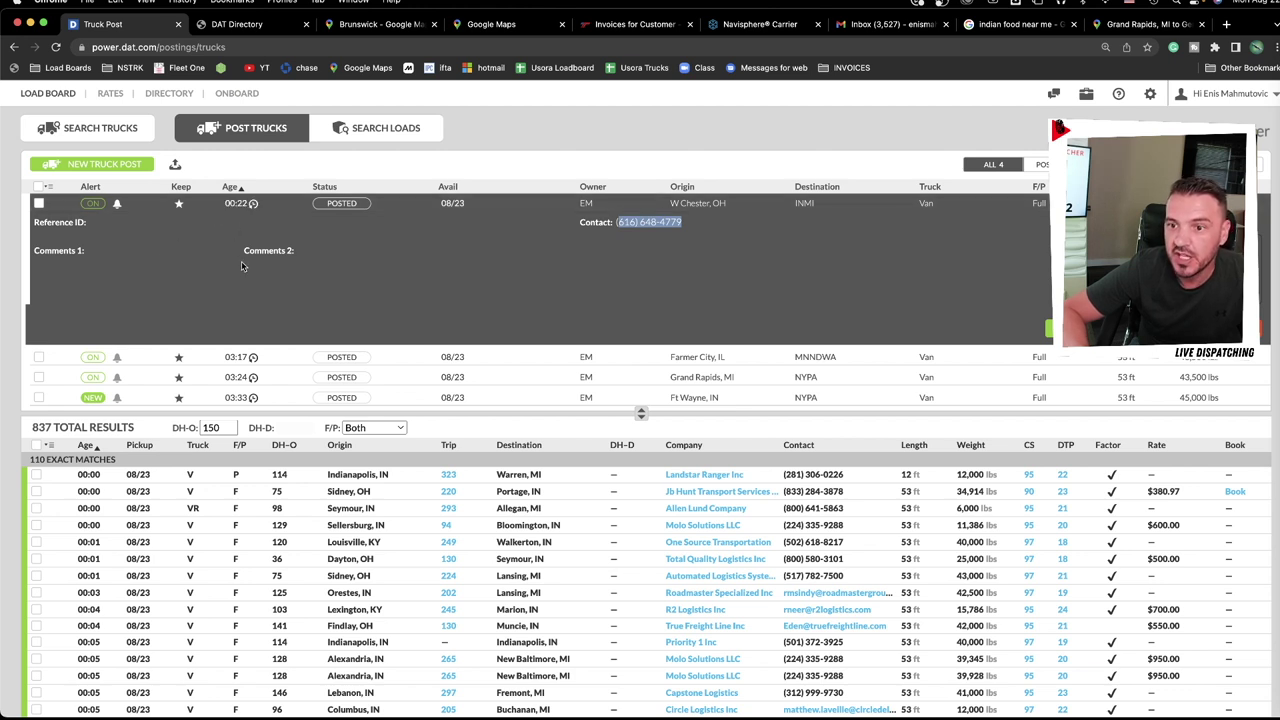
Refresh the Grand Rapids, Farmer City and Ft Wayne truck posts, and unpost and repost the W Chester, OH truck.
{"action": "mouse_move", "coordinate": [253, 208]}
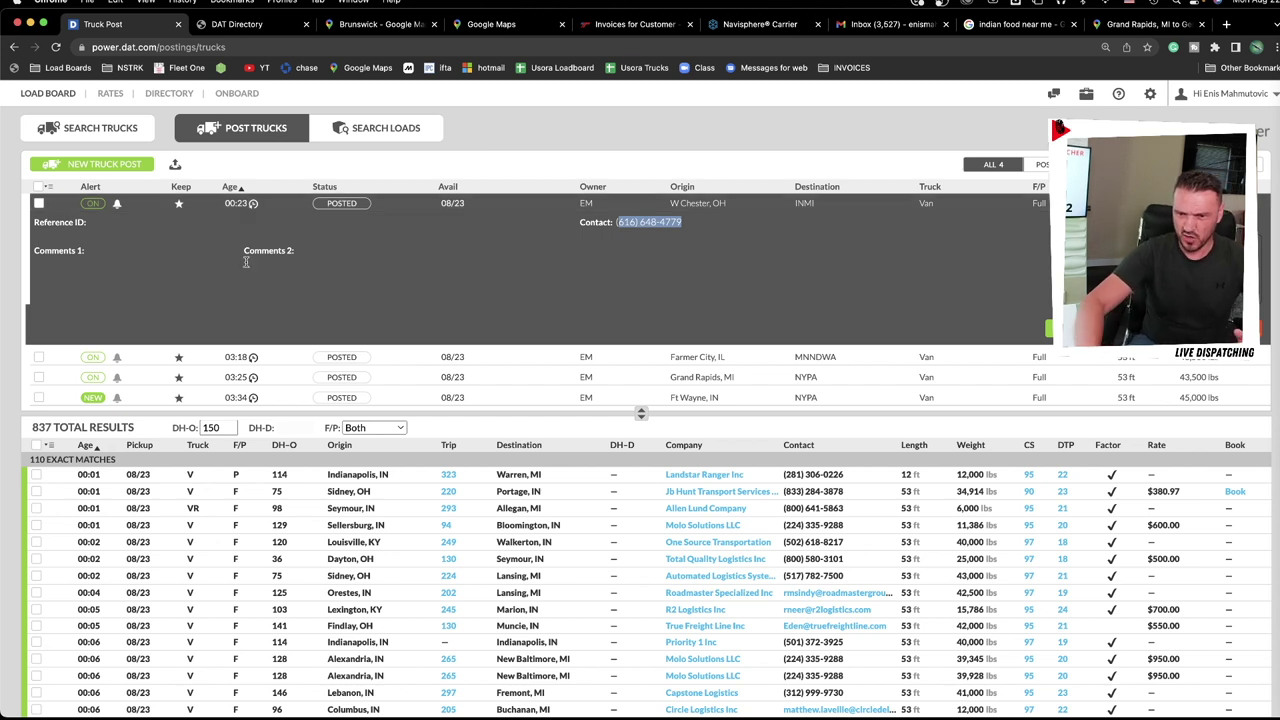
{"action": "left_click", "coordinate": [240, 377]}
{"action": "left_click", "coordinate": [248, 360]}
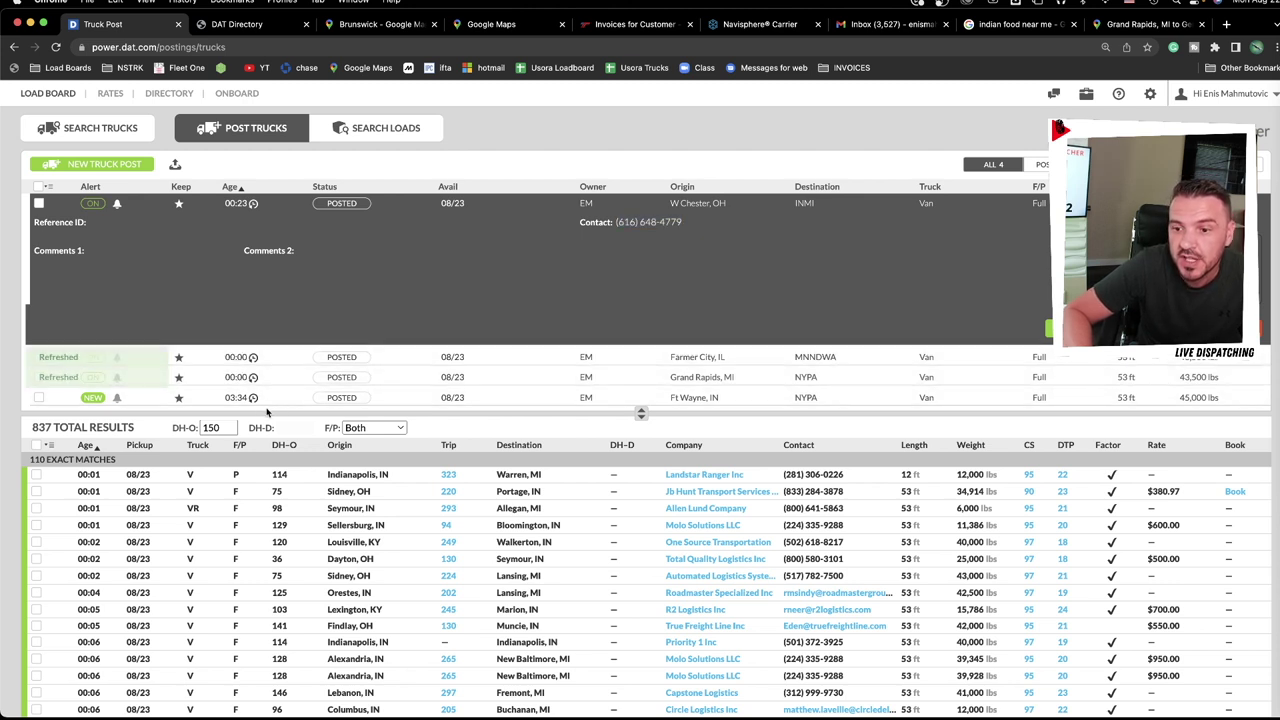
{"action": "left_click", "coordinate": [242, 397]}
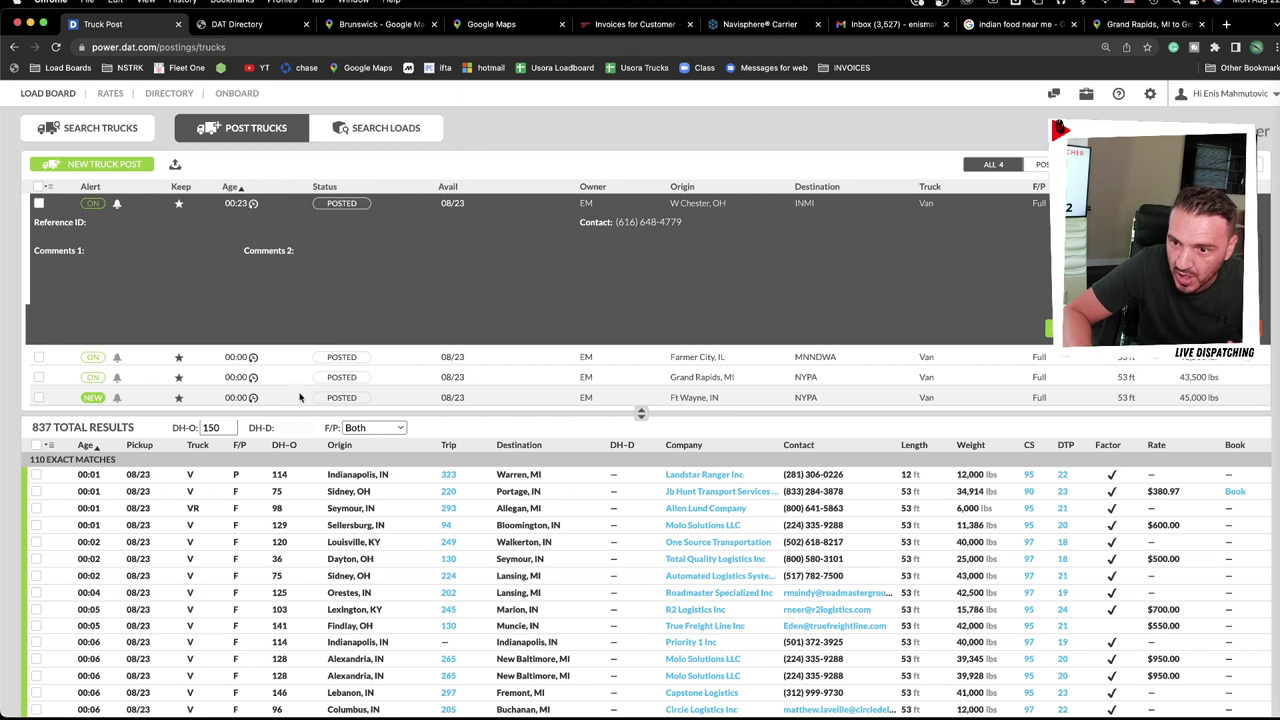
{"action": "left_click", "coordinate": [342, 205]}
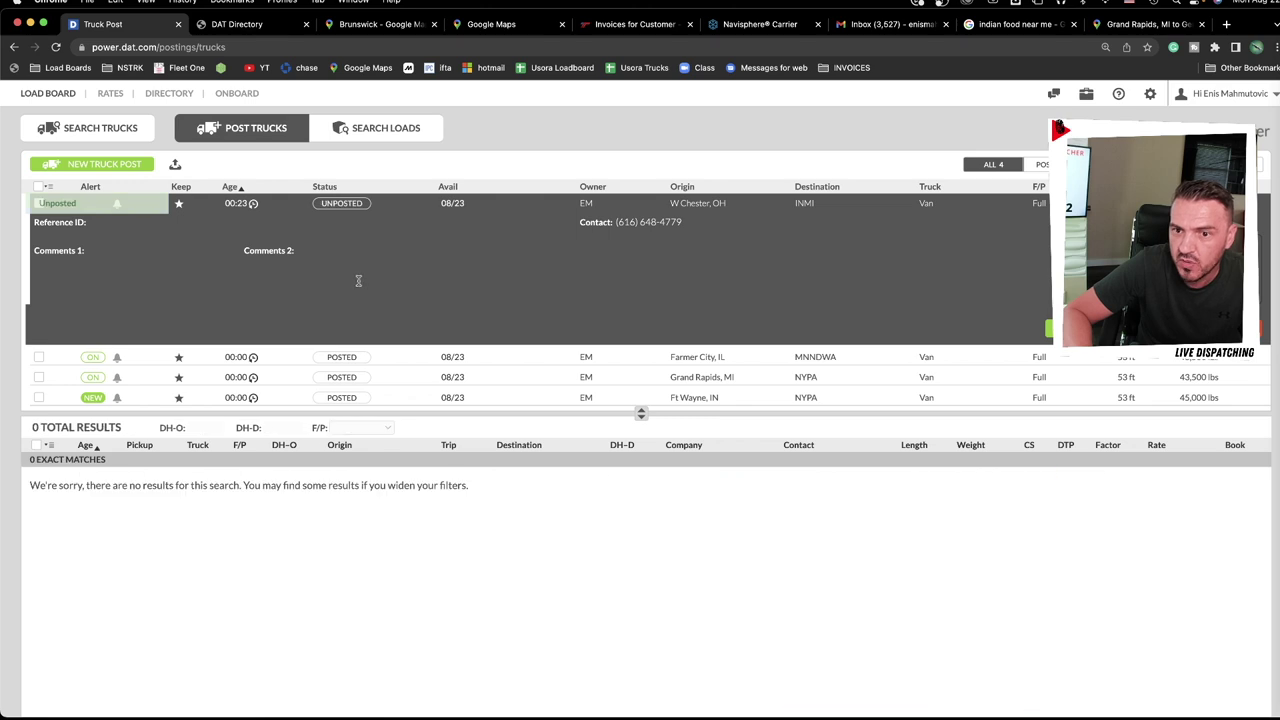
{"action": "left_click", "coordinate": [342, 204]}
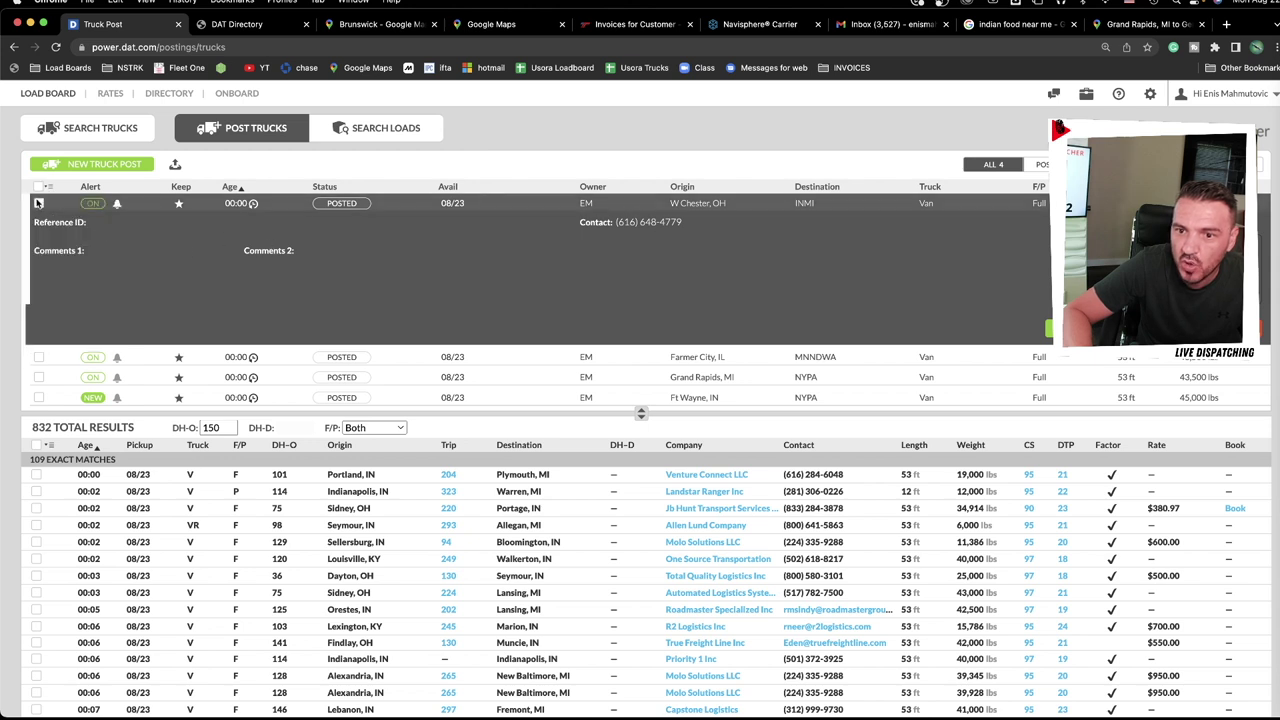
Select all truck posts and review the bulk actions available for them.
{"action": "left_click", "coordinate": [48, 189]}
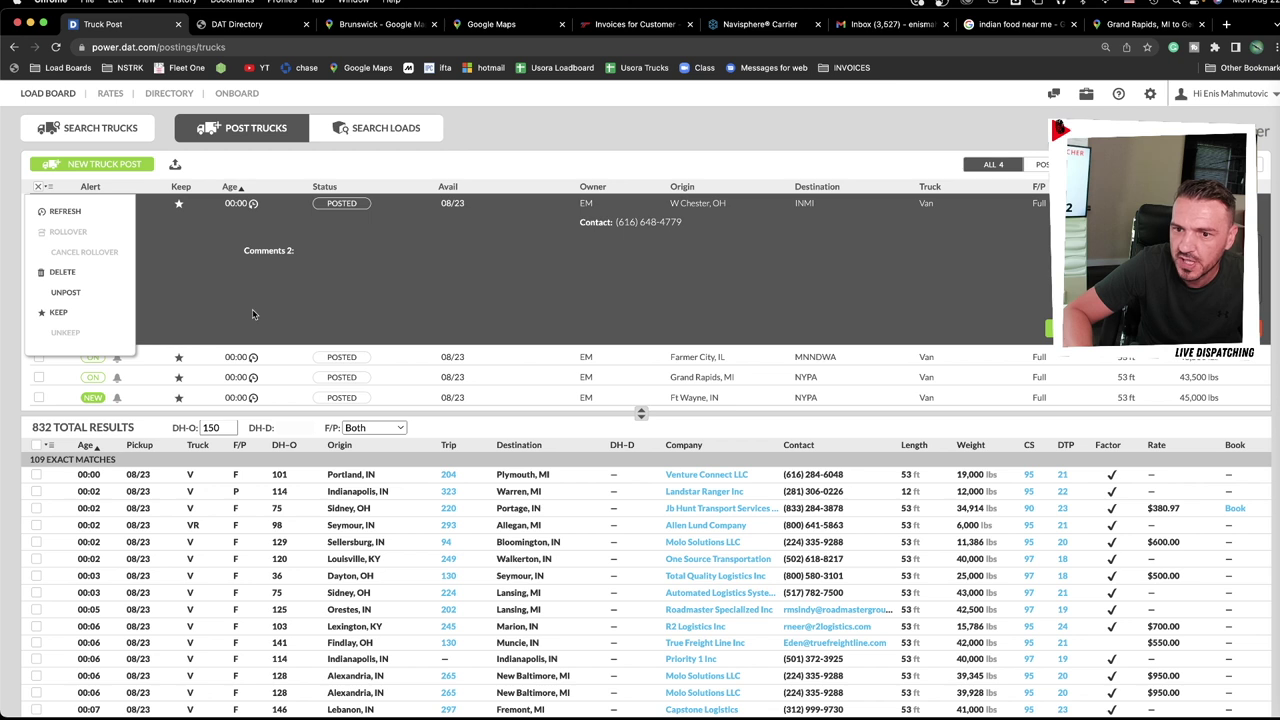
{"action": "left_click", "coordinate": [305, 288]}
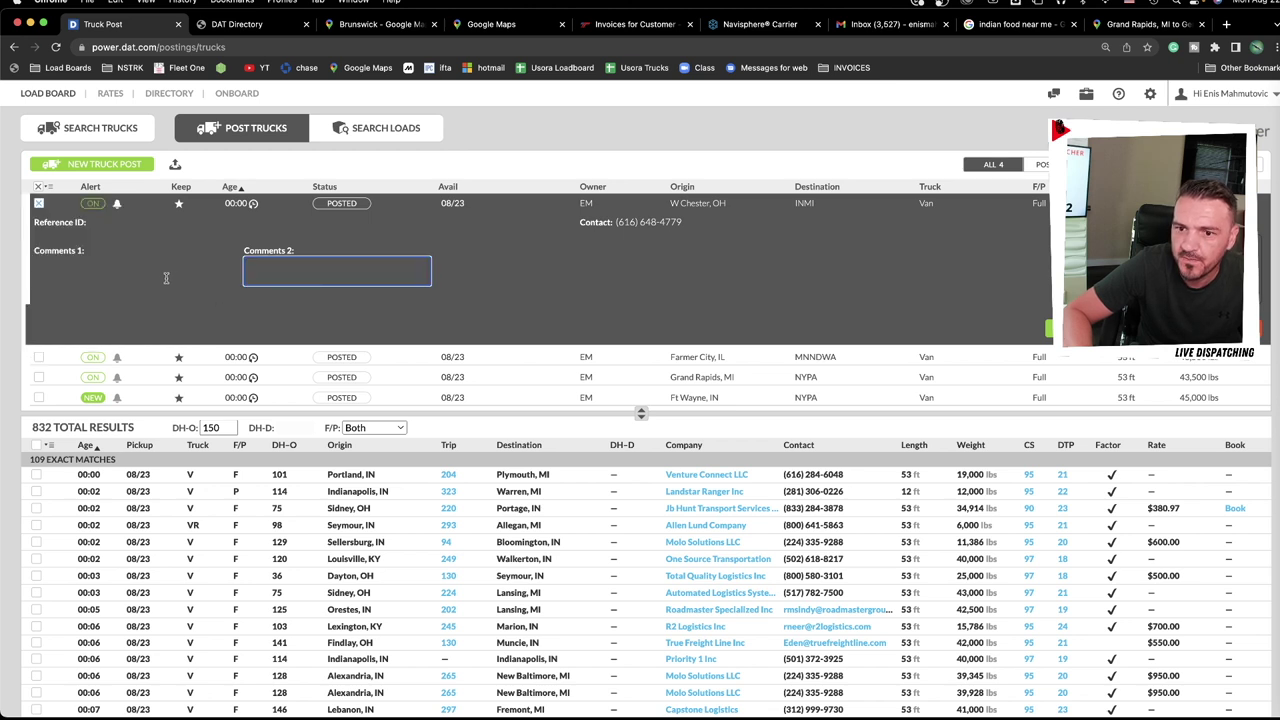
{"action": "left_click", "coordinate": [39, 188]}
{"action": "left_click", "coordinate": [49, 188]}
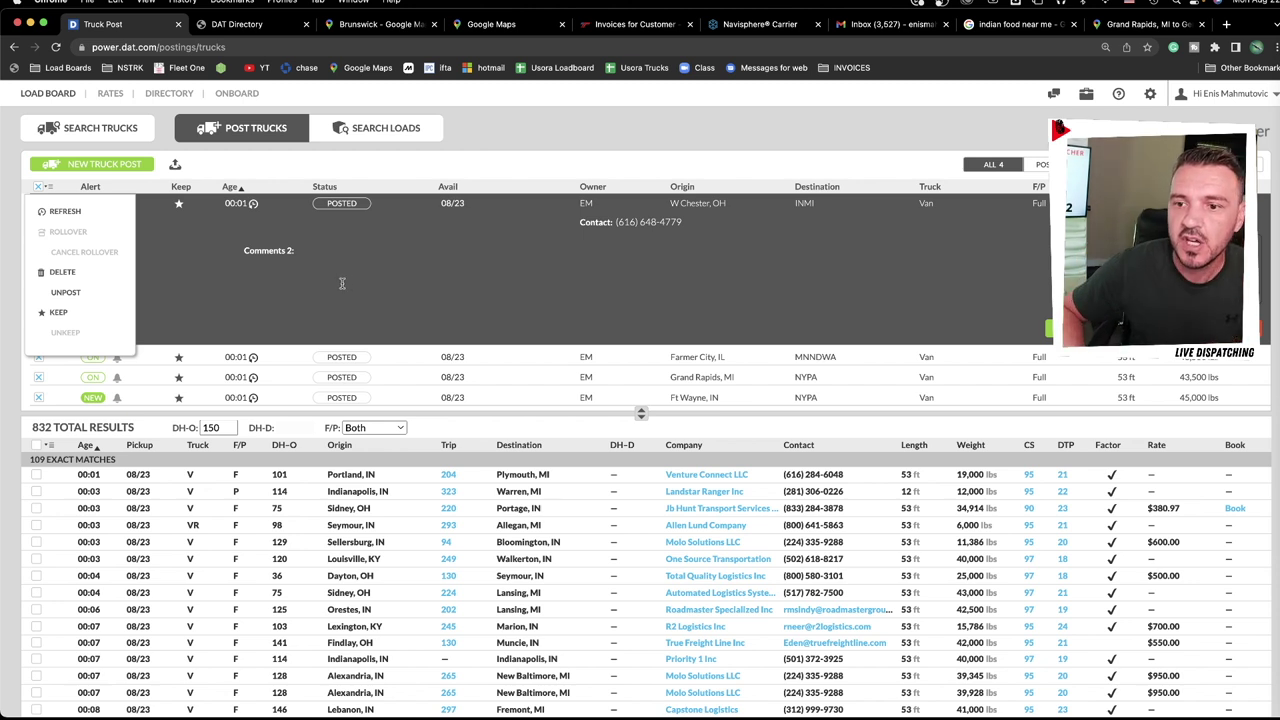
{"action": "left_click", "coordinate": [348, 282]}
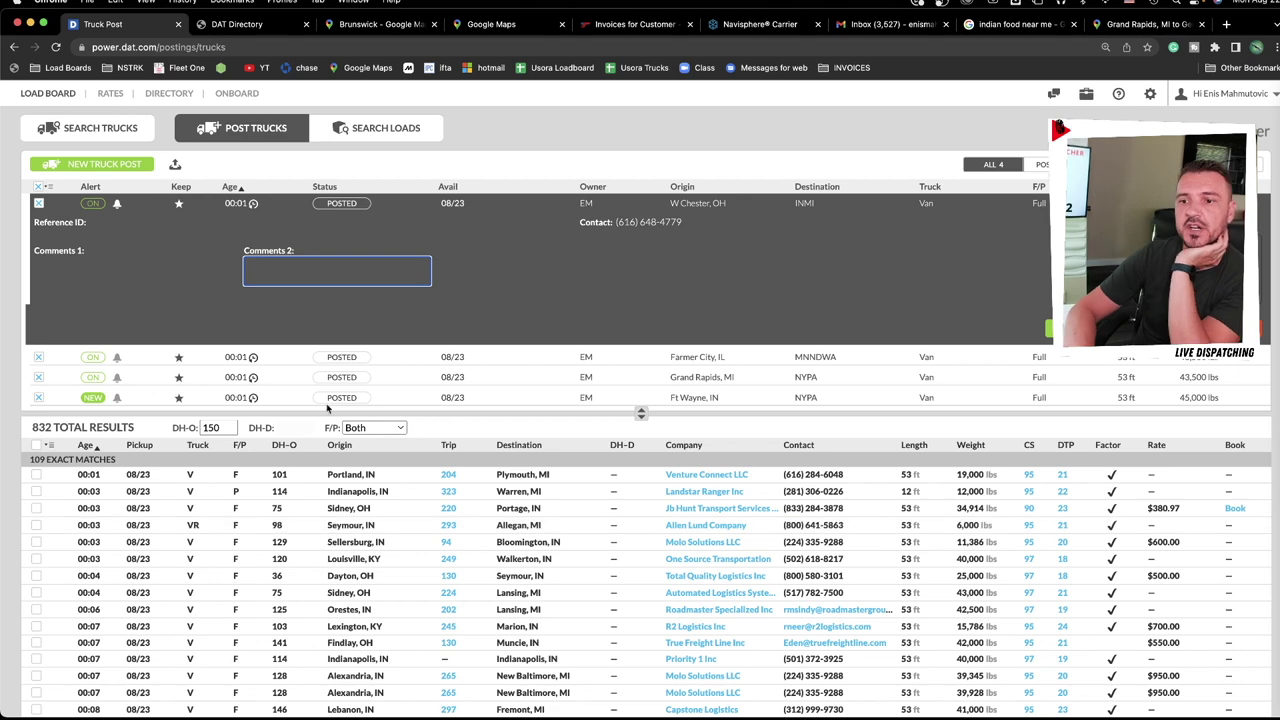
Expand the Farmer City, IL truck post and examine the commodity reference and both comments of its Mahomet, IL to Bellingham, WA load.
{"action": "left_click", "coordinate": [609, 356]}
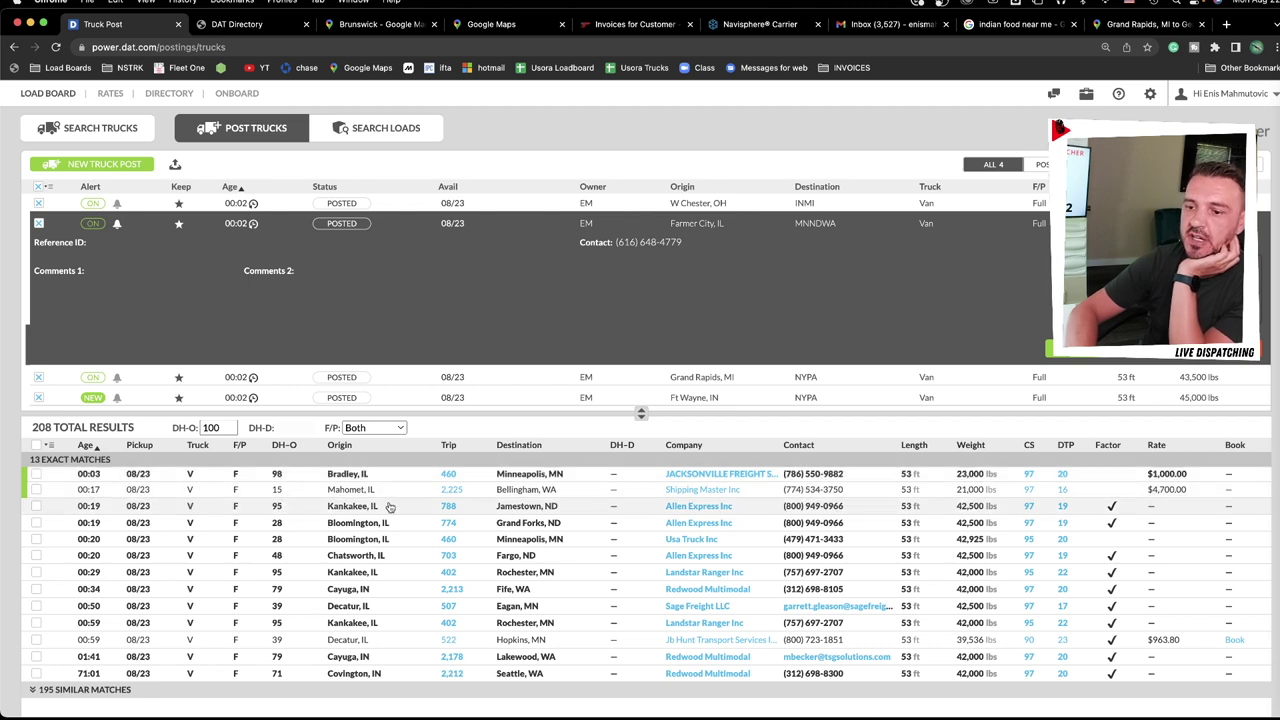
{"action": "left_click", "coordinate": [391, 492]}
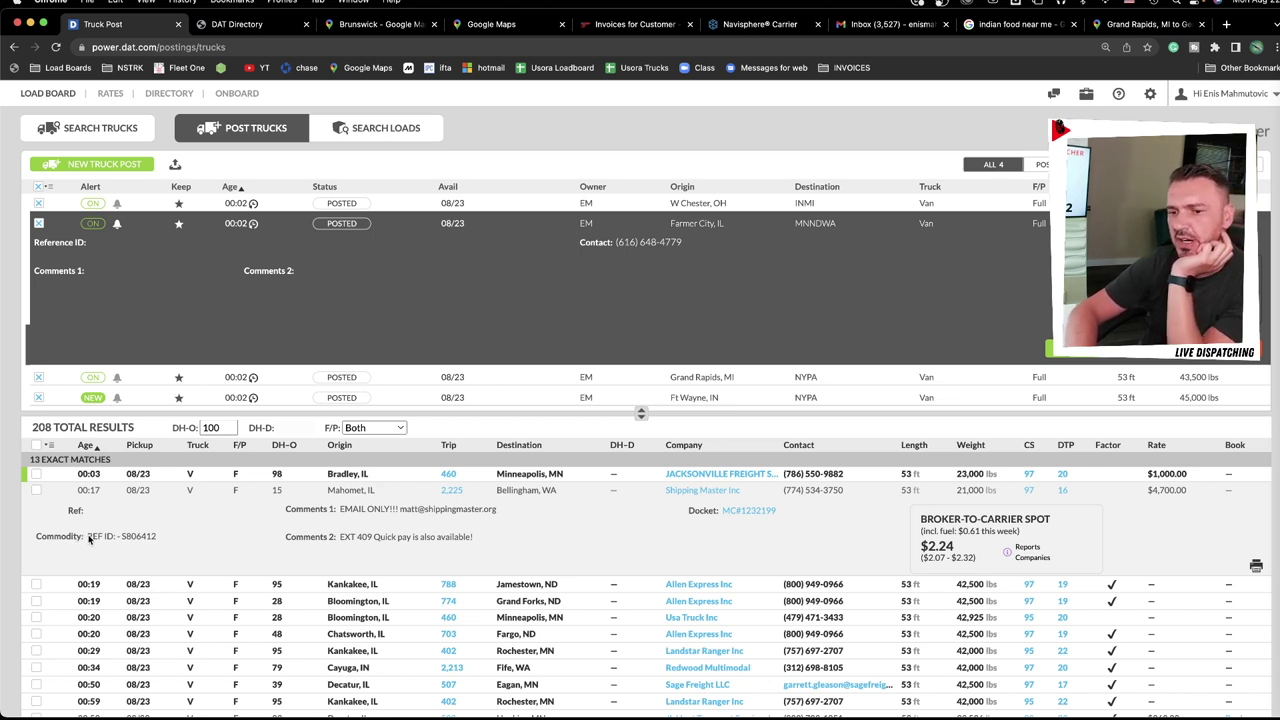
{"action": "left_click_drag", "start_coordinate": [160, 538], "coordinate": [88, 542]}
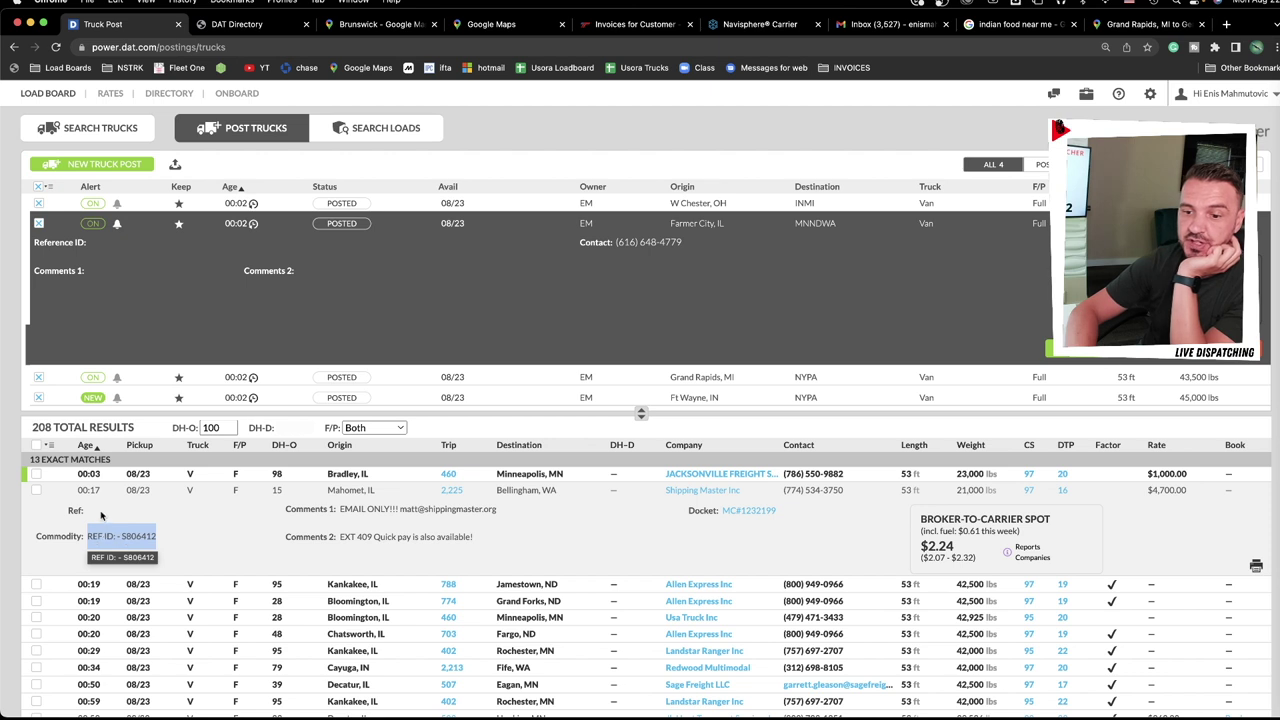
{"action": "left_click", "coordinate": [100, 512]}
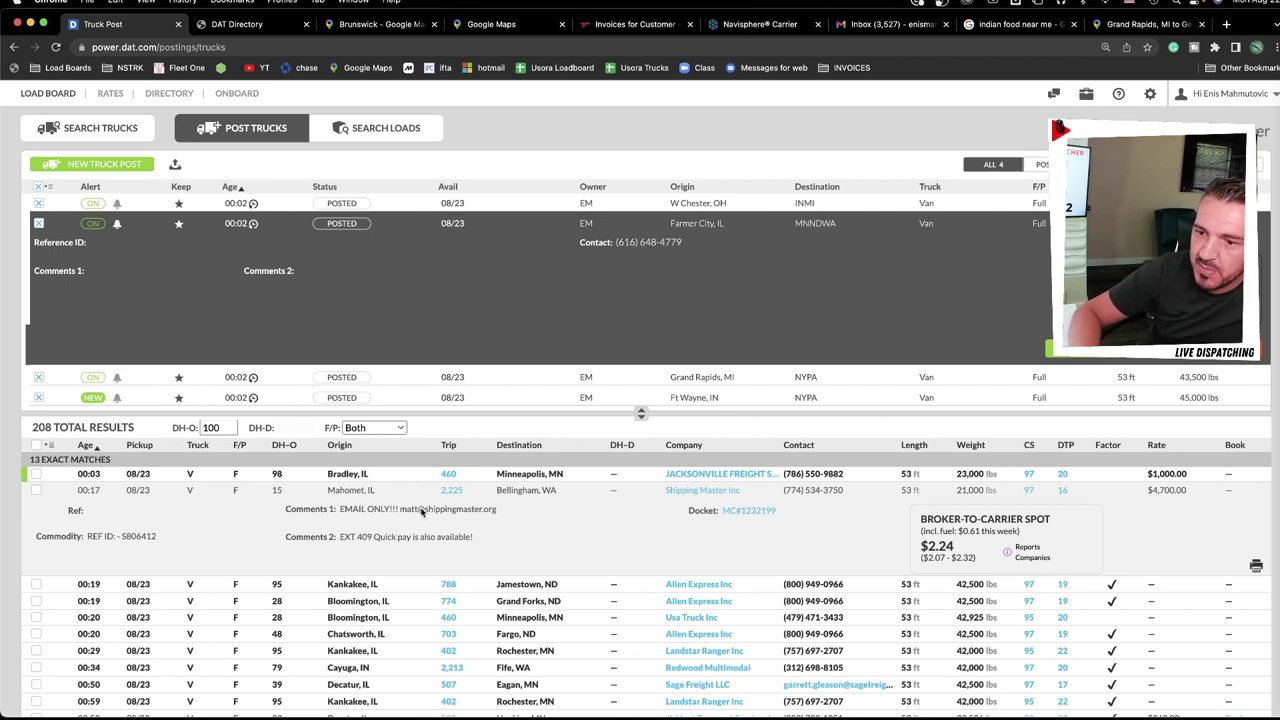
{"action": "left_click_drag", "start_coordinate": [398, 512], "coordinate": [498, 513]}
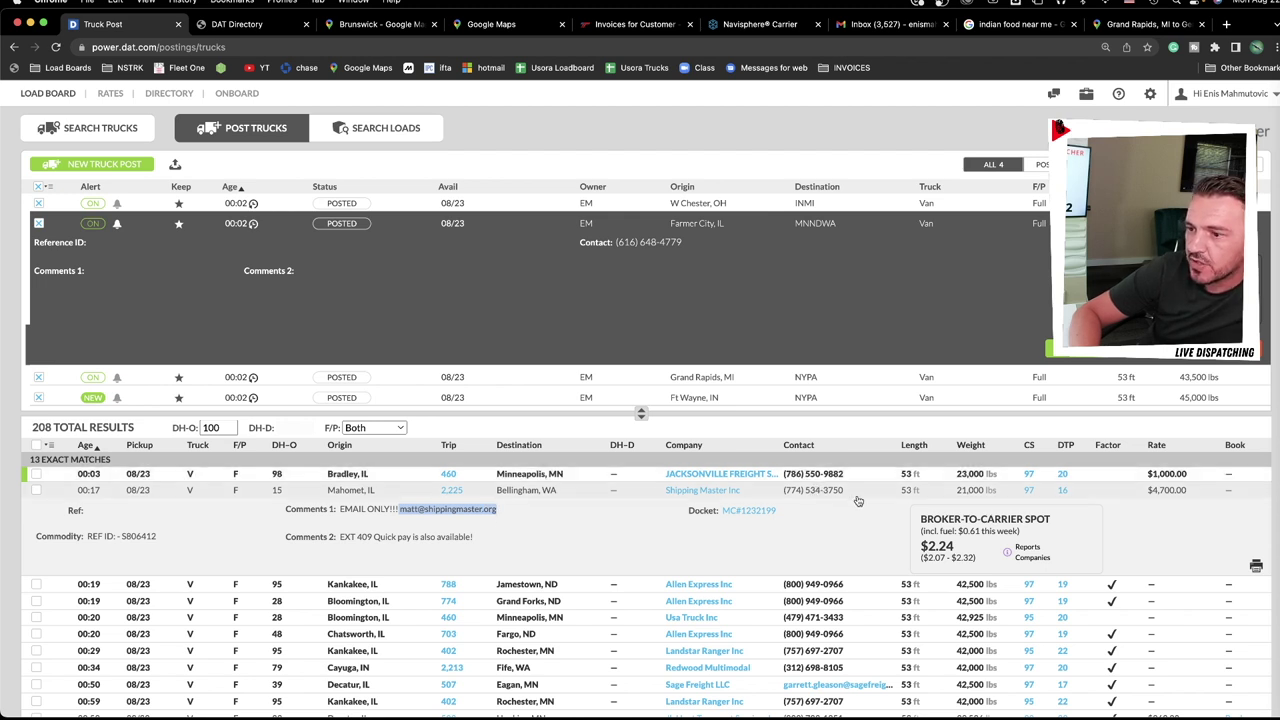
{"action": "left_click", "coordinate": [538, 532]}
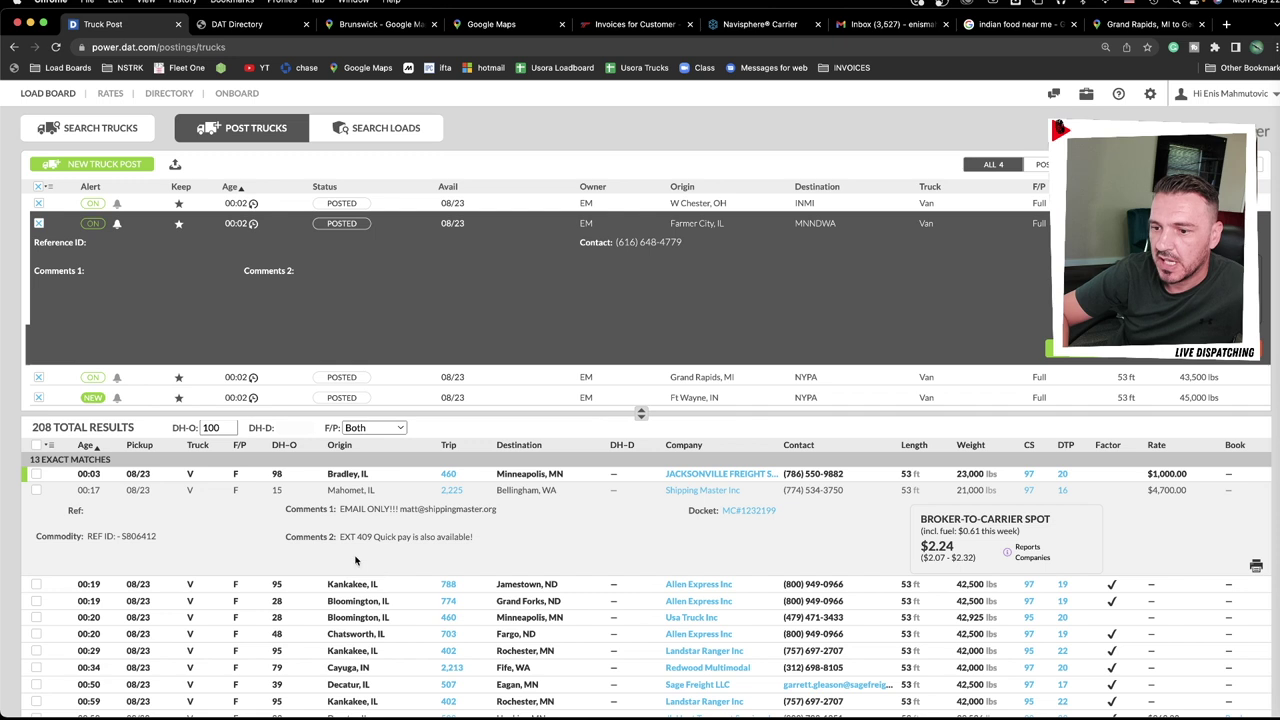
{"action": "left_click_drag", "start_coordinate": [340, 544], "coordinate": [475, 545]}
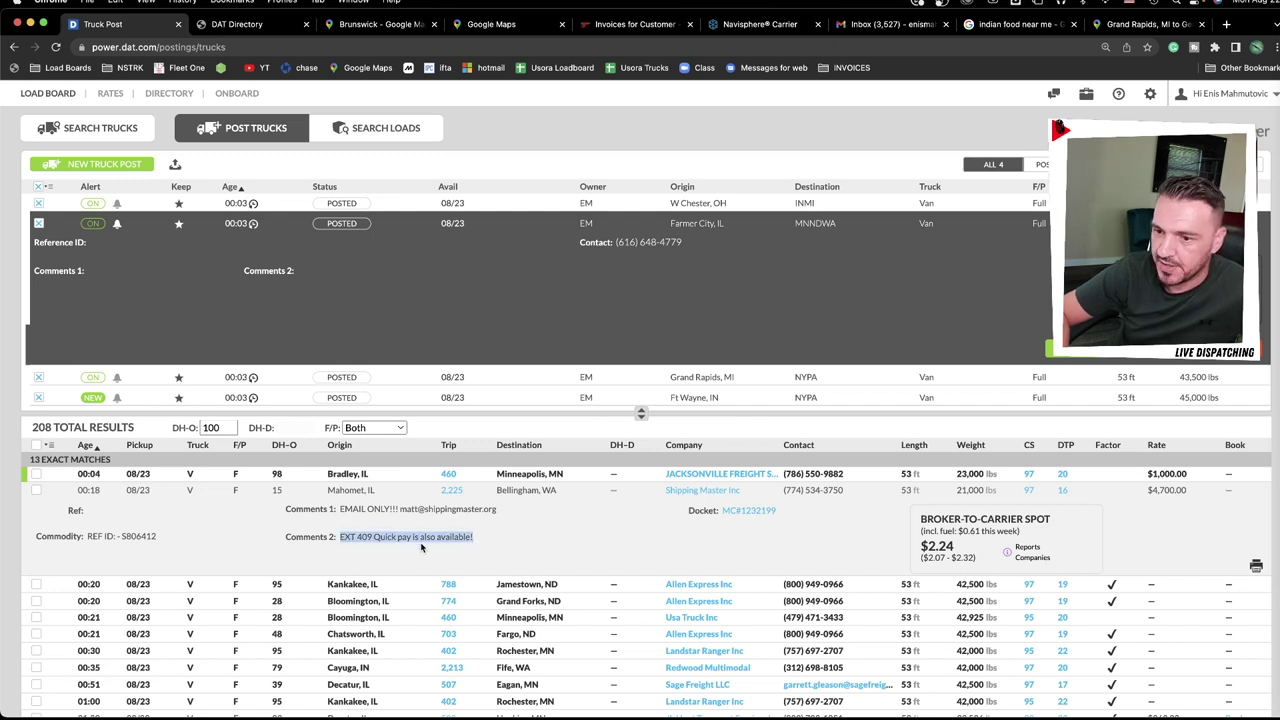
{"action": "left_click", "coordinate": [367, 538]}
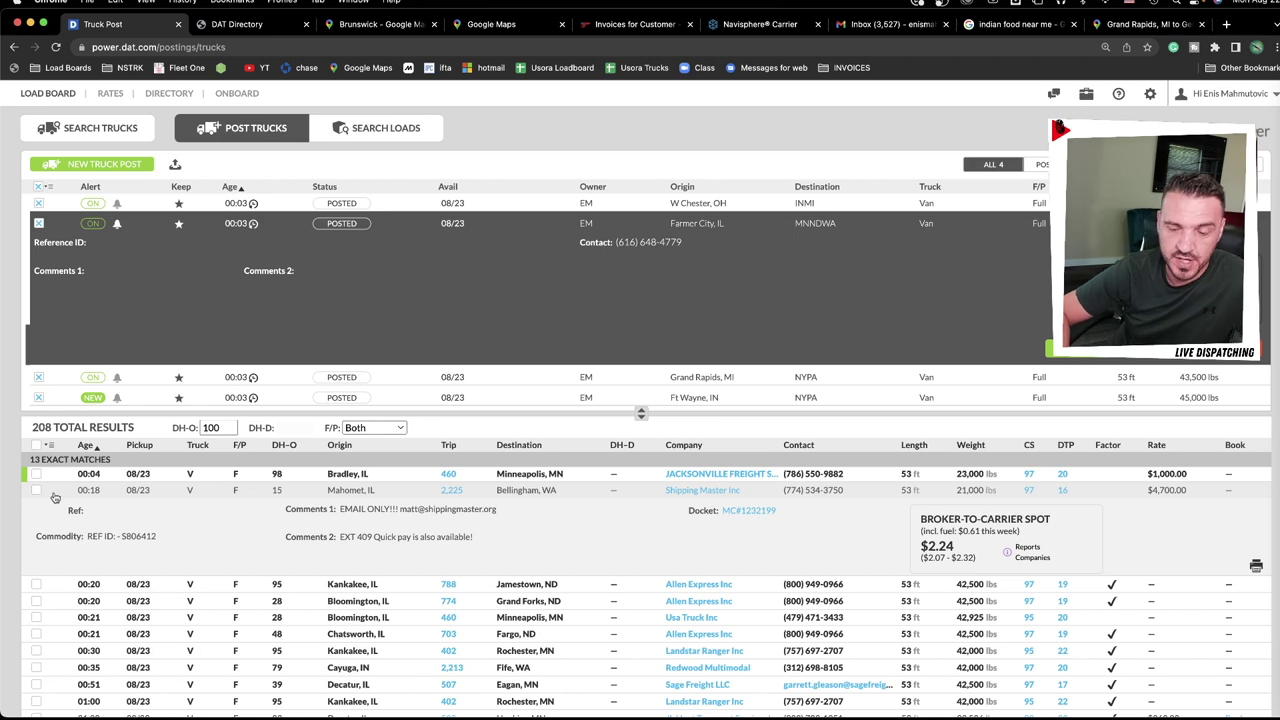
Look through all the exact-match loads for the Farmer City, IL truck.
{"action": "scroll", "coordinate": [111, 506], "scroll_direction": "down", "scroll_amount": 2}
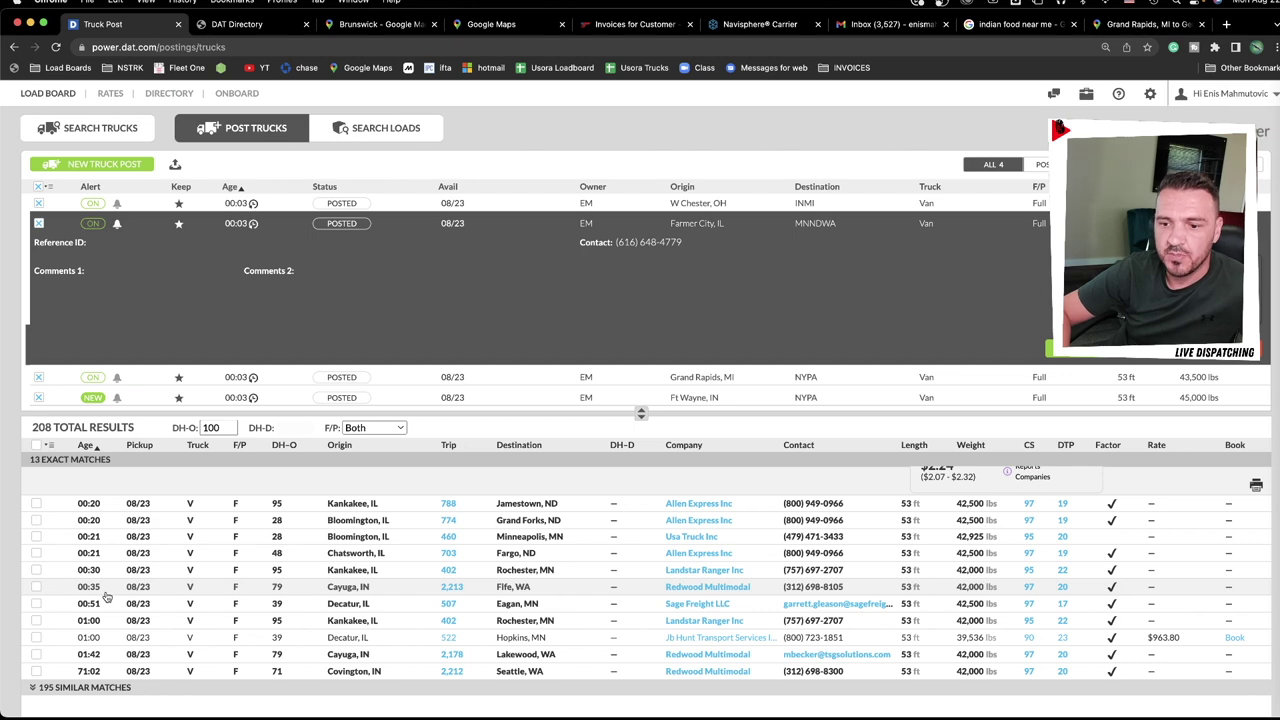
{"action": "scroll", "coordinate": [107, 597], "scroll_direction": "up", "scroll_amount": 2}
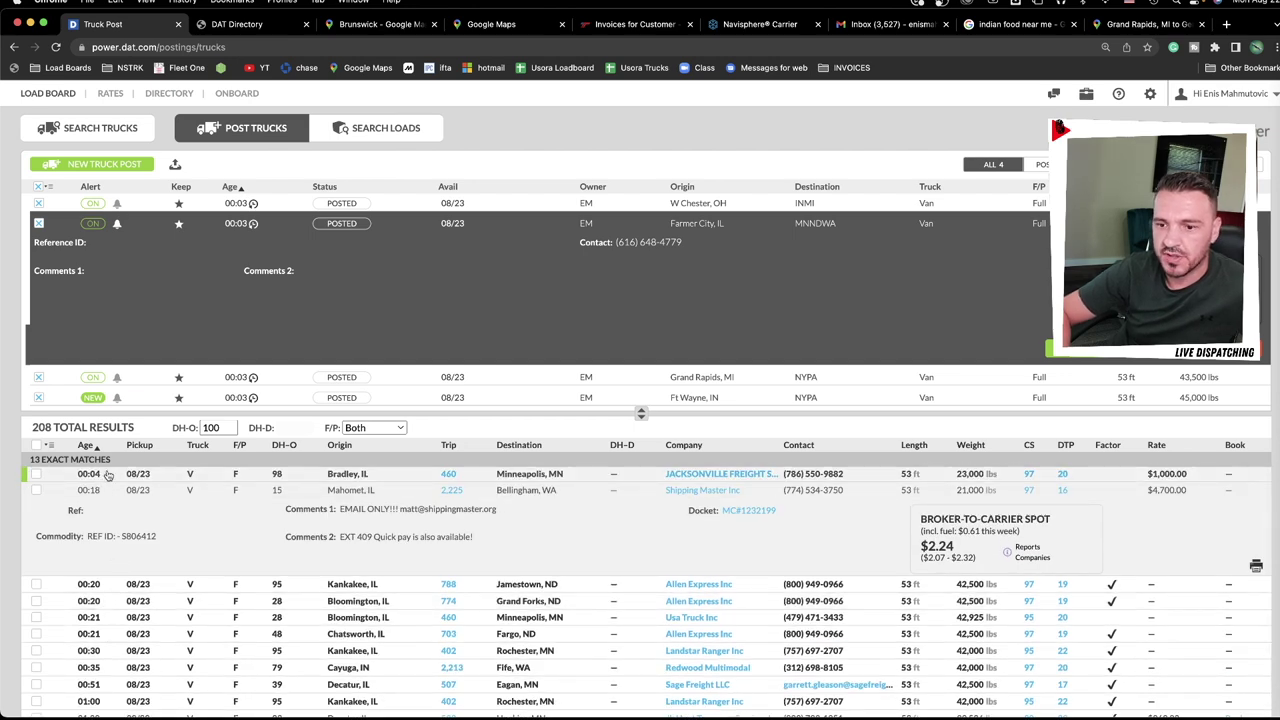
{"action": "scroll", "coordinate": [92, 564], "scroll_direction": "down", "scroll_amount": 2}
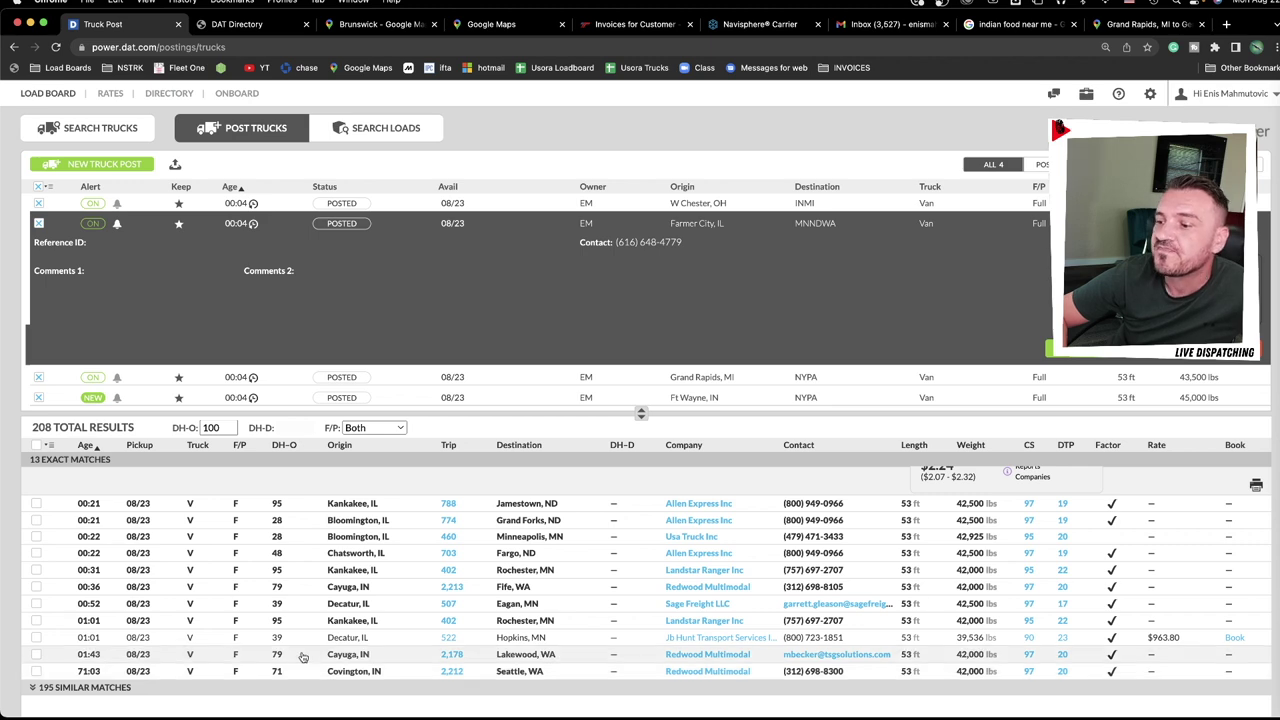
{"action": "scroll", "coordinate": [310, 660], "scroll_direction": "up", "scroll_amount": 2}
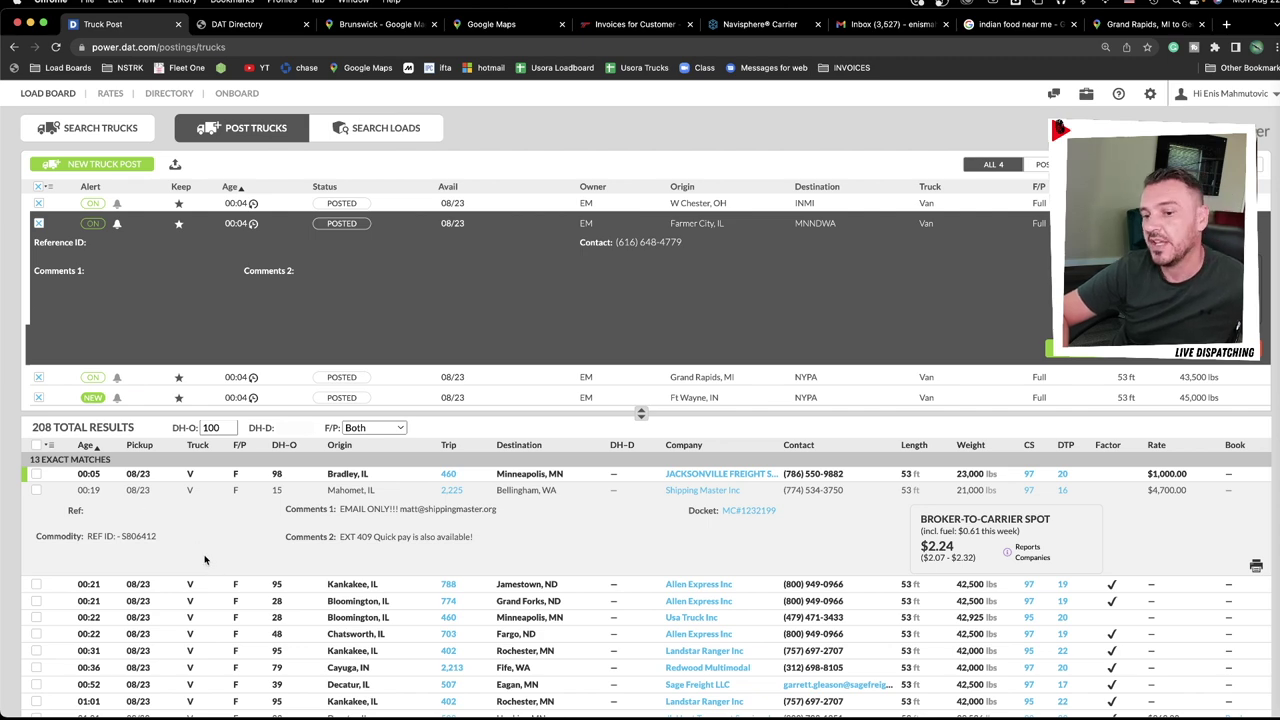
Open the Grand Rapids, MI truck's matches and examine the details of its Lansing, MI and Hart, MI loads listed as VR.
{"action": "scroll", "coordinate": [211, 562], "scroll_direction": "down", "scroll_amount": 2}
{"action": "scroll", "coordinate": [205, 520], "scroll_direction": "up", "scroll_amount": 2}
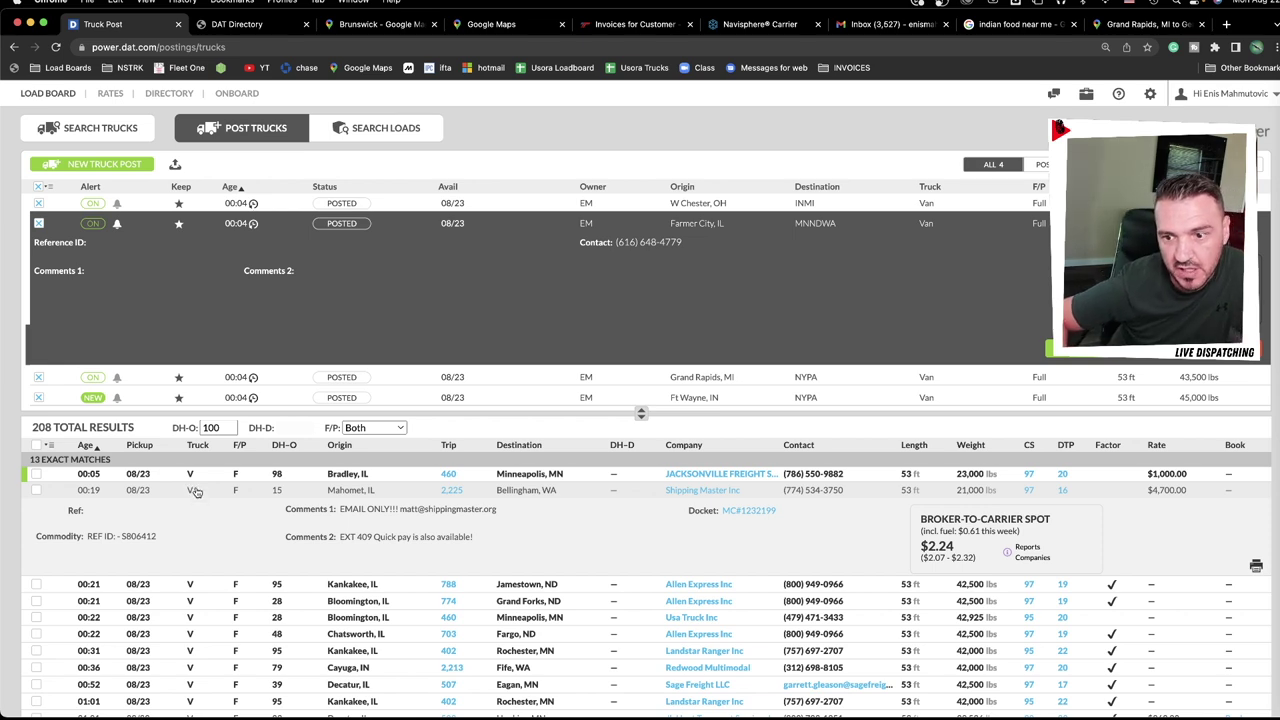
{"action": "left_click", "coordinate": [669, 378]}
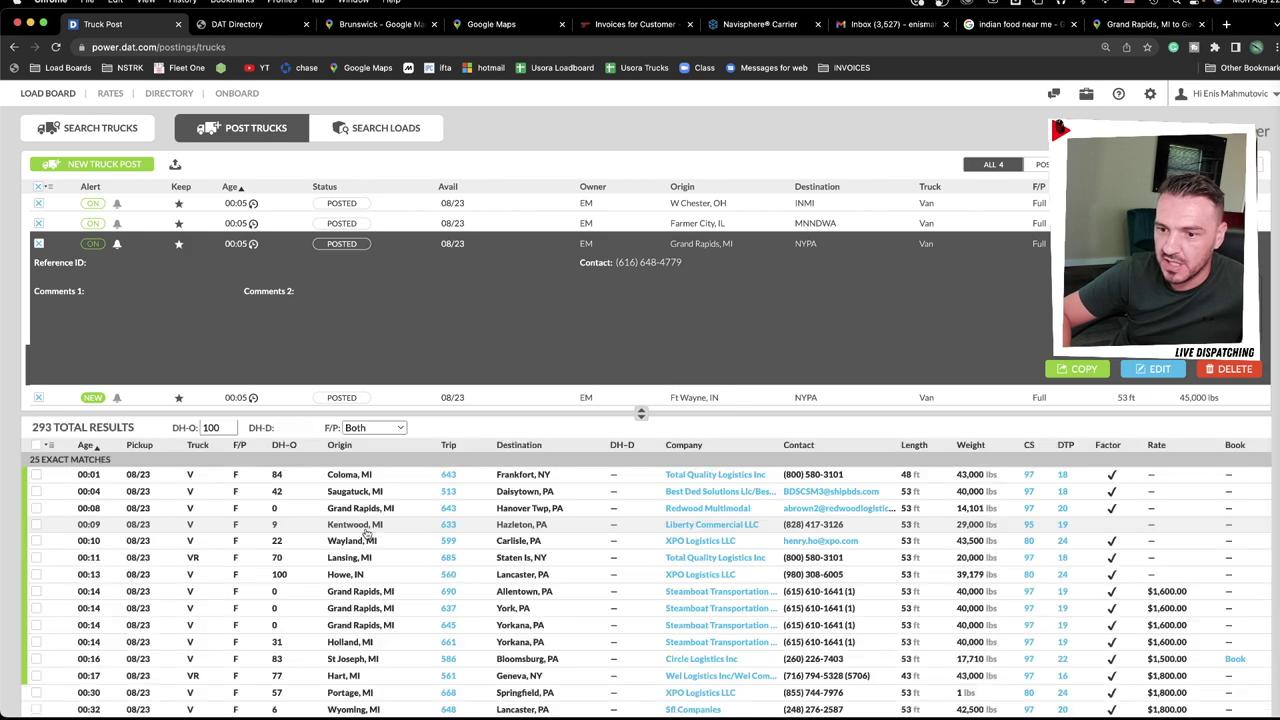
{"action": "scroll", "coordinate": [194, 561], "scroll_direction": "down", "scroll_amount": 1}
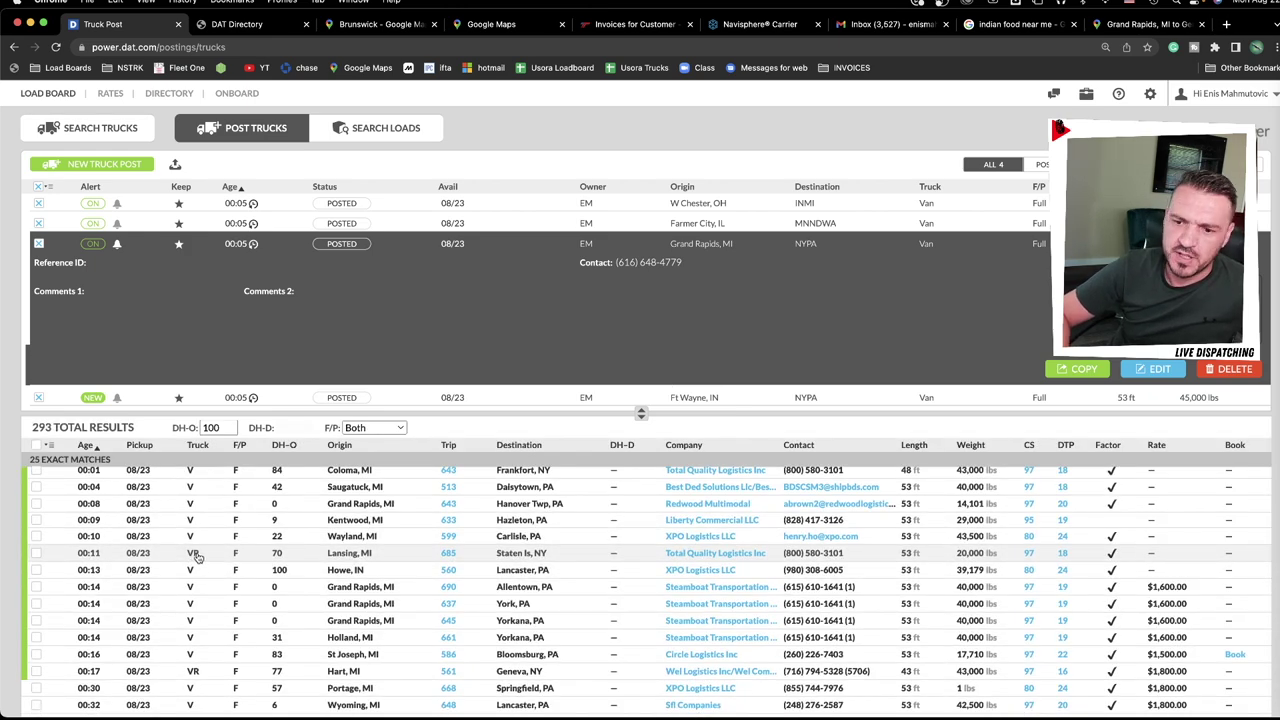
{"action": "left_click", "coordinate": [197, 556]}
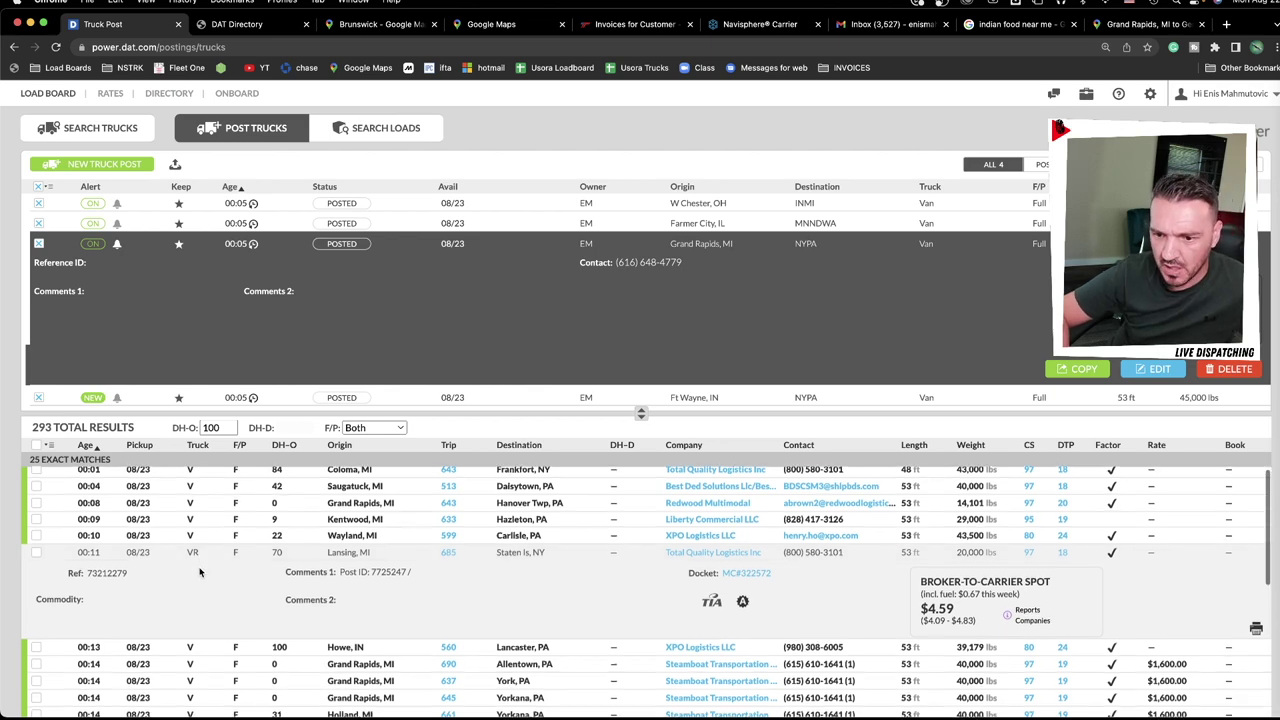
{"action": "scroll", "coordinate": [200, 580], "scroll_direction": "down", "scroll_amount": 2}
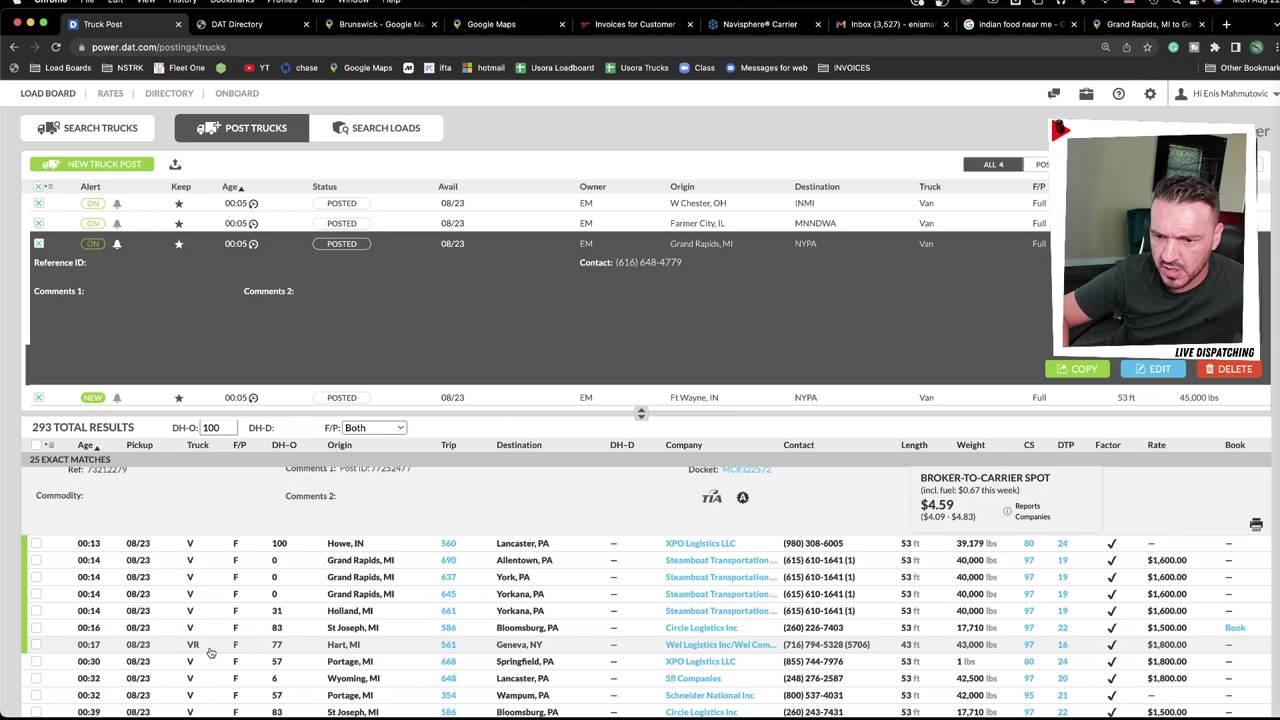
{"action": "left_click", "coordinate": [210, 645]}
{"action": "scroll", "coordinate": [212, 620], "scroll_direction": "down", "scroll_amount": 3}
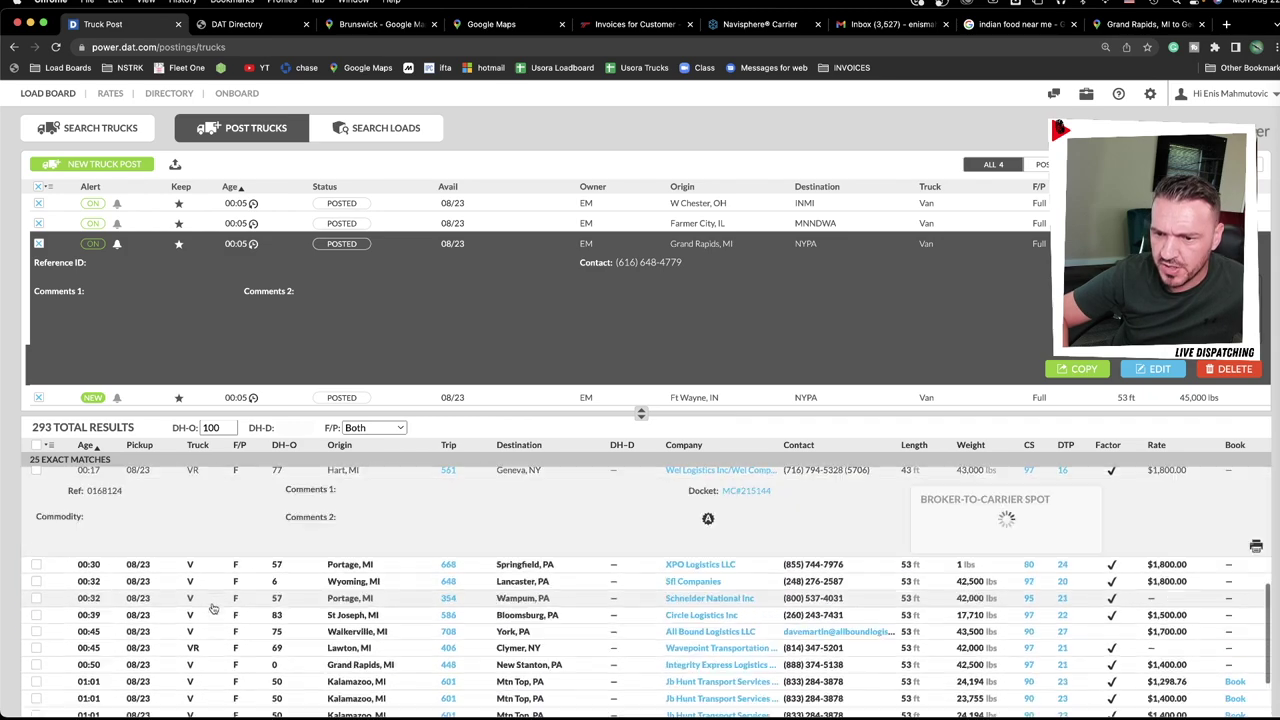
{"action": "scroll", "coordinate": [213, 608], "scroll_direction": "up", "scroll_amount": 4}
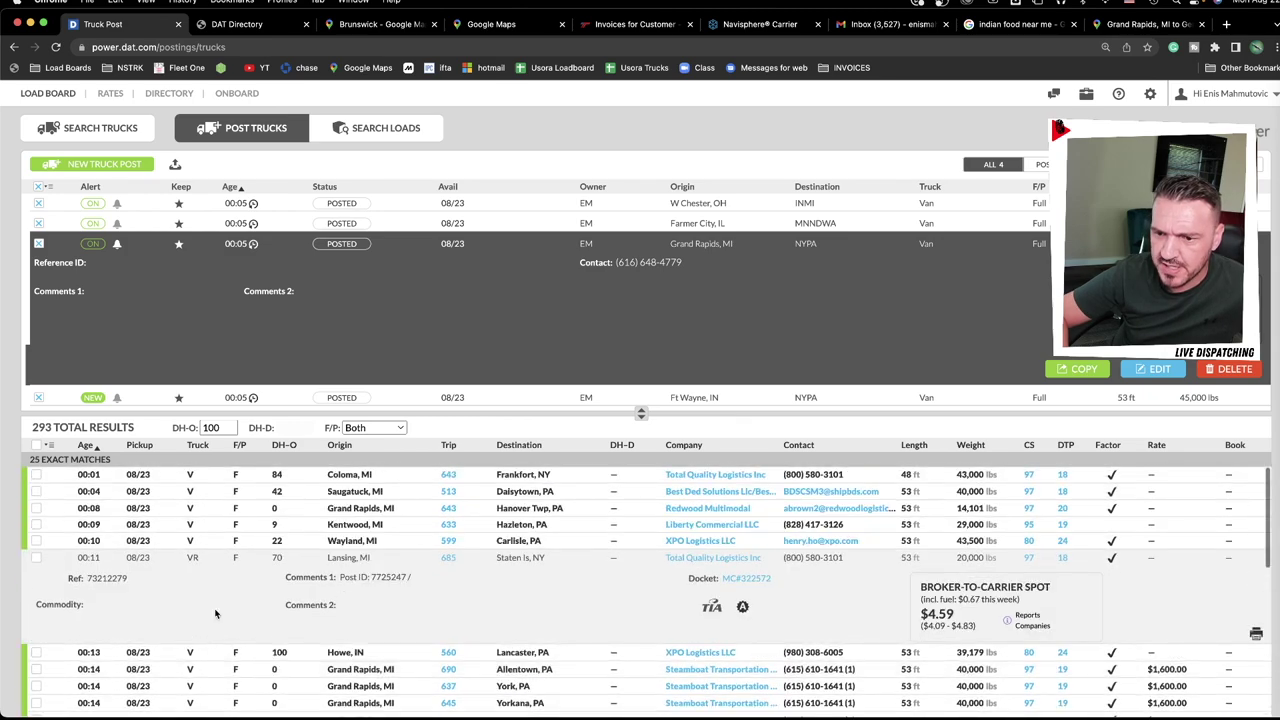
Look through the Ft Wayne, IN truck's matches and examine the first comment of its New Haven, IN to Rome, NY load.
{"action": "left_click", "coordinate": [735, 397]}
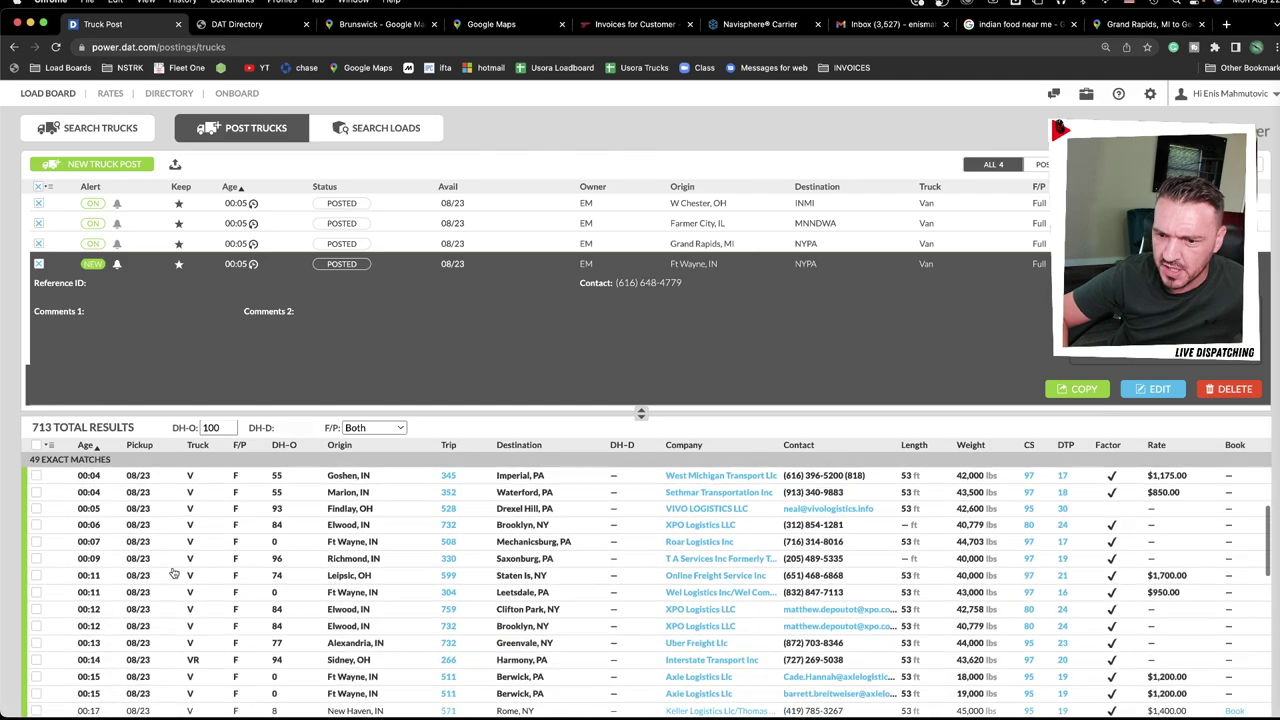
{"action": "scroll", "coordinate": [174, 573], "scroll_direction": "down", "scroll_amount": 10}
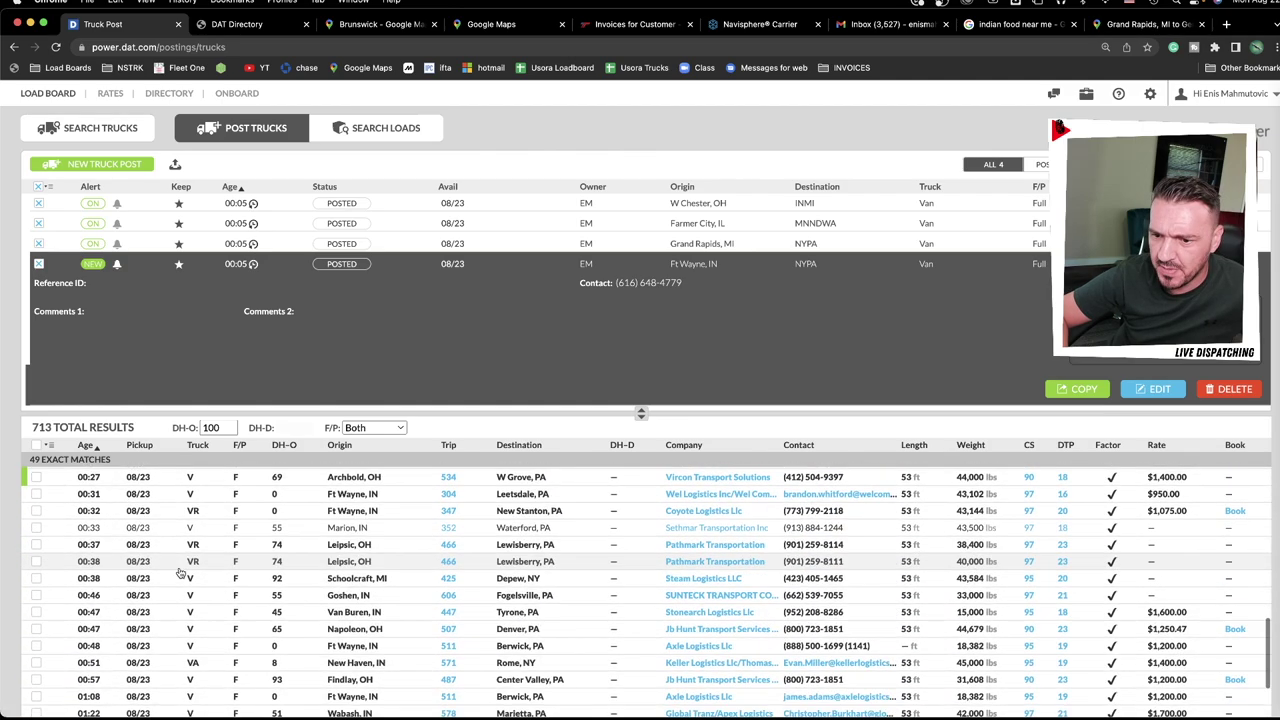
{"action": "scroll", "coordinate": [178, 573], "scroll_direction": "down", "scroll_amount": 3}
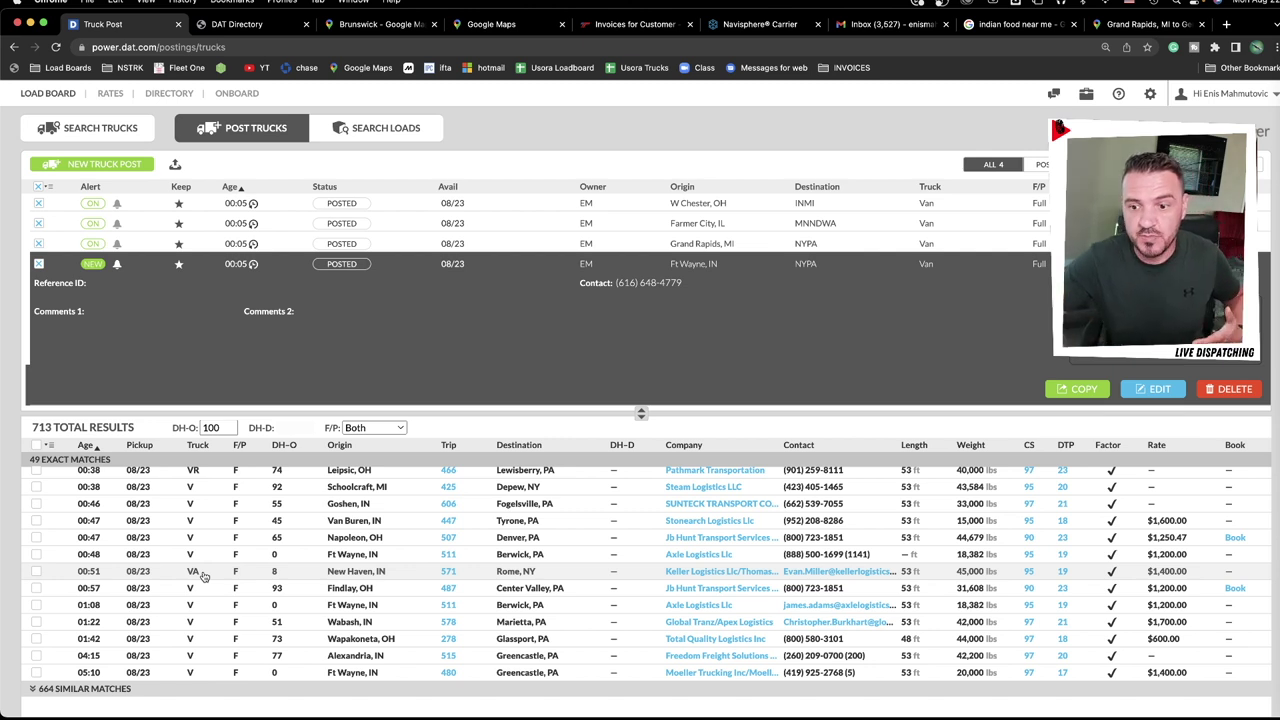
{"action": "left_click", "coordinate": [206, 576]}
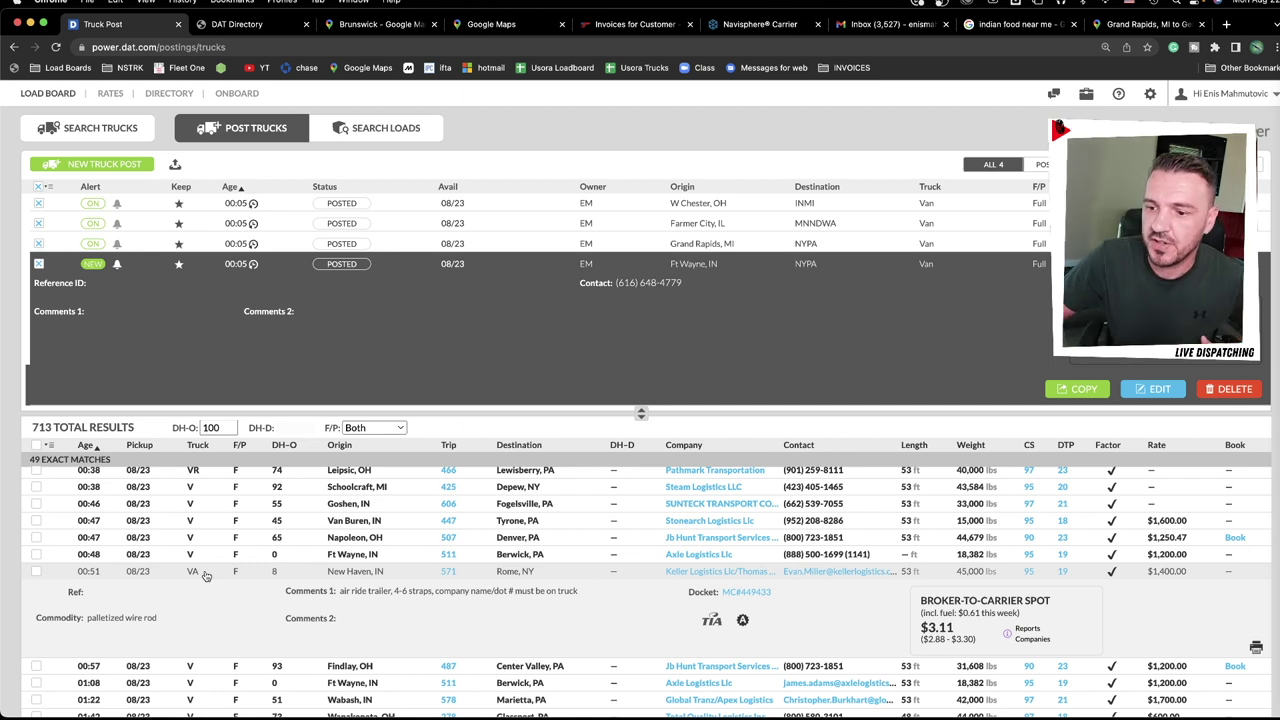
{"action": "left_click_drag", "start_coordinate": [340, 594], "coordinate": [388, 594]}
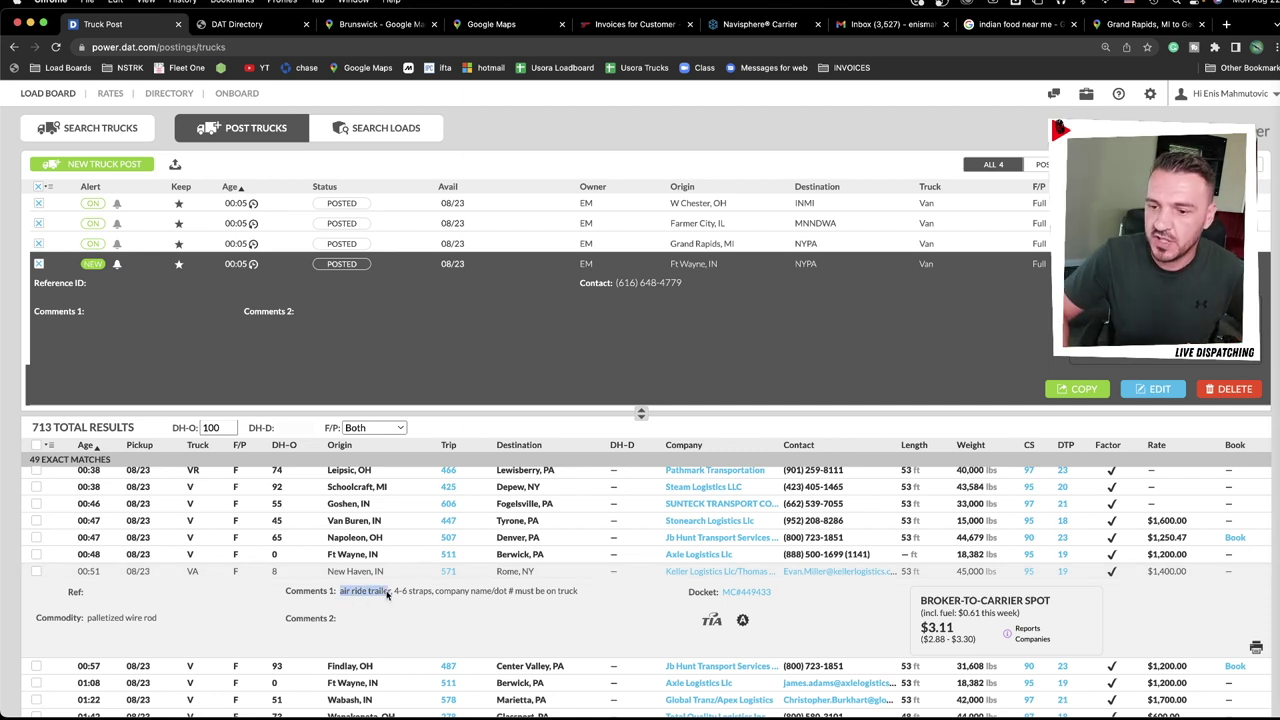
Revisit the Farmer City, IL truck's matches, look through those for Grand Rapids, MI, and open the Grand Rapids post for editing.
{"action": "left_click", "coordinate": [668, 218]}
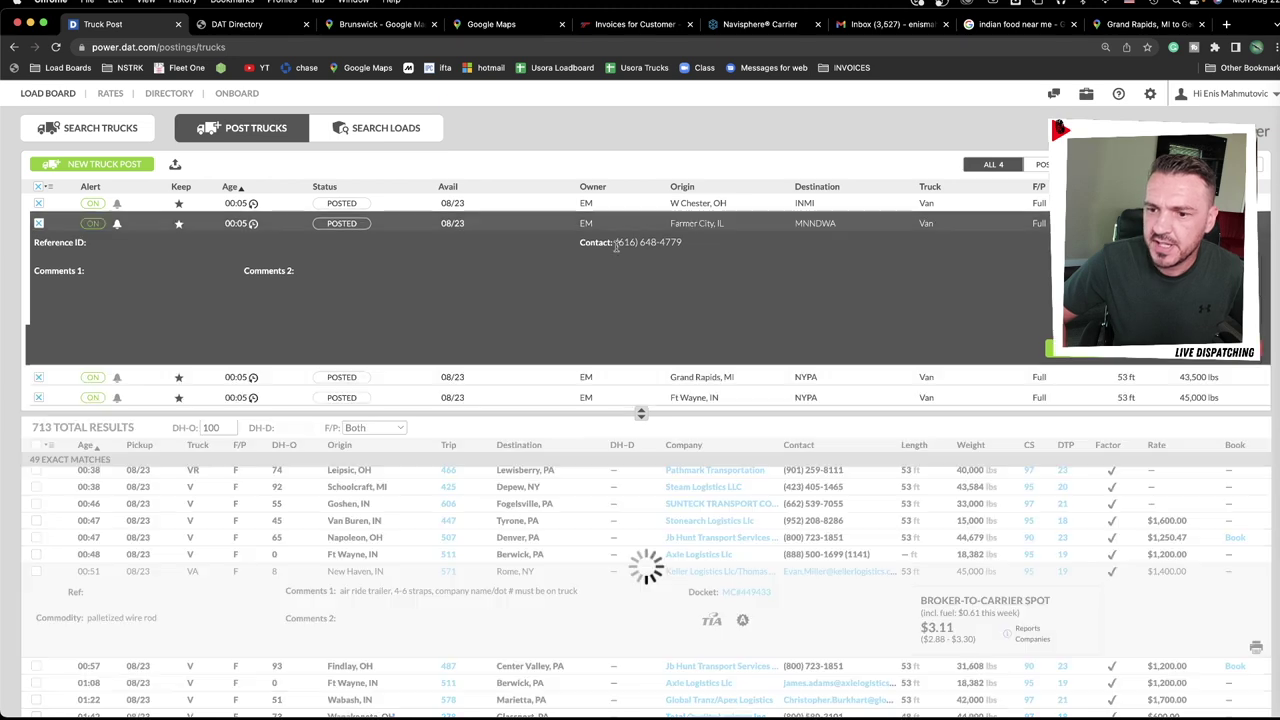
{"action": "left_click", "coordinate": [582, 379]}
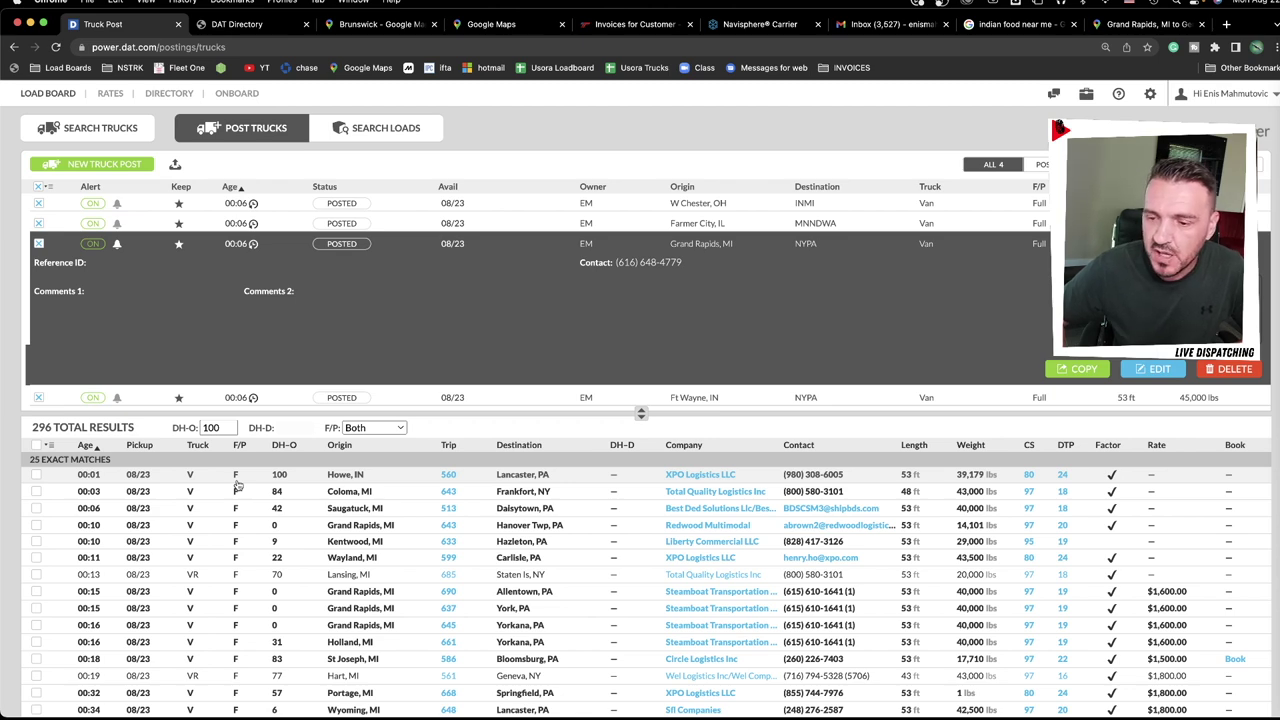
{"action": "scroll", "coordinate": [245, 490], "scroll_direction": "down", "scroll_amount": 3}
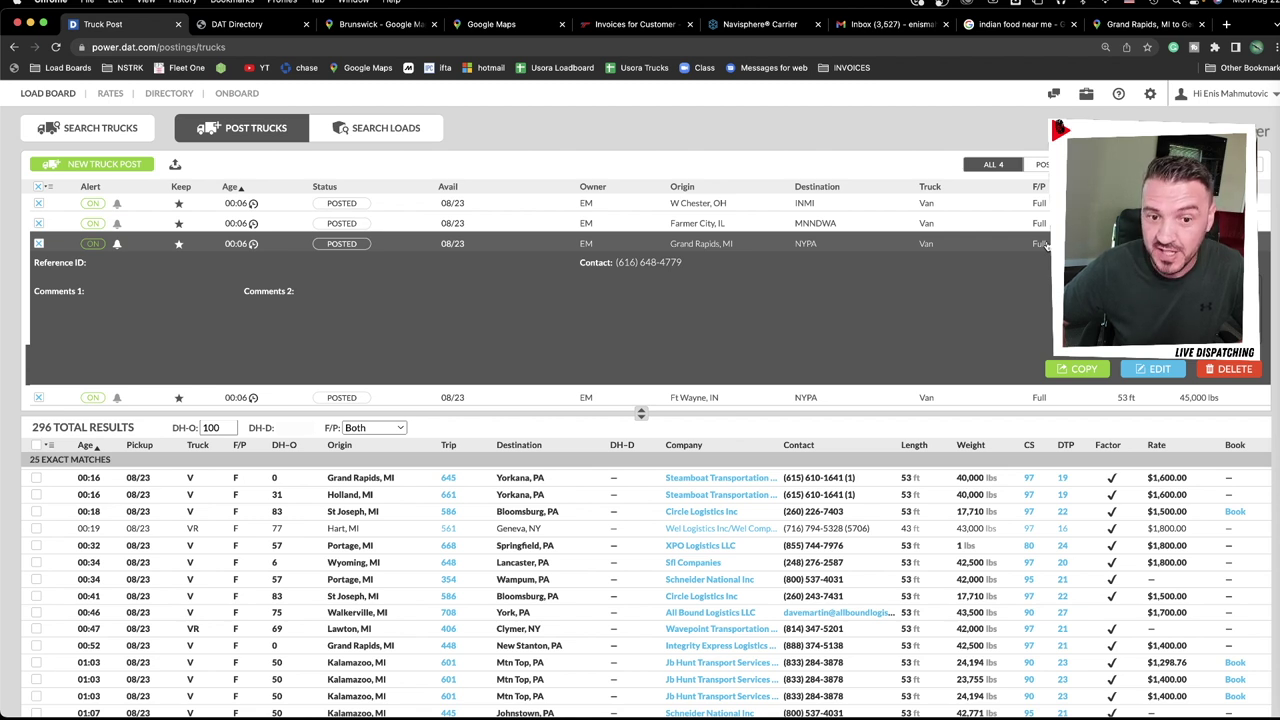
{"action": "left_click", "coordinate": [1155, 368]}
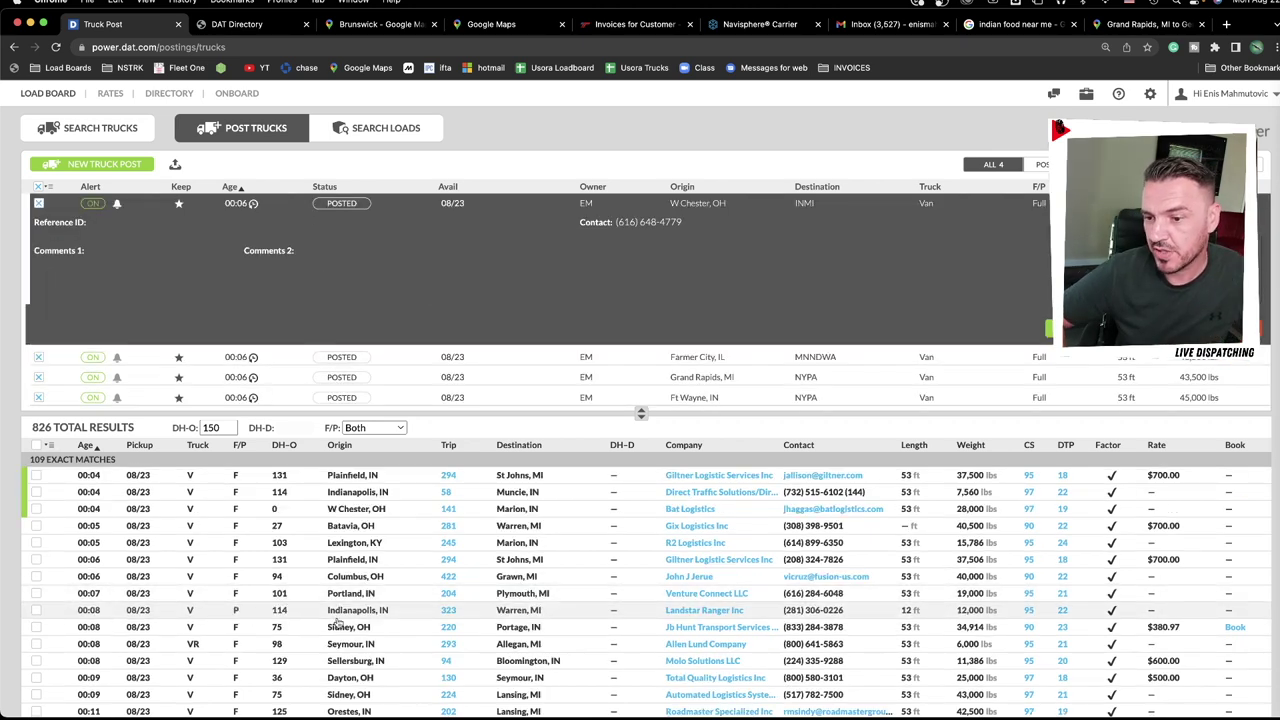
Among the W Chester, OH truck's matches, examine the details of the partial load from Indianapolis, IN to Warren, MI.
{"action": "scroll", "coordinate": [320, 610], "scroll_direction": "down", "scroll_amount": 1}
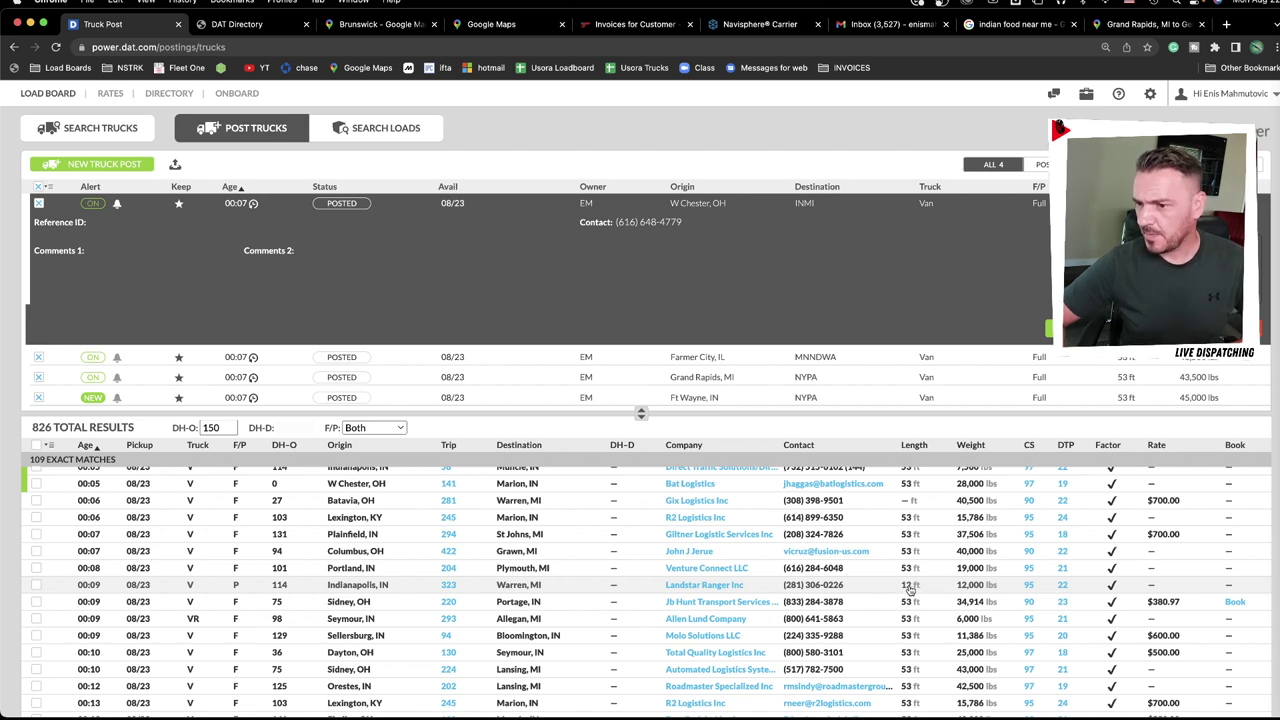
{"action": "left_click", "coordinate": [253, 591]}
{"action": "scroll", "coordinate": [253, 591], "scroll_direction": "down", "scroll_amount": 1}
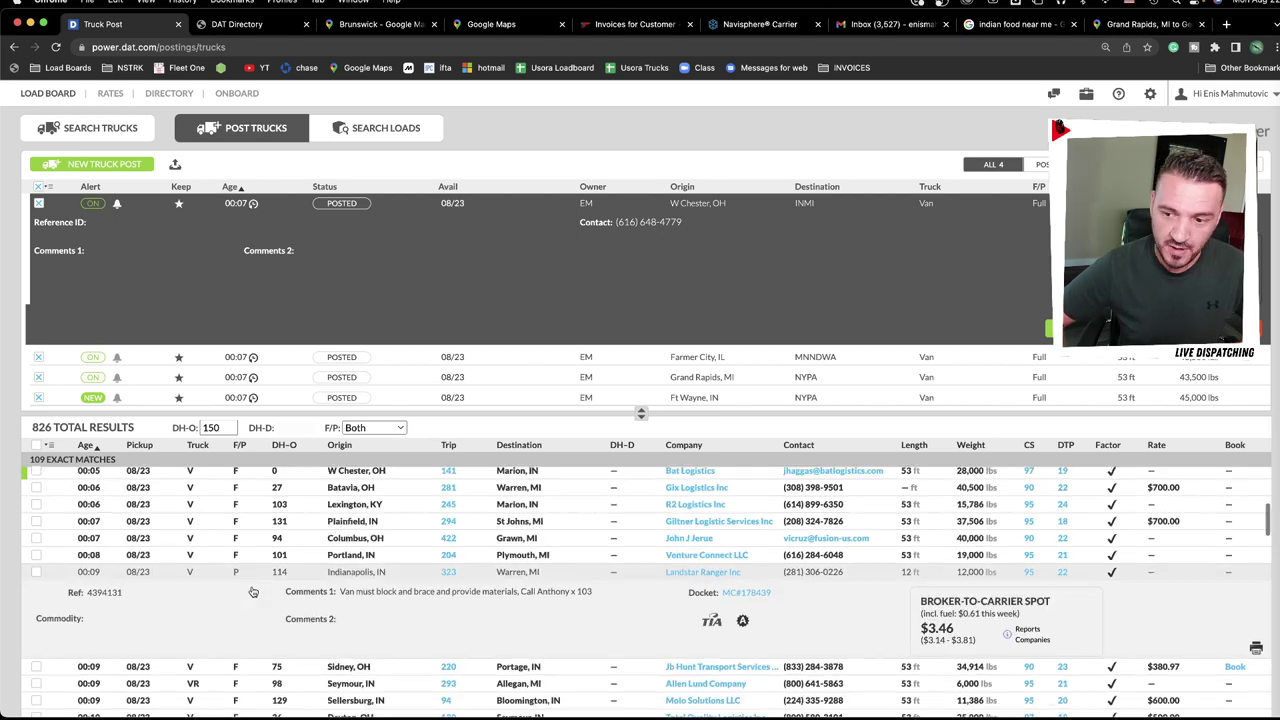
{"action": "scroll", "coordinate": [253, 591], "scroll_direction": "down", "scroll_amount": 1}
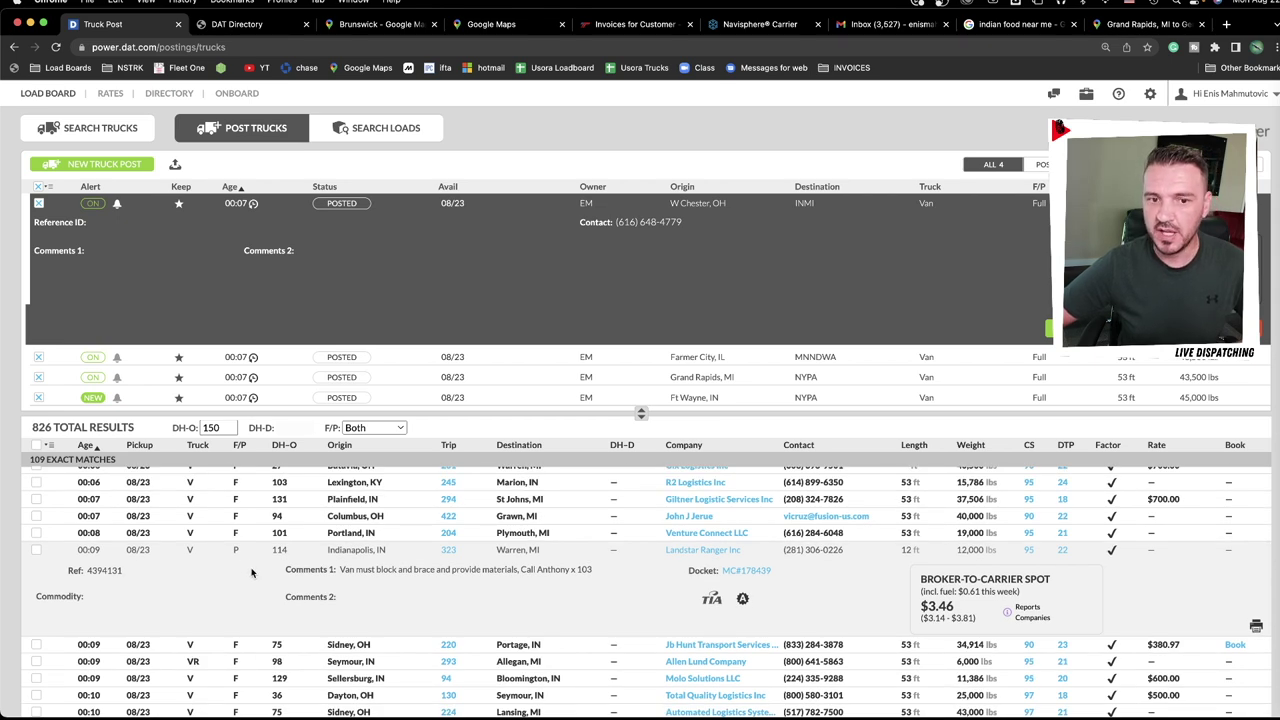
{"action": "scroll", "coordinate": [252, 572], "scroll_direction": "up", "scroll_amount": 1}
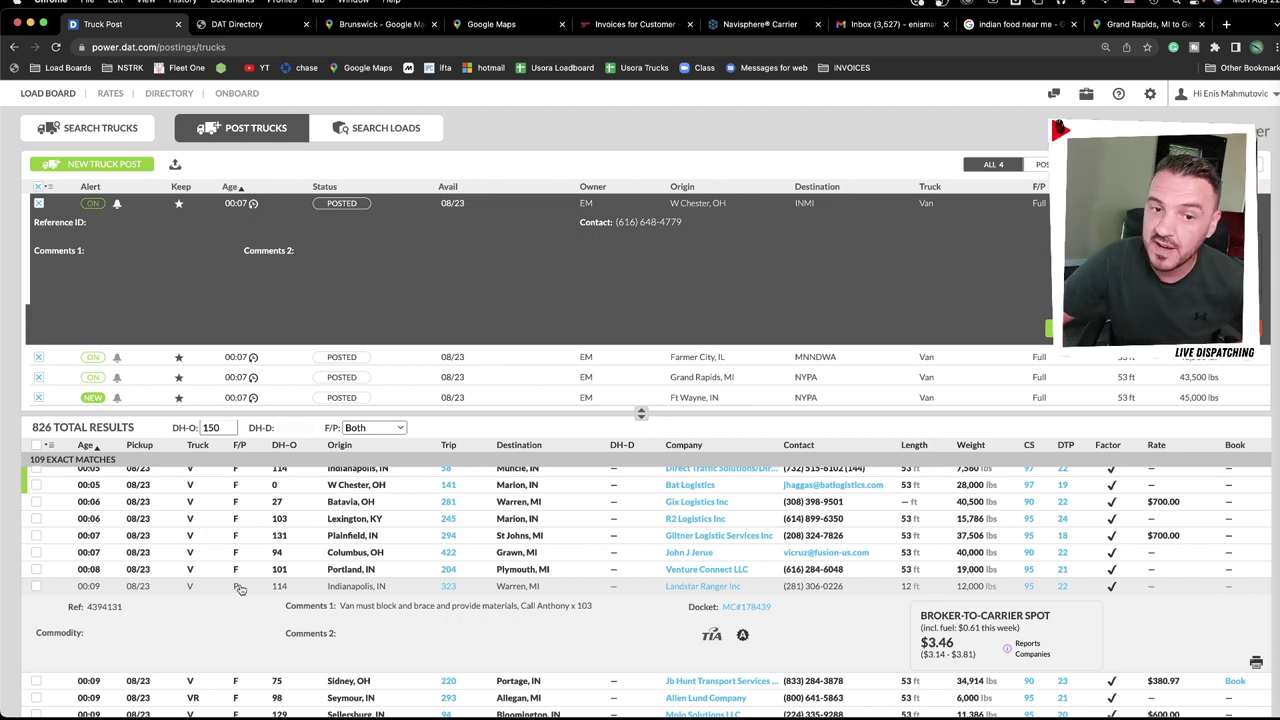
{"action": "scroll", "coordinate": [230, 520], "scroll_direction": "up", "scroll_amount": 5}
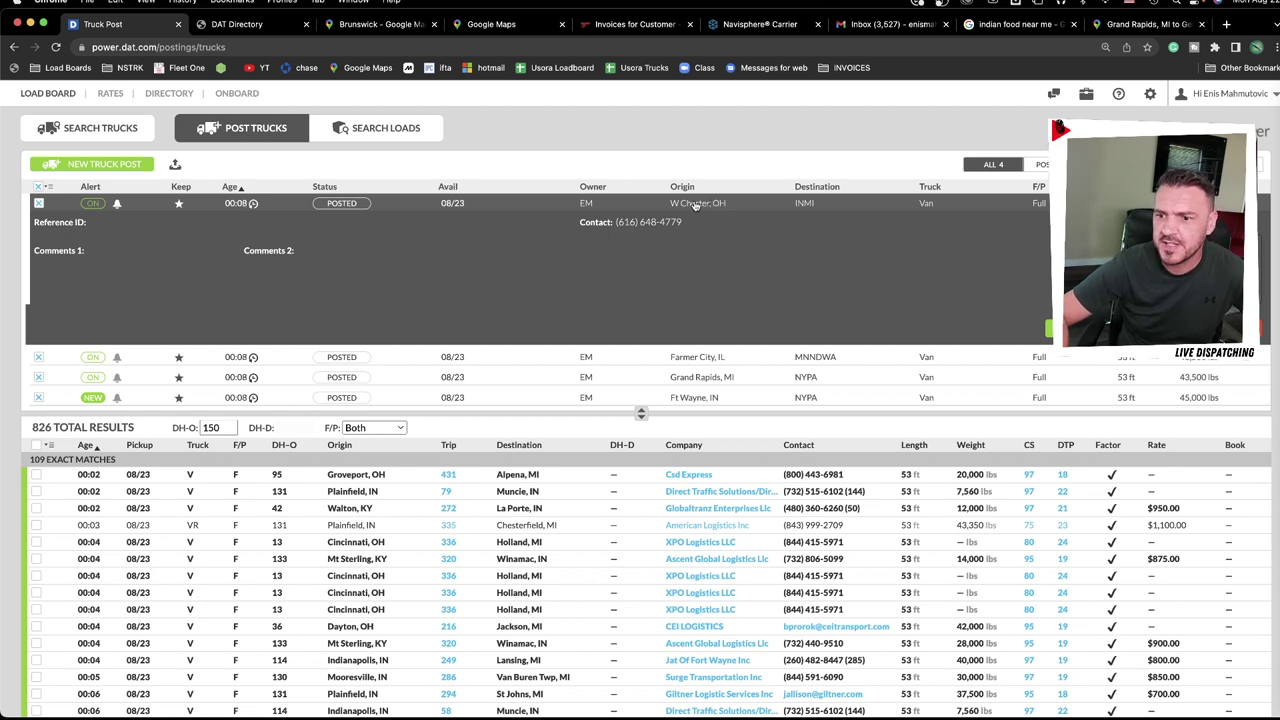
Open the route for the Groveport, OH to Alpena, MI load and recalculate it with W Chester, OH (45069) as origin and Groveport as a stop.
{"action": "left_click", "coordinate": [415, 477]}
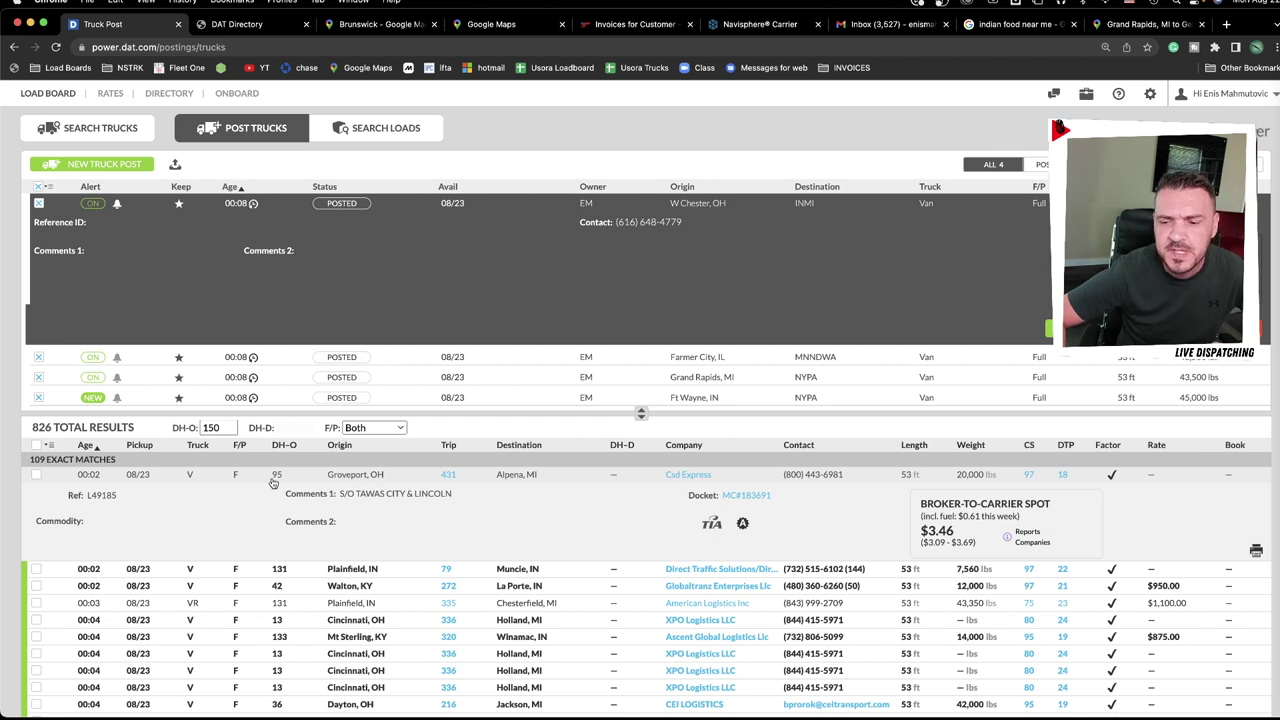
{"action": "left_click", "coordinate": [448, 476]}
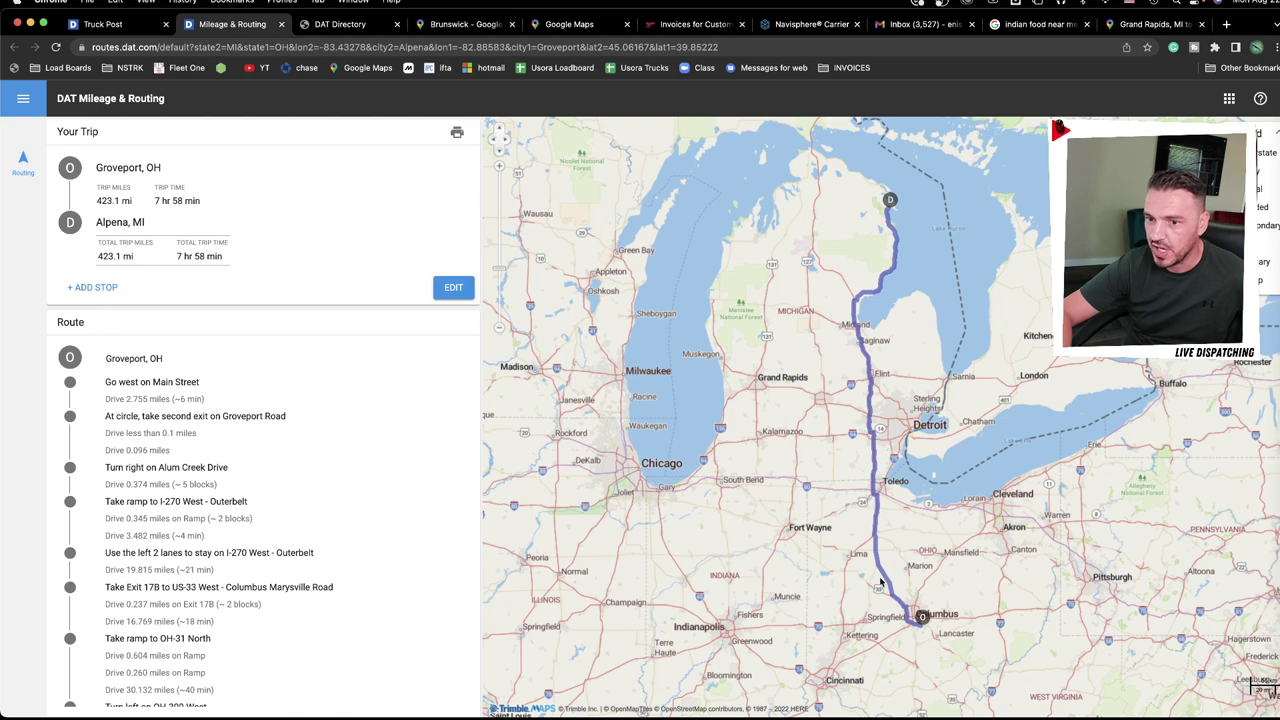
{"action": "left_click", "coordinate": [106, 288]}
{"action": "left_click", "coordinate": [134, 218]}
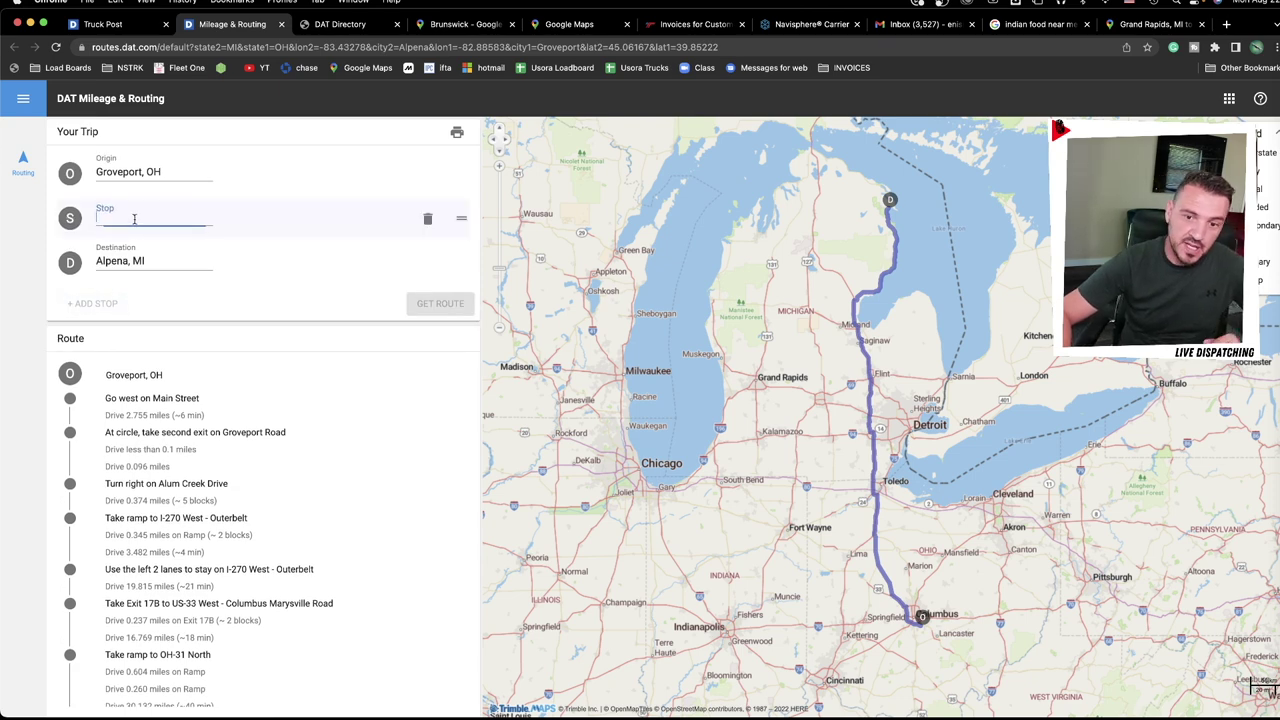
{"action": "type", "text": "west chester"}
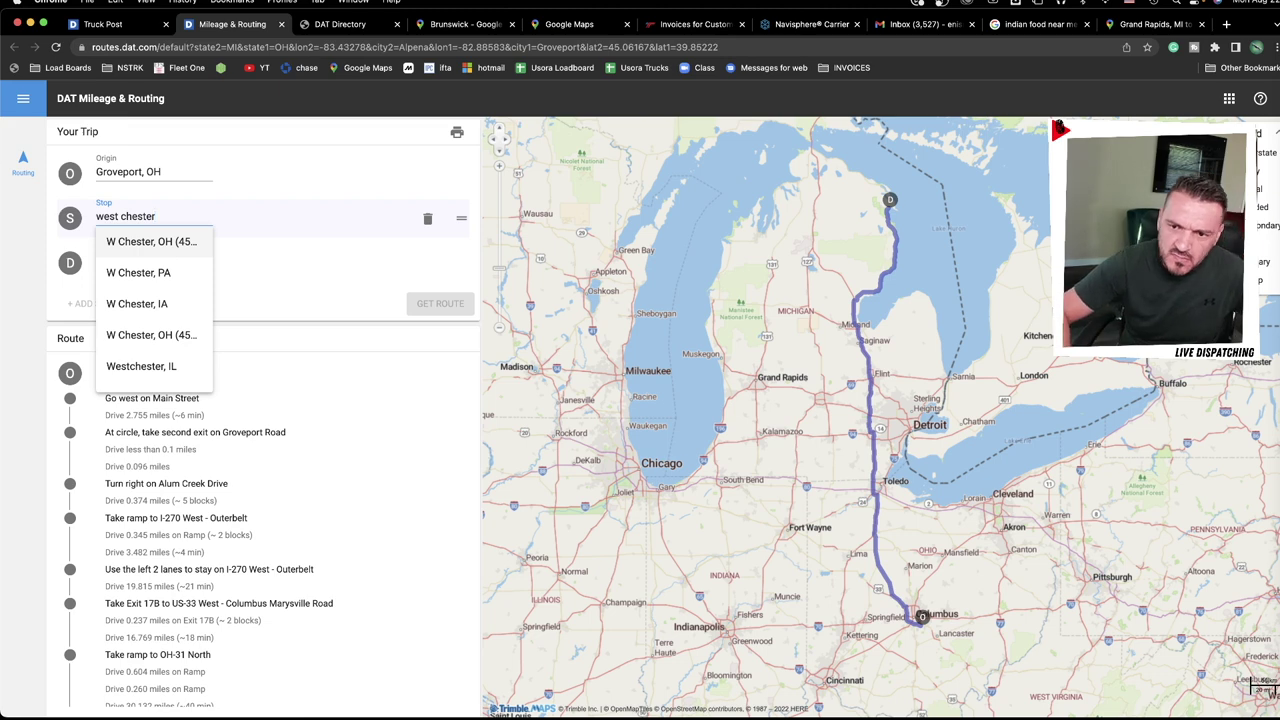
{"action": "left_click", "coordinate": [165, 243]}
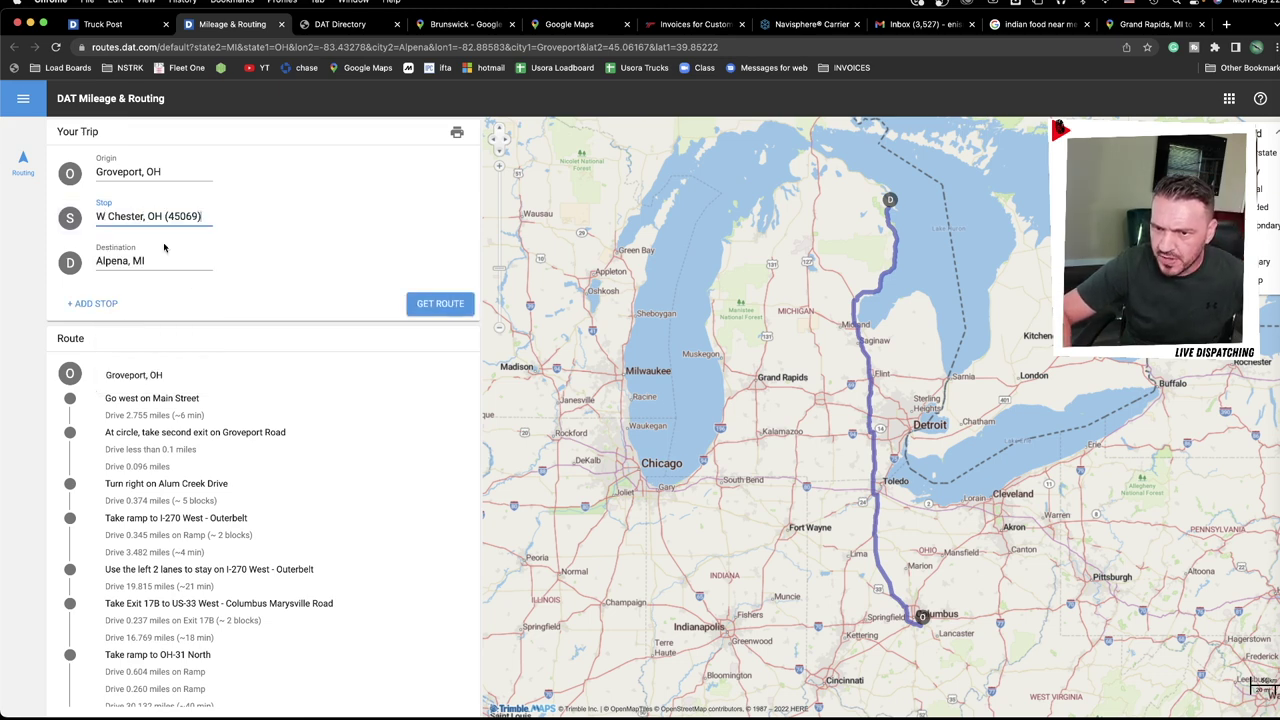
{"action": "left_click_drag", "start_coordinate": [461, 218], "coordinate": [461, 175]}
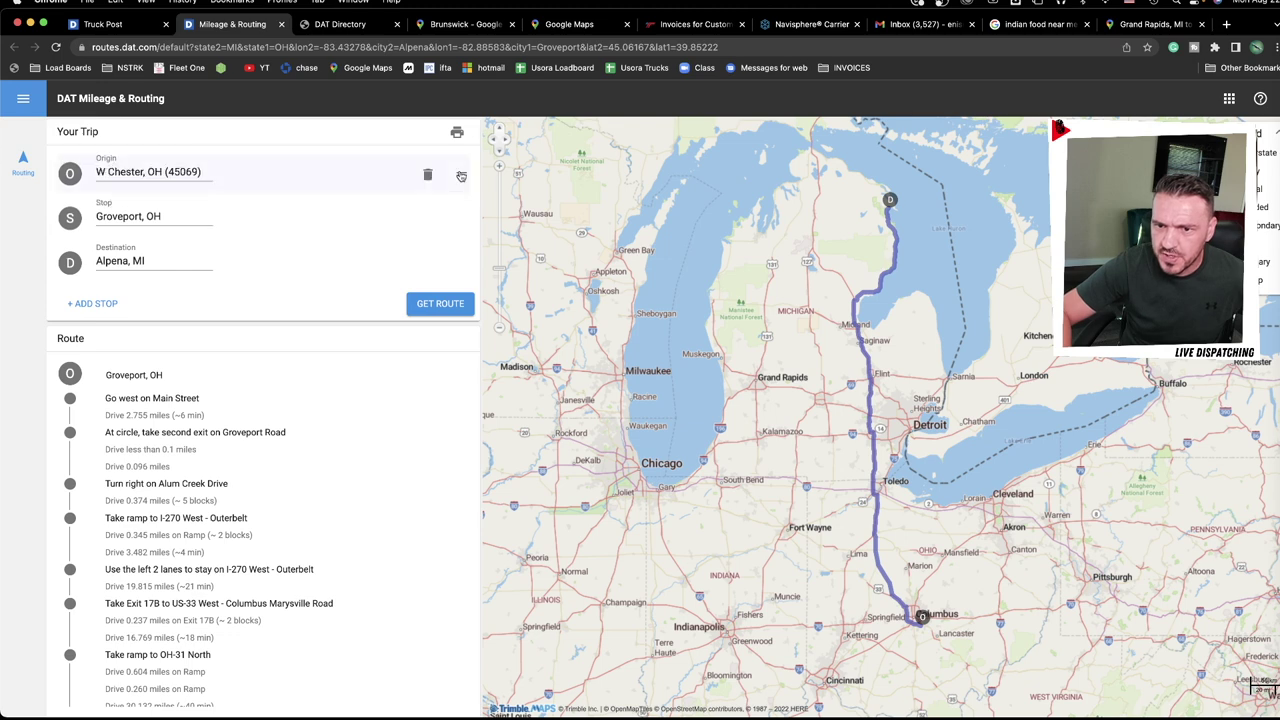
{"action": "left_click", "coordinate": [437, 300]}
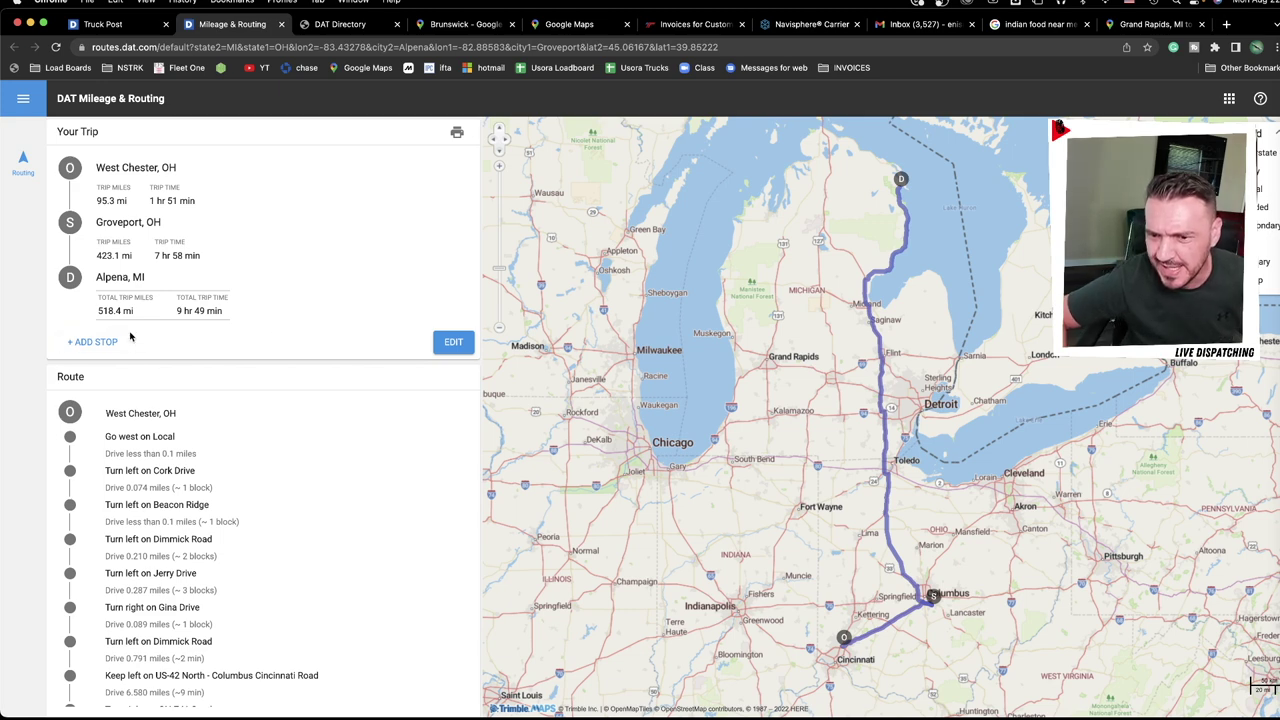
{"action": "scroll", "coordinate": [162, 492], "scroll_direction": "down", "scroll_amount": 3}
{"action": "scroll", "coordinate": [170, 500], "scroll_direction": "up", "scroll_amount": 3}
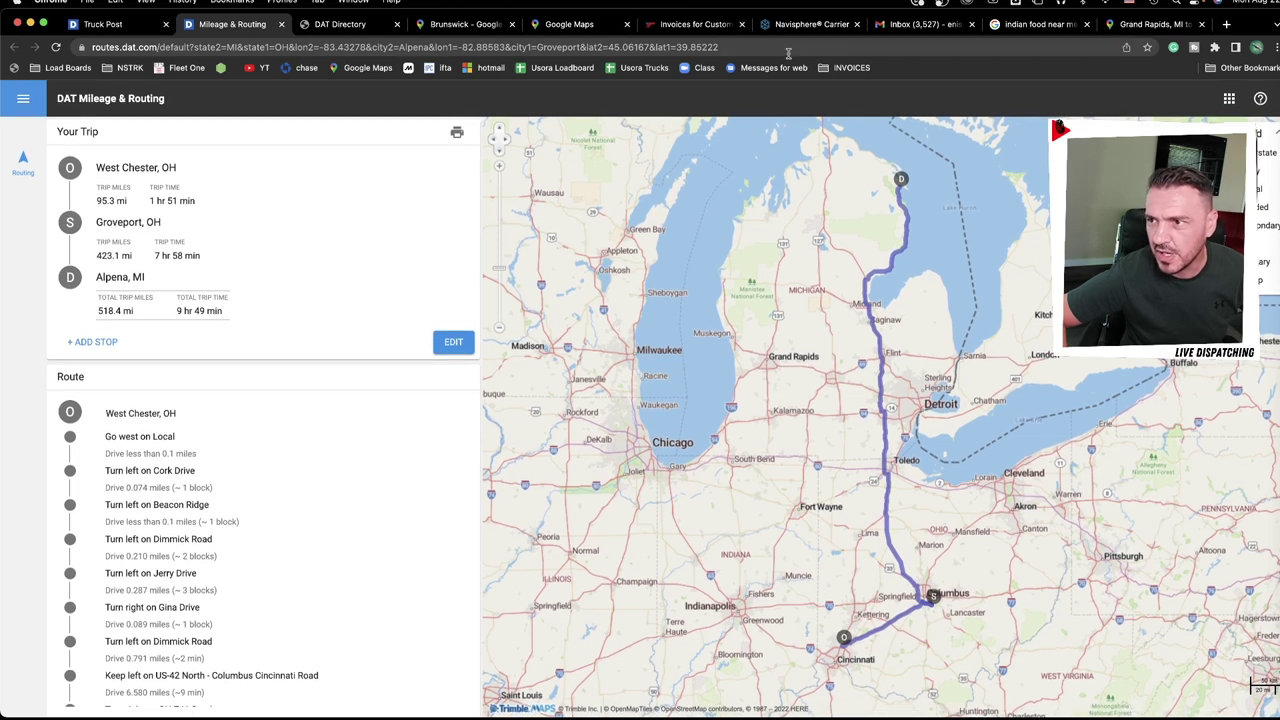
Switch to the Navisphere Carrier tab, load Google Maps in it, and look up West Chester, OH.
{"action": "left_click", "coordinate": [810, 24]}
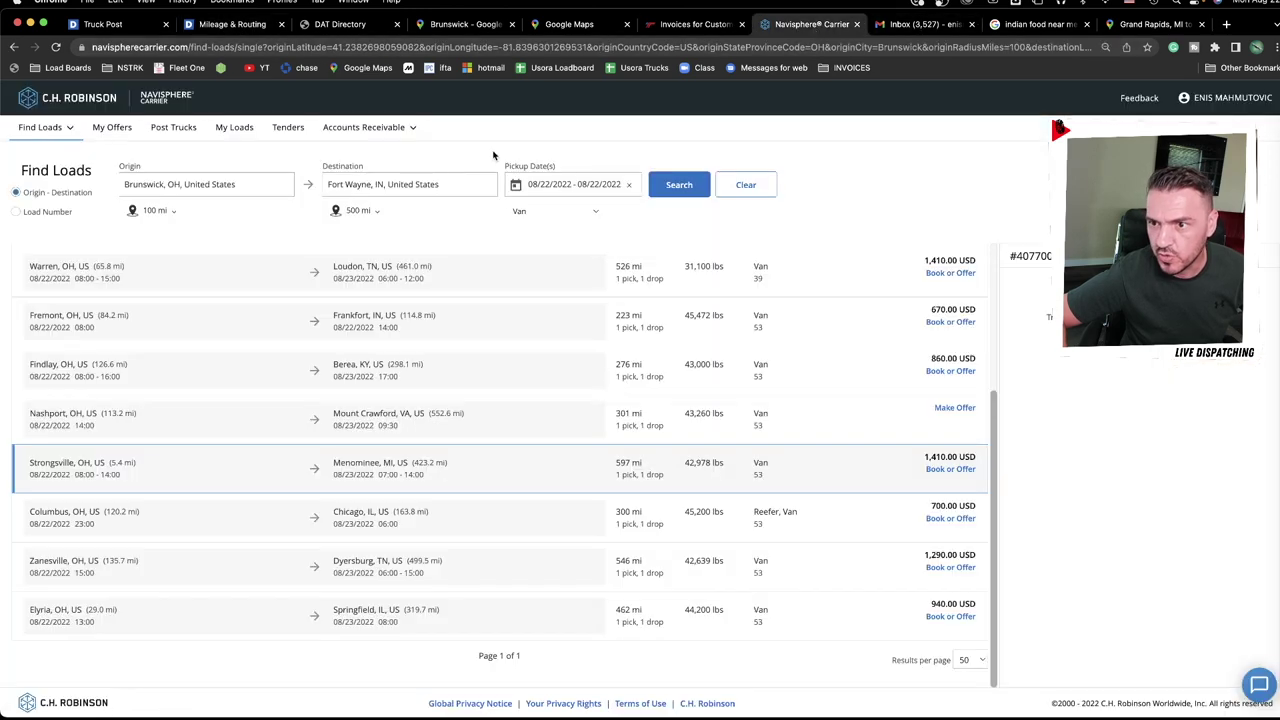
{"action": "left_click", "coordinate": [368, 67]}
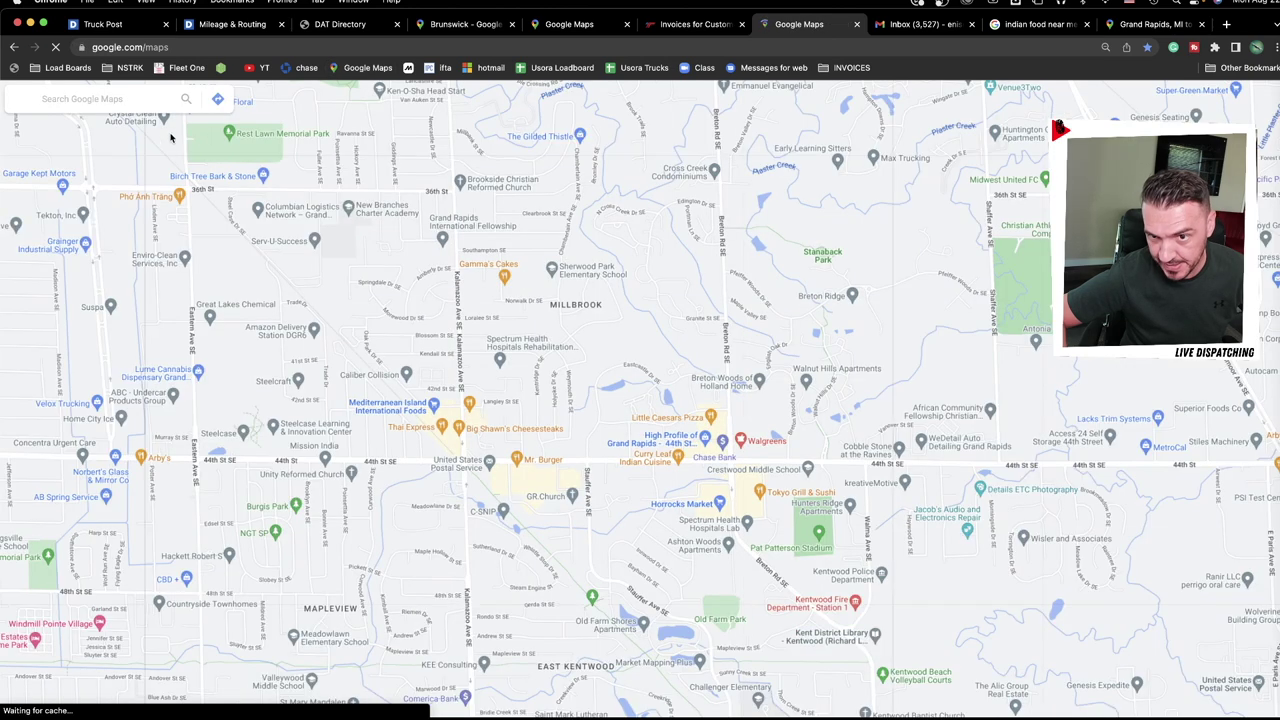
{"action": "type", "text": "west"}
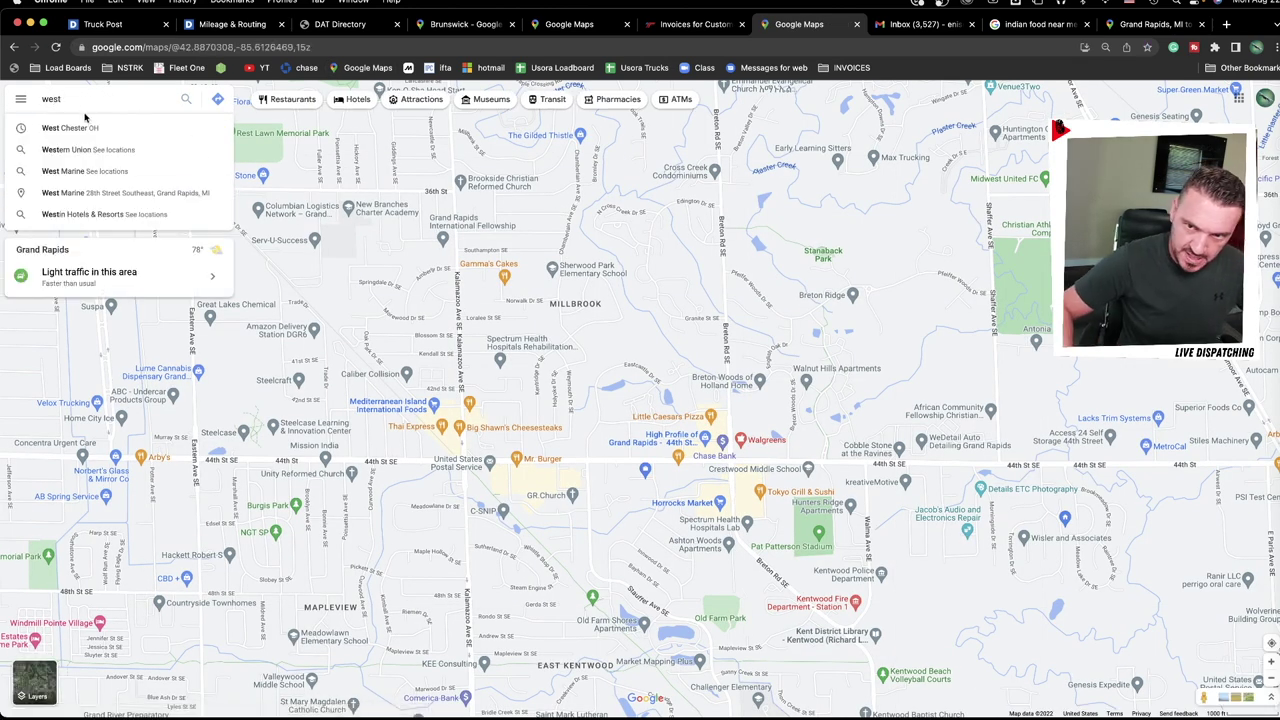
{"action": "left_click", "coordinate": [83, 126]}
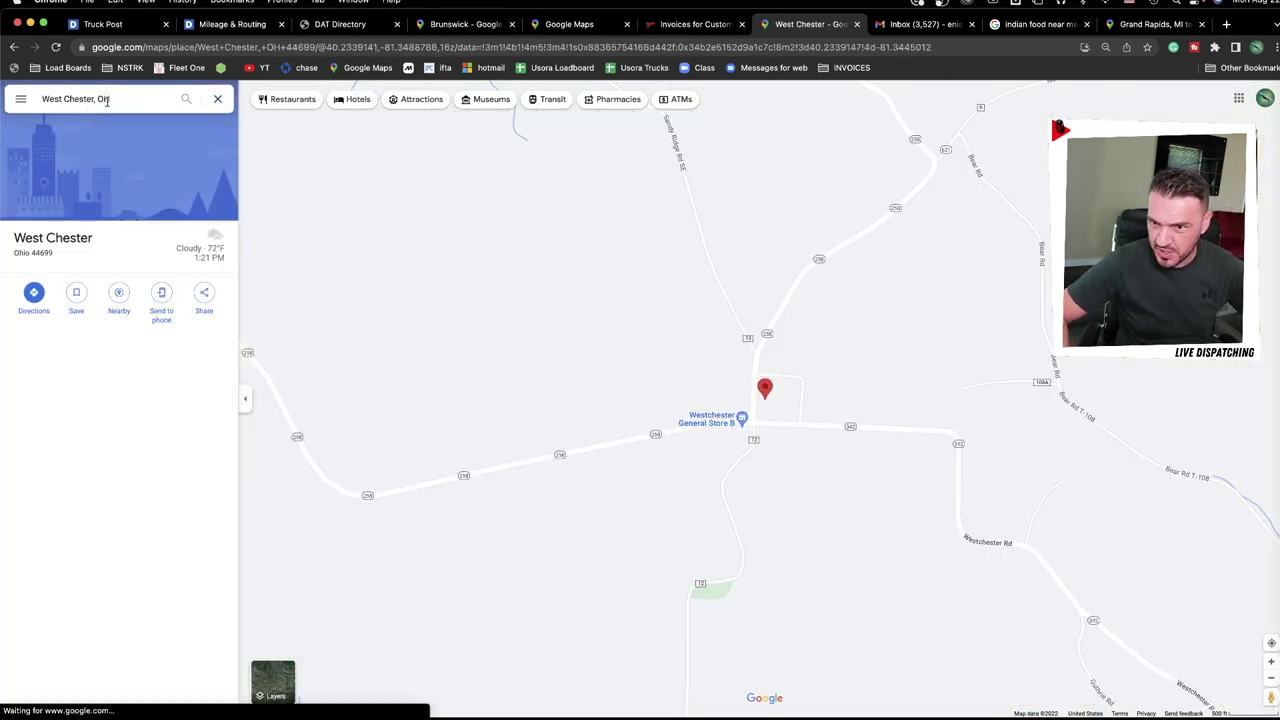
Change the map search from West Chester to West Chester Township, OH.
{"action": "left_click", "coordinate": [99, 98]}
{"action": "key", "text": "BackSpace"}
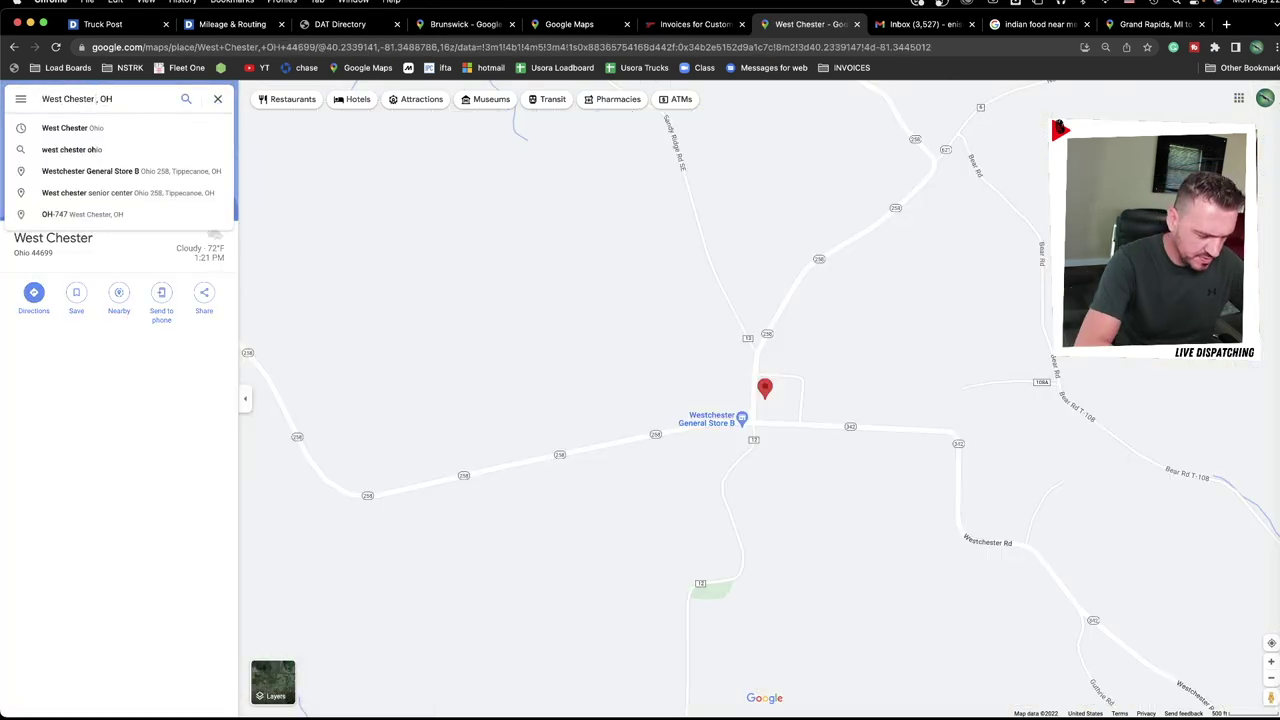
{"action": "type", "text": "townshi"}
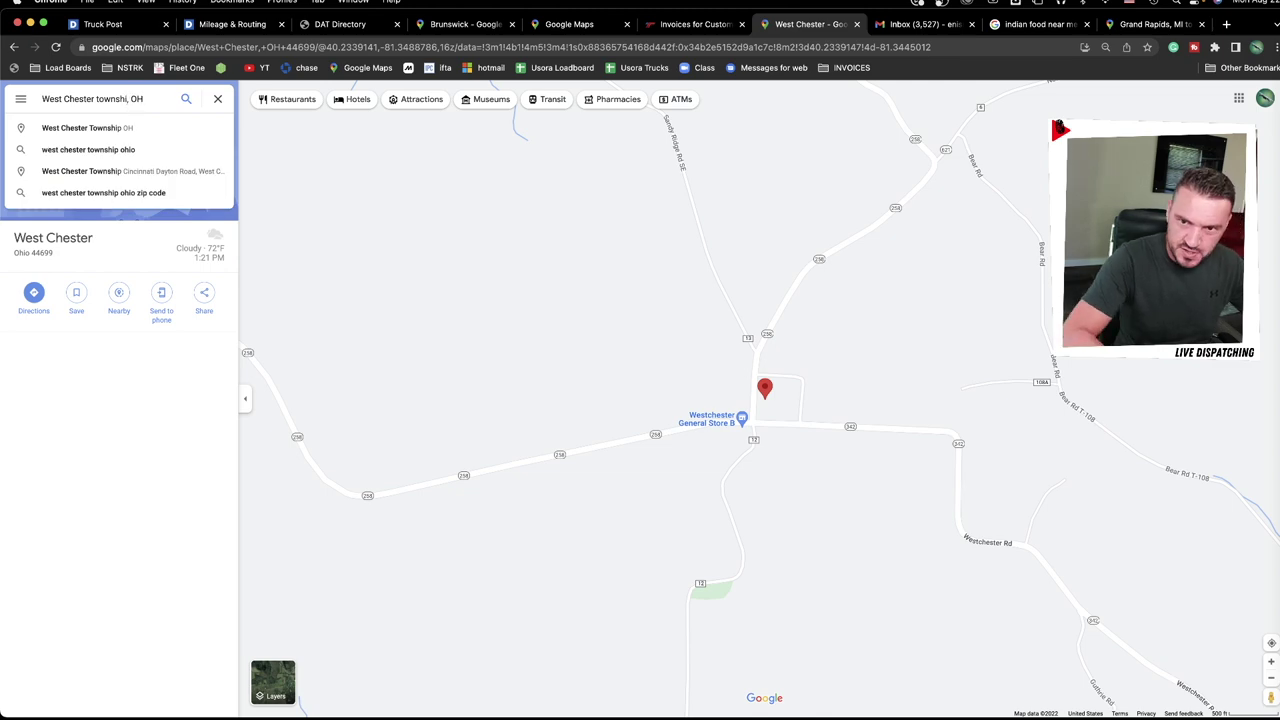
{"action": "type", "text": ","}
{"action": "key", "text": "Return"}
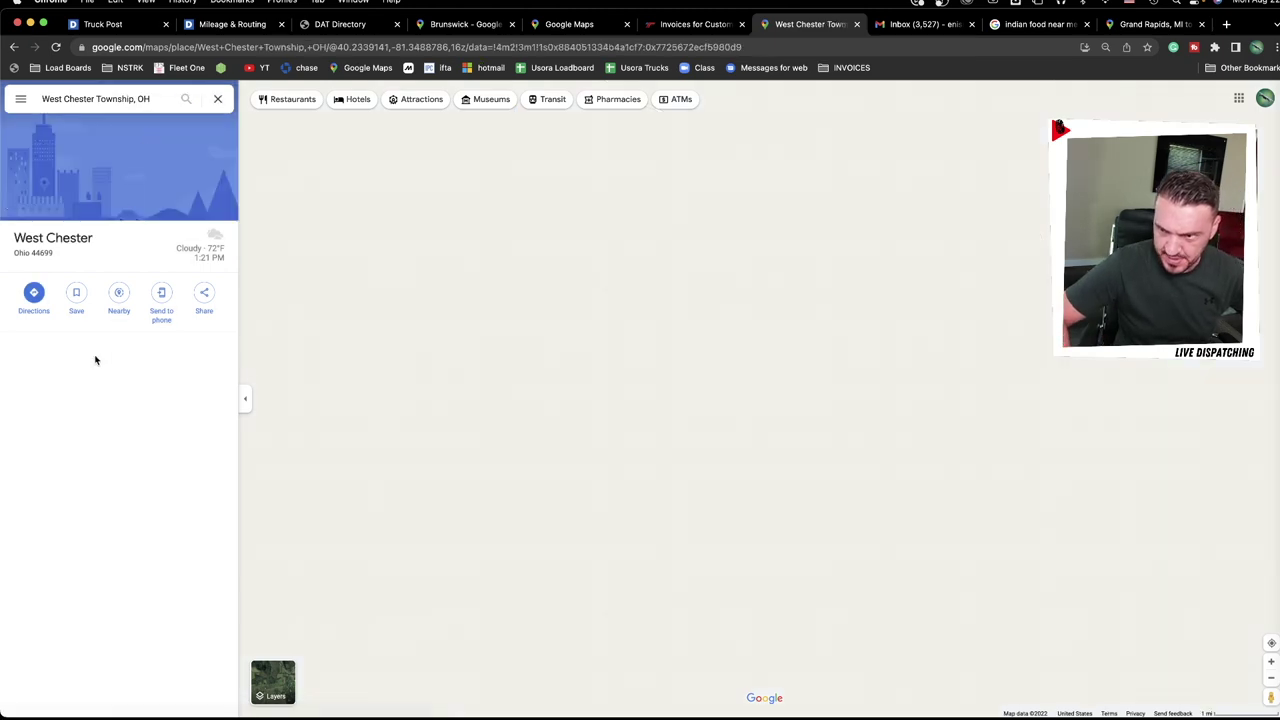
Get driving directions from West Chester Township, Ohio to Groveport, Ohio, checking the load's pickup city on the load board.
{"action": "left_click", "coordinate": [34, 290]}
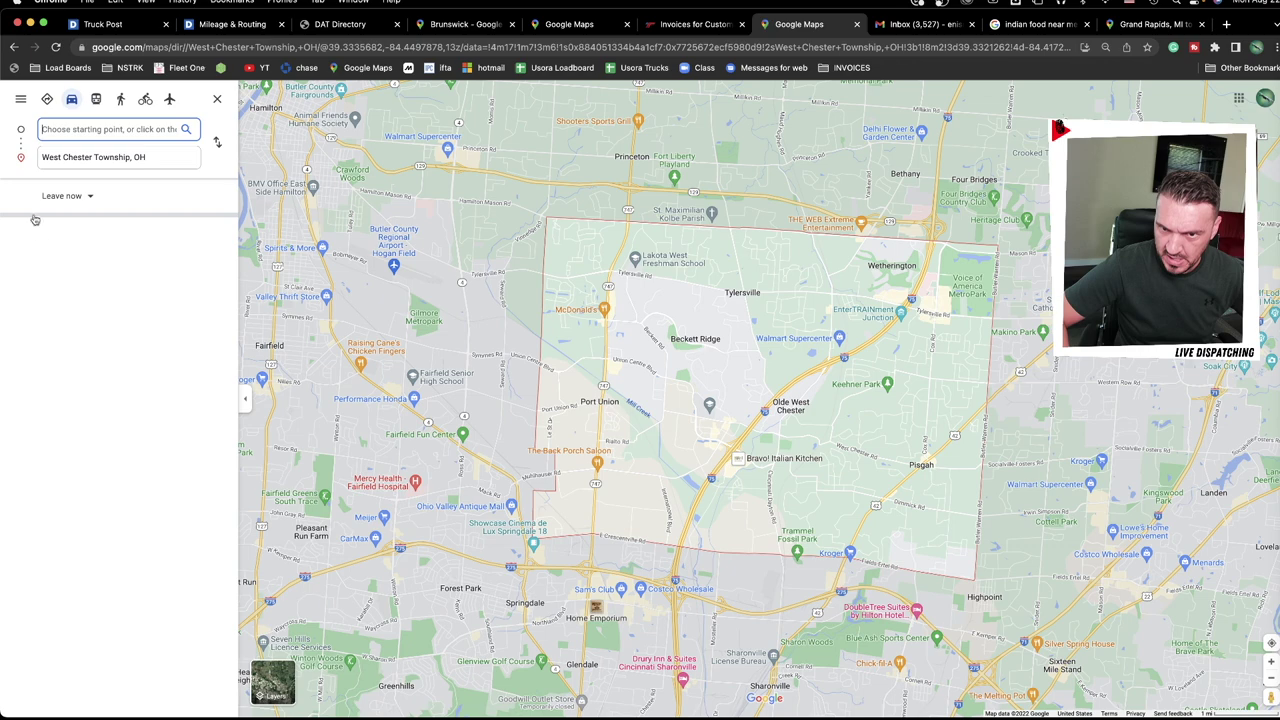
{"action": "left_click", "coordinate": [112, 24]}
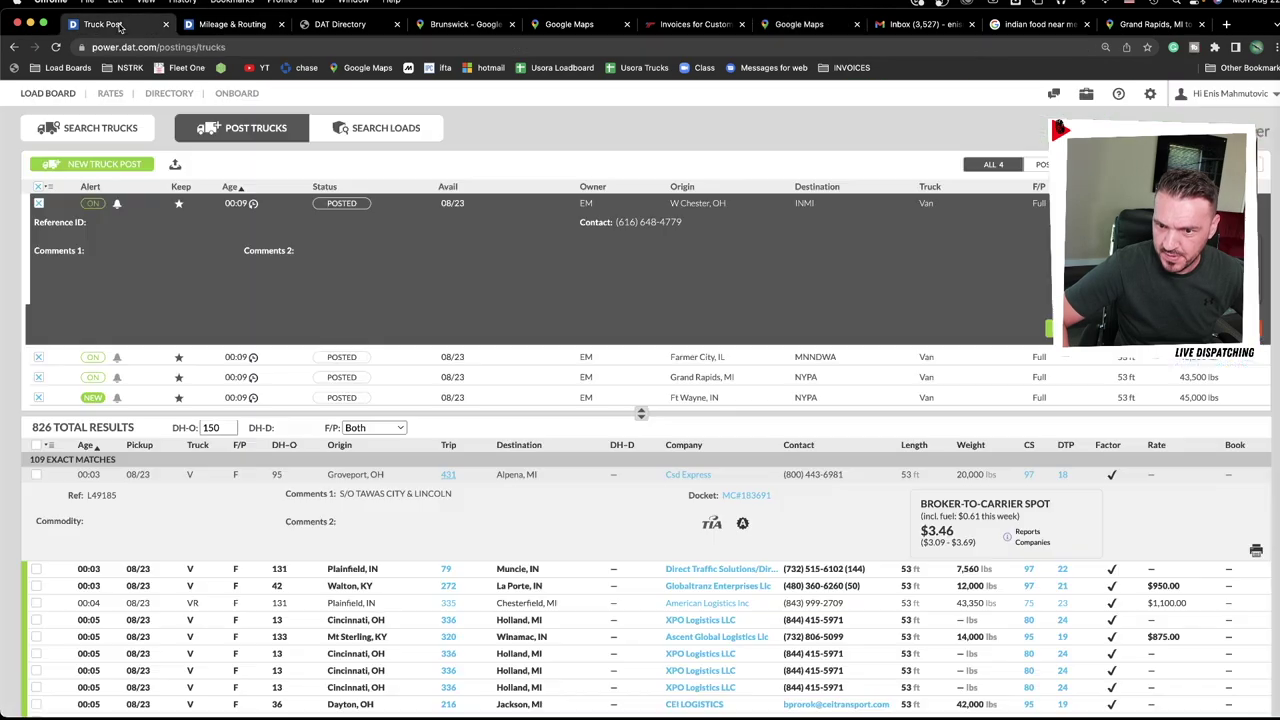
{"action": "left_click", "coordinate": [799, 24]}
{"action": "type", "text": "groveport"}
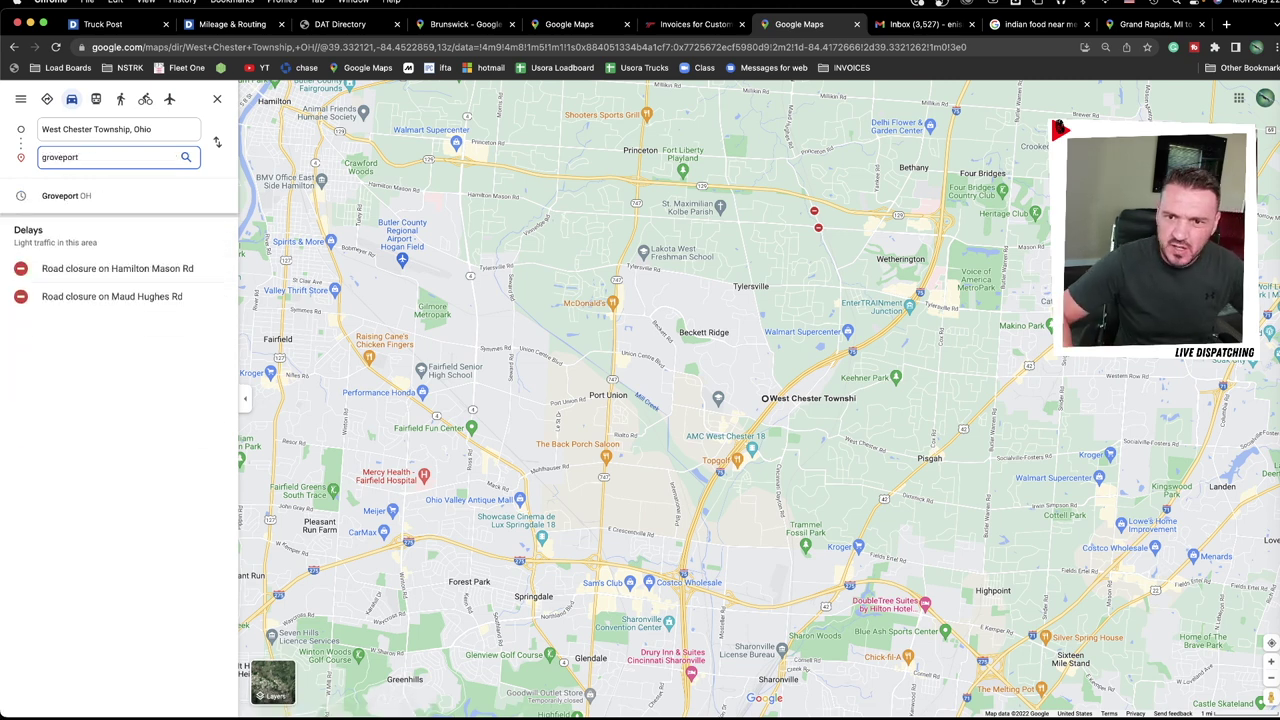
{"action": "left_click", "coordinate": [108, 195]}
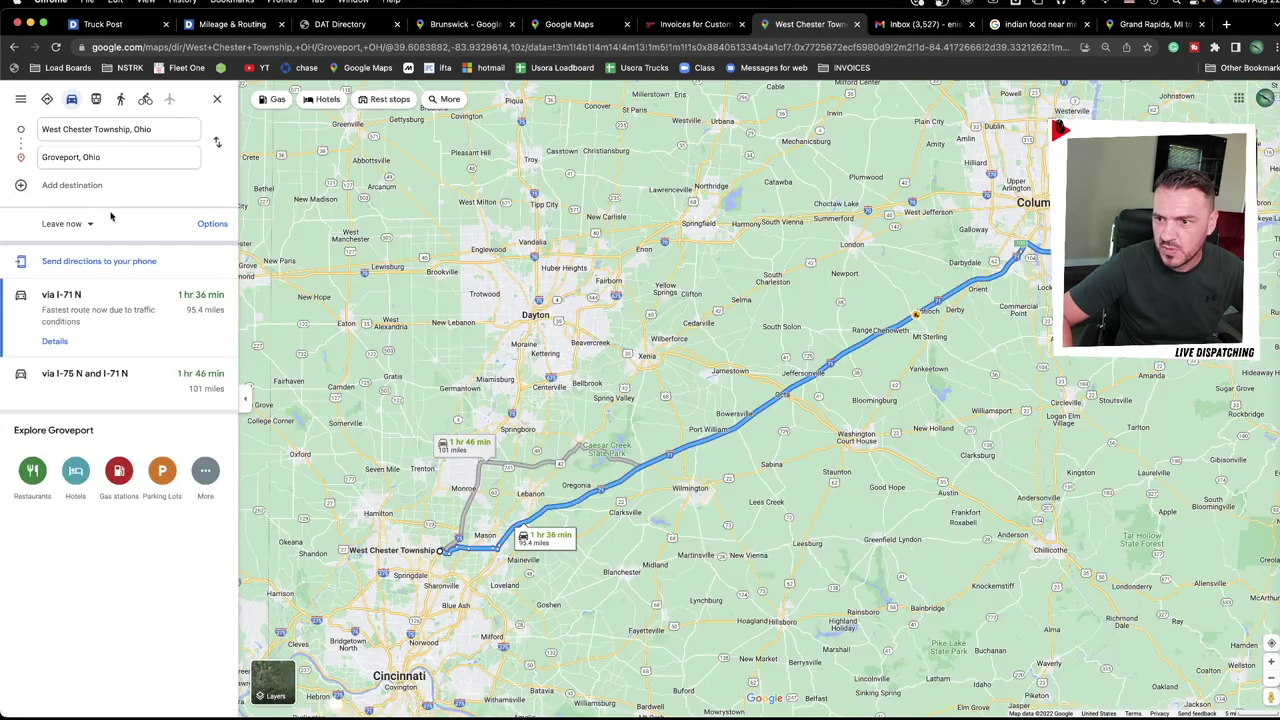
Compare the Groveport, OH to Alpena, MI load's listed trip with the total trip miles on the DAT Mileage & Routing page.
{"action": "left_click", "coordinate": [108, 24]}
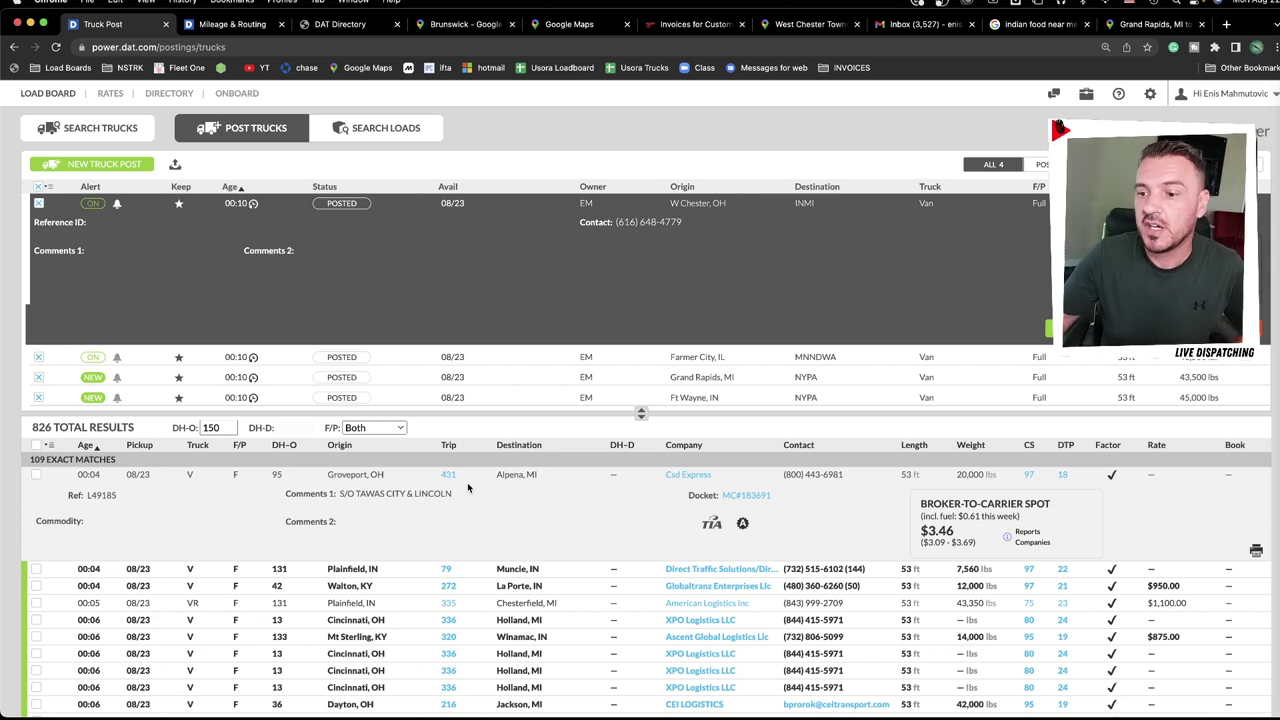
{"action": "left_click", "coordinate": [245, 24]}
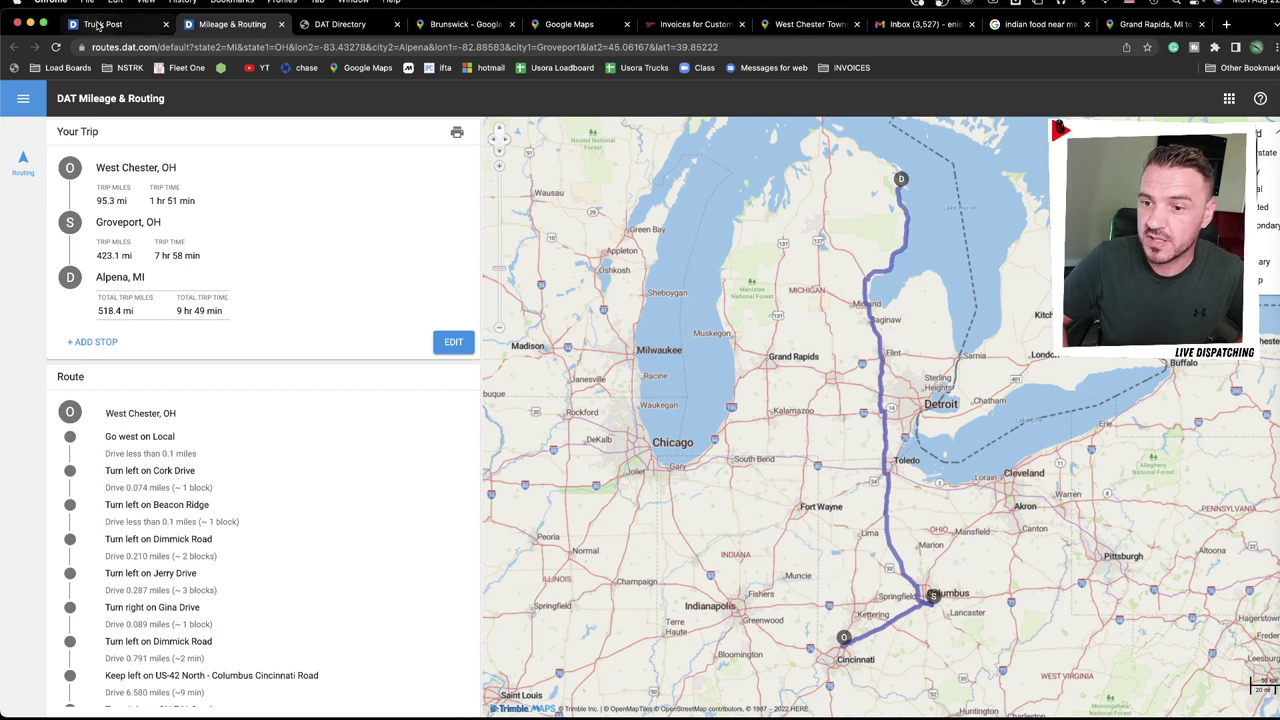
{"action": "left_click", "coordinate": [100, 24]}
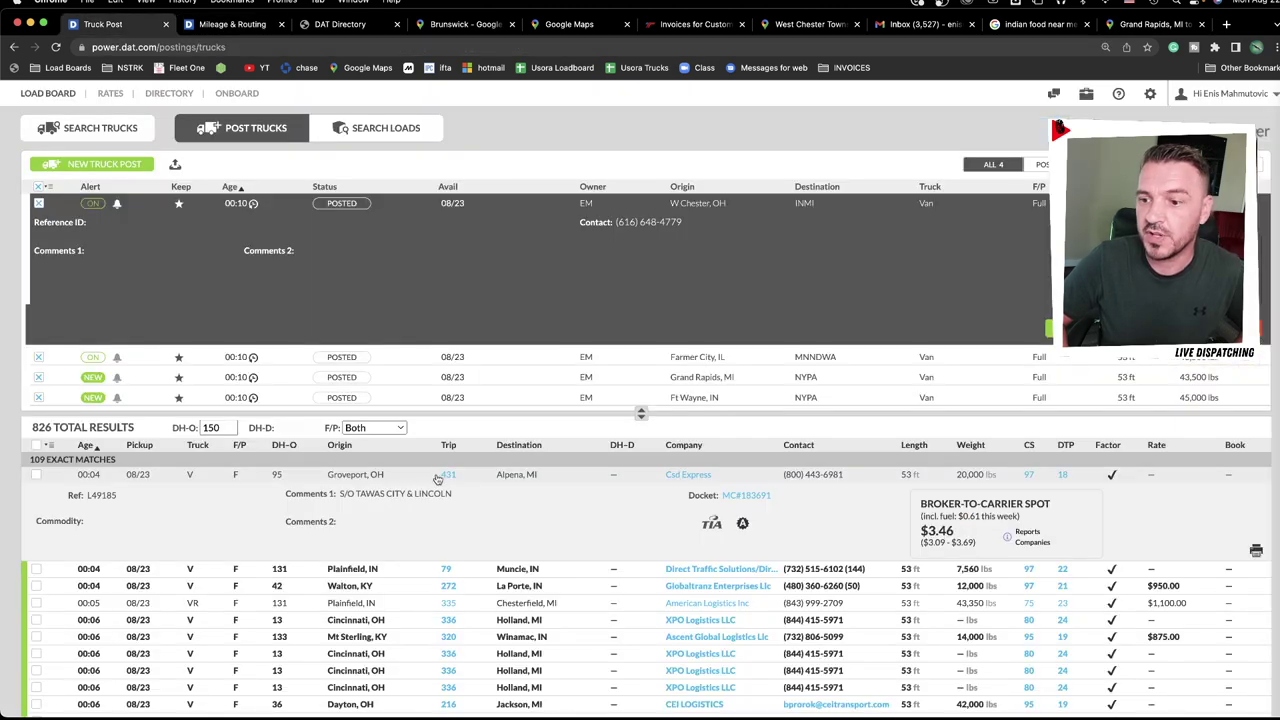
{"action": "left_click", "coordinate": [524, 481]}
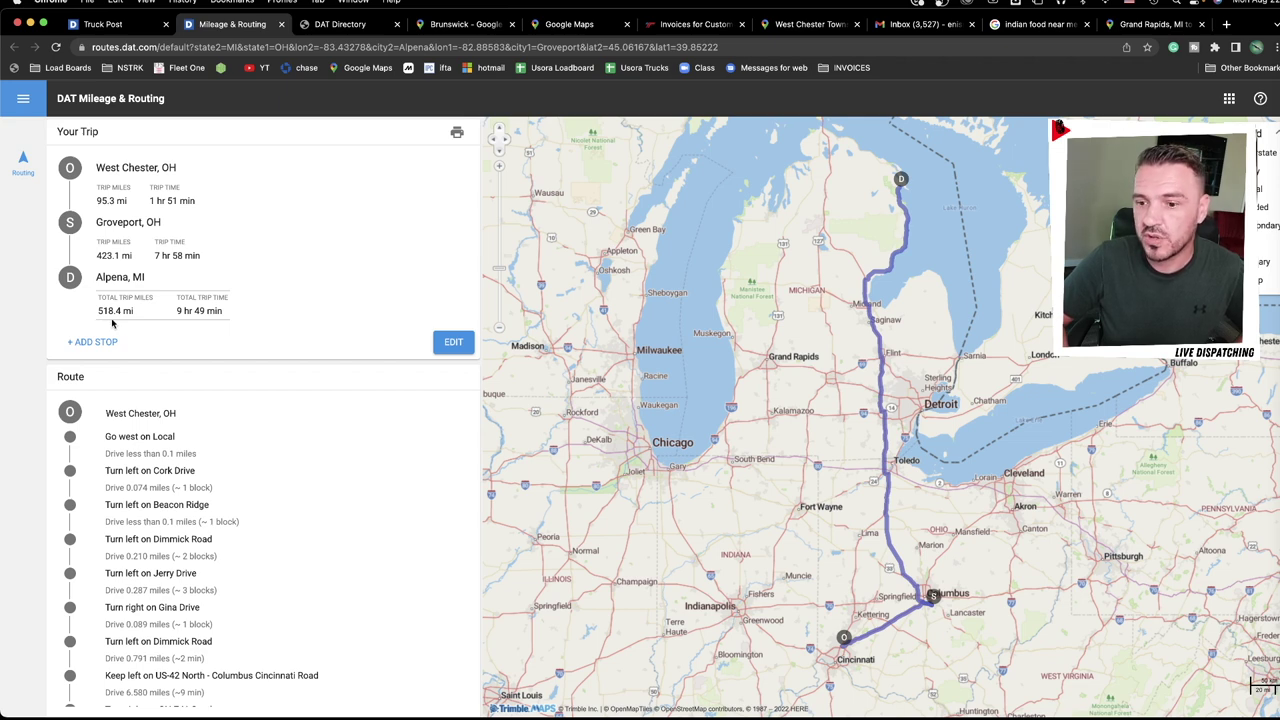
{"action": "left_click_drag", "start_coordinate": [140, 318], "coordinate": [105, 315]}
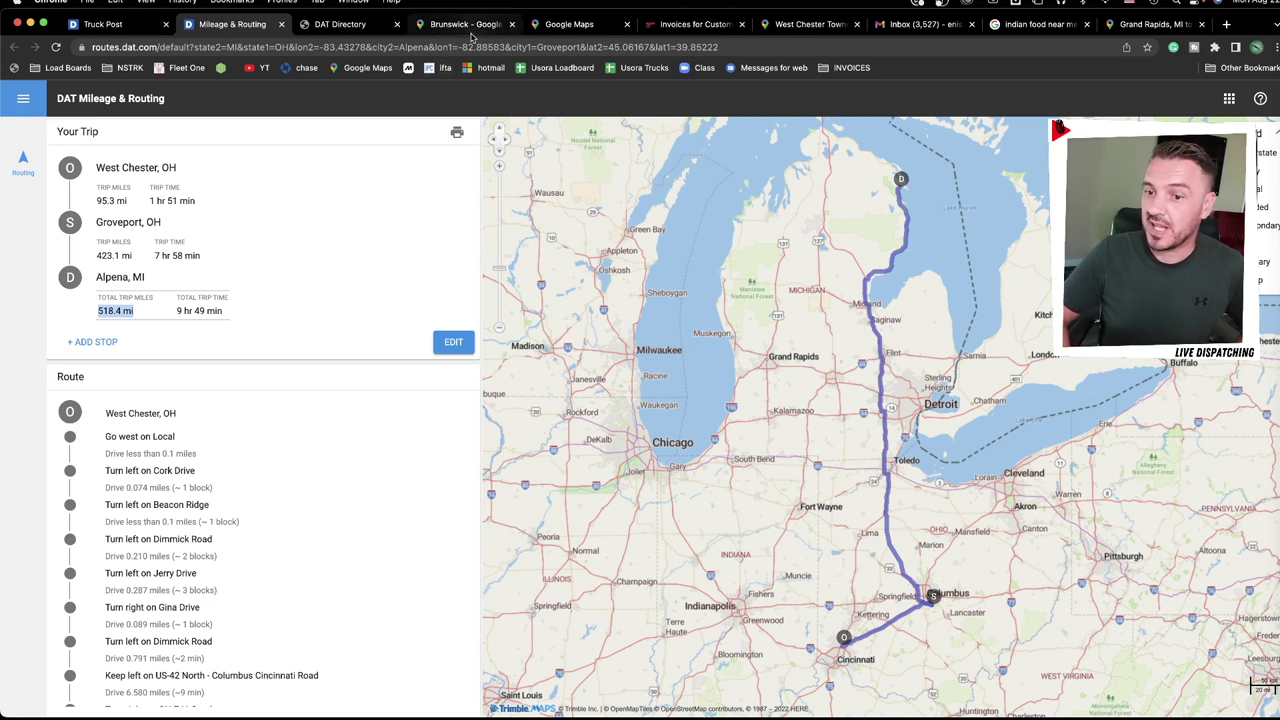
Add Alpena, Michigan as the final destination of the Google Maps route through Groveport.
{"action": "left_click", "coordinate": [805, 25]}
{"action": "left_click", "coordinate": [120, 186]}
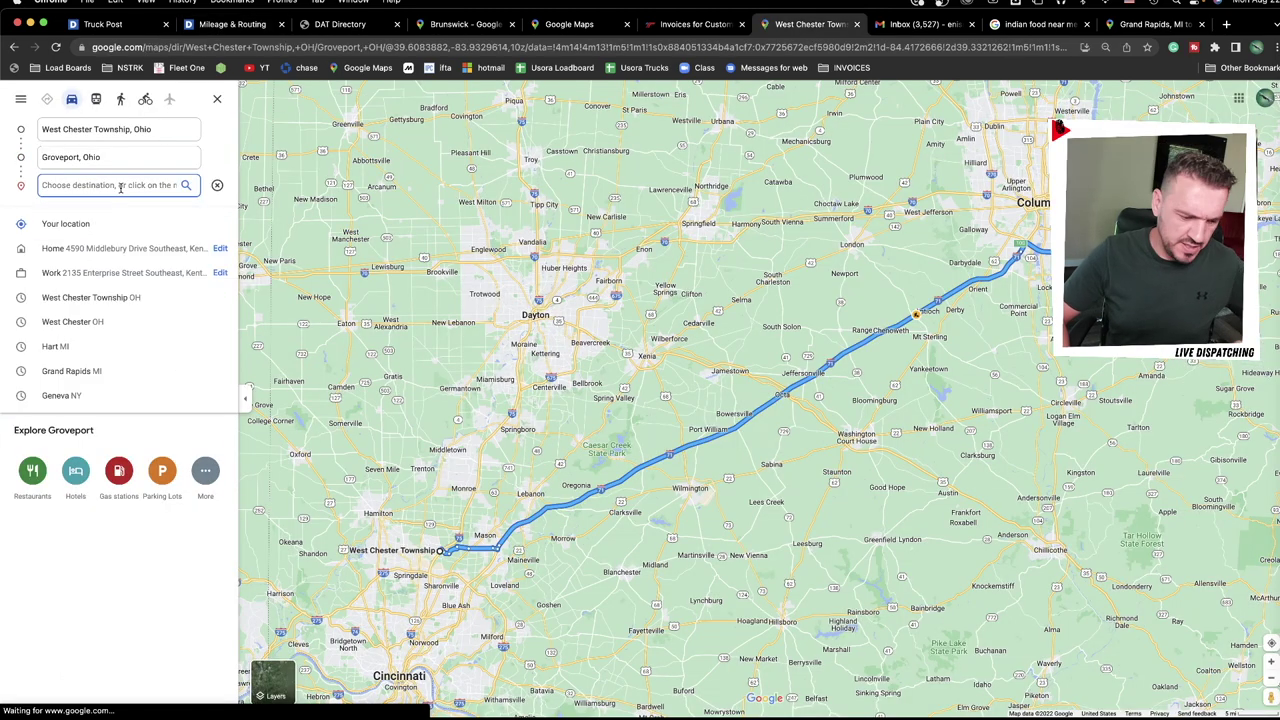
{"action": "type", "text": "alpena"}
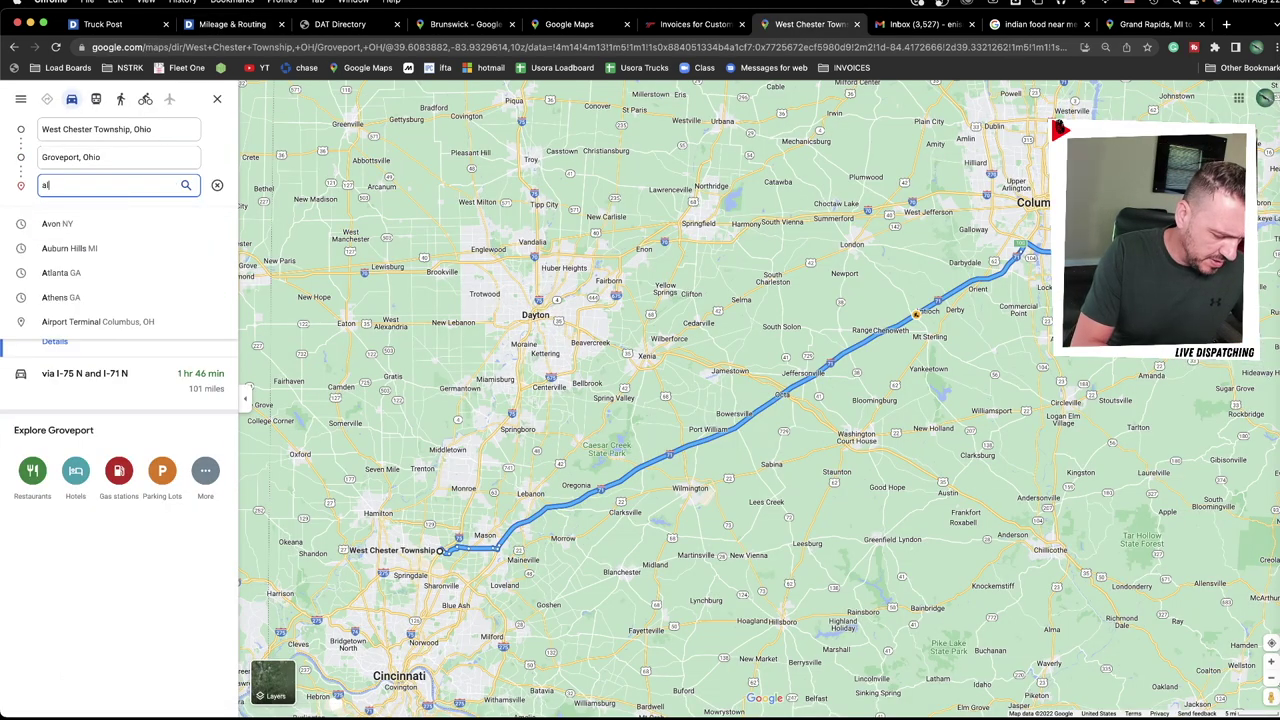
{"action": "left_click", "coordinate": [70, 225]}
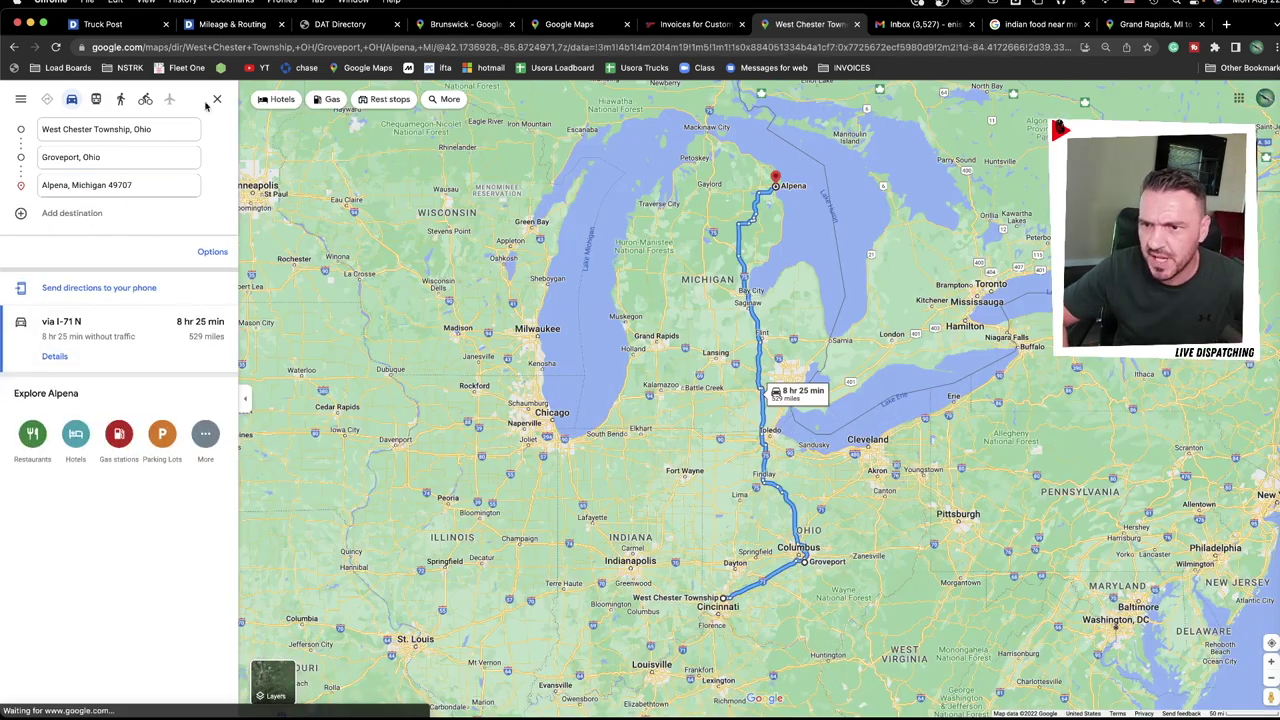
Compare the DAT route with the Google Maps route to Alpena and inspect its start around West Chester Township.
{"action": "left_click", "coordinate": [213, 26]}
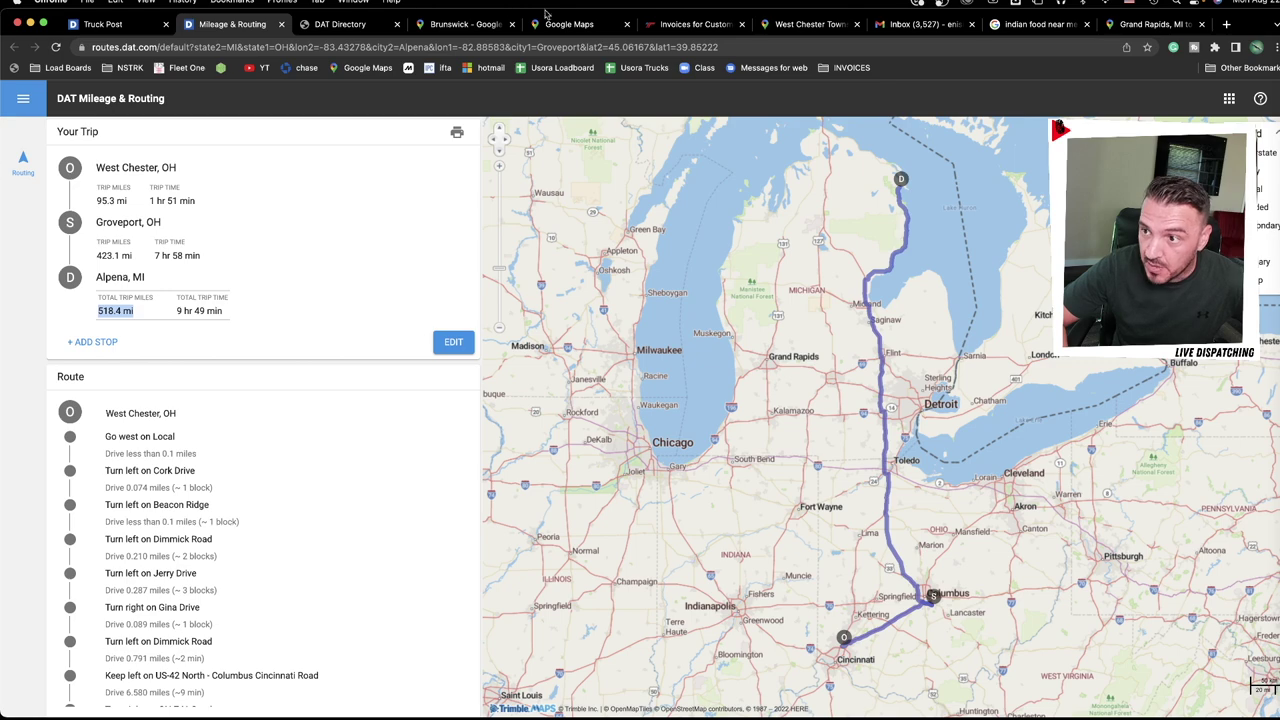
{"action": "left_click", "coordinate": [805, 24]}
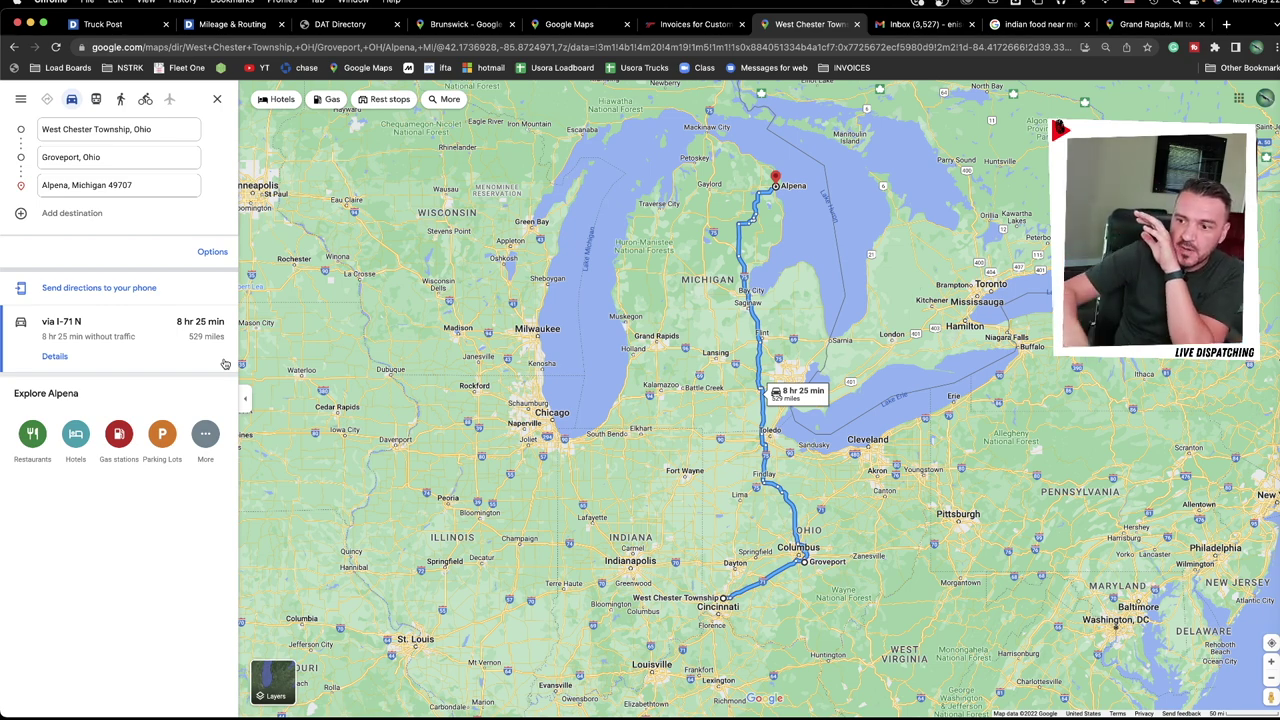
{"action": "scroll", "coordinate": [745, 598], "scroll_direction": "up", "scroll_amount": 10}
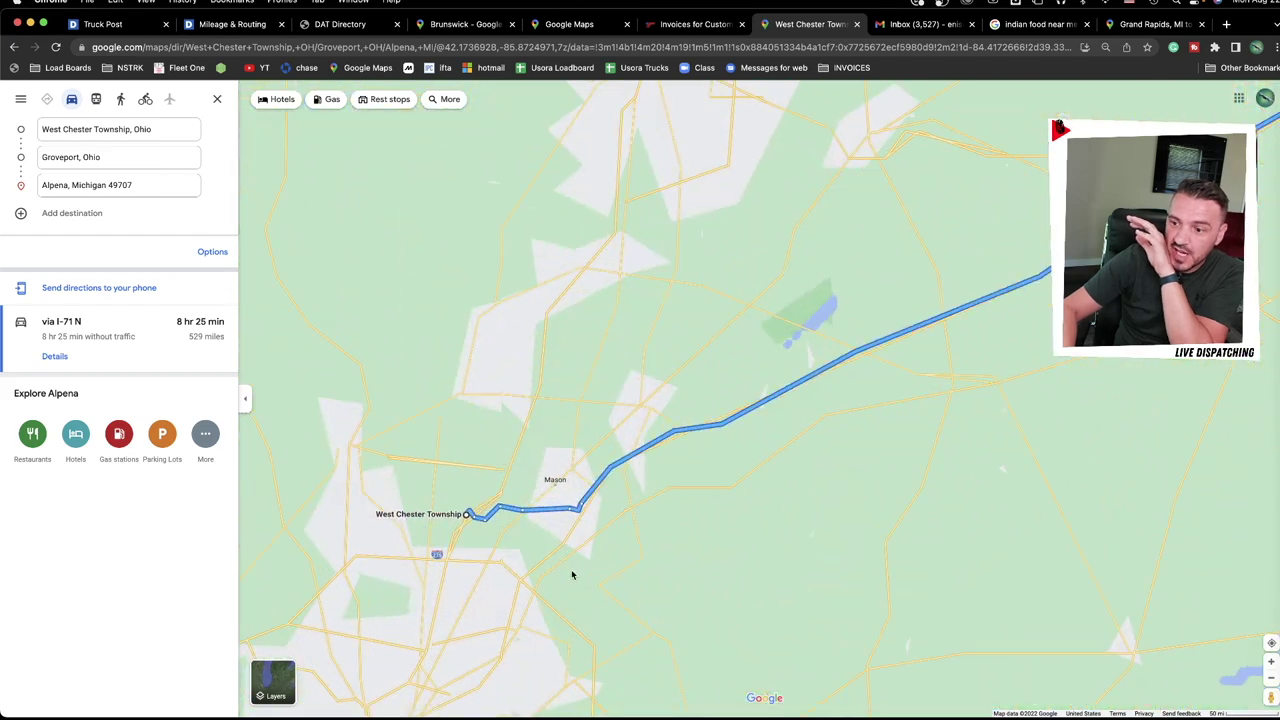
{"action": "scroll", "coordinate": [572, 575], "scroll_direction": "up", "scroll_amount": 5}
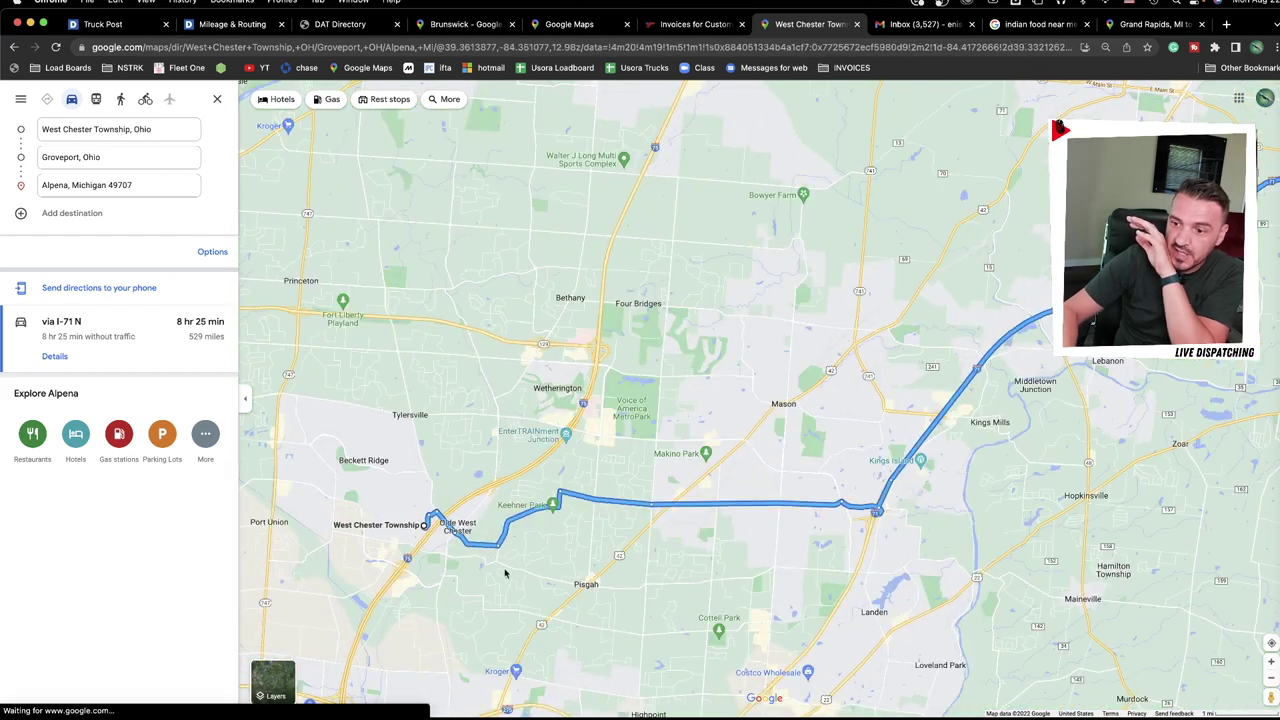
{"action": "scroll", "coordinate": [497, 576], "scroll_direction": "up", "scroll_amount": 2}
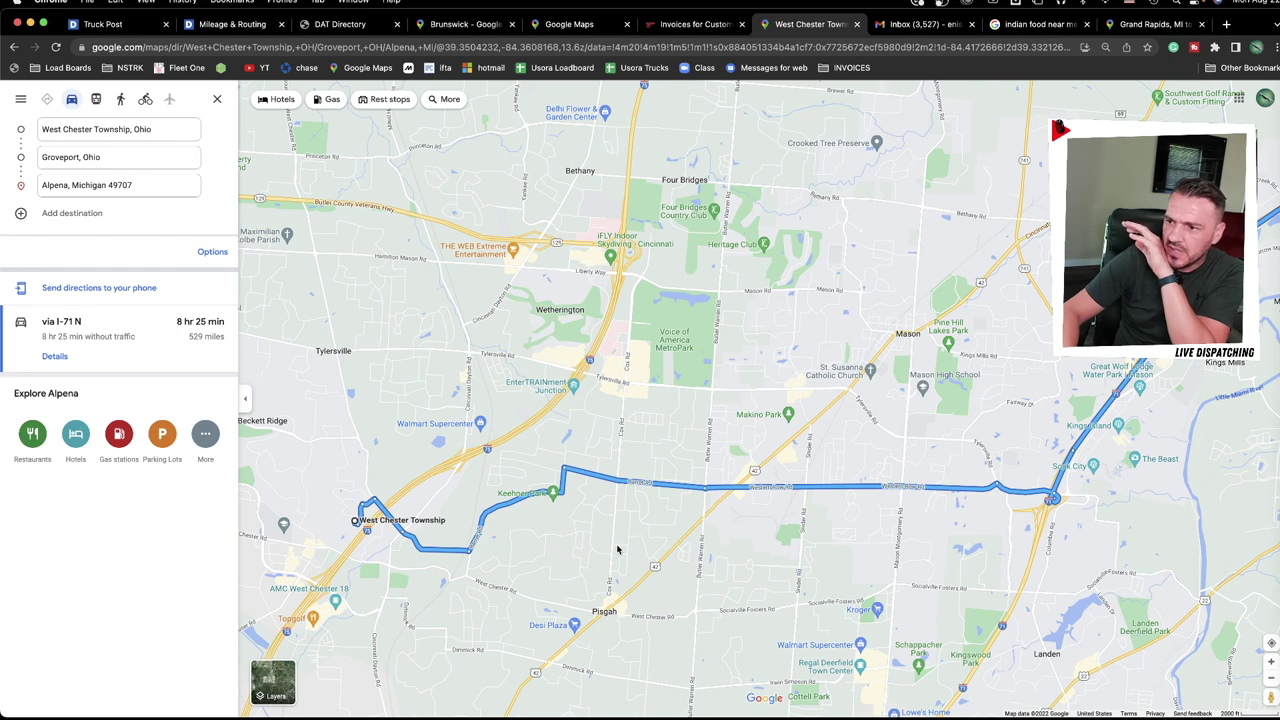
{"action": "left_click_drag", "start_coordinate": [625, 553], "coordinate": [605, 480]}
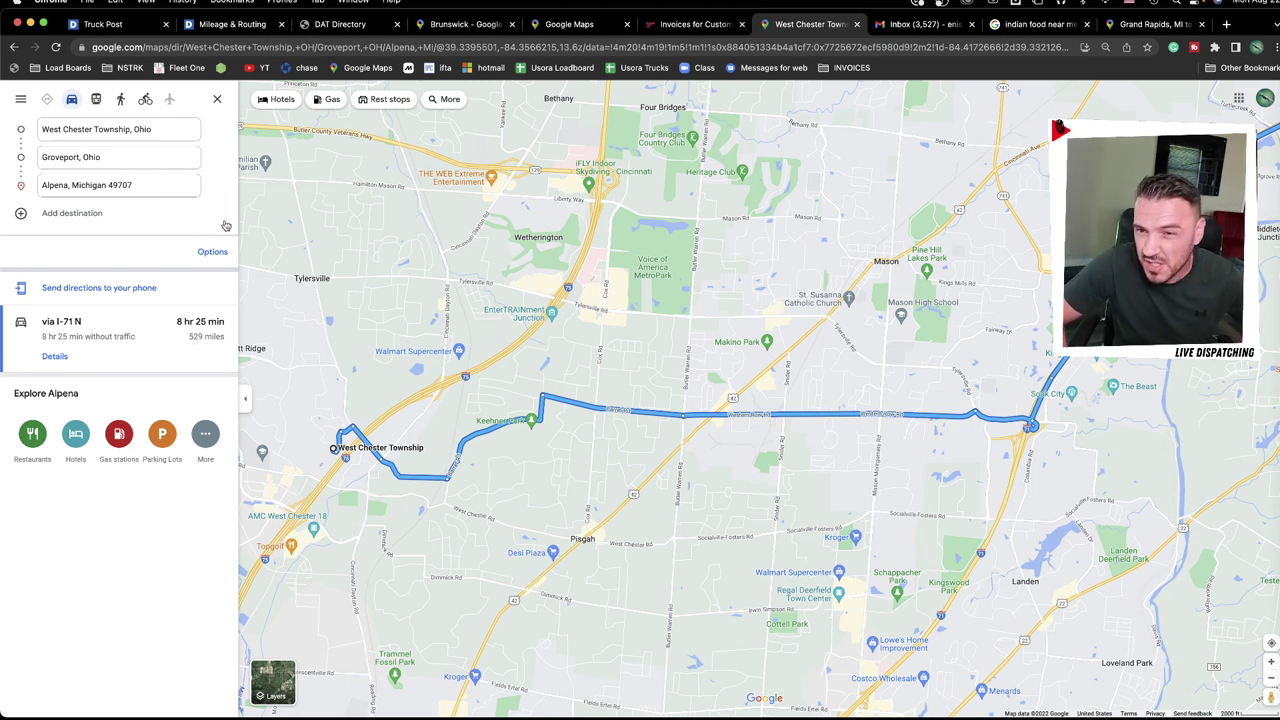
Return to the W Chester, OH truck's matches and examine the loads from Ashville, OH, Heath, OH and Franklin, OH.
{"action": "left_click", "coordinate": [121, 26]}
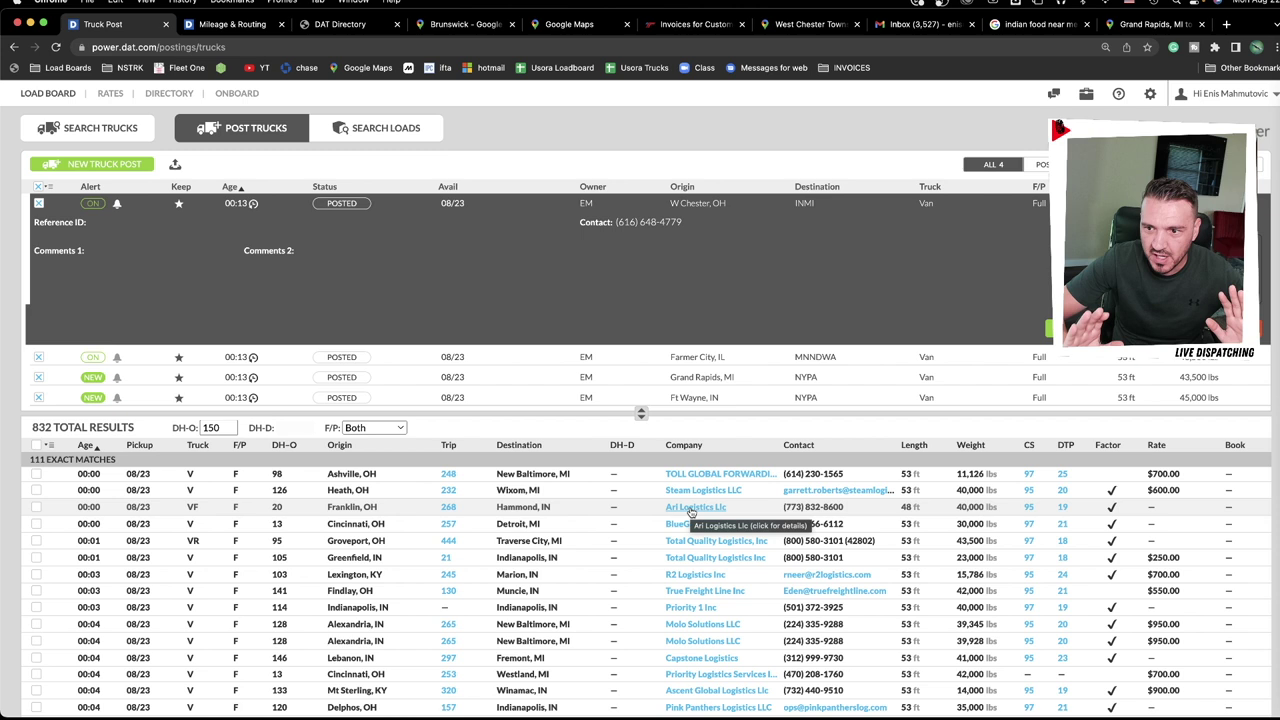
{"action": "left_click", "coordinate": [619, 476]}
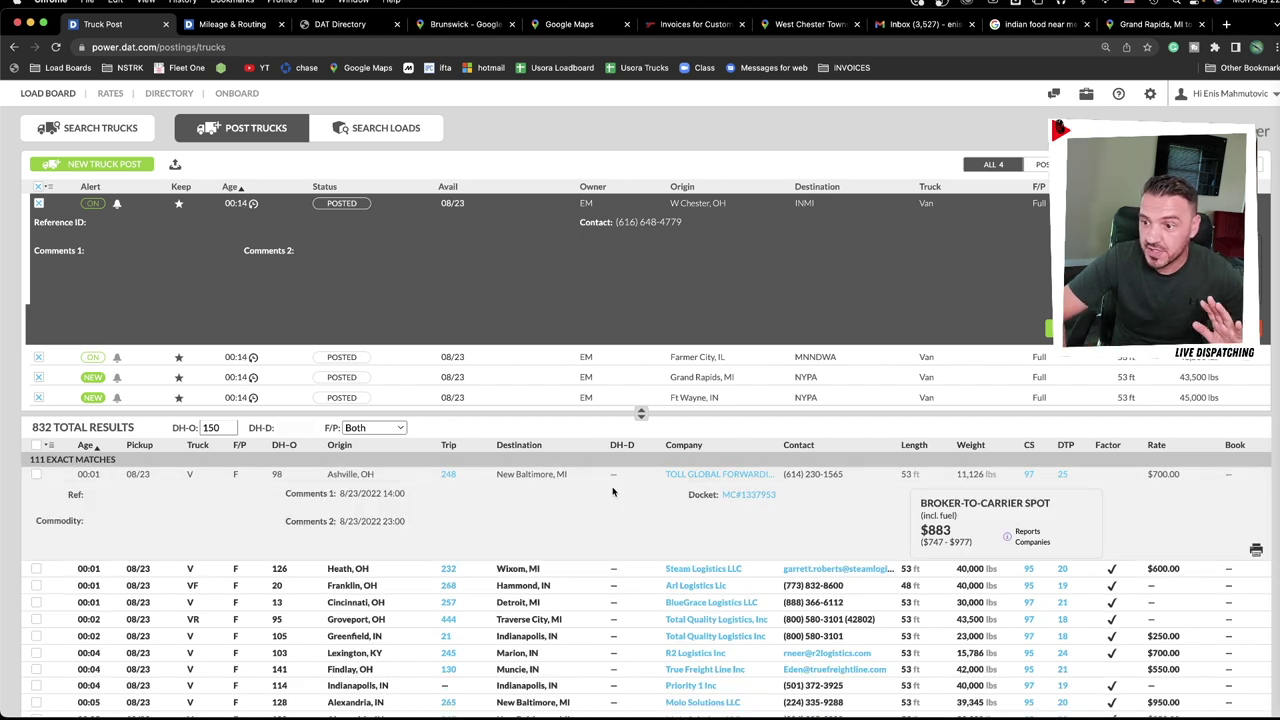
{"action": "left_click", "coordinate": [727, 475]}
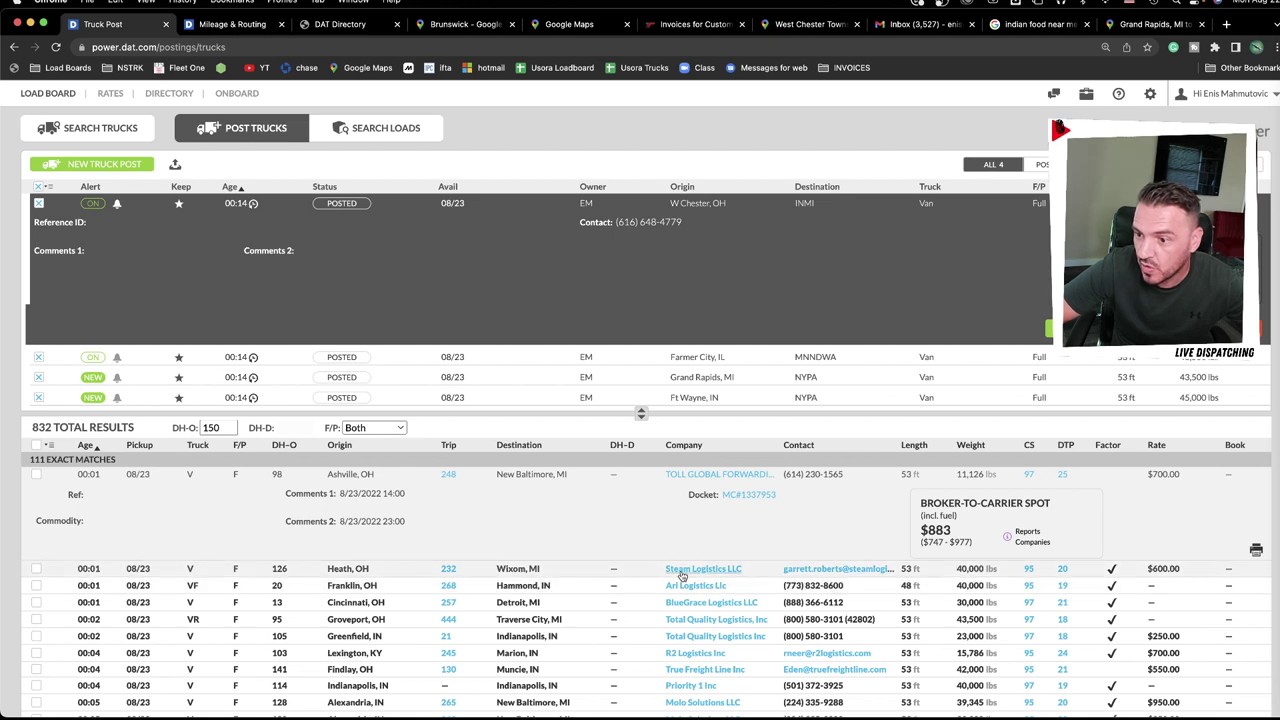
{"action": "left_click", "coordinate": [628, 588]}
{"action": "left_click", "coordinate": [703, 568]}
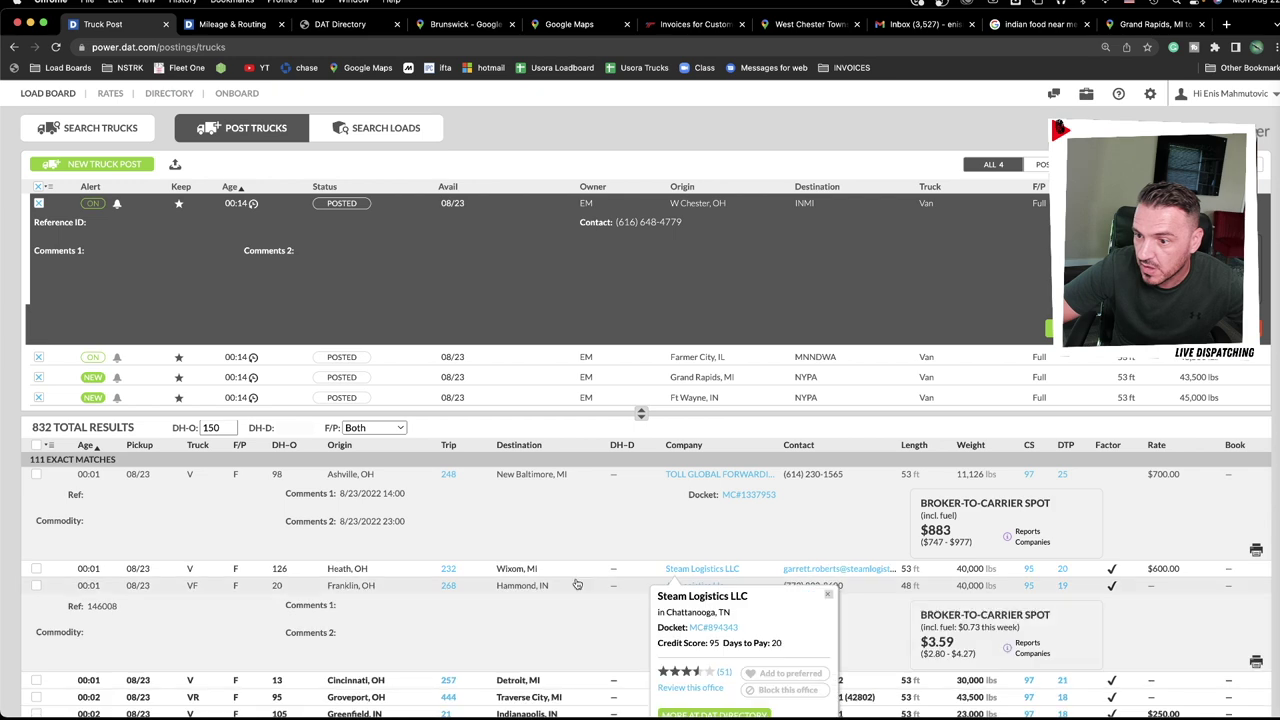
{"action": "scroll", "coordinate": [707, 676], "scroll_direction": "down", "scroll_amount": 2}
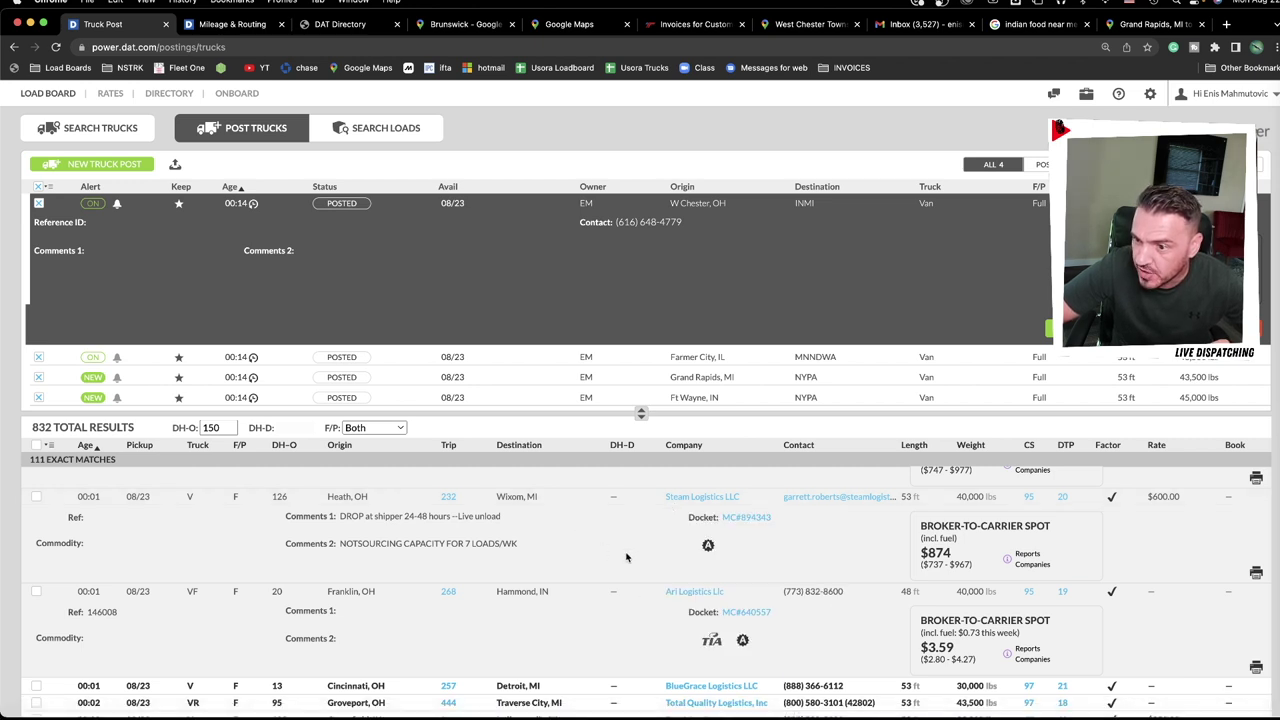
Open the DAT Directory profile for Steam Logistics LLC and examine its company information, safety data and credit profile.
{"action": "left_click", "coordinate": [756, 520]}
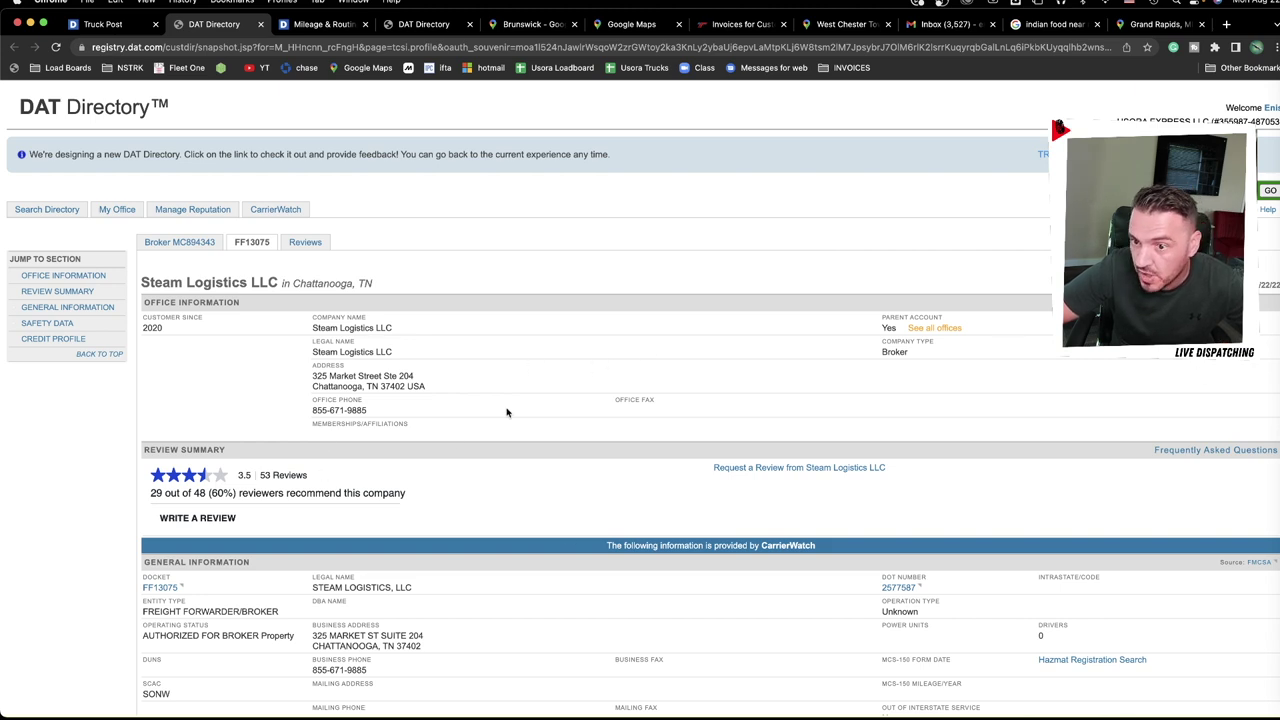
{"action": "scroll", "coordinate": [487, 557], "scroll_direction": "down", "scroll_amount": 5}
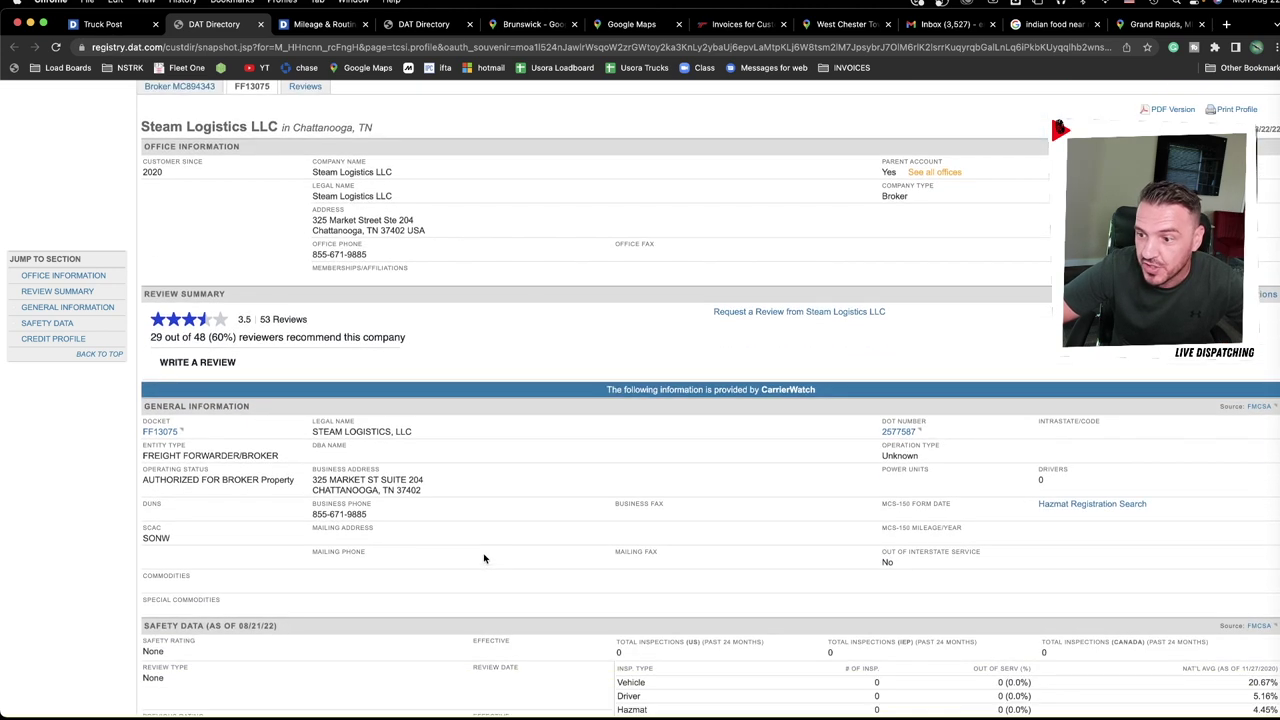
{"action": "scroll", "coordinate": [490, 550], "scroll_direction": "down", "scroll_amount": 5}
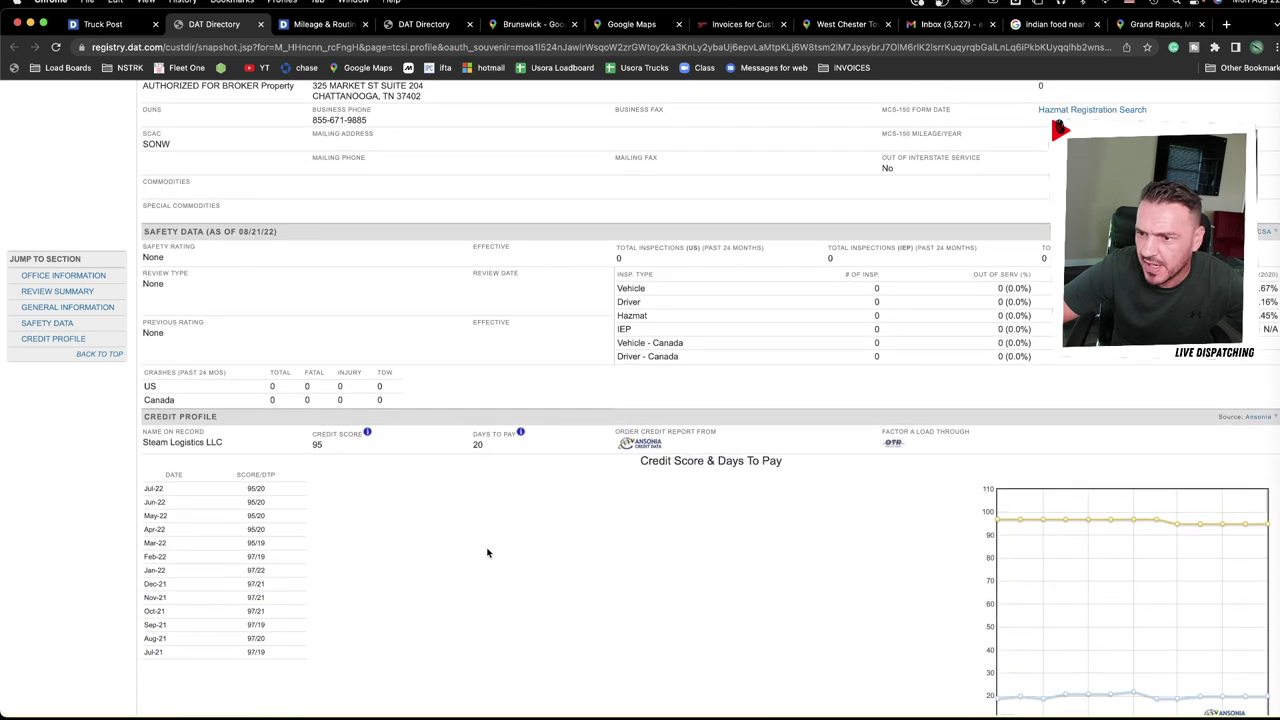
{"action": "scroll", "coordinate": [509, 511], "scroll_direction": "down", "scroll_amount": 5}
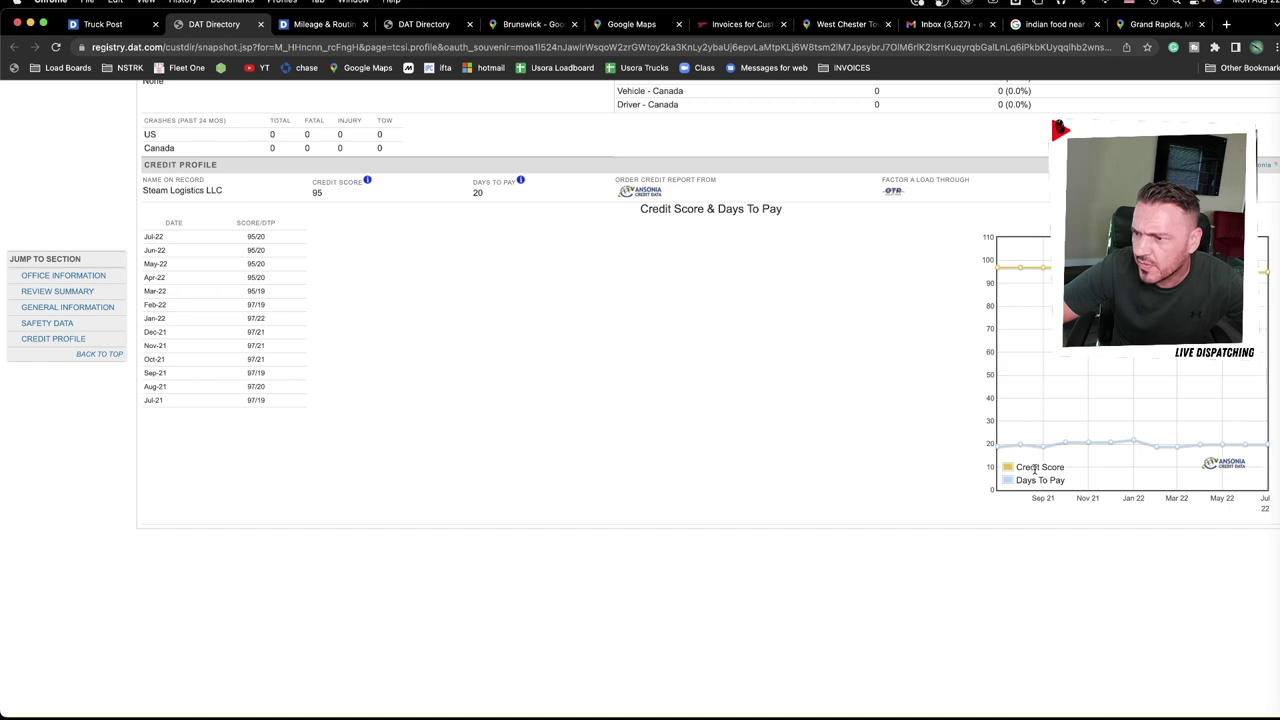
{"action": "scroll", "coordinate": [1020, 478], "scroll_direction": "down", "scroll_amount": 2}
{"action": "scroll", "coordinate": [1019, 476], "scroll_direction": "up", "scroll_amount": 6}
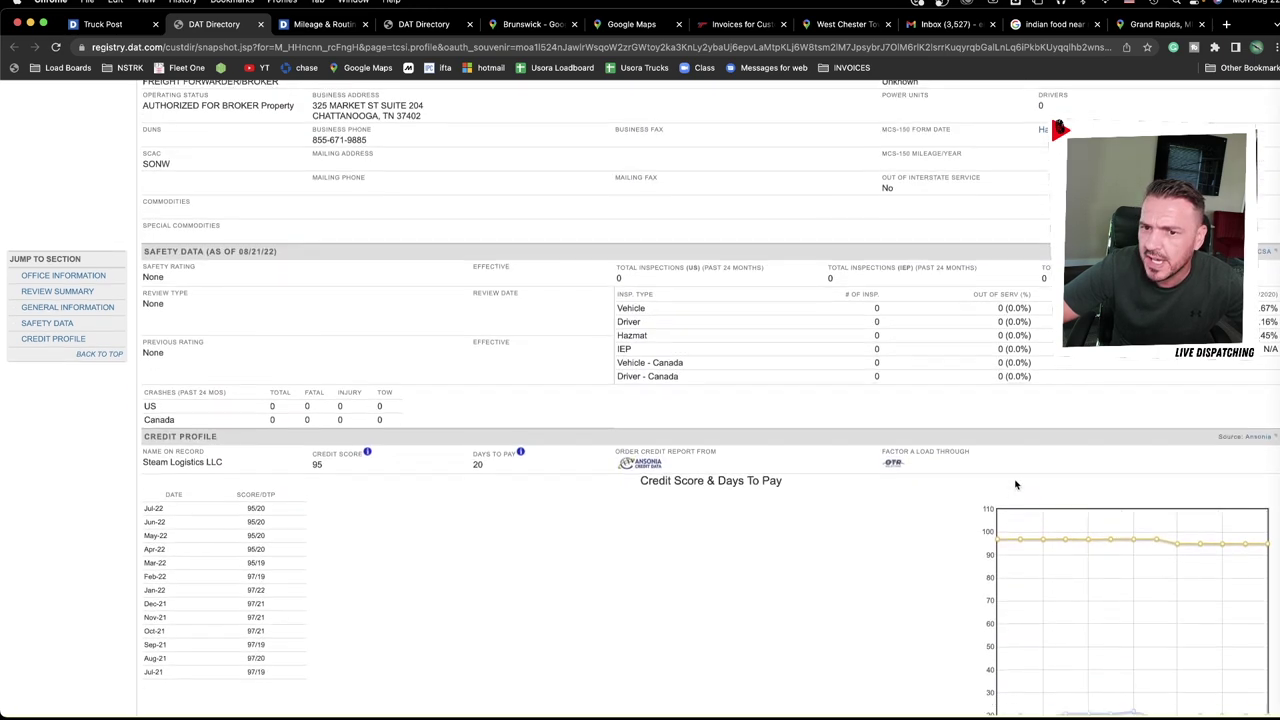
{"action": "scroll", "coordinate": [1016, 485], "scroll_direction": "up", "scroll_amount": 10}
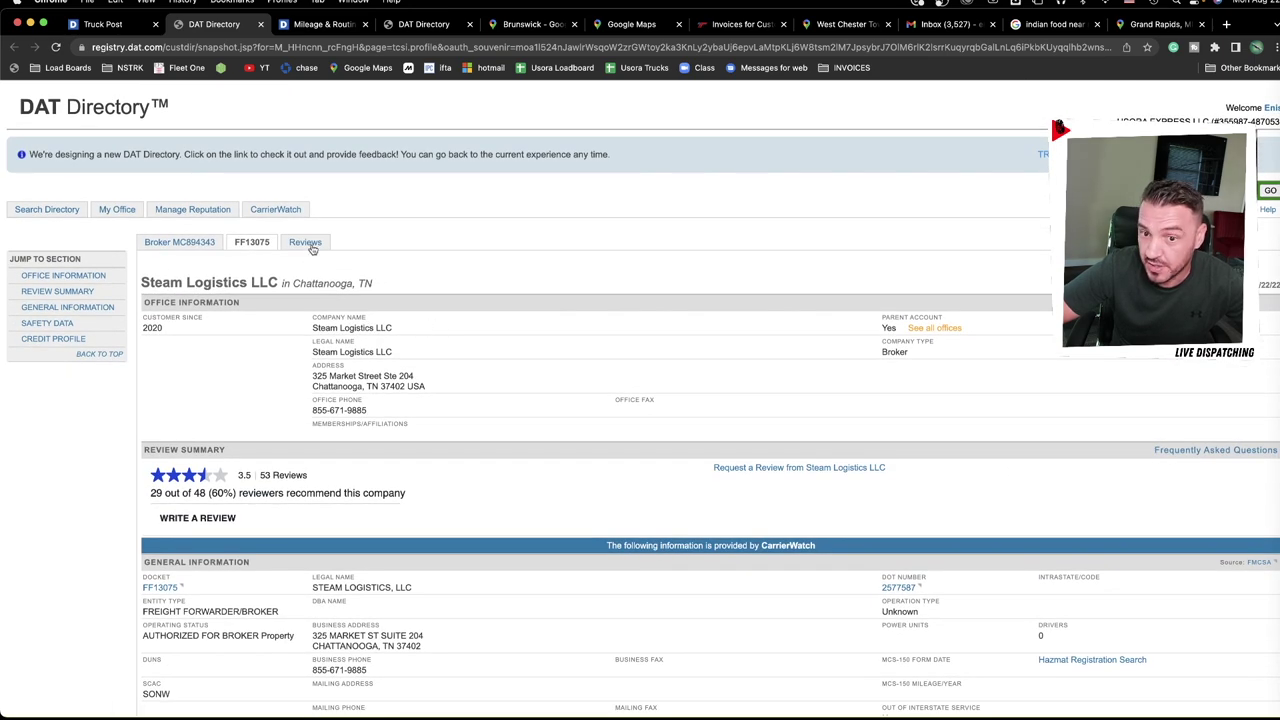
Open the reviews of Steam Logistics LLC and read its ratings and most recent reviews.
{"action": "left_click", "coordinate": [305, 243]}
{"action": "scroll", "coordinate": [554, 460], "scroll_direction": "down", "scroll_amount": 2}
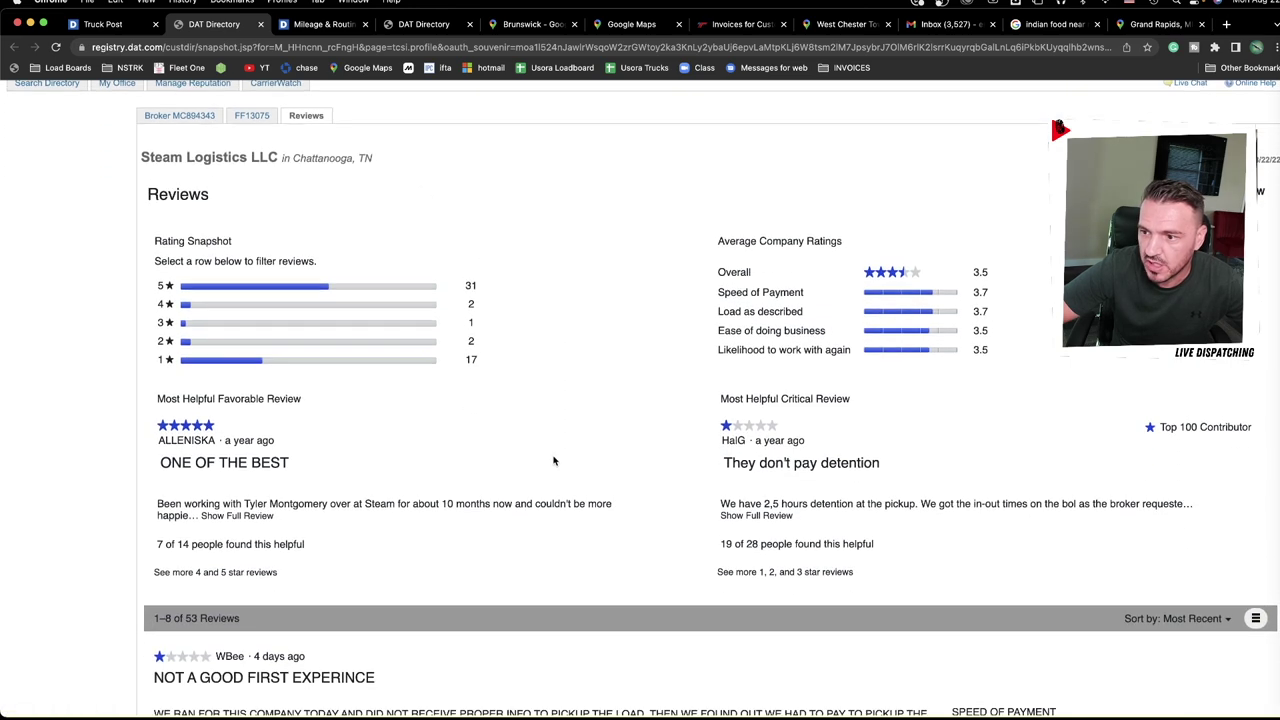
{"action": "scroll", "coordinate": [554, 460], "scroll_direction": "down", "scroll_amount": 1}
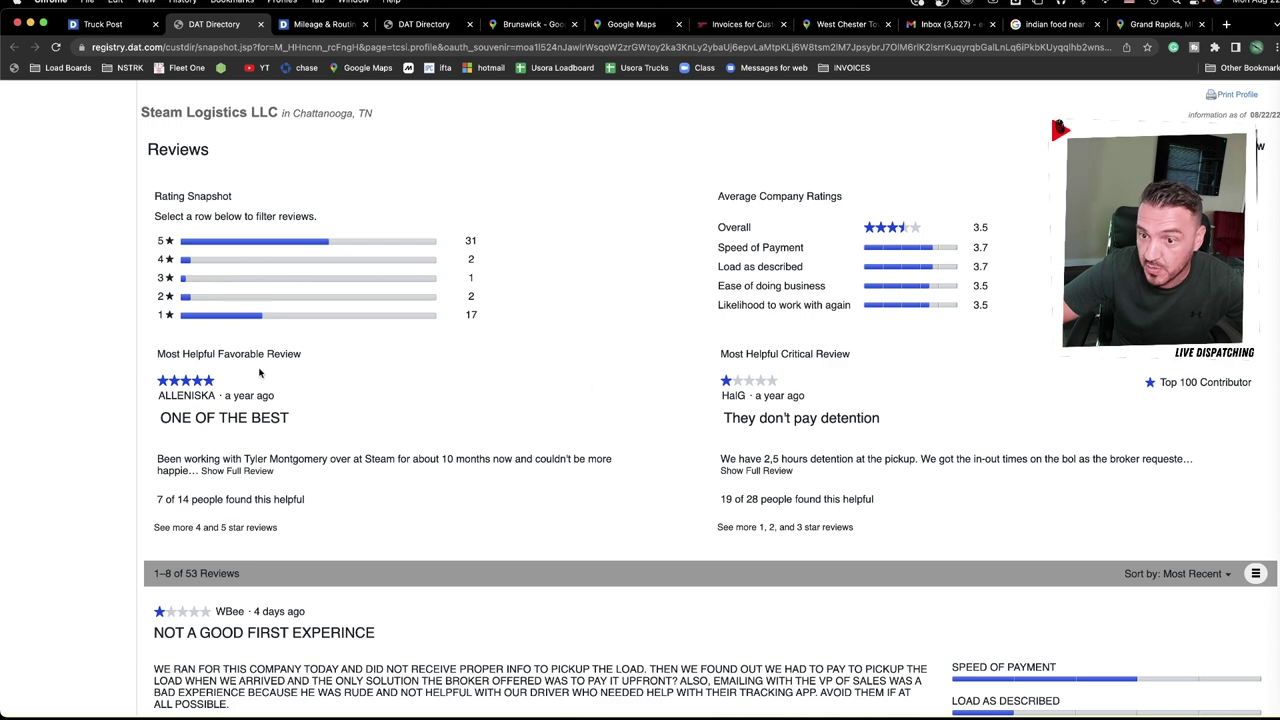
{"action": "scroll", "coordinate": [250, 474], "scroll_direction": "down", "scroll_amount": 3}
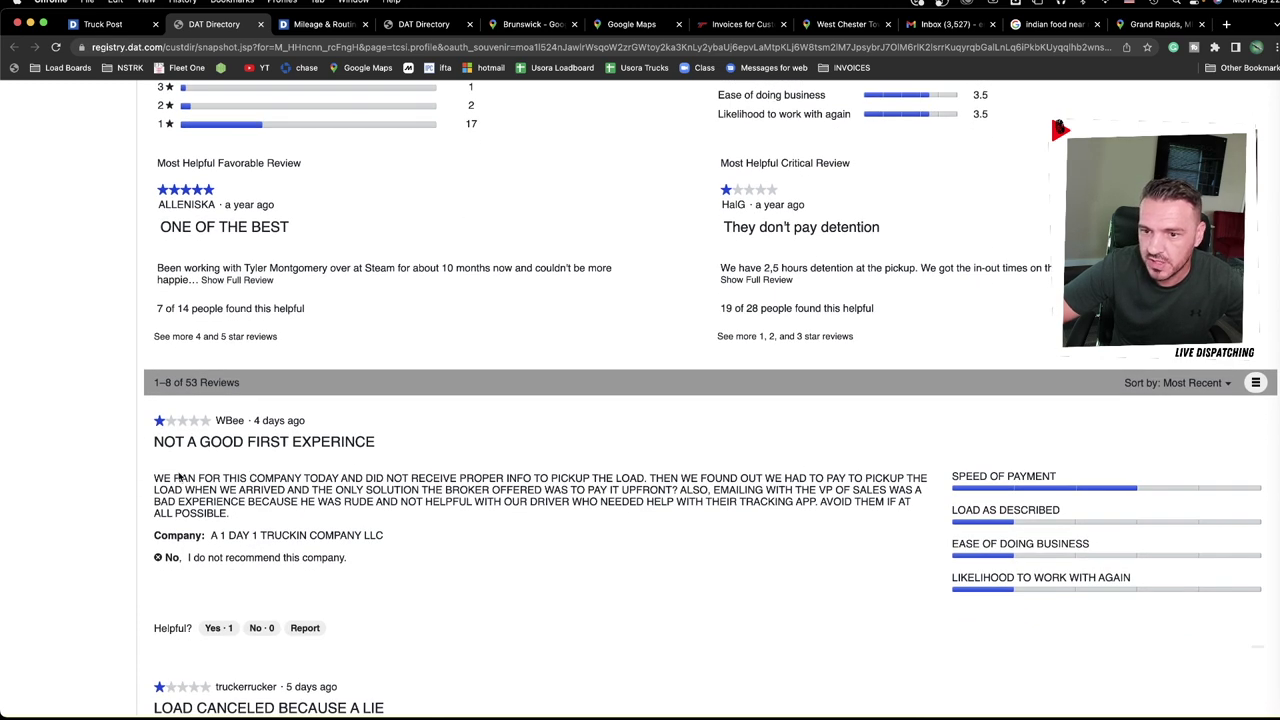
Read further reviews and the rating snapshot of Steam Logistics LLC, and close its directory profile.
{"action": "scroll", "coordinate": [252, 476], "scroll_direction": "down", "scroll_amount": 15}
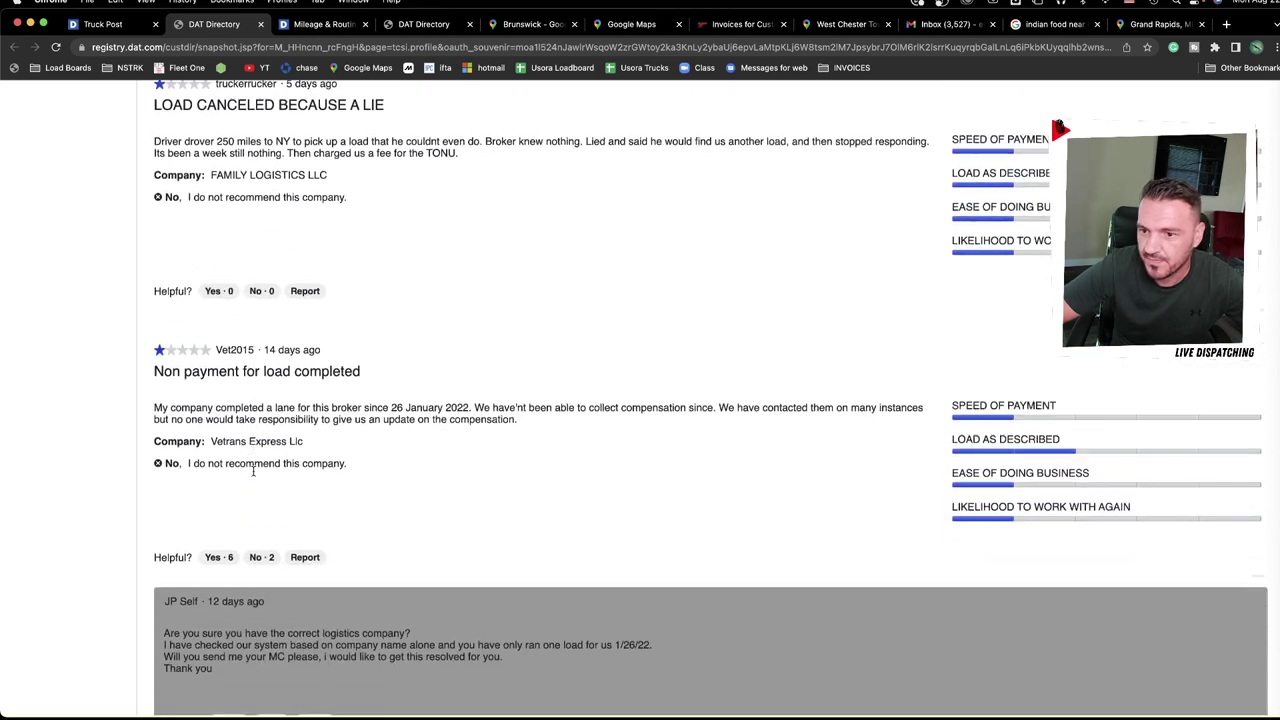
{"action": "scroll", "coordinate": [254, 476], "scroll_direction": "down", "scroll_amount": 8}
{"action": "scroll", "coordinate": [245, 690], "scroll_direction": "up", "scroll_amount": 20}
{"action": "scroll", "coordinate": [245, 692], "scroll_direction": "down", "scroll_amount": 1}
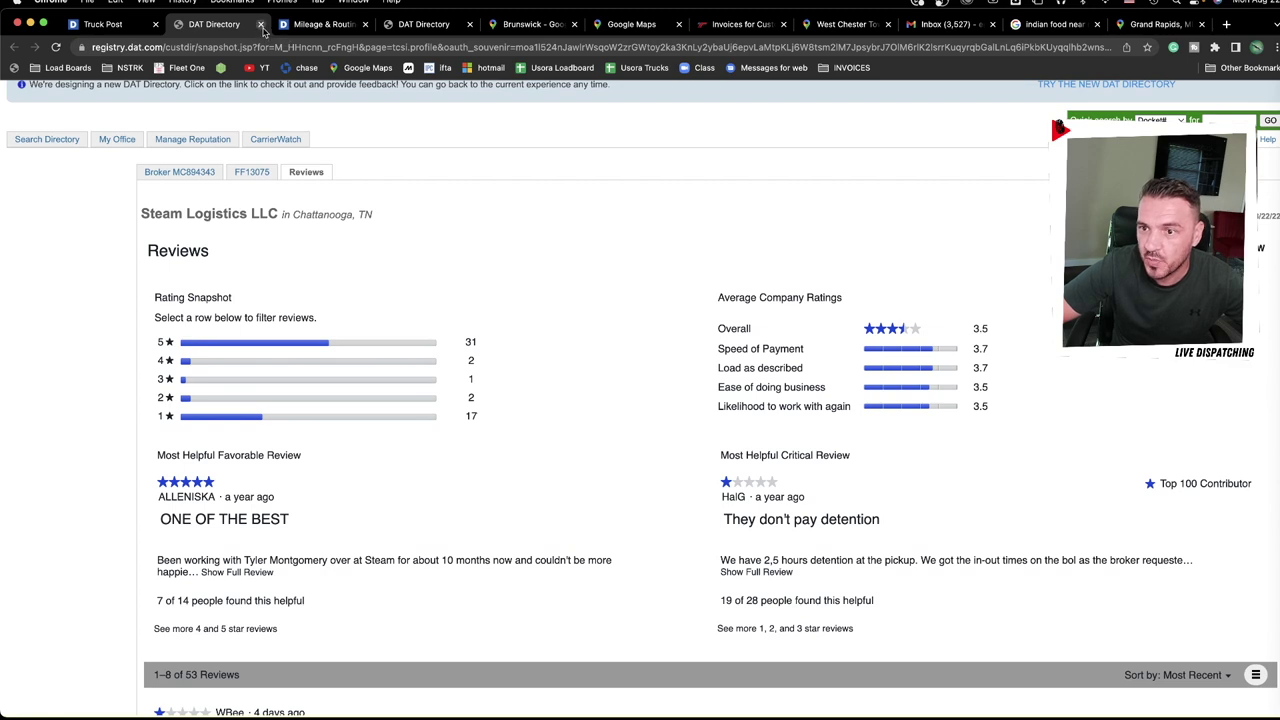
{"action": "left_click", "coordinate": [260, 24]}
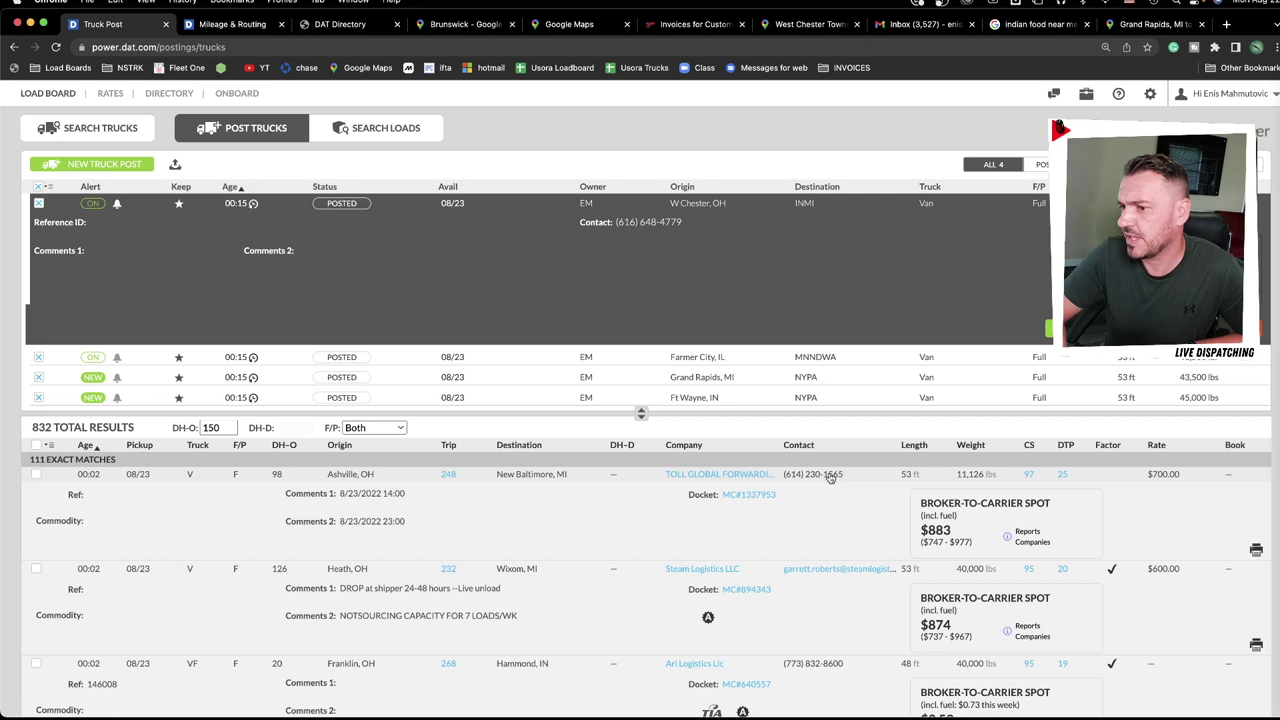
Check the link options for the contact e-mail of the Heath, OH load and dismiss them.
{"action": "right_click", "coordinate": [855, 570]}
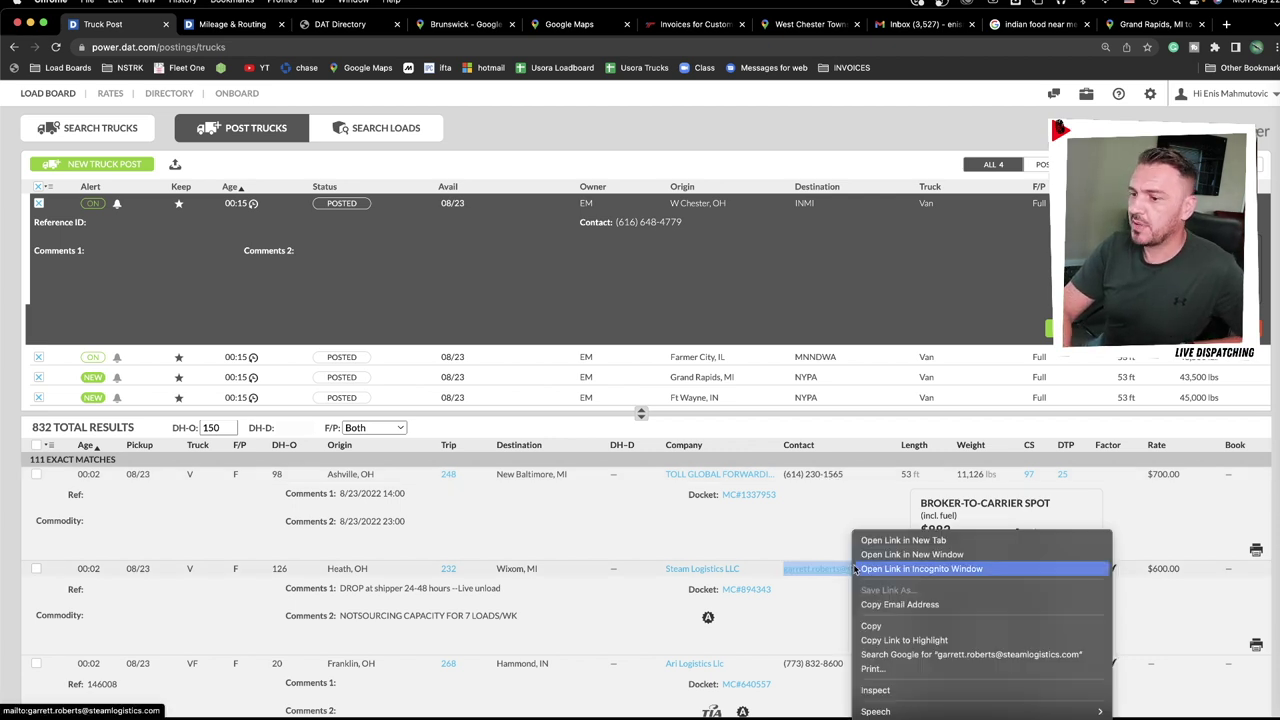
{"action": "left_click", "coordinate": [815, 515]}
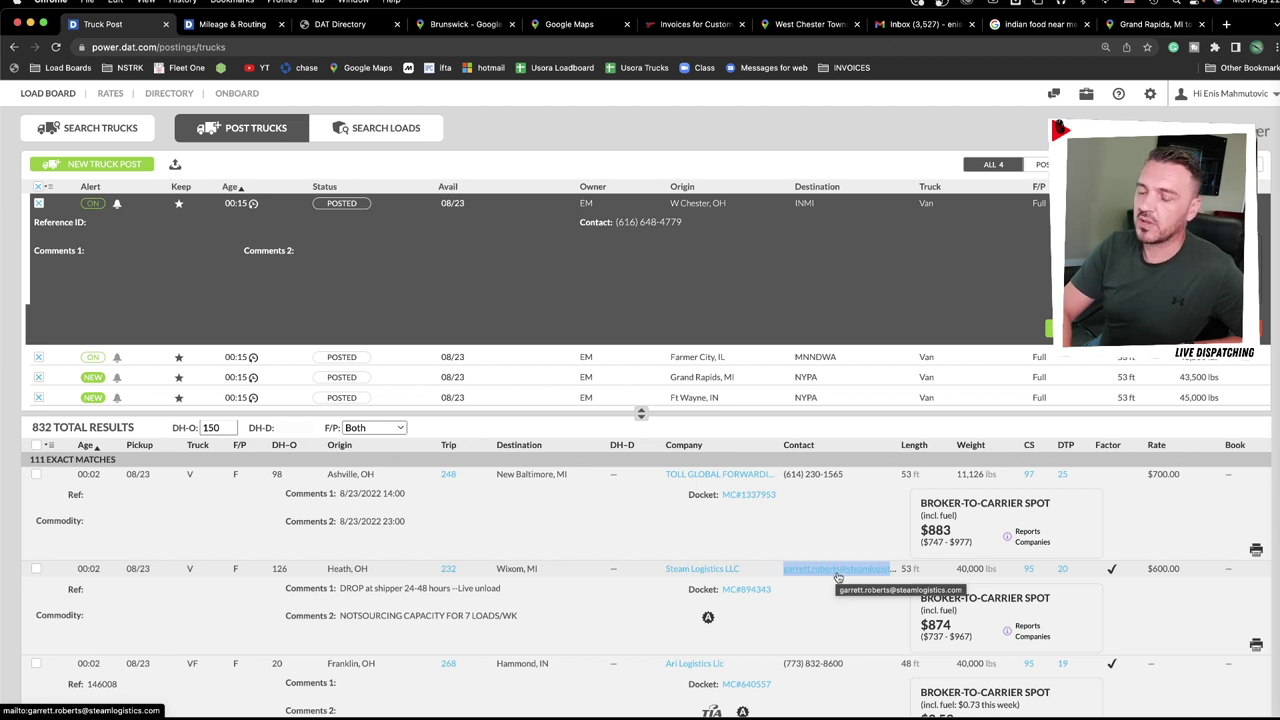
{"action": "left_click", "coordinate": [830, 521]}
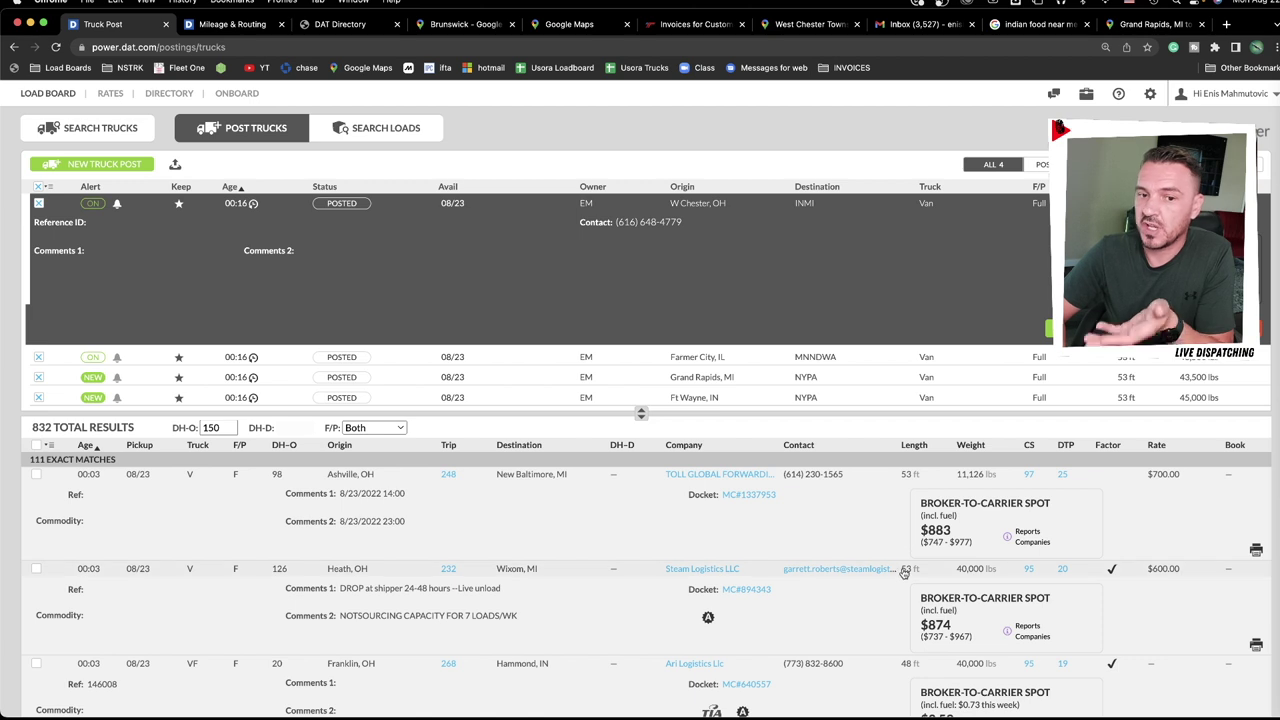
Compare the trailer length and weight of the Ashville, OH, Heath, OH and Franklin, OH loads.
{"action": "scroll", "coordinate": [906, 580], "scroll_direction": "down", "scroll_amount": 2}
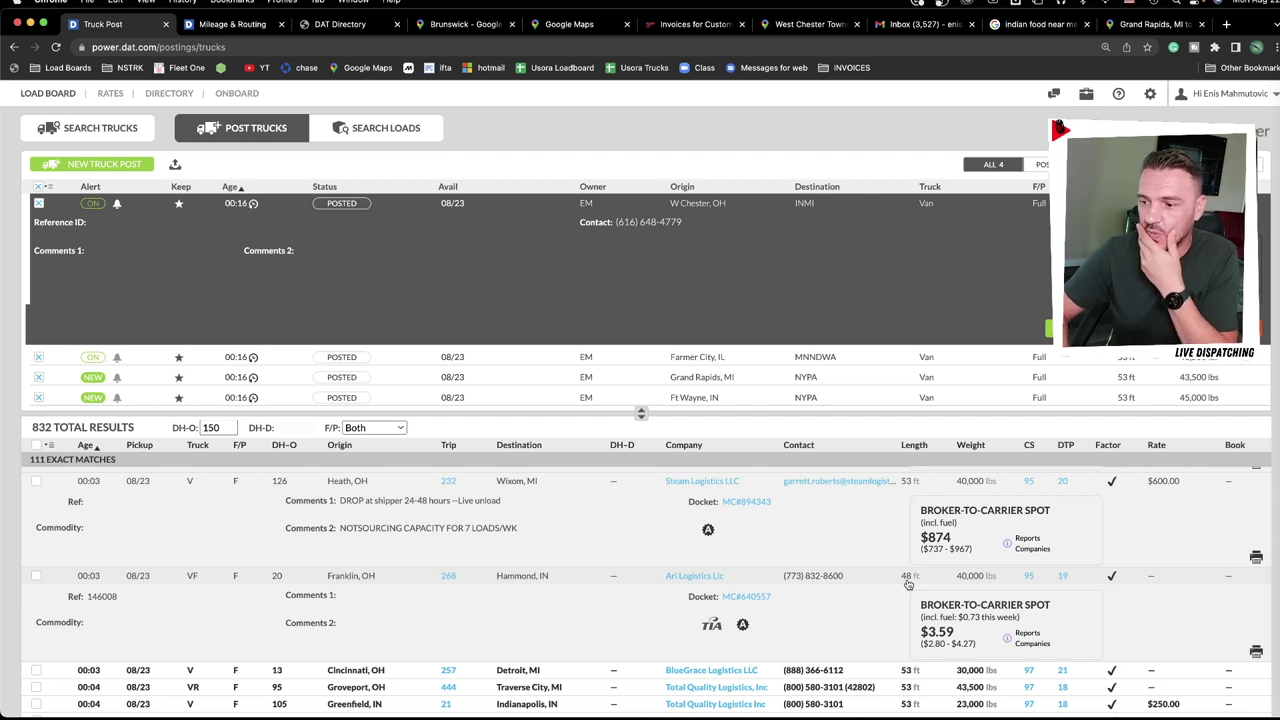
{"action": "scroll", "coordinate": [908, 585], "scroll_direction": "up", "scroll_amount": 2}
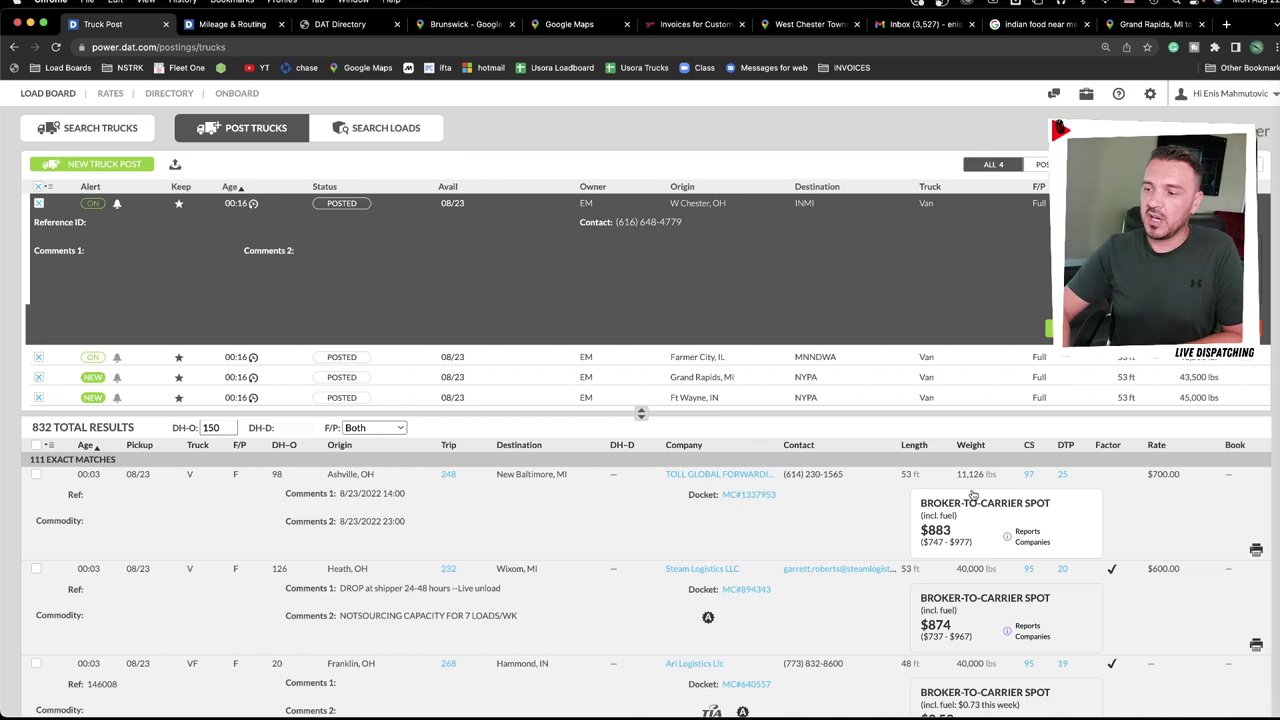
{"action": "scroll", "coordinate": [964, 607], "scroll_direction": "down", "scroll_amount": 1}
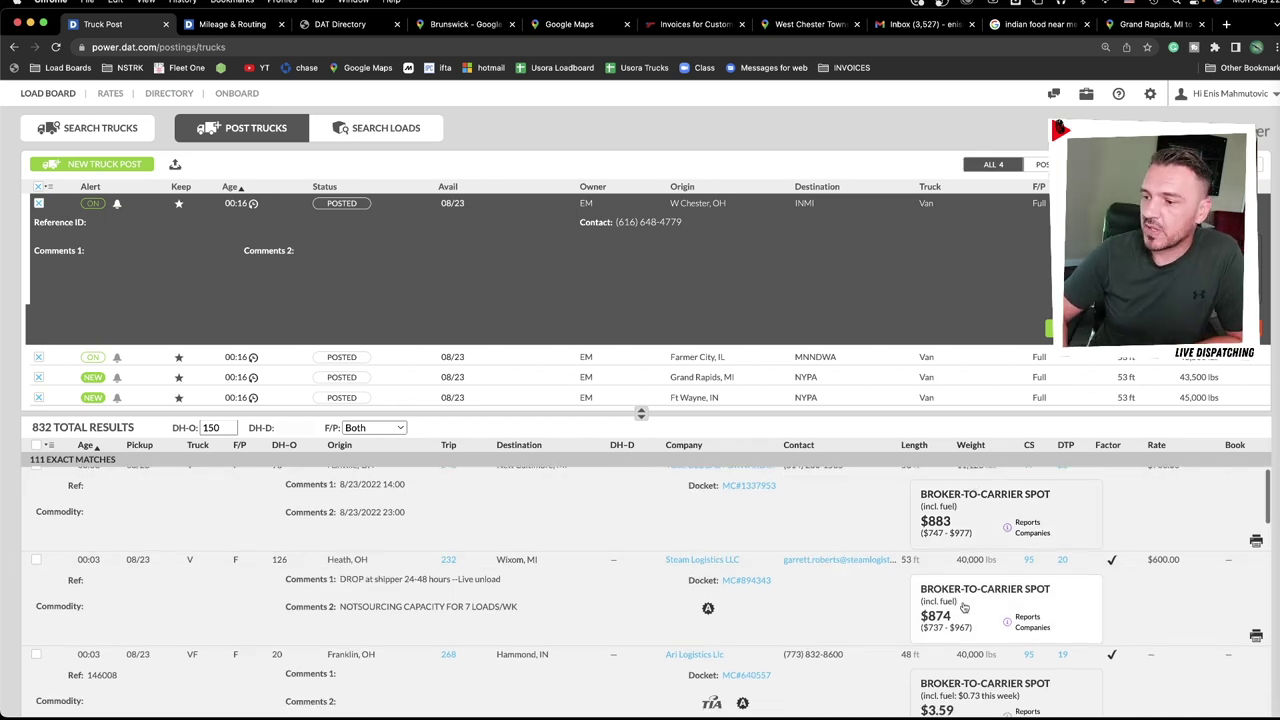
{"action": "scroll", "coordinate": [970, 490], "scroll_direction": "up", "scroll_amount": 1}
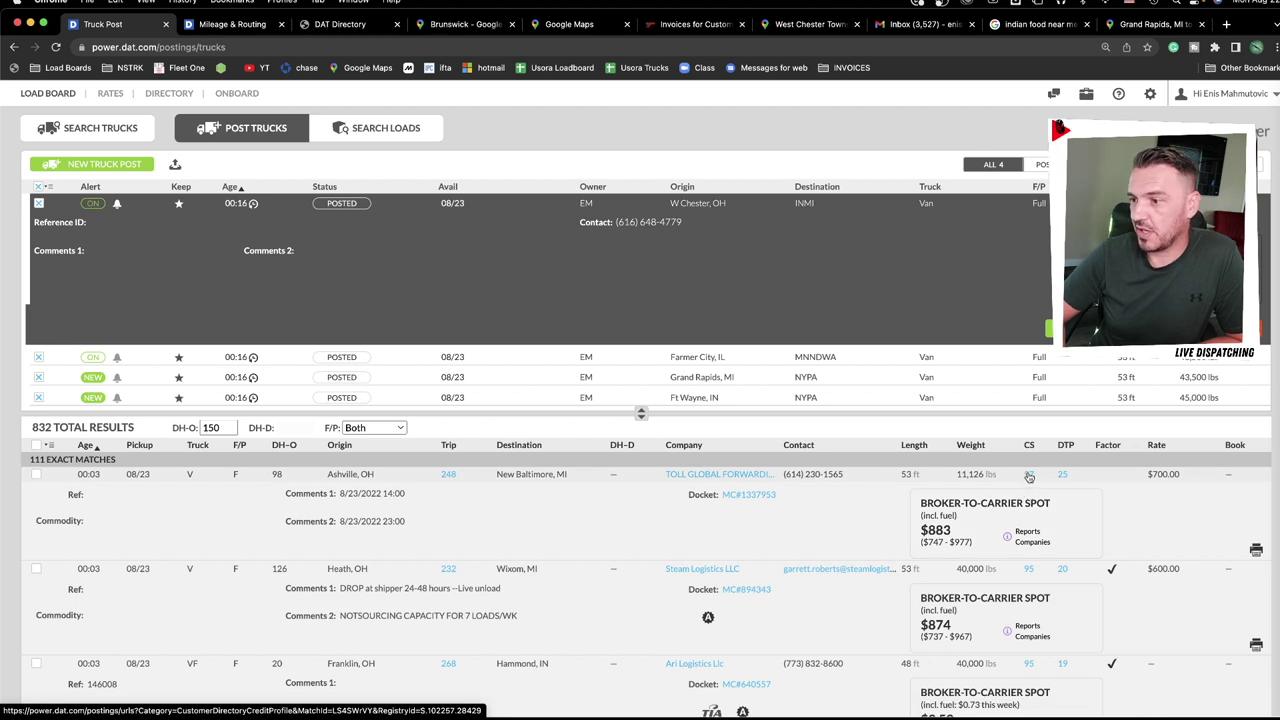
View the company summary of the Ashville, OH load's broker and compare credit scores across the matching loads.
{"action": "left_click", "coordinate": [732, 477]}
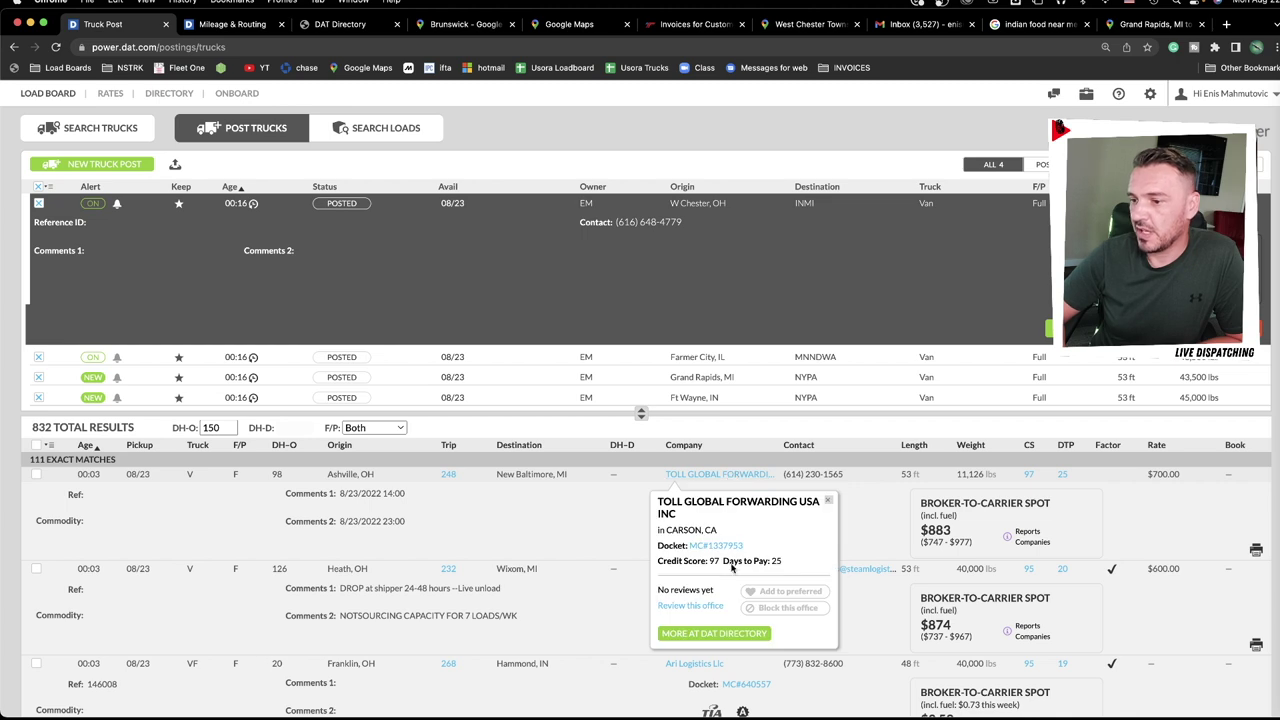
{"action": "left_click", "coordinate": [1128, 516]}
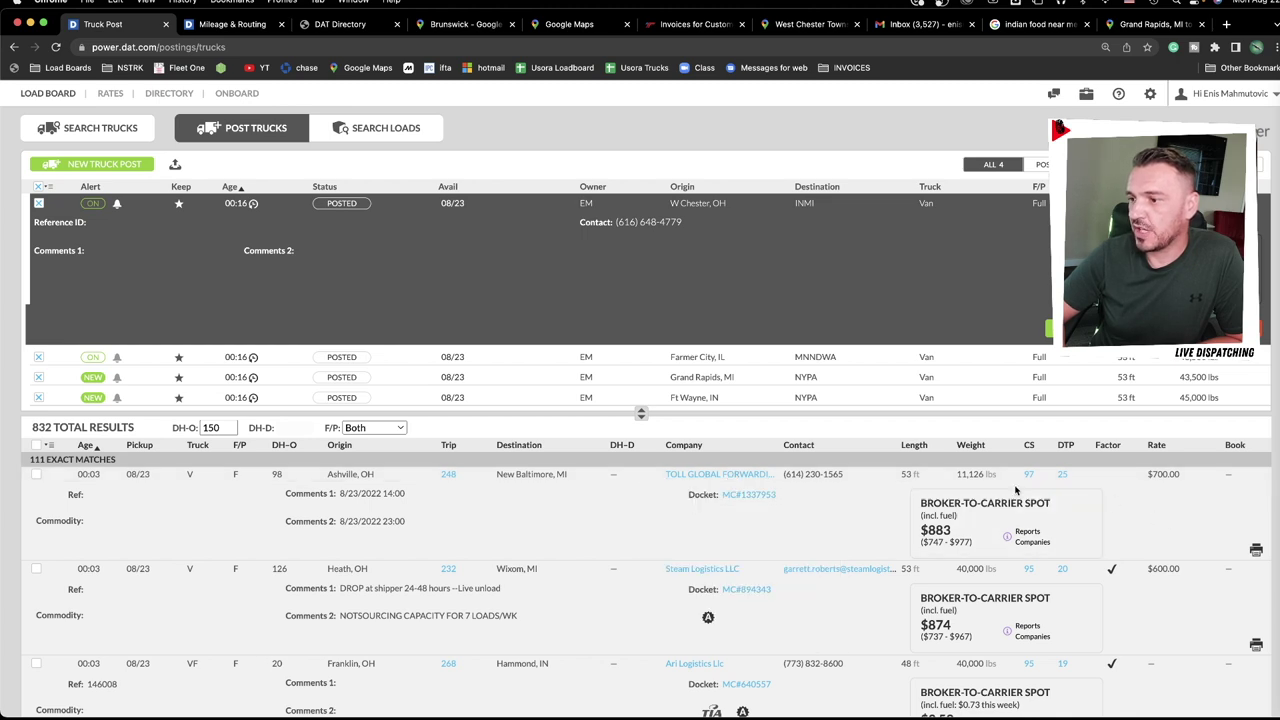
{"action": "scroll", "coordinate": [1037, 504], "scroll_direction": "down", "scroll_amount": 5}
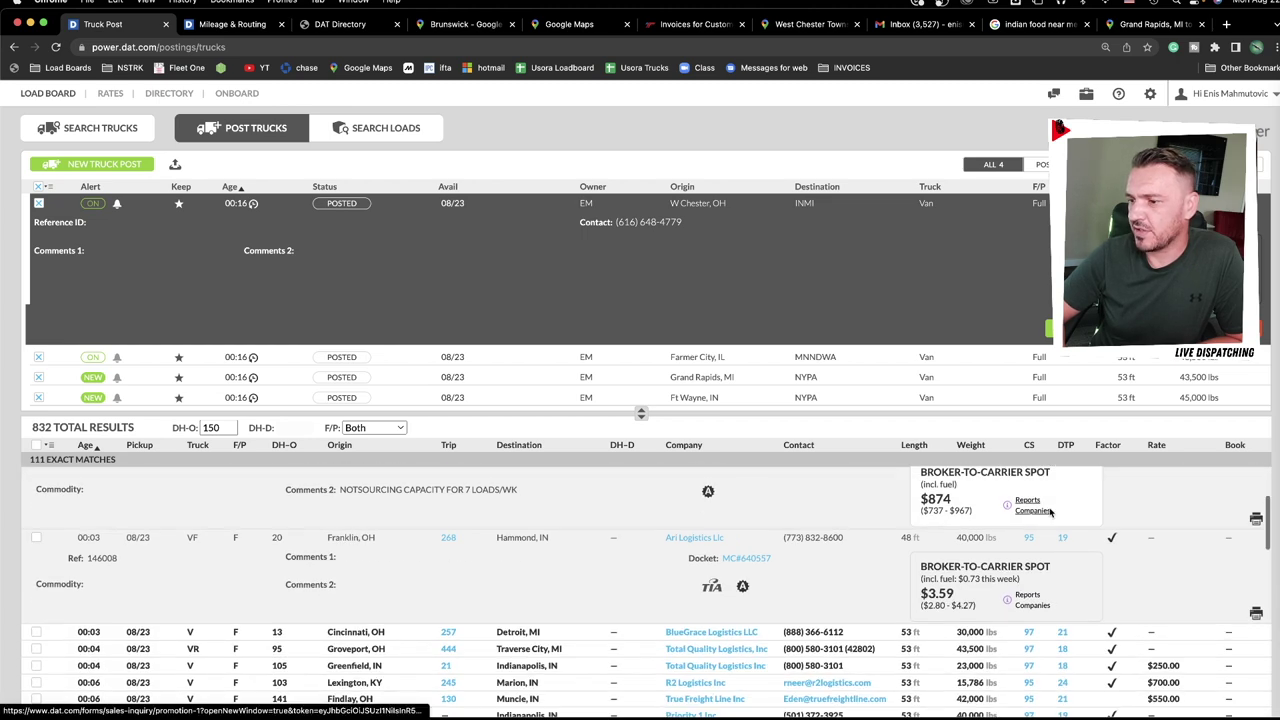
{"action": "scroll", "coordinate": [1037, 536], "scroll_direction": "down", "scroll_amount": 5}
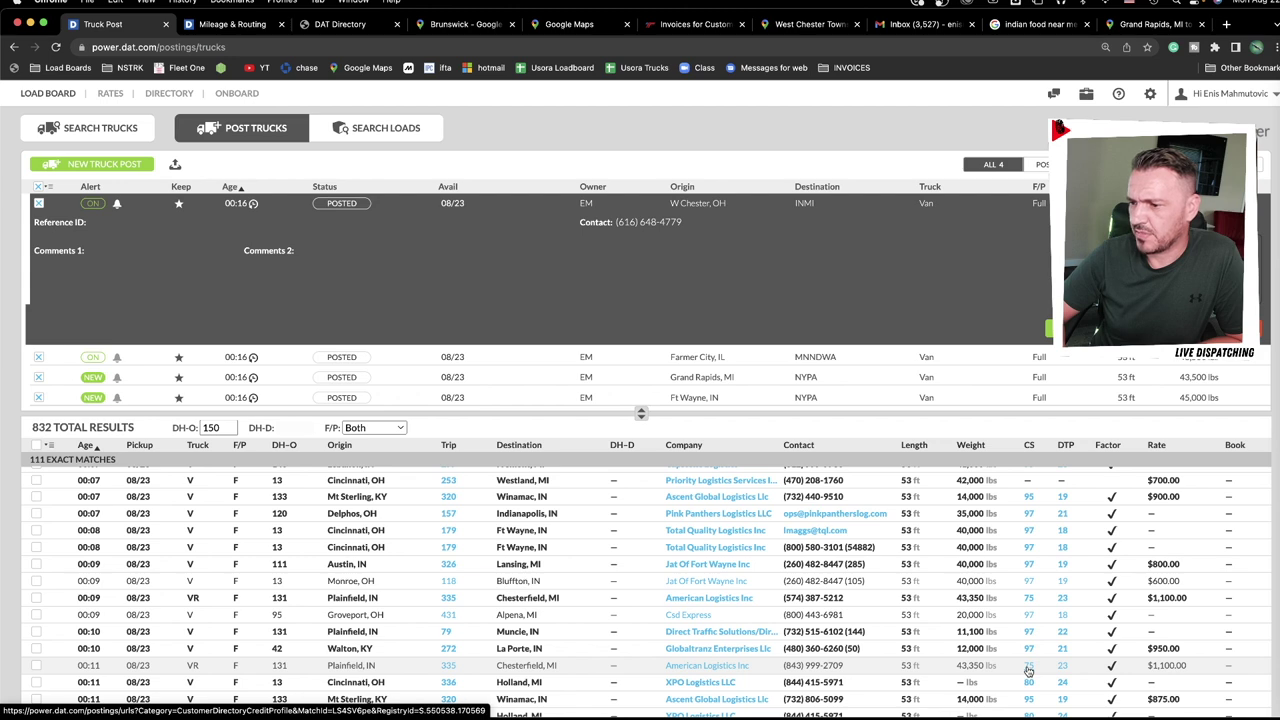
{"action": "scroll", "coordinate": [1028, 670], "scroll_direction": "up", "scroll_amount": 10}
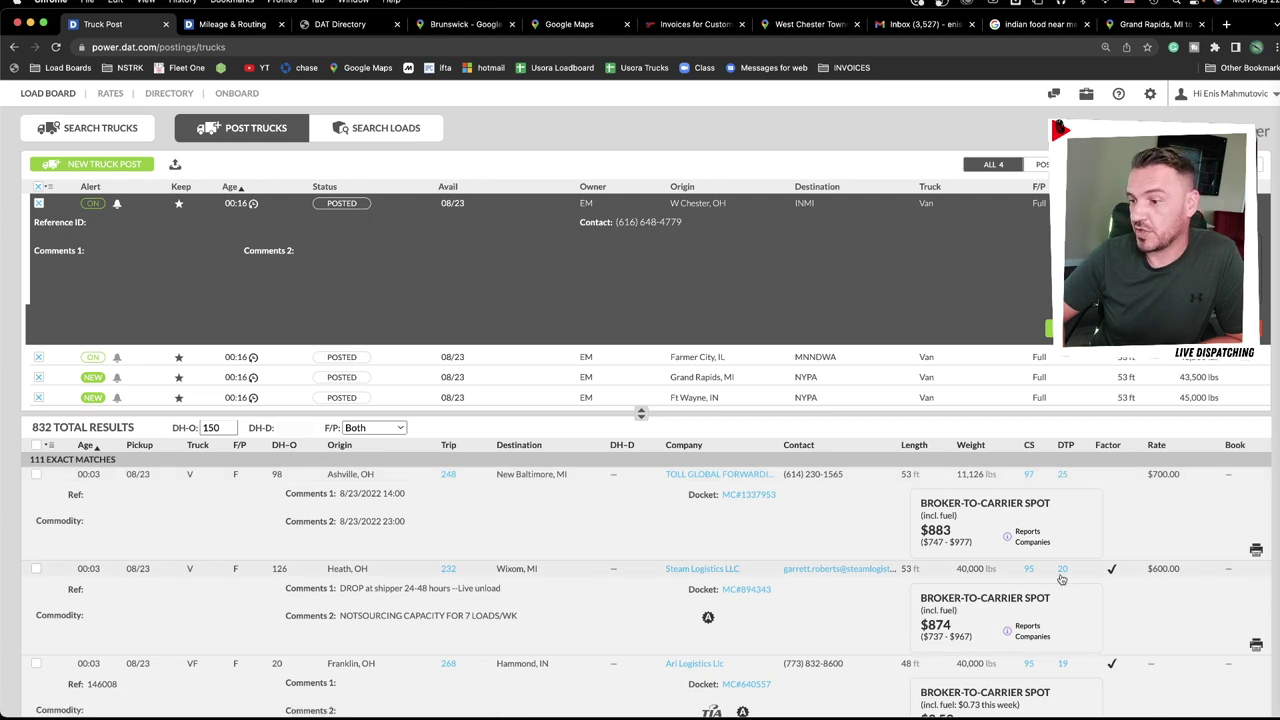
Compare the brokers' days-to-pay values throughout the W Chester, OH truck's exact matches.
{"action": "scroll", "coordinate": [1062, 578], "scroll_direction": "down", "scroll_amount": 3}
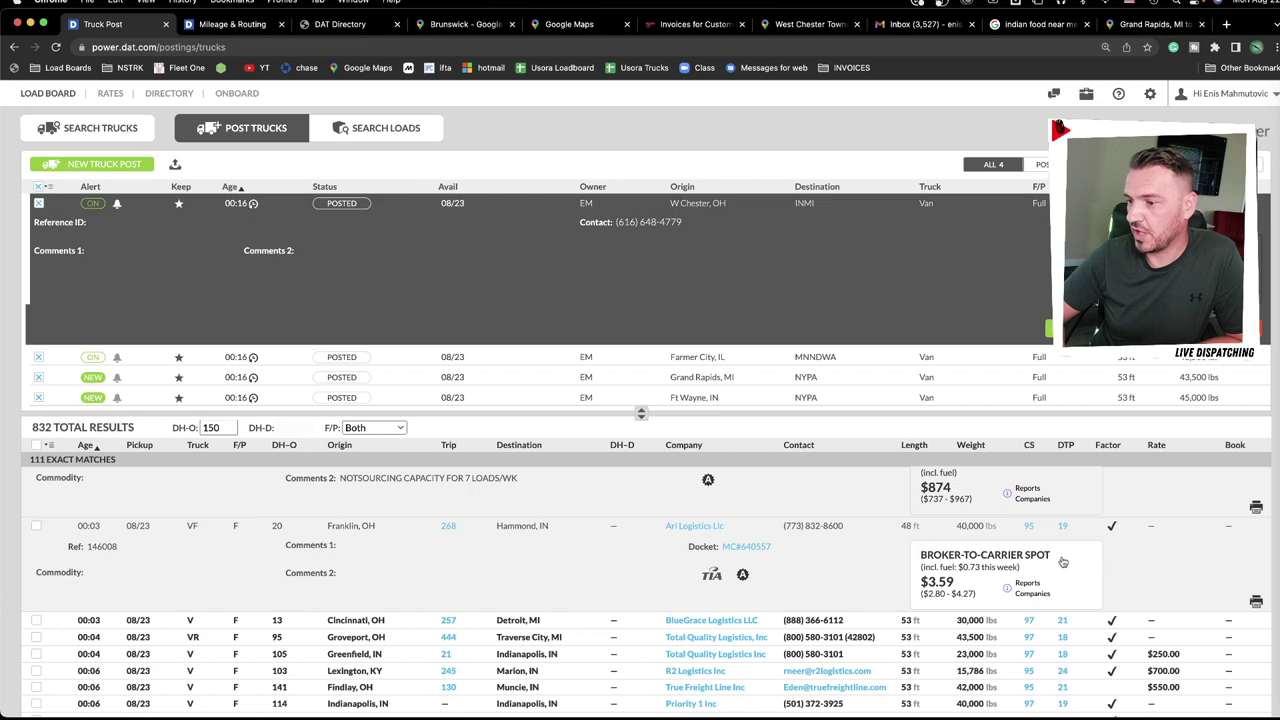
{"action": "scroll", "coordinate": [1062, 580], "scroll_direction": "down", "scroll_amount": 1}
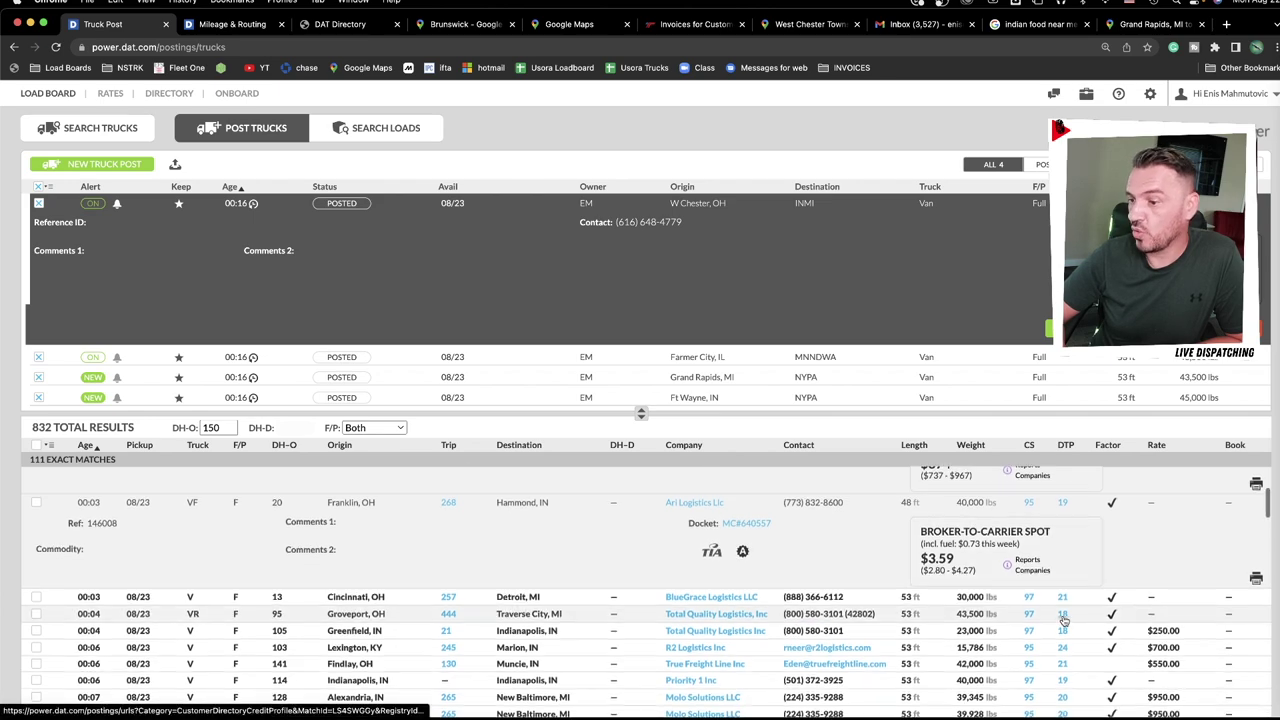
{"action": "scroll", "coordinate": [1064, 620], "scroll_direction": "down", "scroll_amount": 3}
{"action": "scroll", "coordinate": [1070, 612], "scroll_direction": "down", "scroll_amount": 2}
{"action": "scroll", "coordinate": [1080, 607], "scroll_direction": "down", "scroll_amount": 3}
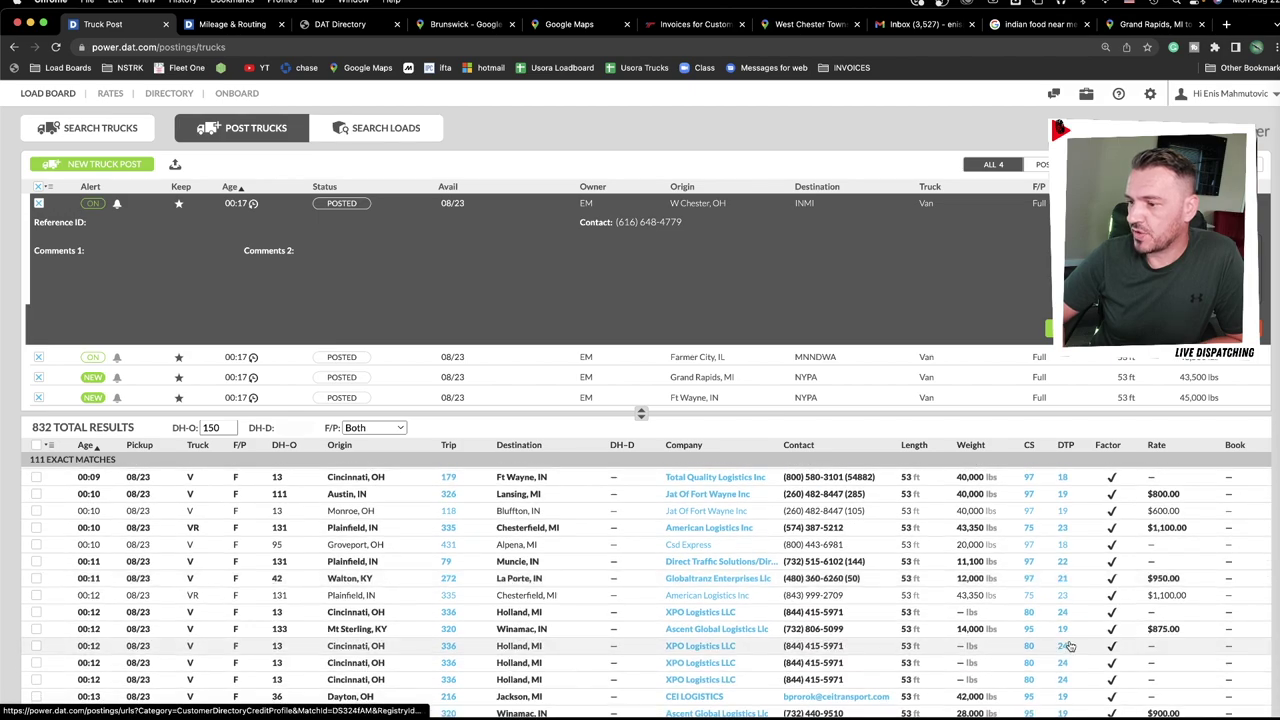
{"action": "scroll", "coordinate": [1070, 646], "scroll_direction": "down", "scroll_amount": 5}
{"action": "scroll", "coordinate": [1072, 676], "scroll_direction": "down", "scroll_amount": 5}
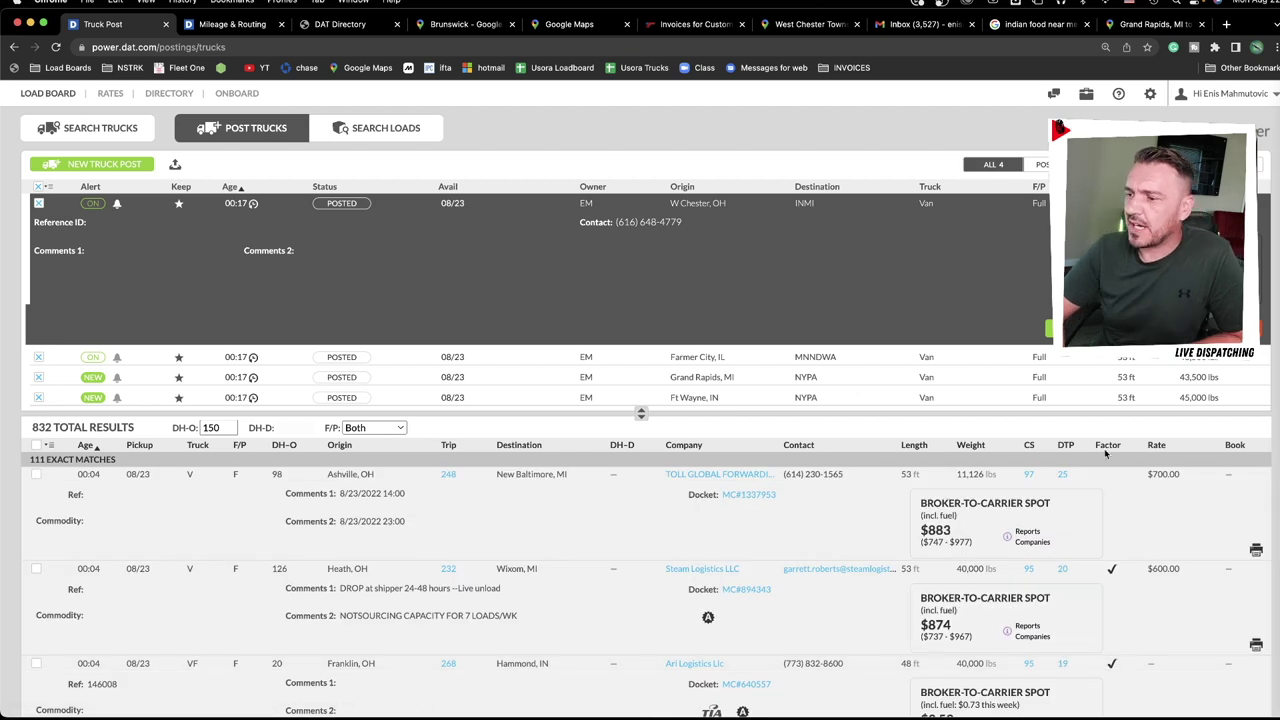
Open the factoring sign-up page from the Heath, OH load twice, closing it each time.
{"action": "left_click", "coordinate": [1113, 570]}
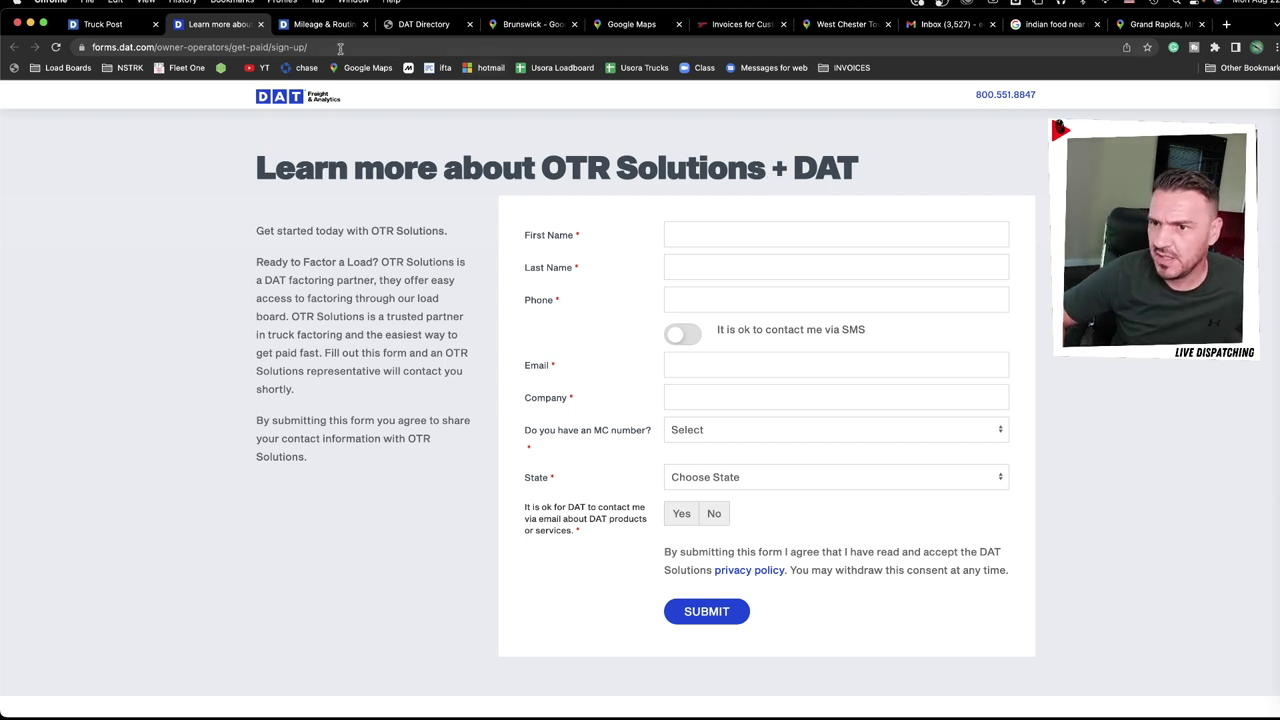
{"action": "left_click", "coordinate": [261, 24]}
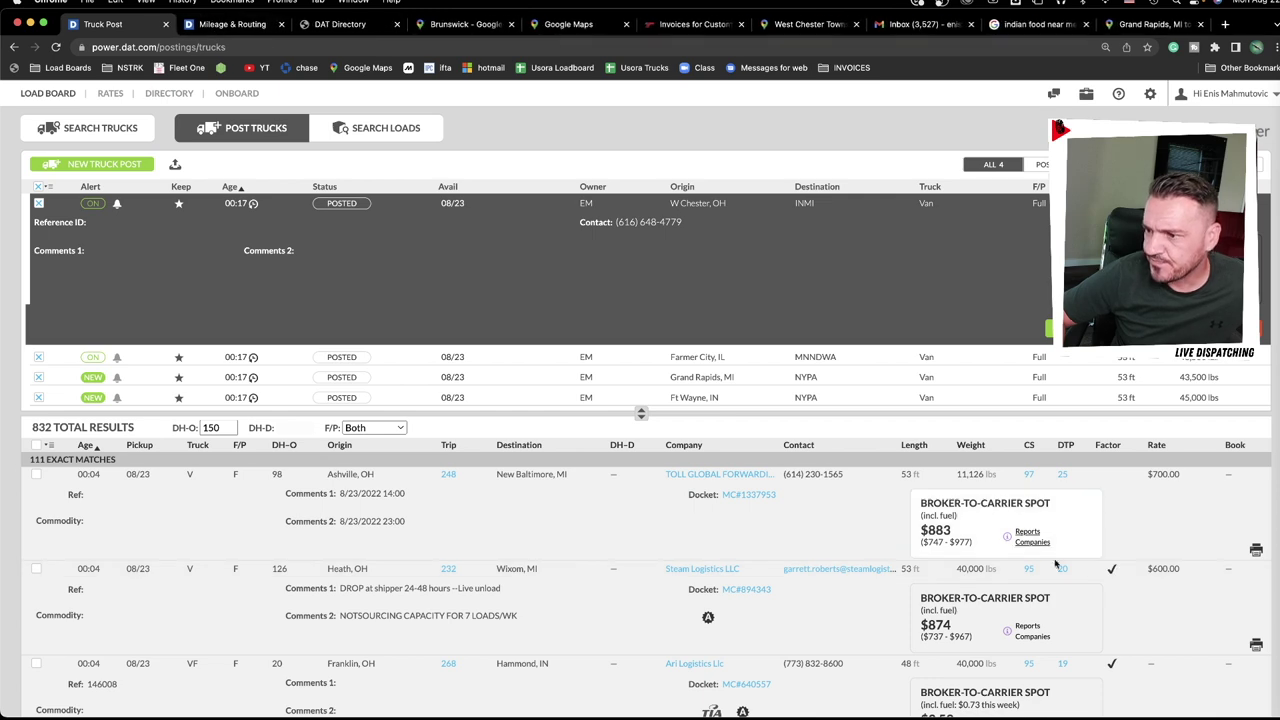
{"action": "left_click", "coordinate": [1110, 574]}
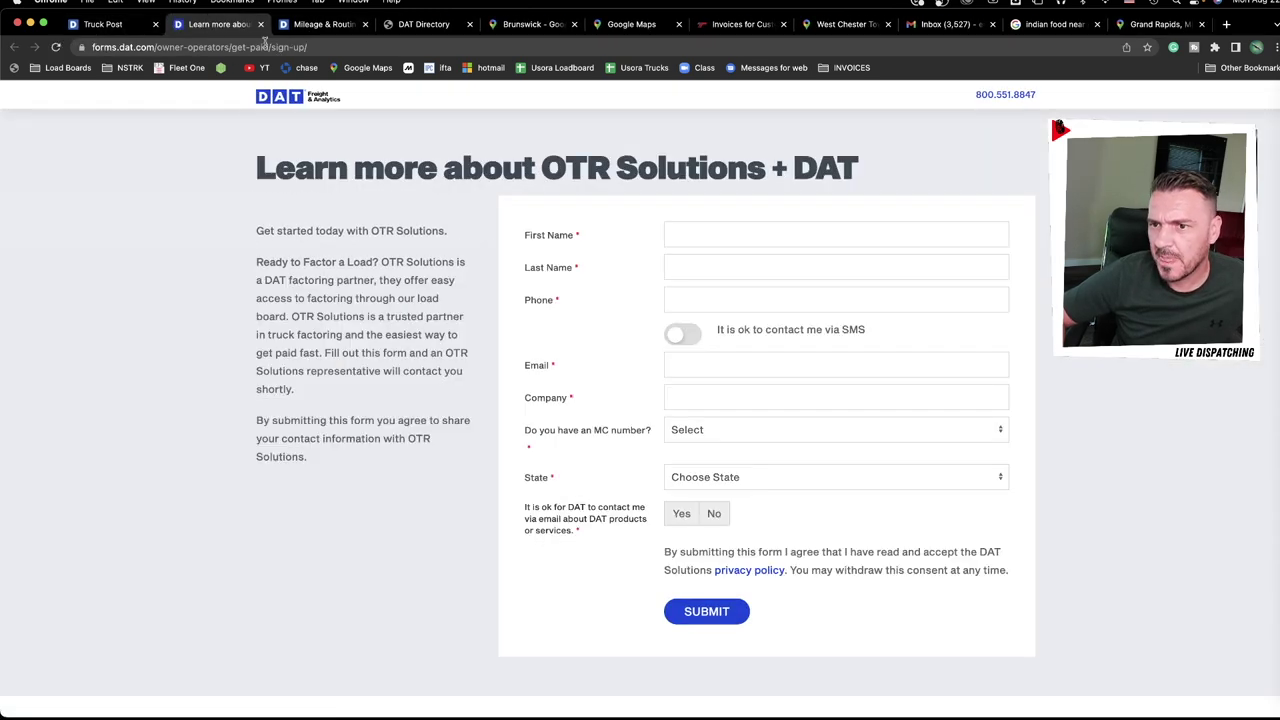
{"action": "left_click", "coordinate": [261, 24]}
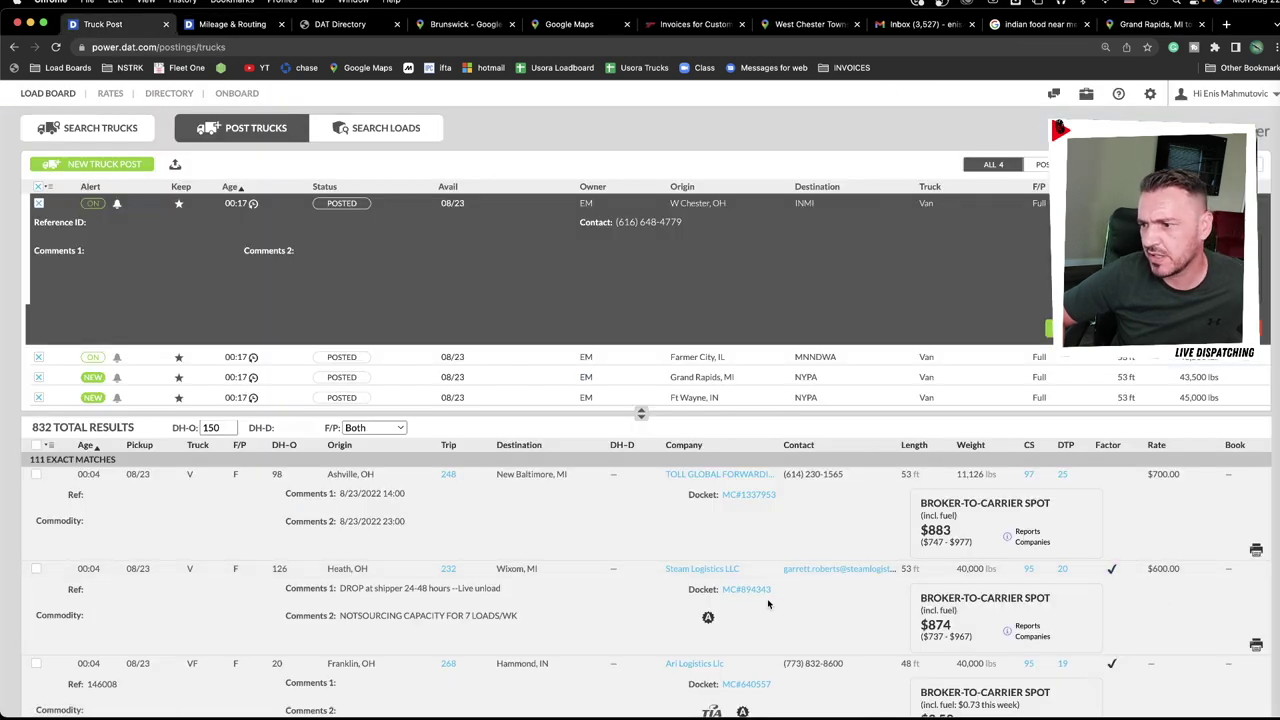
Examine the factoring eligibility and posted rates of the first matching loads.
{"action": "scroll", "coordinate": [610, 607], "scroll_direction": "down", "scroll_amount": 5}
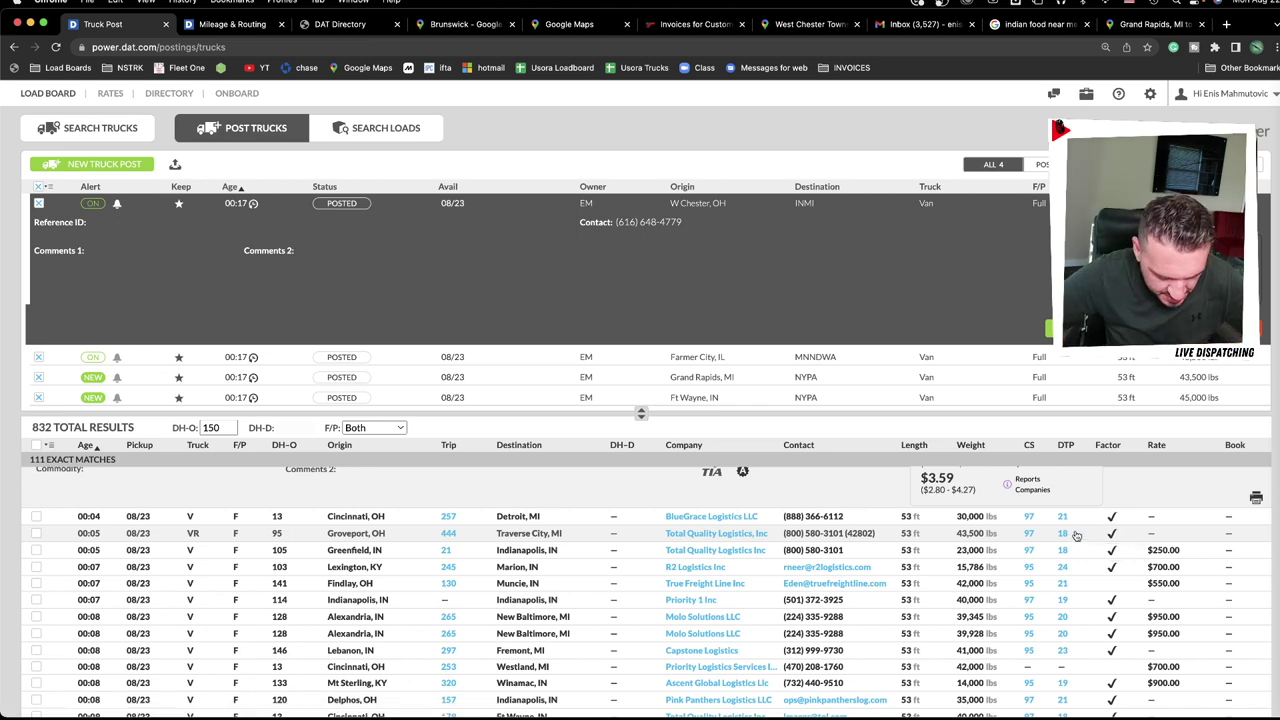
{"action": "scroll", "coordinate": [1075, 520], "scroll_direction": "up", "scroll_amount": 1}
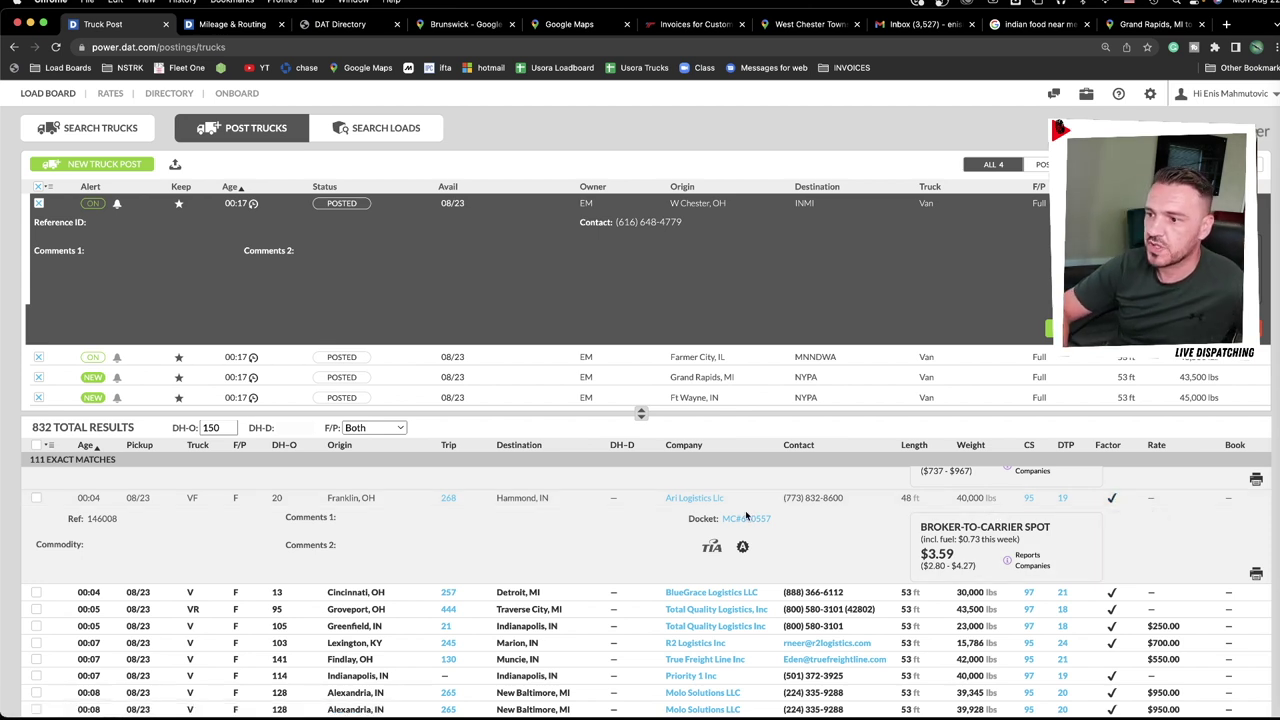
{"action": "scroll", "coordinate": [1140, 530], "scroll_direction": "up", "scroll_amount": 3}
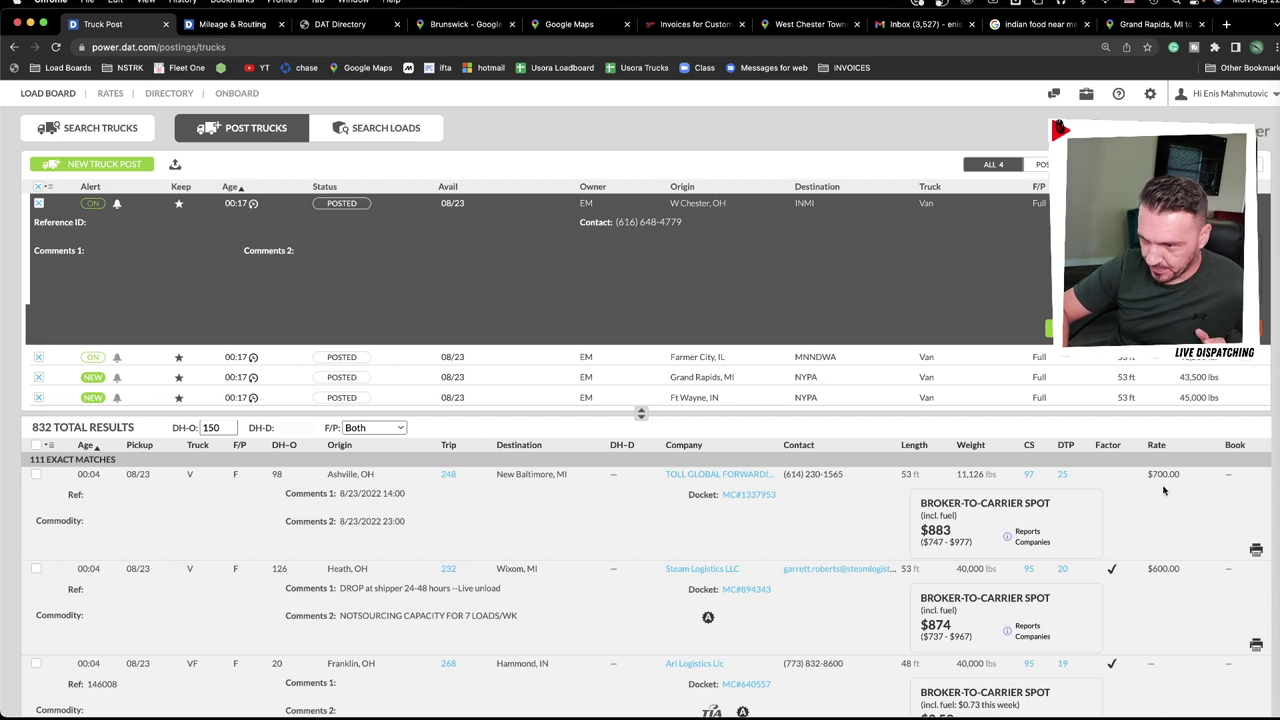
{"action": "scroll", "coordinate": [1163, 490], "scroll_direction": "down", "scroll_amount": 2}
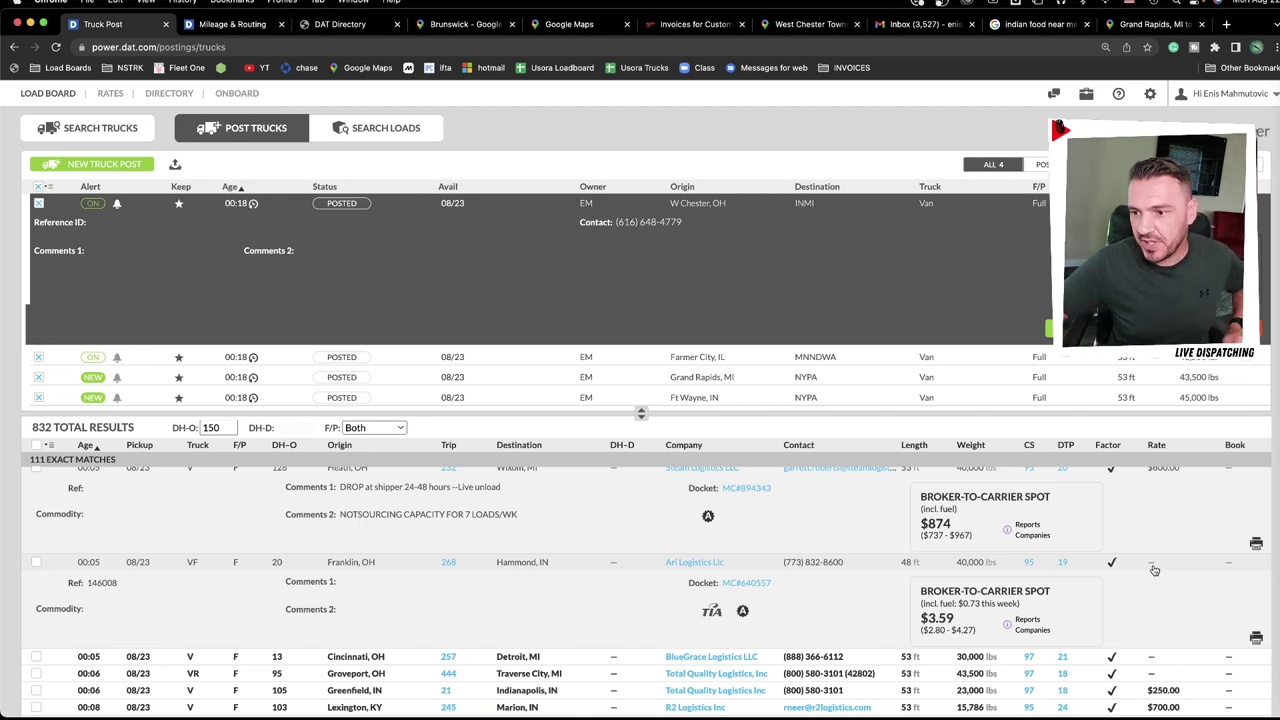
{"action": "scroll", "coordinate": [1140, 565], "scroll_direction": "up", "scroll_amount": 2}
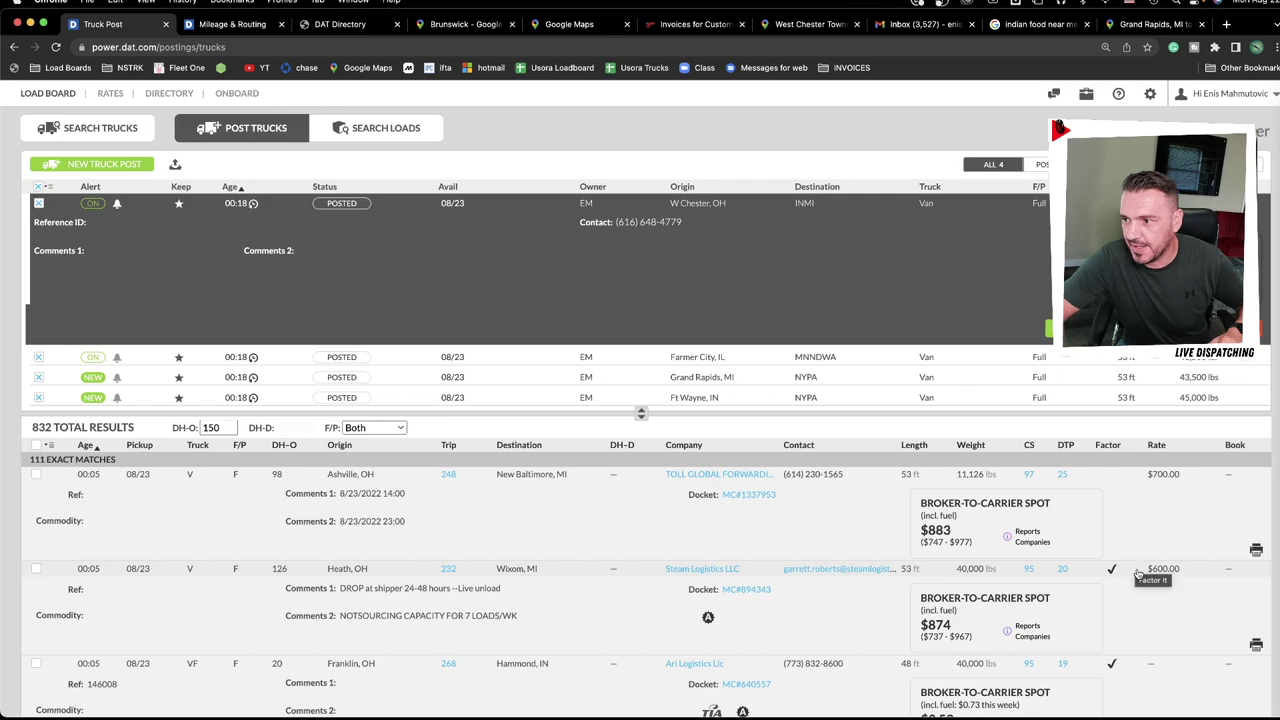
Look through the exact matches for loads that can be booked online and check their posted rates.
{"action": "scroll", "coordinate": [1137, 573], "scroll_direction": "down", "scroll_amount": 10}
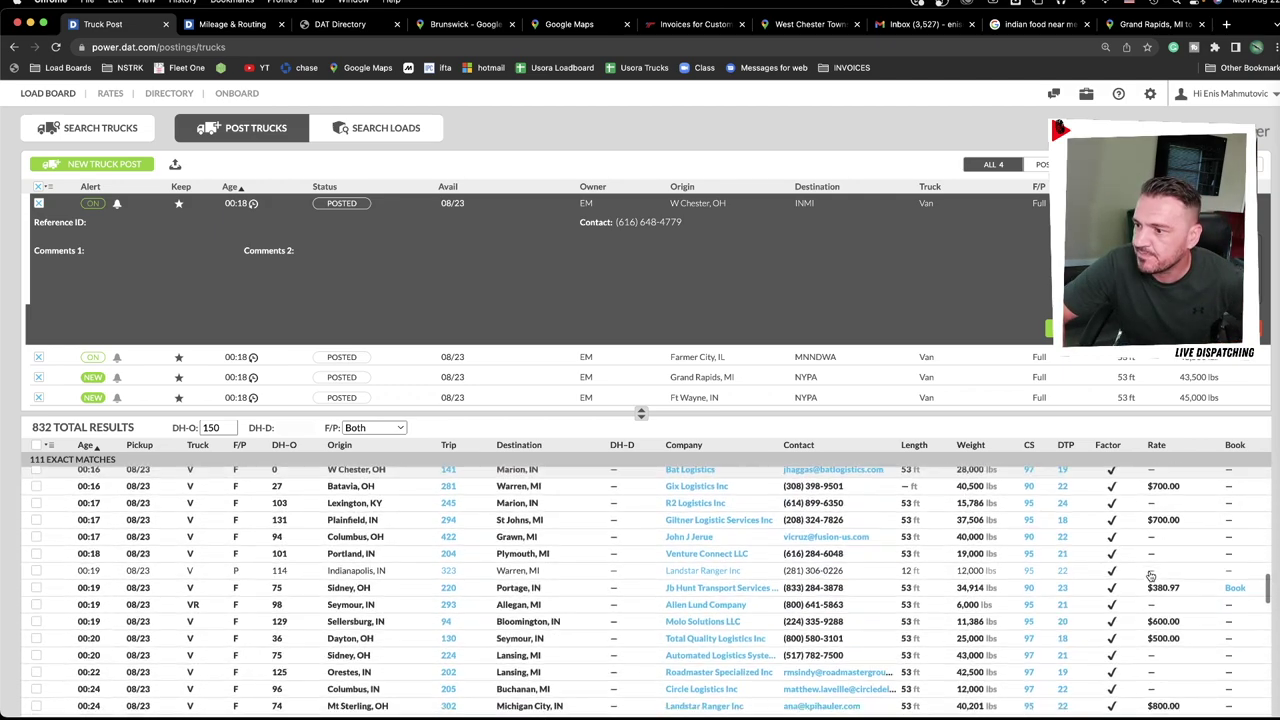
{"action": "scroll", "coordinate": [1150, 576], "scroll_direction": "down", "scroll_amount": 1}
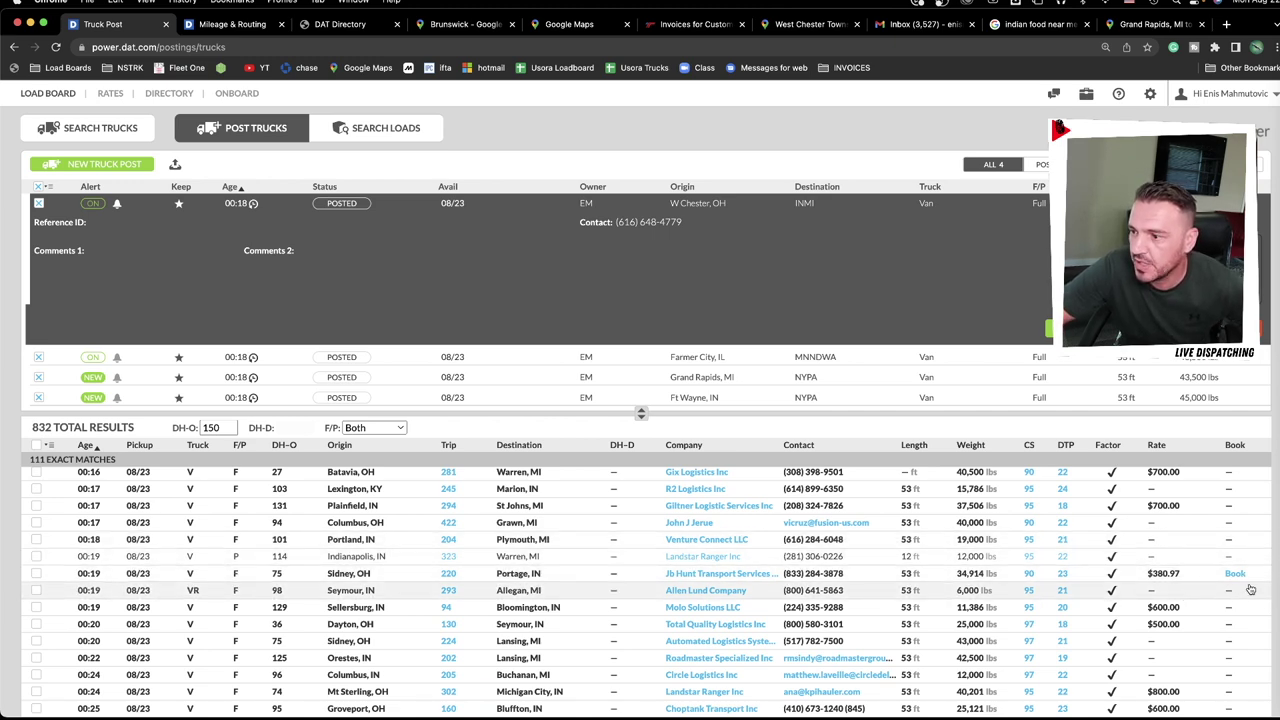
{"action": "scroll", "coordinate": [1243, 578], "scroll_direction": "down", "scroll_amount": 6}
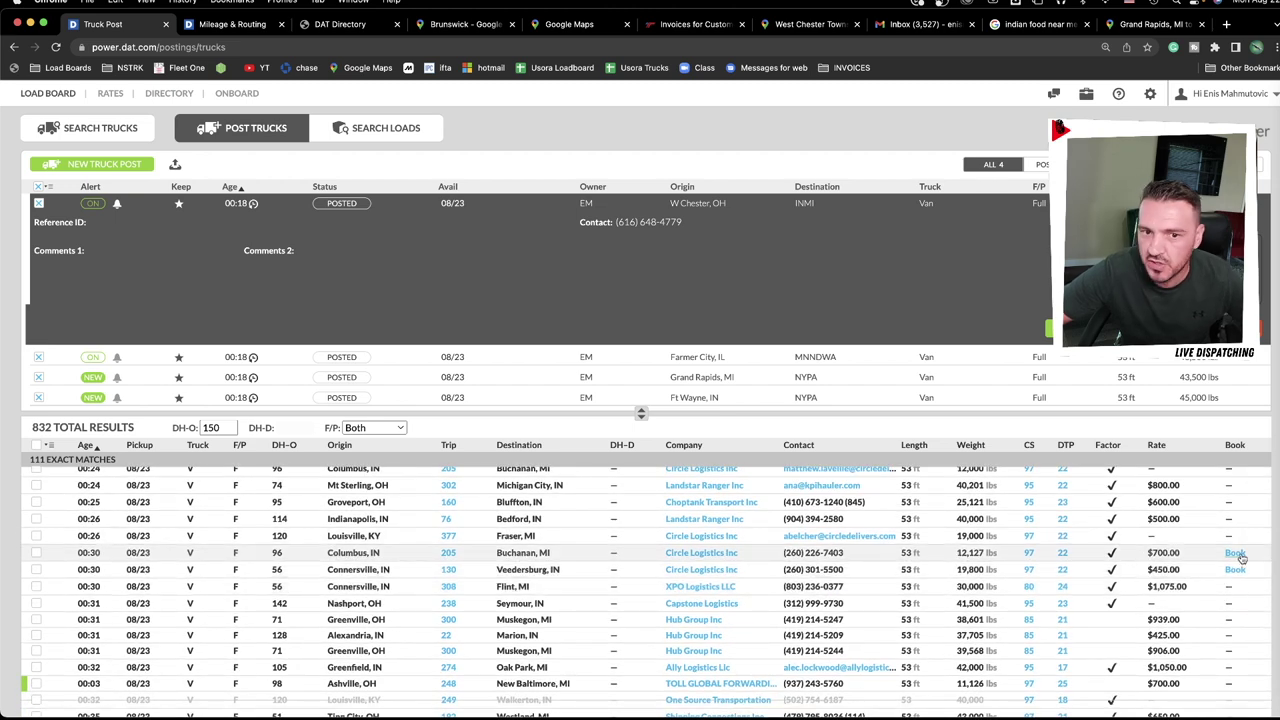
{"action": "scroll", "coordinate": [1241, 558], "scroll_direction": "up", "scroll_amount": 2}
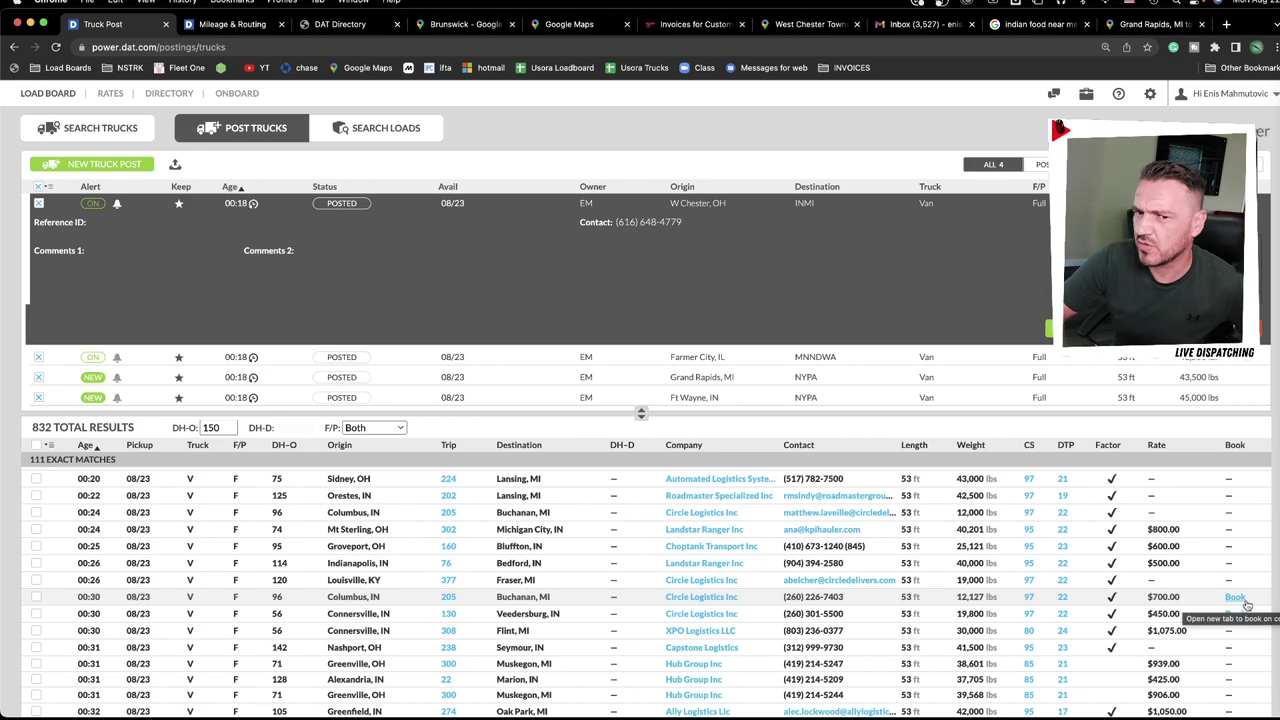
{"action": "scroll", "coordinate": [1240, 602], "scroll_direction": "up", "scroll_amount": 5}
{"action": "scroll", "coordinate": [1235, 600], "scroll_direction": "up", "scroll_amount": 10}
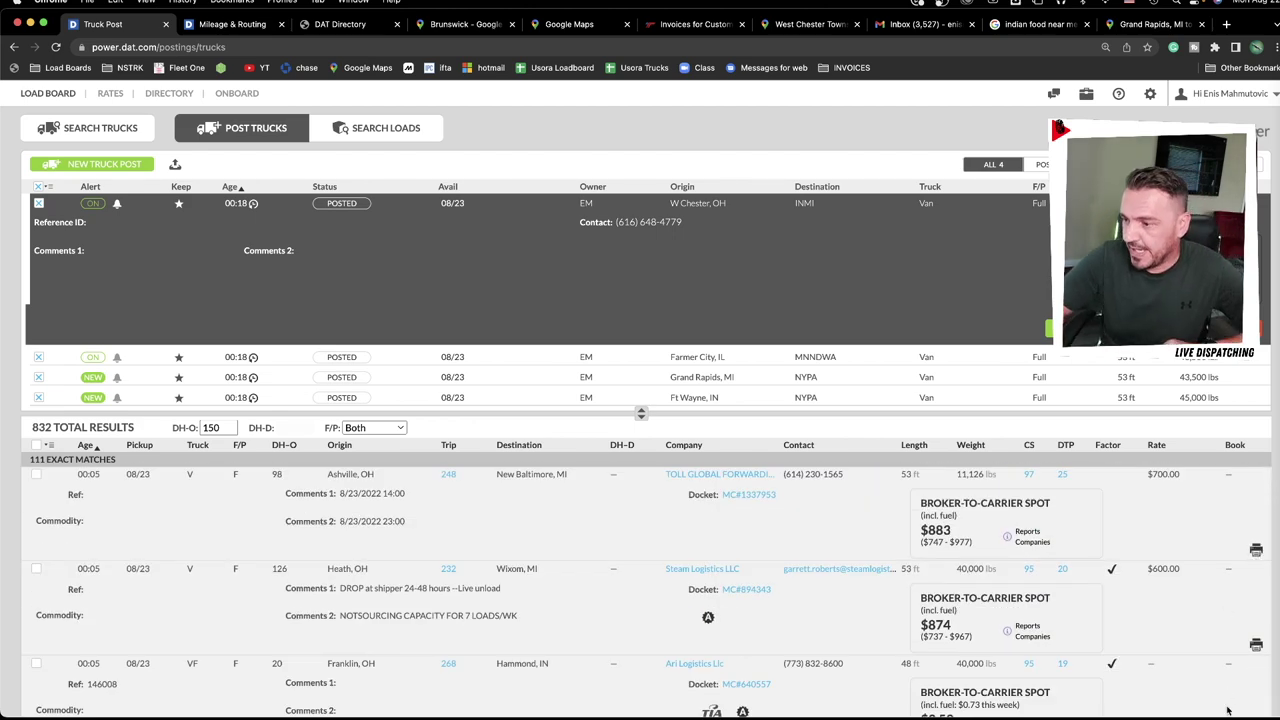
Collapse the details of the Ashville, OH to New Baltimore, MI load.
{"action": "scroll", "coordinate": [1257, 560], "scroll_direction": "down", "scroll_amount": 3}
{"action": "scroll", "coordinate": [1207, 646], "scroll_direction": "up", "scroll_amount": 3}
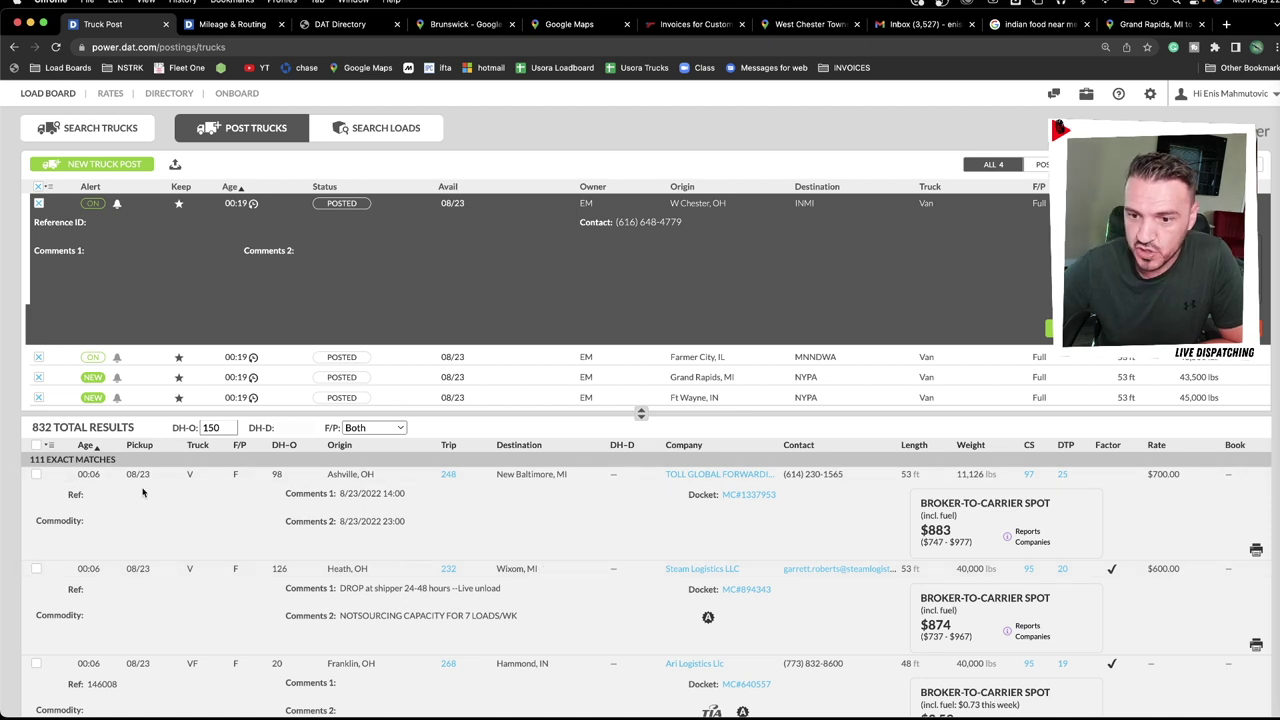
{"action": "left_click", "coordinate": [600, 478]}
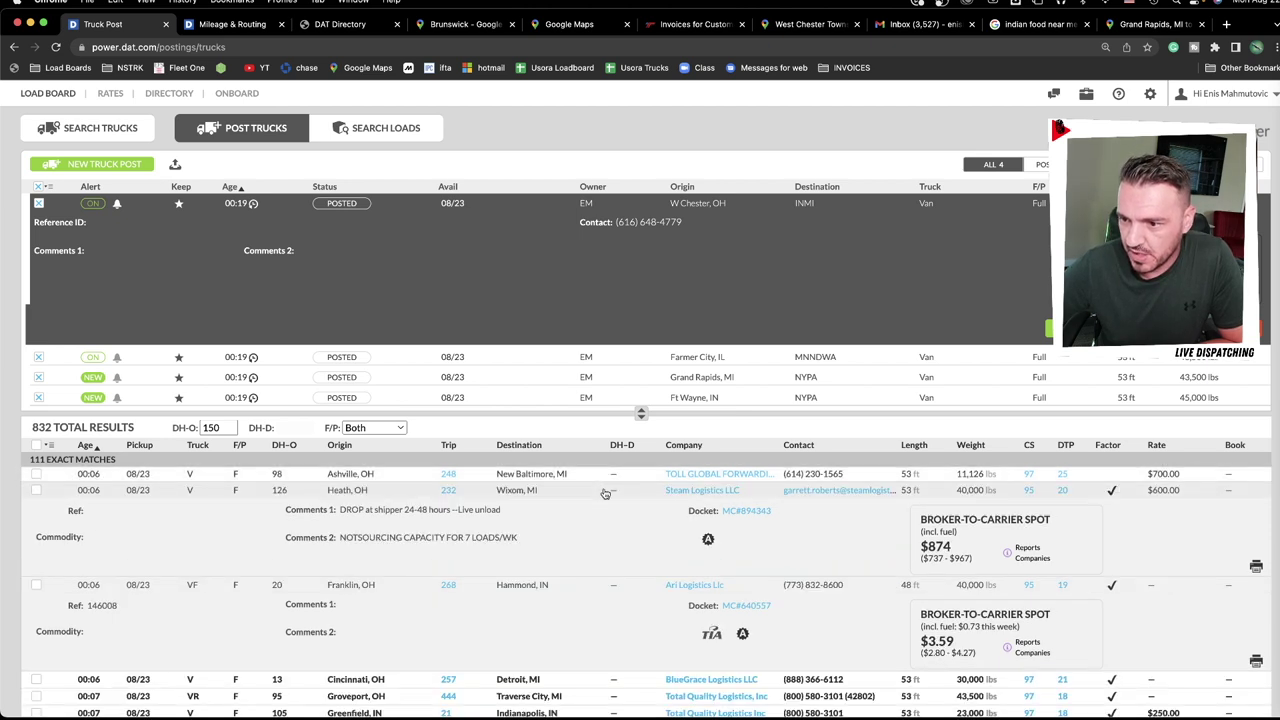
Collapse the details of the Heath, OH and Franklin, OH loads.
{"action": "left_click", "coordinate": [605, 493]}
{"action": "left_click", "coordinate": [612, 509]}
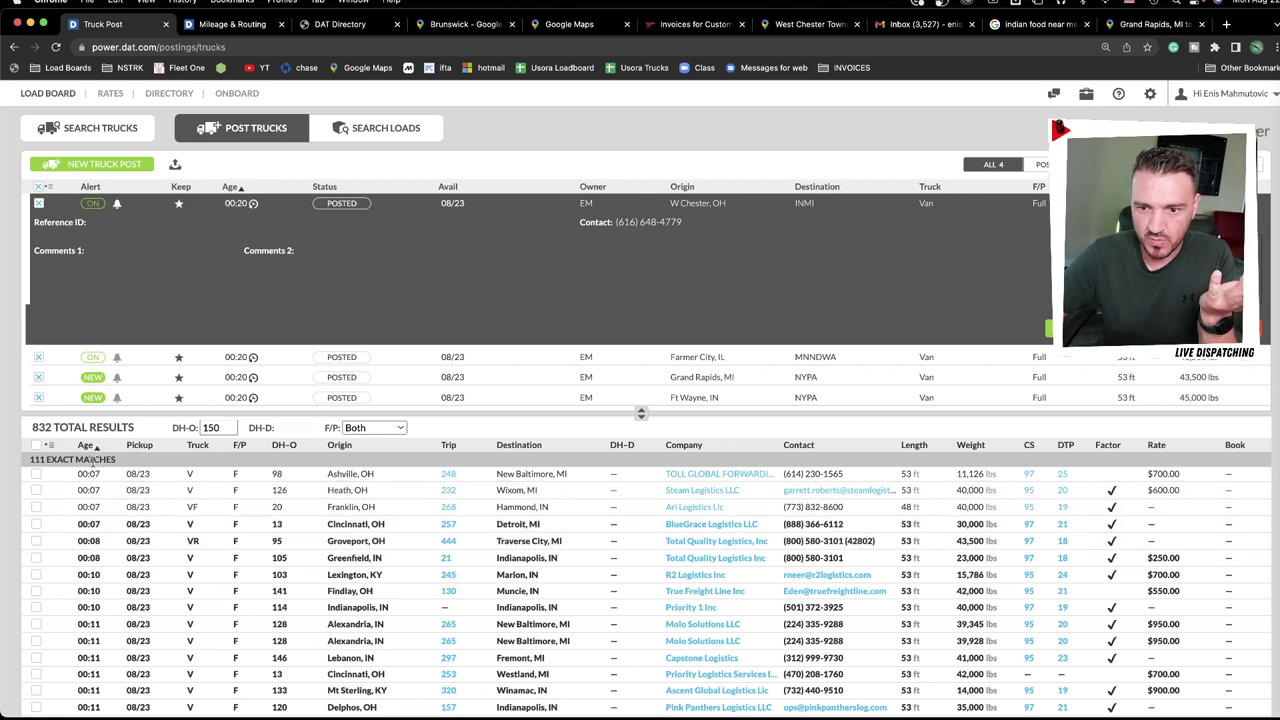
Show the matches for the Farmer City, IL truck and expand the Champaign, IL to Faribault, MN load.
{"action": "left_click", "coordinate": [510, 358]}
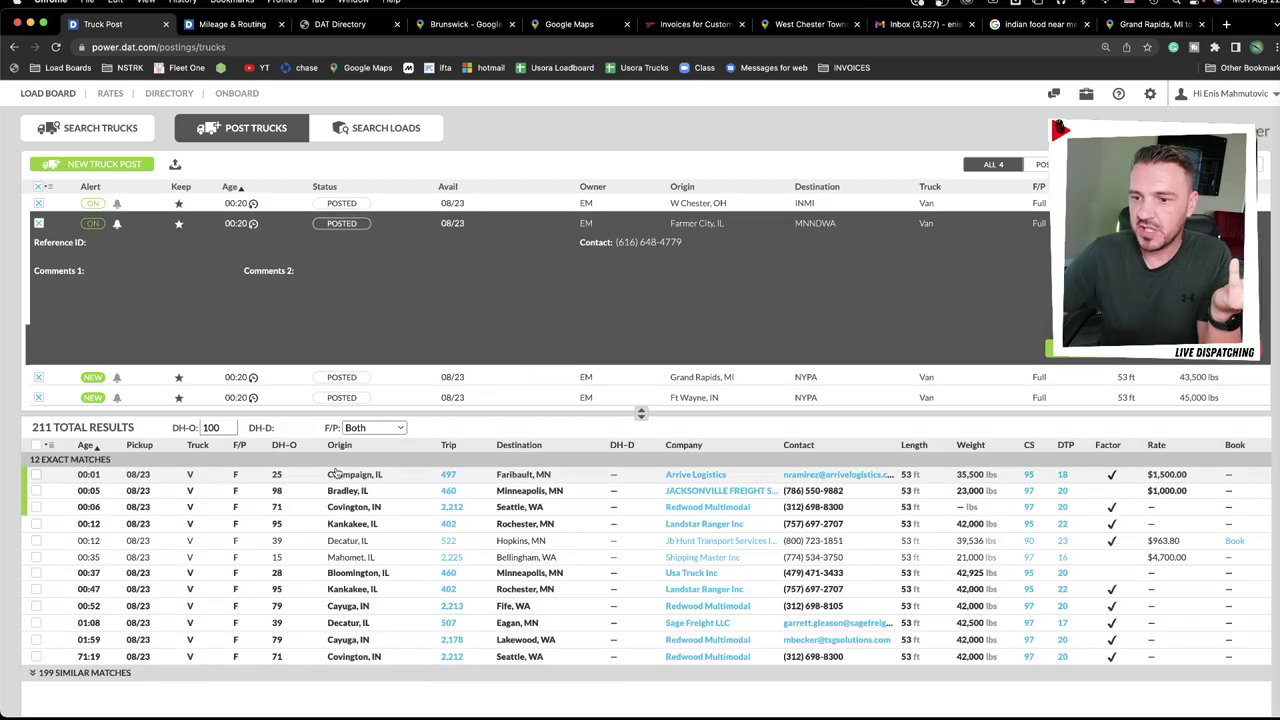
{"action": "left_click", "coordinate": [400, 478]}
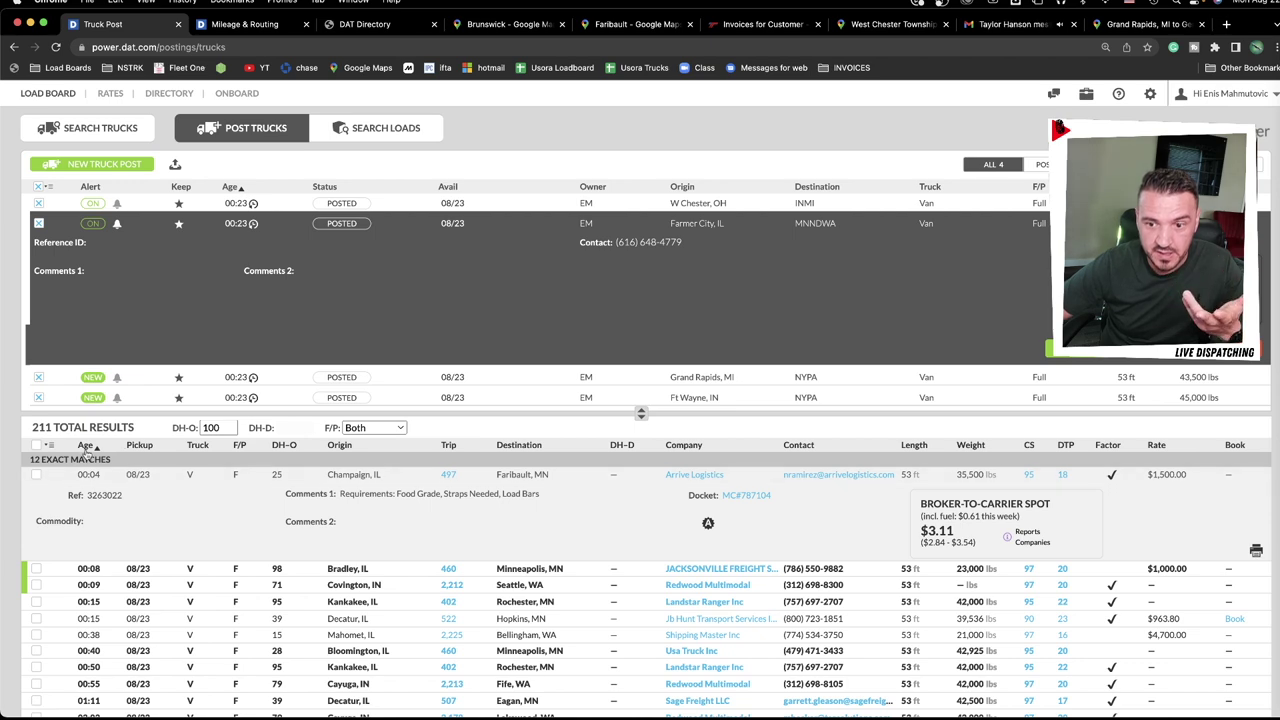
Sort the Farmer City matches by pickup date, by age and by deadhead distance to the origin.
{"action": "left_click", "coordinate": [139, 446]}
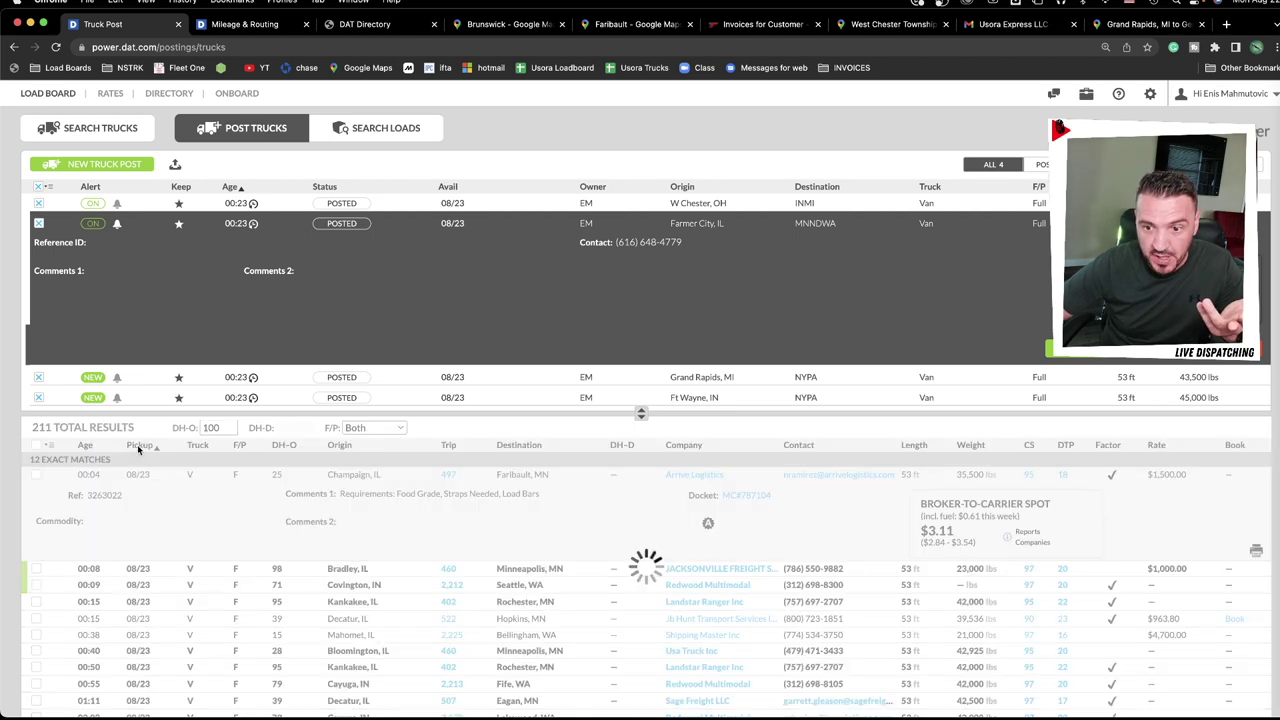
{"action": "left_click", "coordinate": [139, 446]}
{"action": "left_click", "coordinate": [85, 446]}
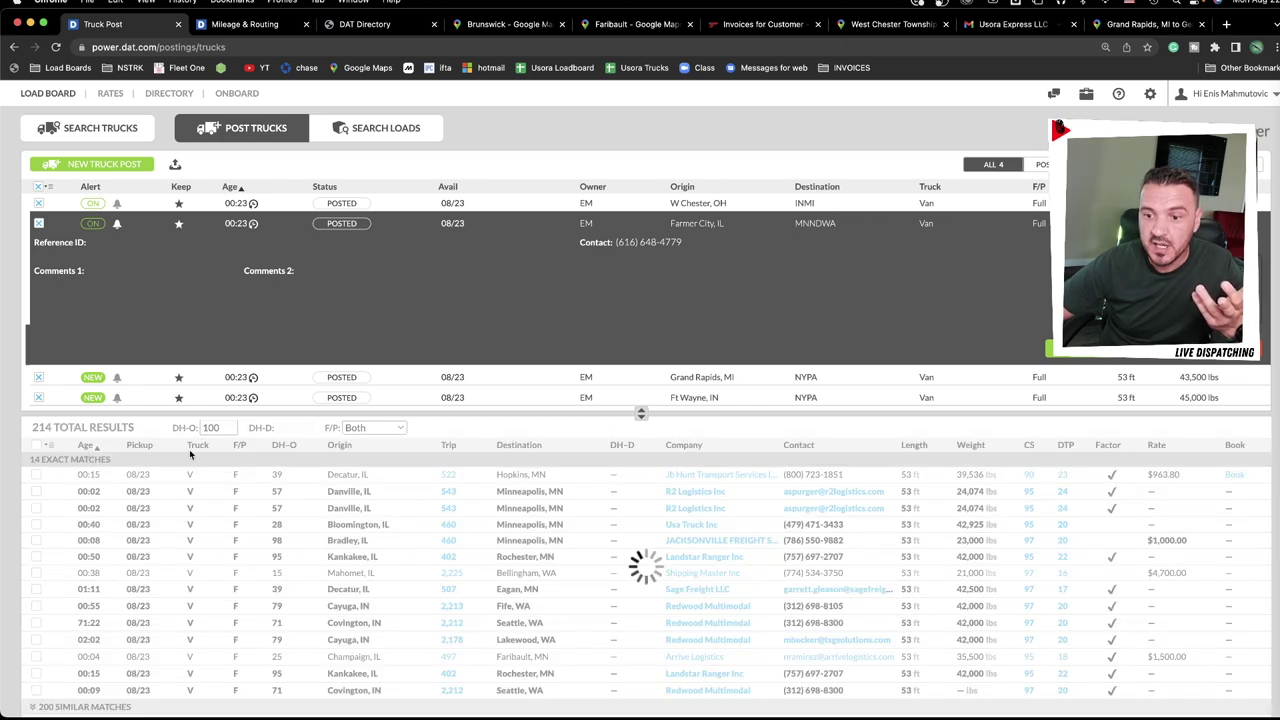
{"action": "left_click", "coordinate": [283, 445]}
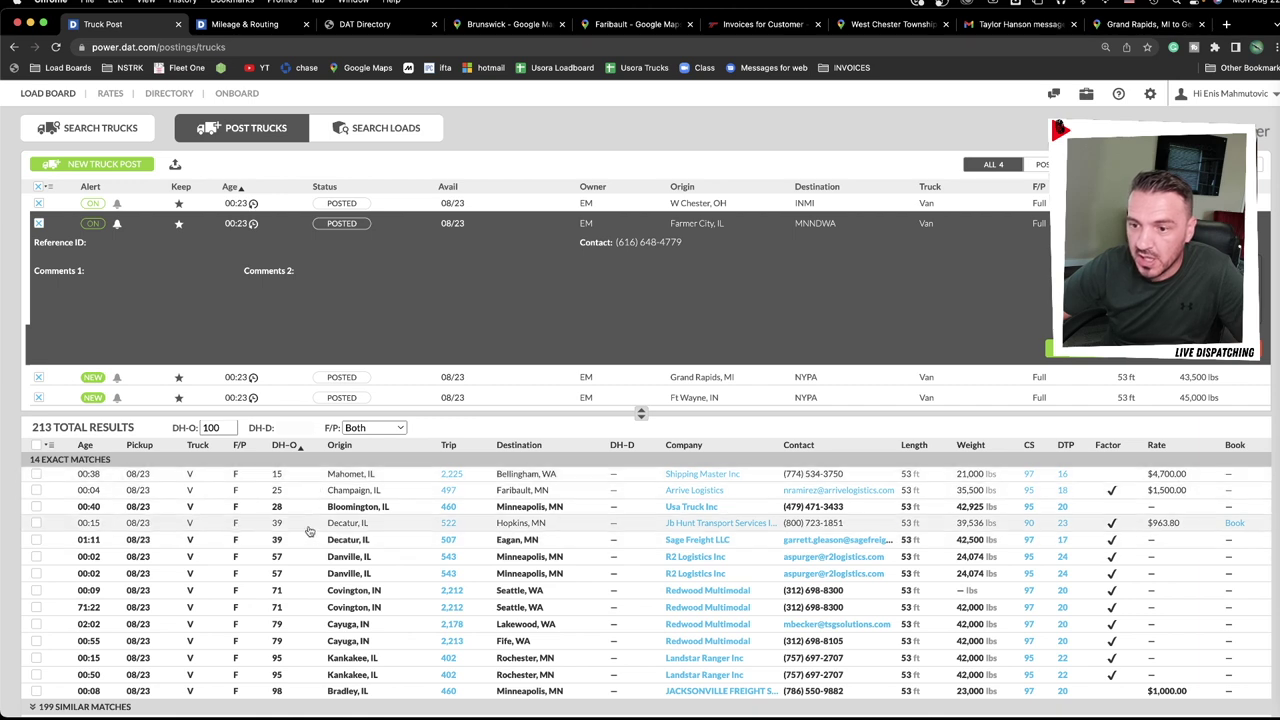
Sort the Farmer City matches by origin, then by trip distance in ascending and descending order.
{"action": "left_click", "coordinate": [340, 446]}
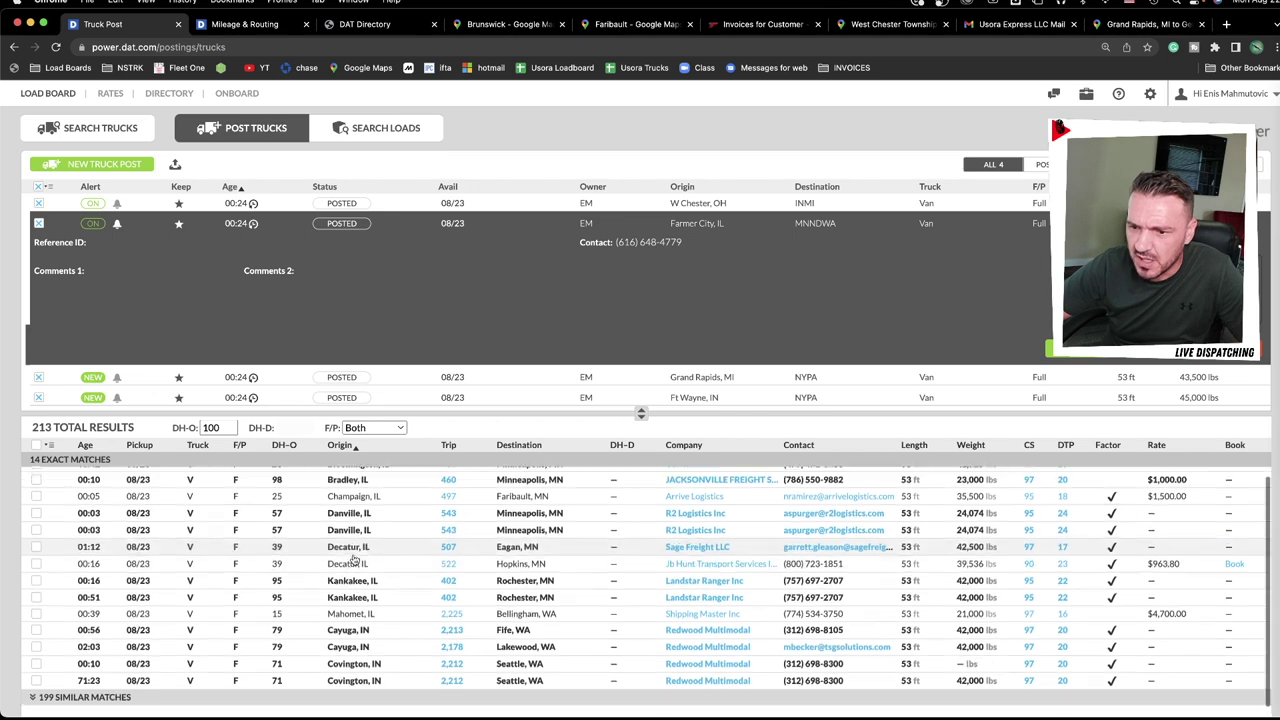
{"action": "left_click", "coordinate": [448, 446]}
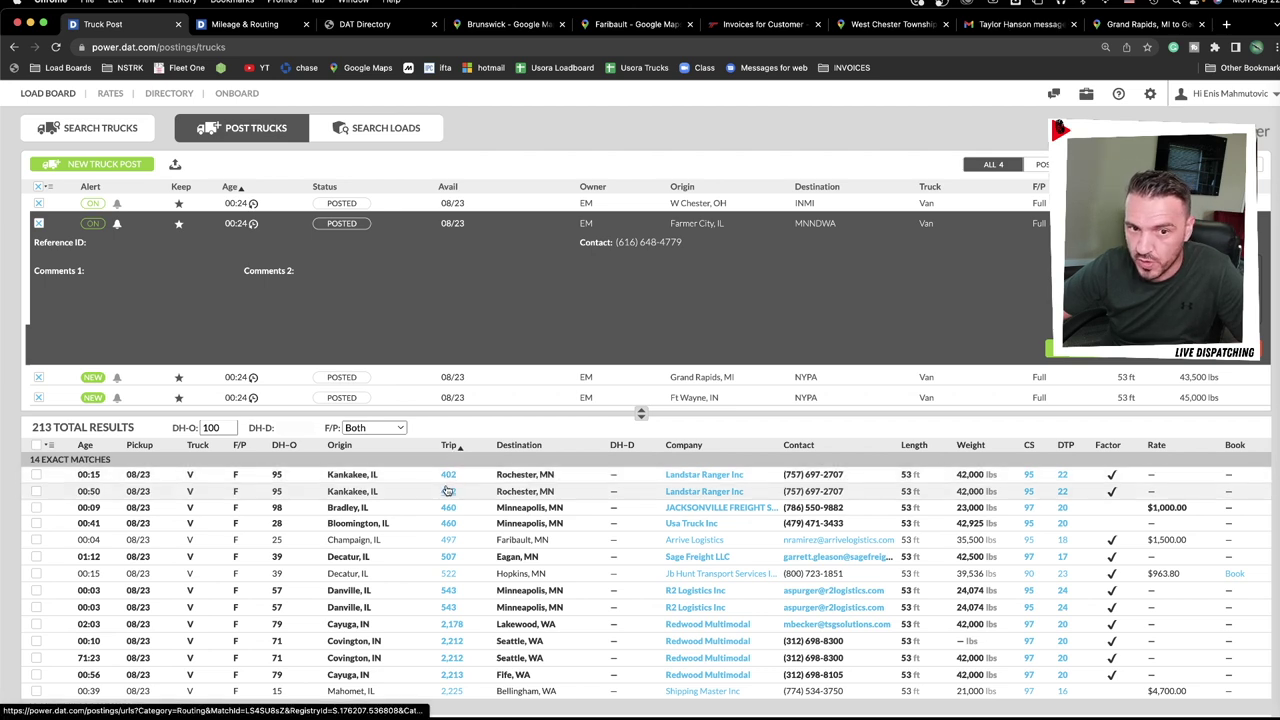
{"action": "left_click", "coordinate": [449, 445]}
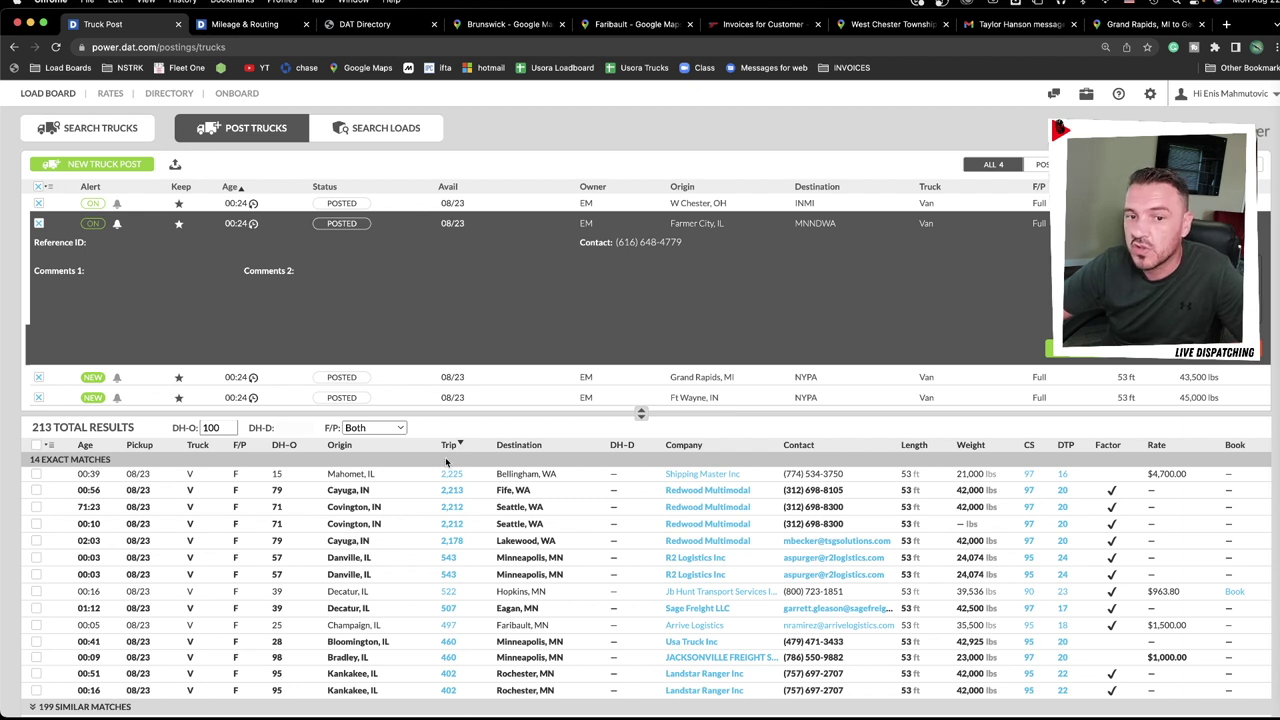
Create and post a new truck with Louisville, KY as its origin.
{"action": "left_click", "coordinate": [88, 164]}
{"action": "left_click", "coordinate": [731, 204]}
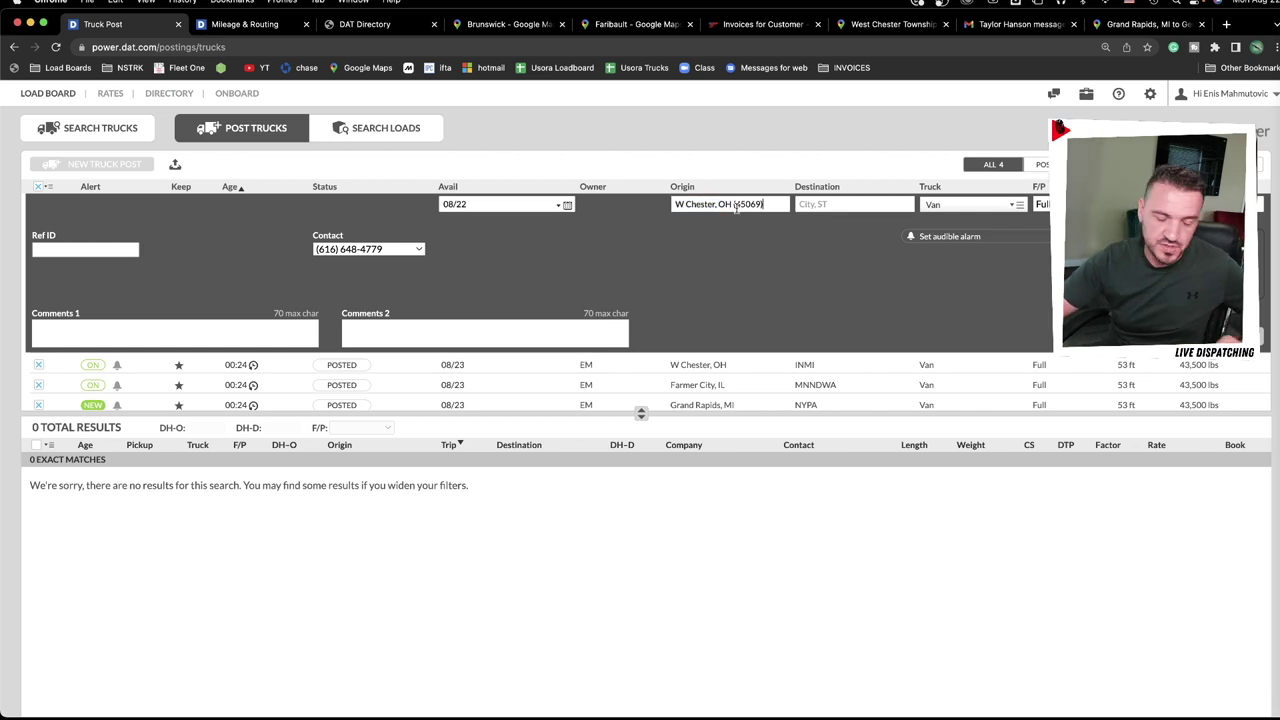
{"action": "type", "text": "kabn"}
{"action": "key", "text": "BackSpace"}
{"action": "key", "text": "BackSpace"}
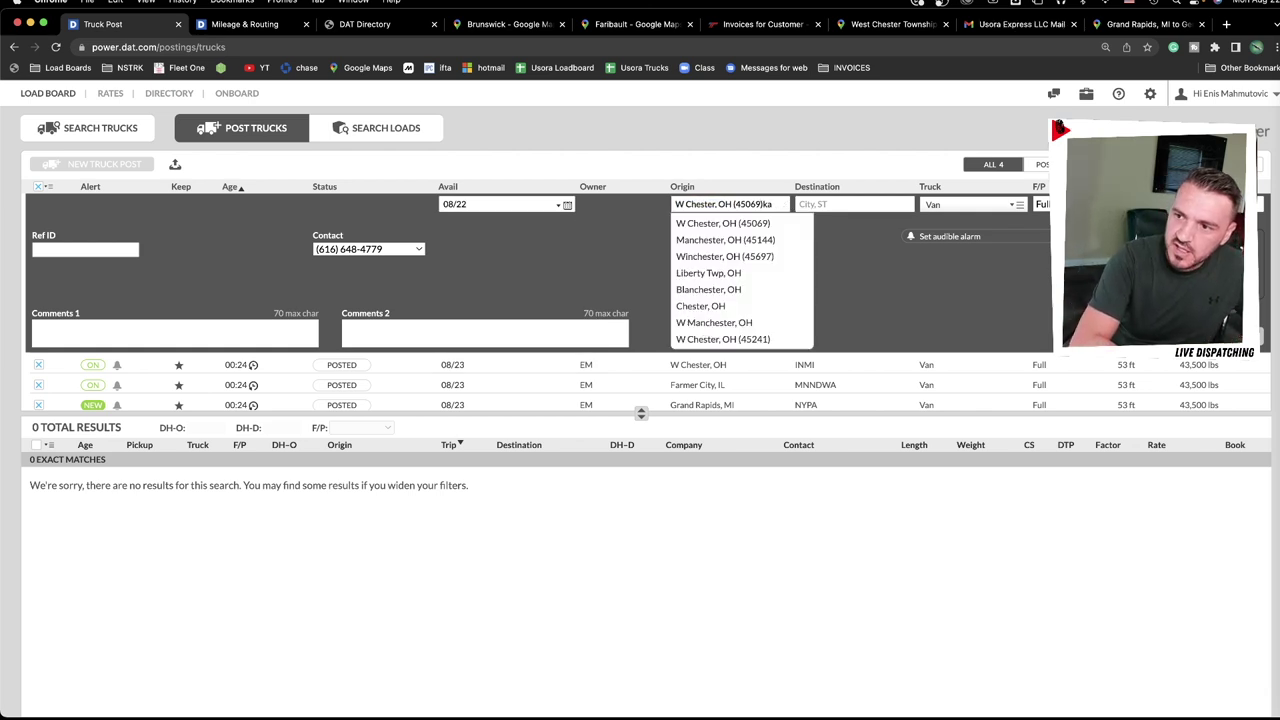
{"action": "key", "text": "BackSpace"}
{"action": "key", "text": "BackSpace"}
{"action": "key", "text": "BackSpace"}
{"action": "key", "text": "BackSpace"}
{"action": "key", "text": "BackSpace"}
{"action": "key", "text": "BackSpace"}
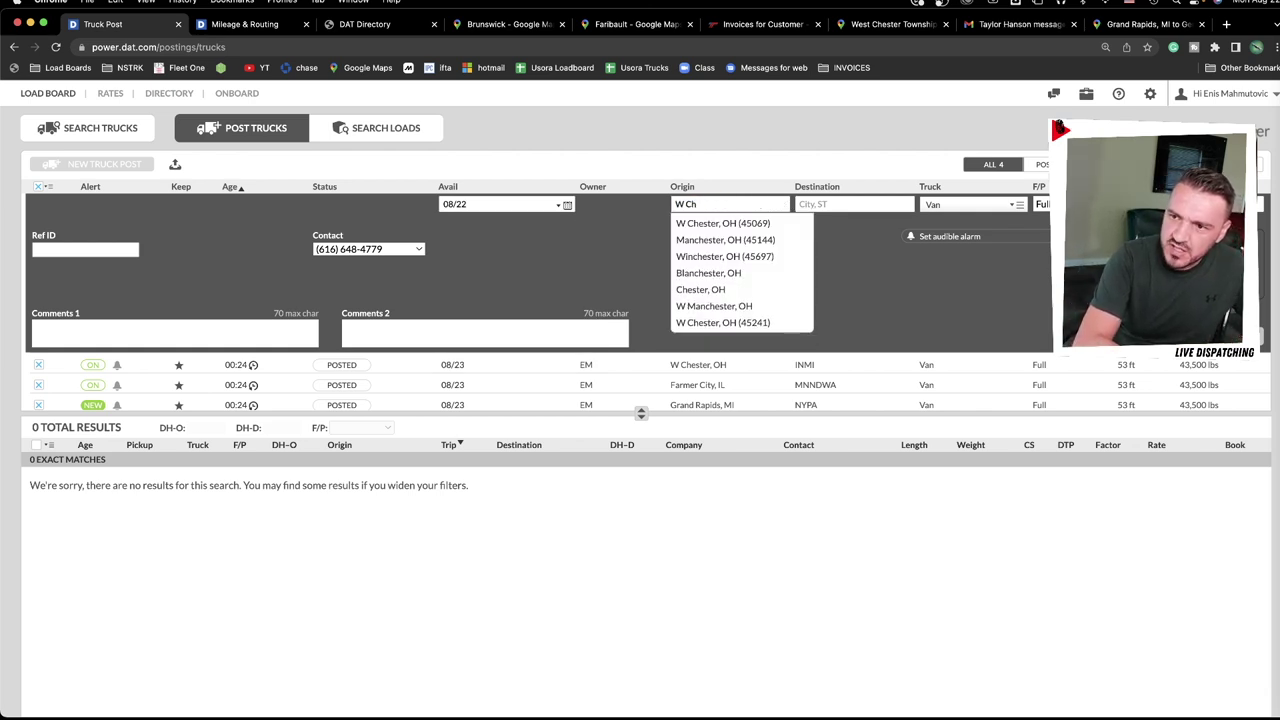
{"action": "type", "text": "louisvill"}
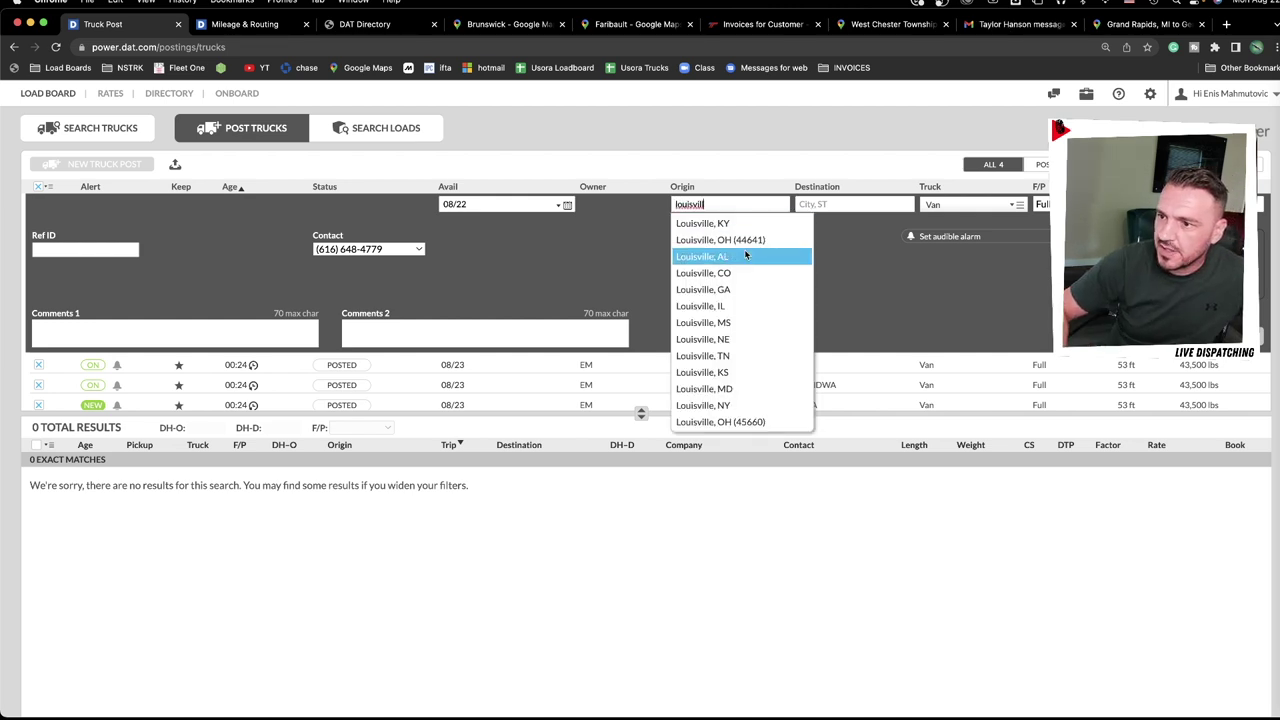
{"action": "left_click", "coordinate": [749, 225]}
{"action": "key", "text": "Return"}
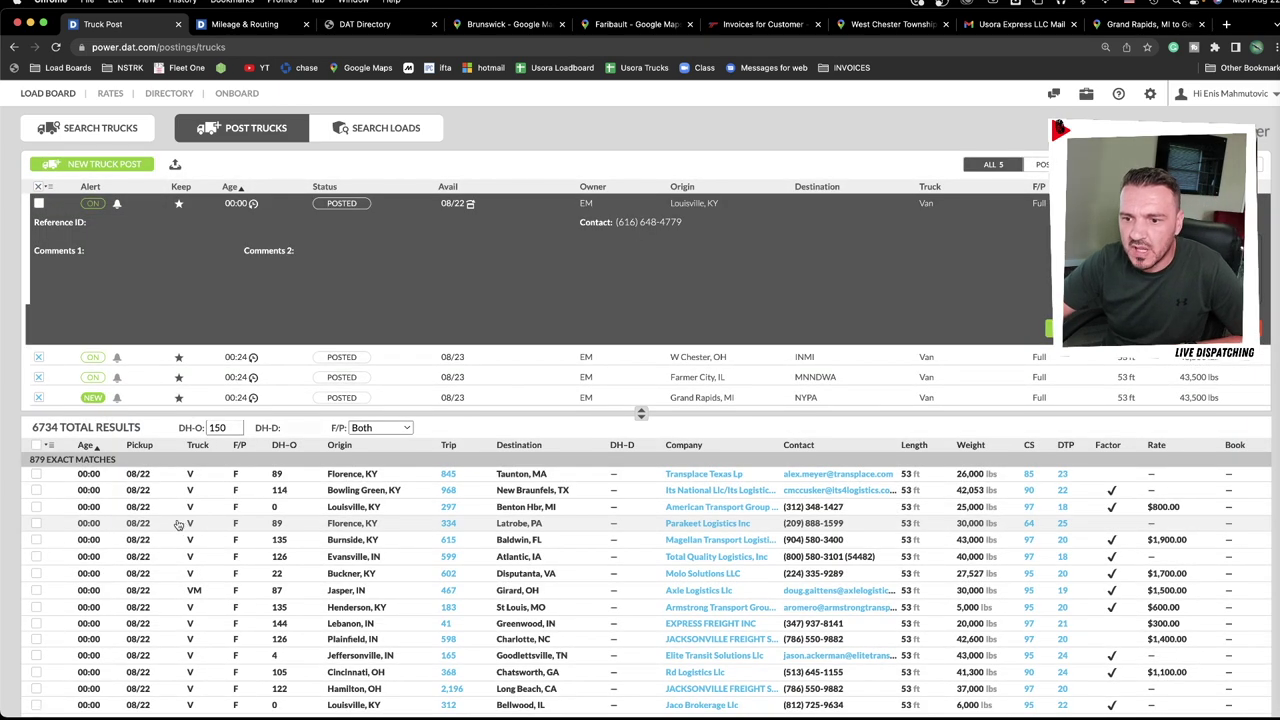
Sort the Louisville matches by origin and look through the loads grouped by pickup city.
{"action": "left_click", "coordinate": [340, 447]}
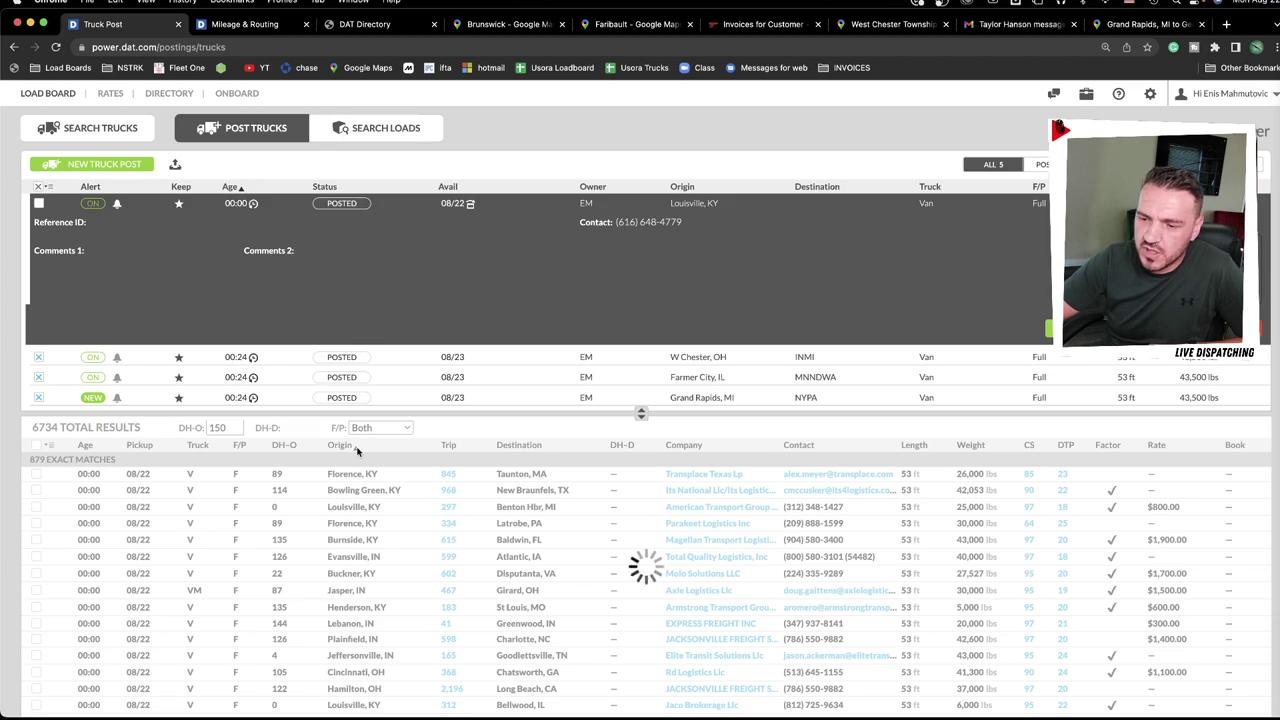
{"action": "scroll", "coordinate": [372, 548], "scroll_direction": "down", "scroll_amount": 3}
{"action": "scroll", "coordinate": [372, 548], "scroll_direction": "down", "scroll_amount": 10}
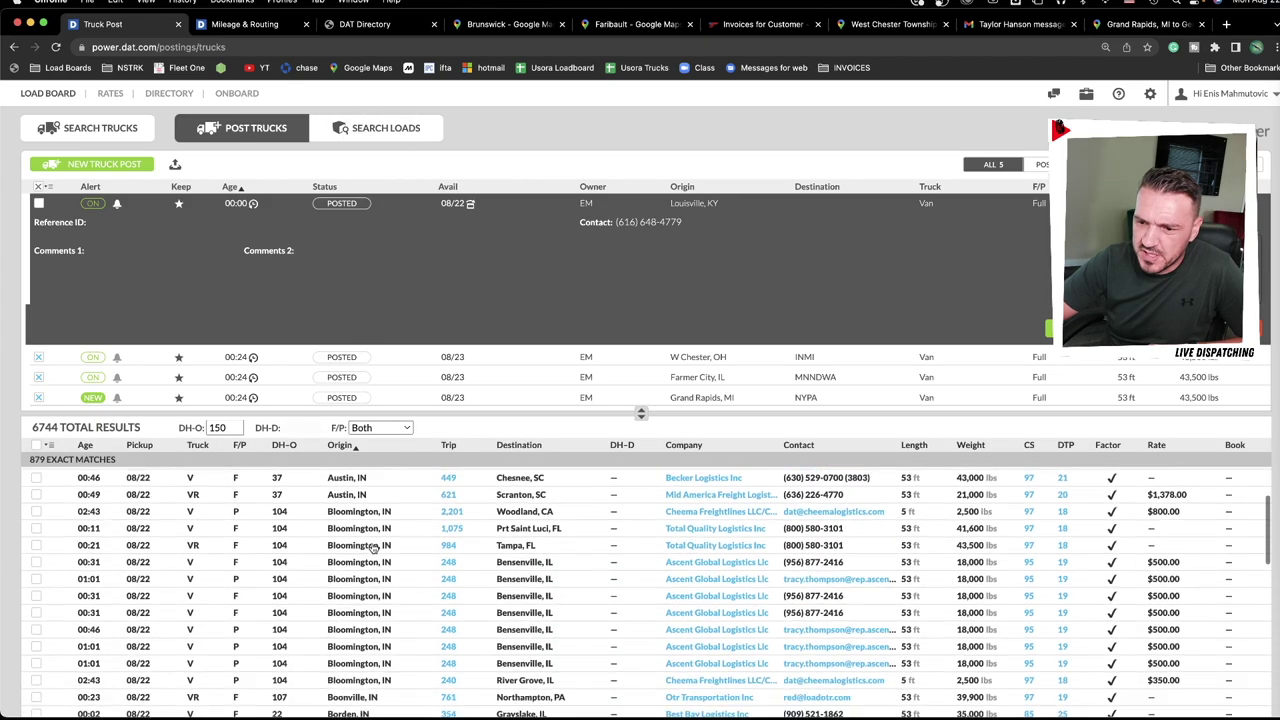
{"action": "scroll", "coordinate": [372, 548], "scroll_direction": "down", "scroll_amount": 10}
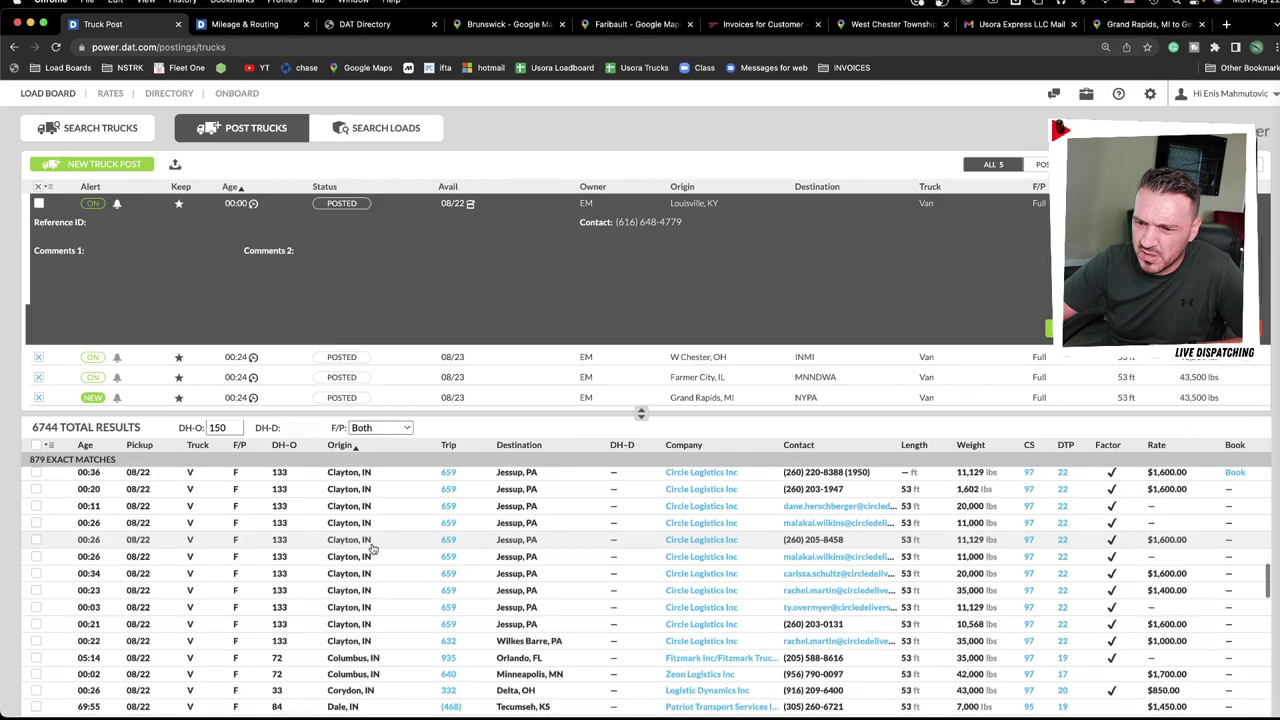
{"action": "scroll", "coordinate": [374, 548], "scroll_direction": "down", "scroll_amount": 10}
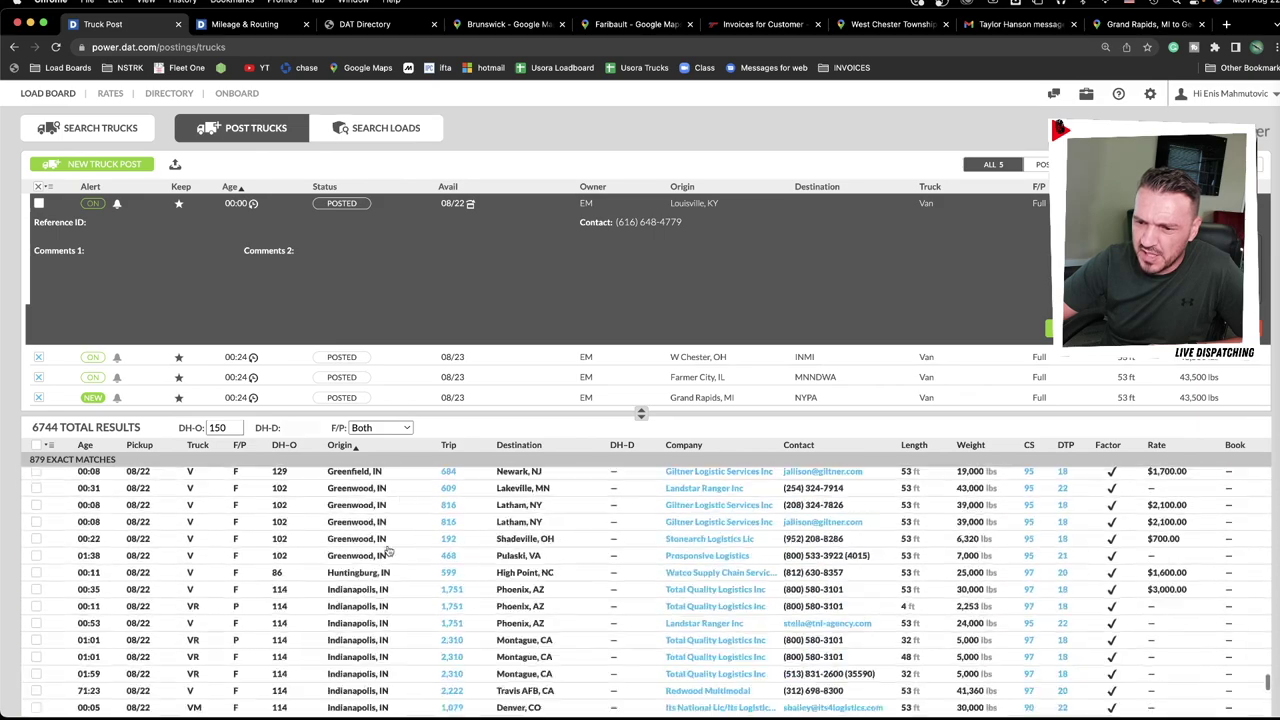
{"action": "right_click", "coordinate": [392, 551]}
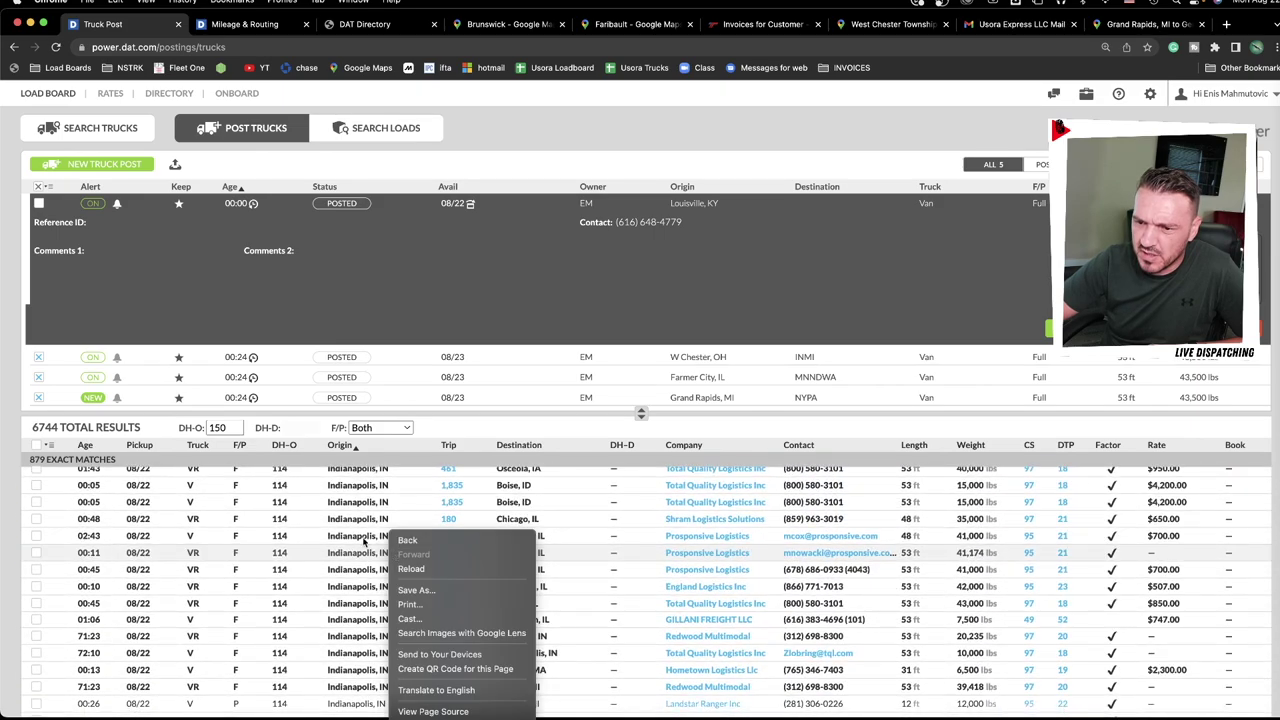
{"action": "key", "text": "Escape"}
{"action": "scroll", "coordinate": [367, 543], "scroll_direction": "down", "scroll_amount": 8}
{"action": "scroll", "coordinate": [370, 545], "scroll_direction": "up", "scroll_amount": 20}
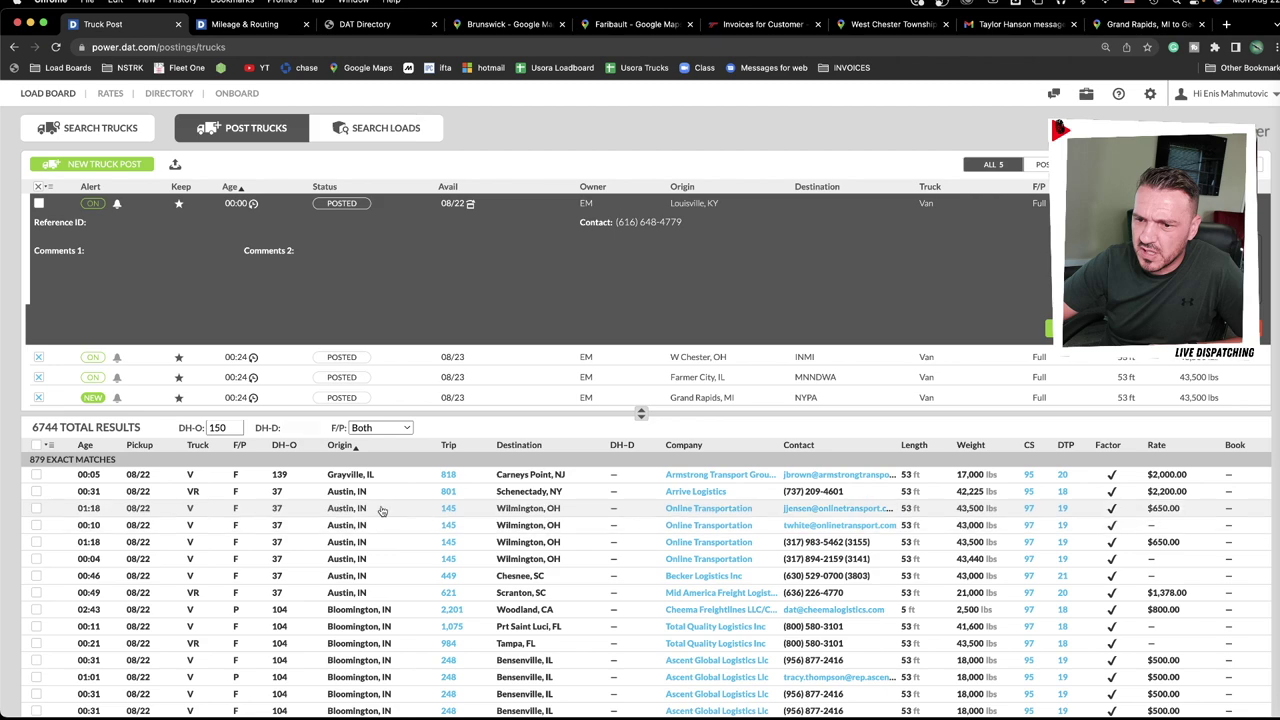
Reverse the origin sort, then order the Louisville matches by trip distance, shortest first and longest first.
{"action": "left_click", "coordinate": [334, 449]}
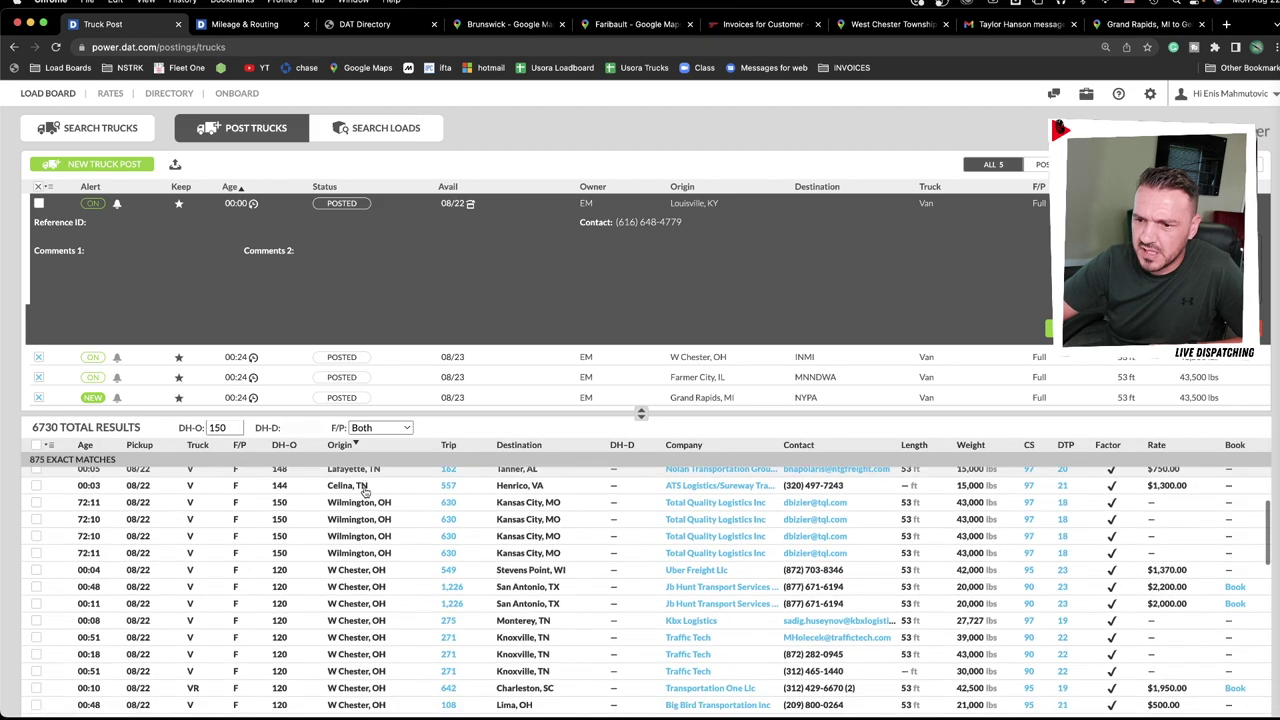
{"action": "left_click", "coordinate": [449, 445]}
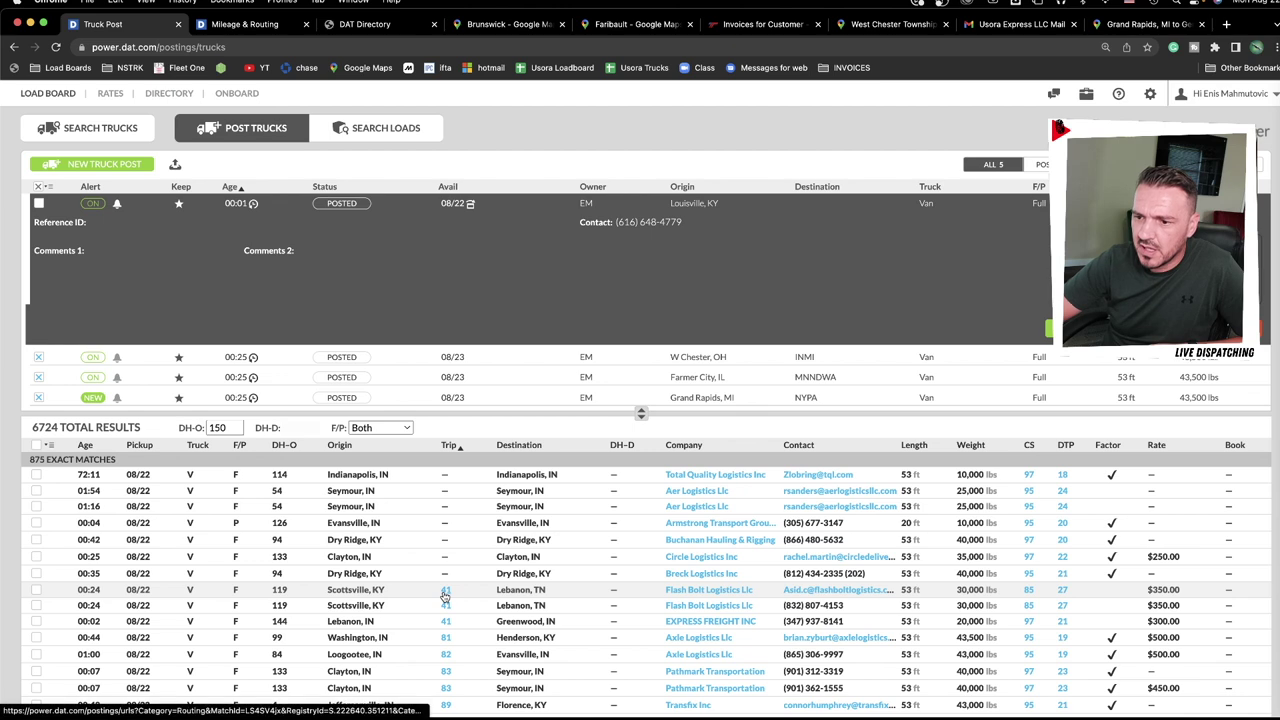
{"action": "left_click", "coordinate": [453, 446]}
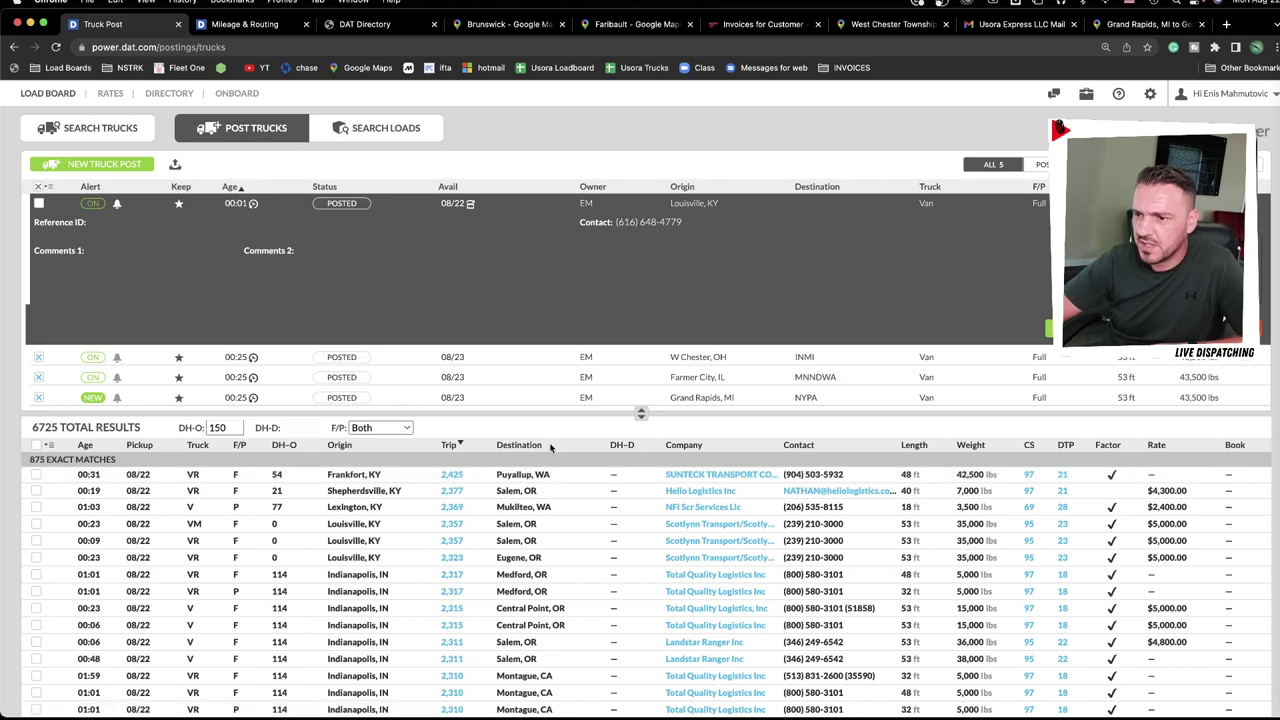
Sort the Louisville matches by company and look through the loads each broker has posted.
{"action": "left_click", "coordinate": [684, 447]}
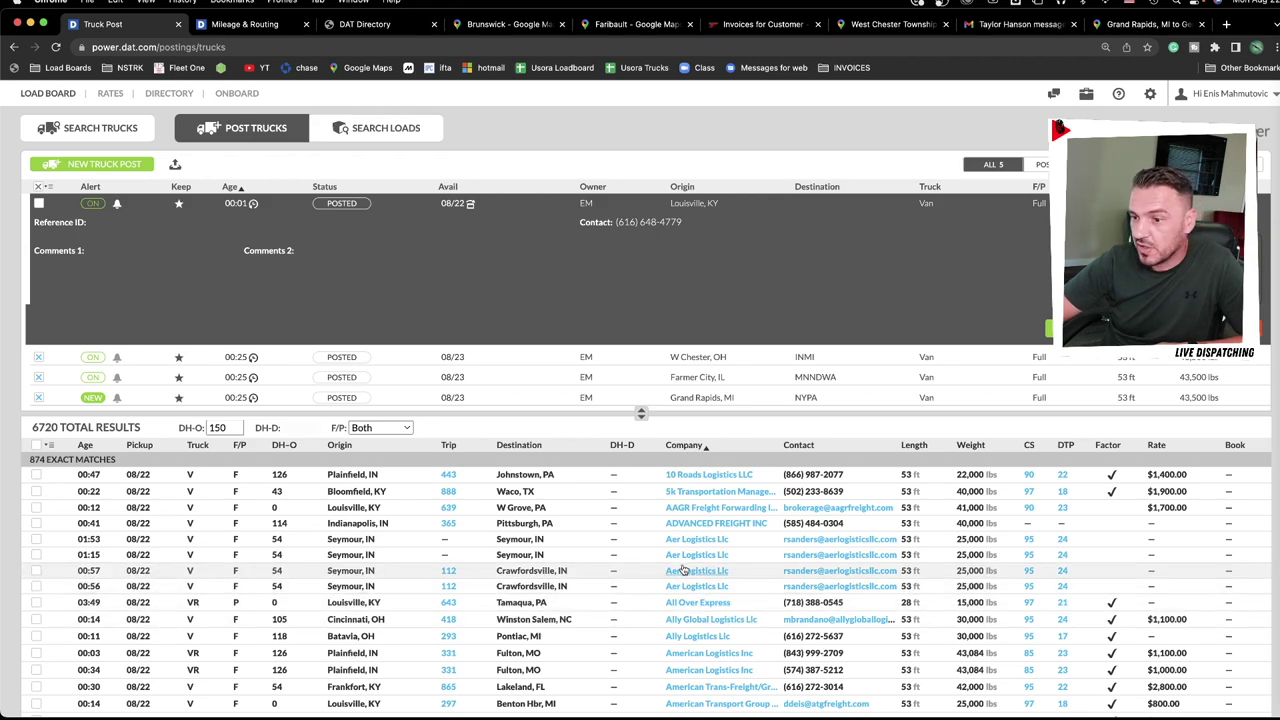
{"action": "scroll", "coordinate": [690, 530], "scroll_direction": "down", "scroll_amount": 10}
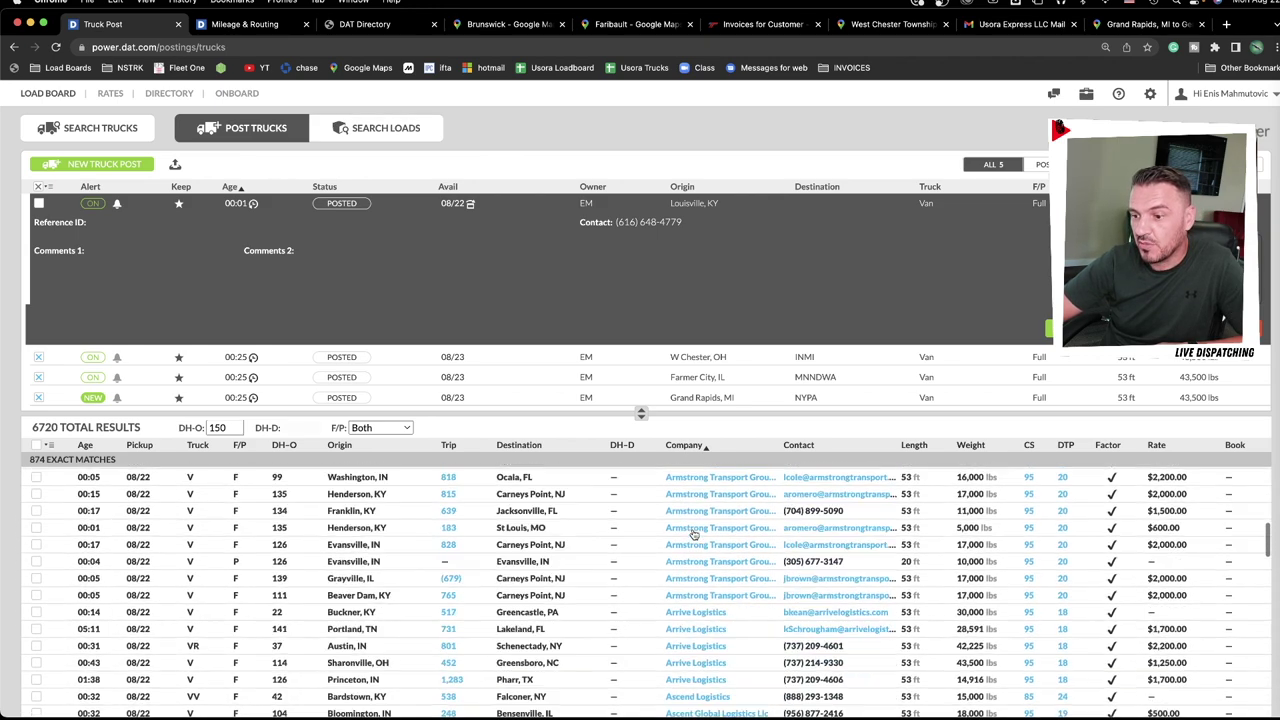
{"action": "scroll", "coordinate": [693, 535], "scroll_direction": "down", "scroll_amount": 5}
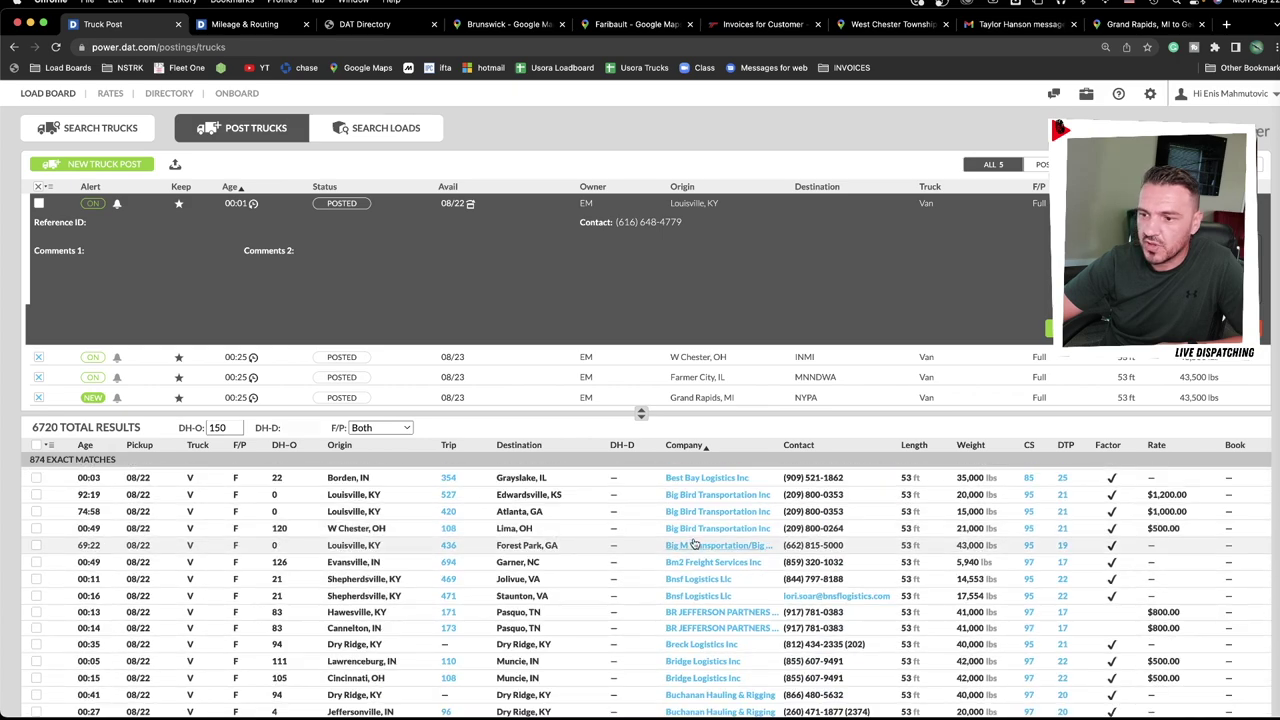
{"action": "scroll", "coordinate": [690, 550], "scroll_direction": "up", "scroll_amount": 1}
{"action": "scroll", "coordinate": [688, 555], "scroll_direction": "down", "scroll_amount": 10}
{"action": "scroll", "coordinate": [691, 555], "scroll_direction": "down", "scroll_amount": 10}
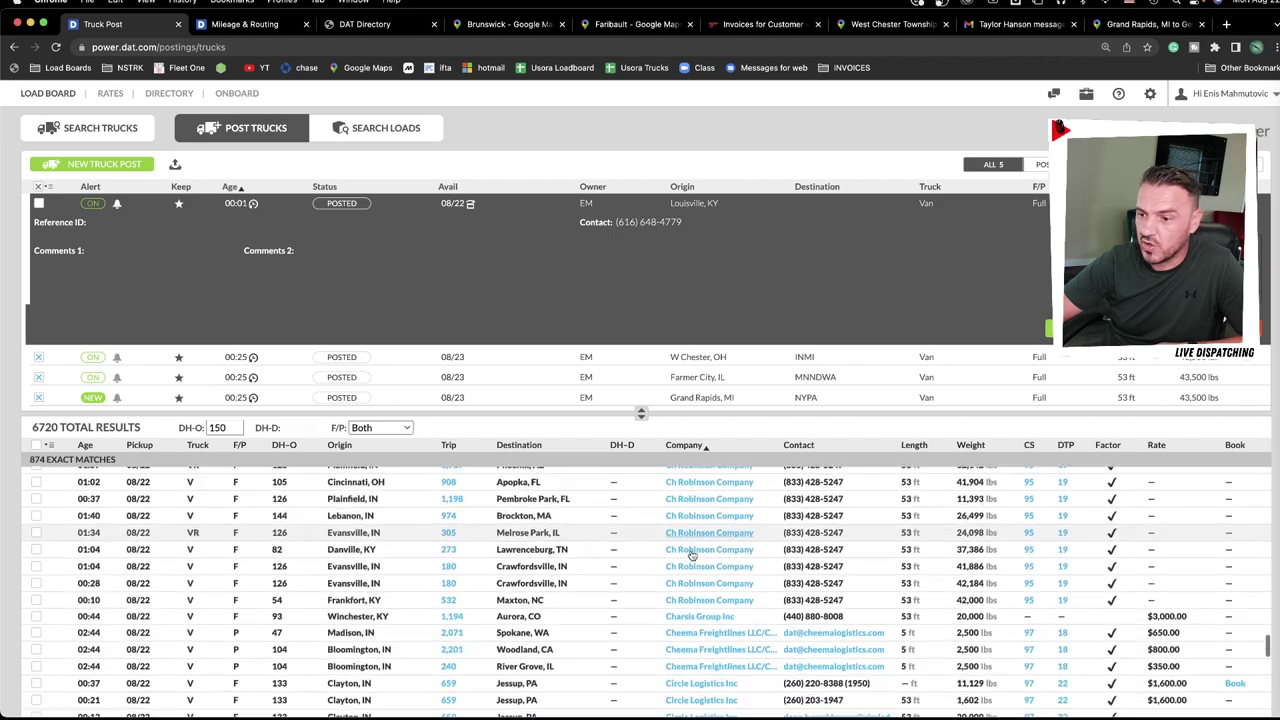
{"action": "scroll", "coordinate": [692, 555], "scroll_direction": "down", "scroll_amount": 5}
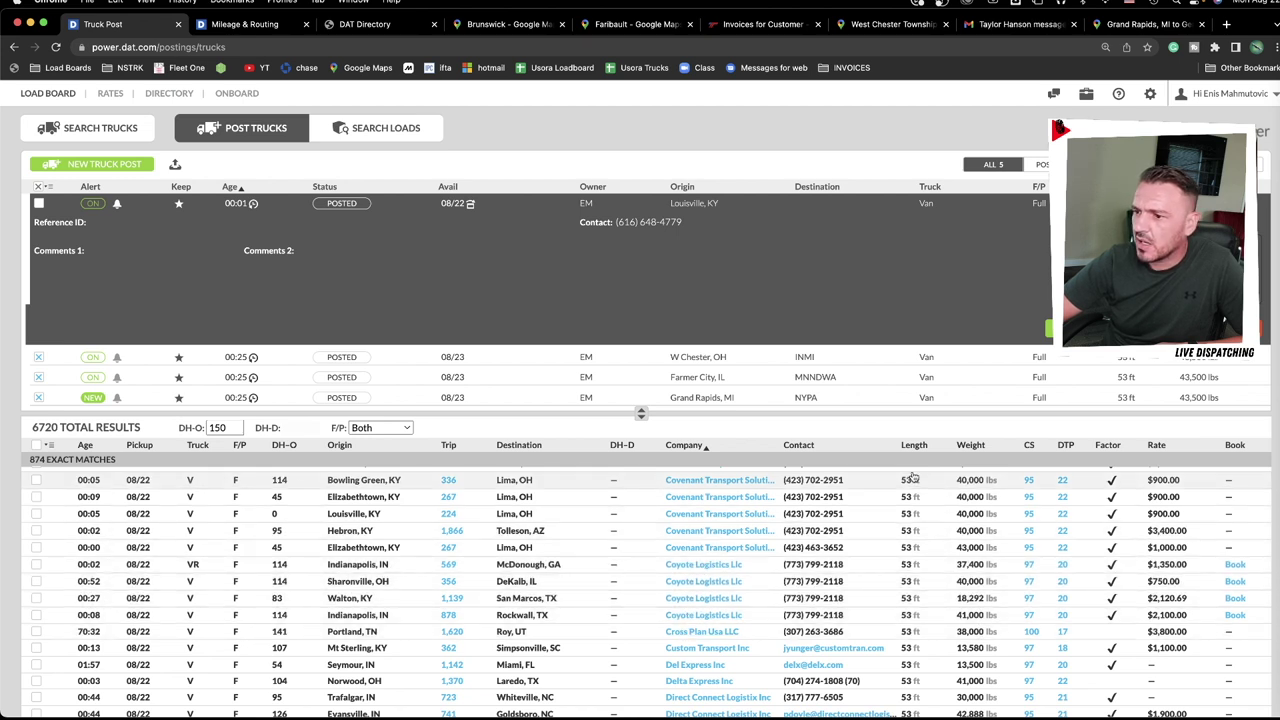
Sort the Louisville matches by weight in ascending order and check the lightest loads.
{"action": "left_click", "coordinate": [971, 446]}
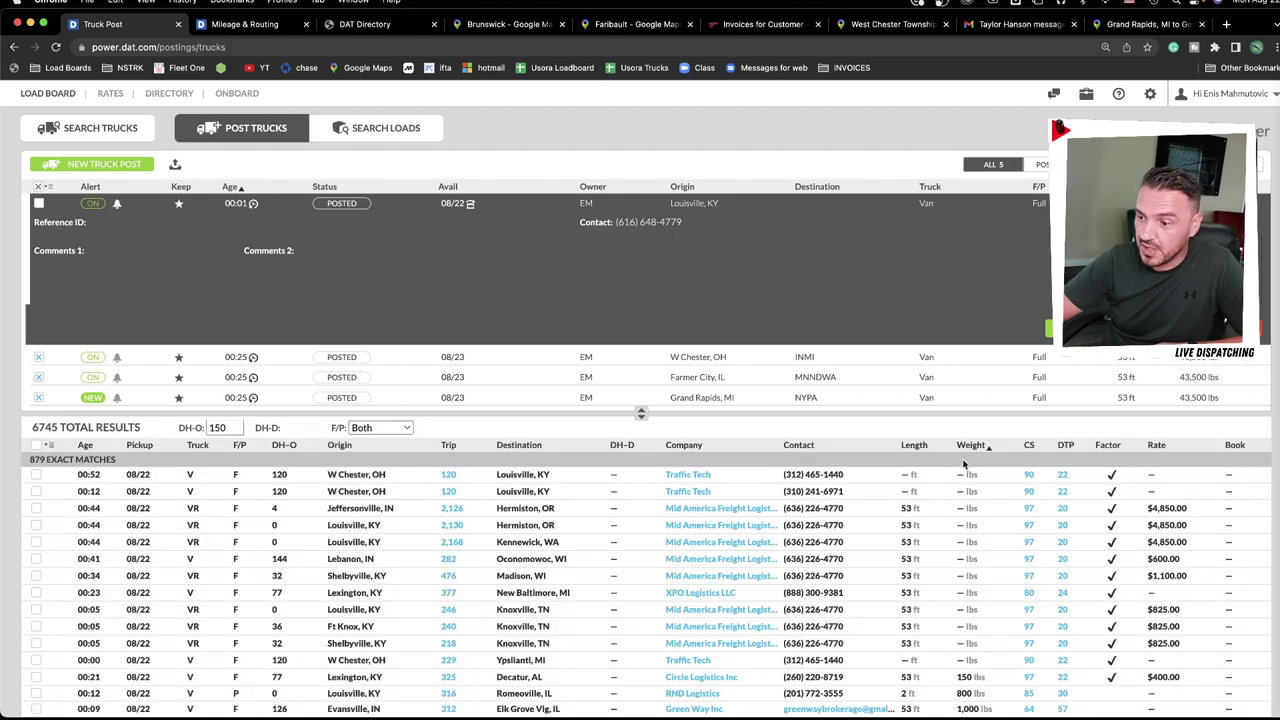
{"action": "scroll", "coordinate": [980, 560], "scroll_direction": "down", "scroll_amount": 3}
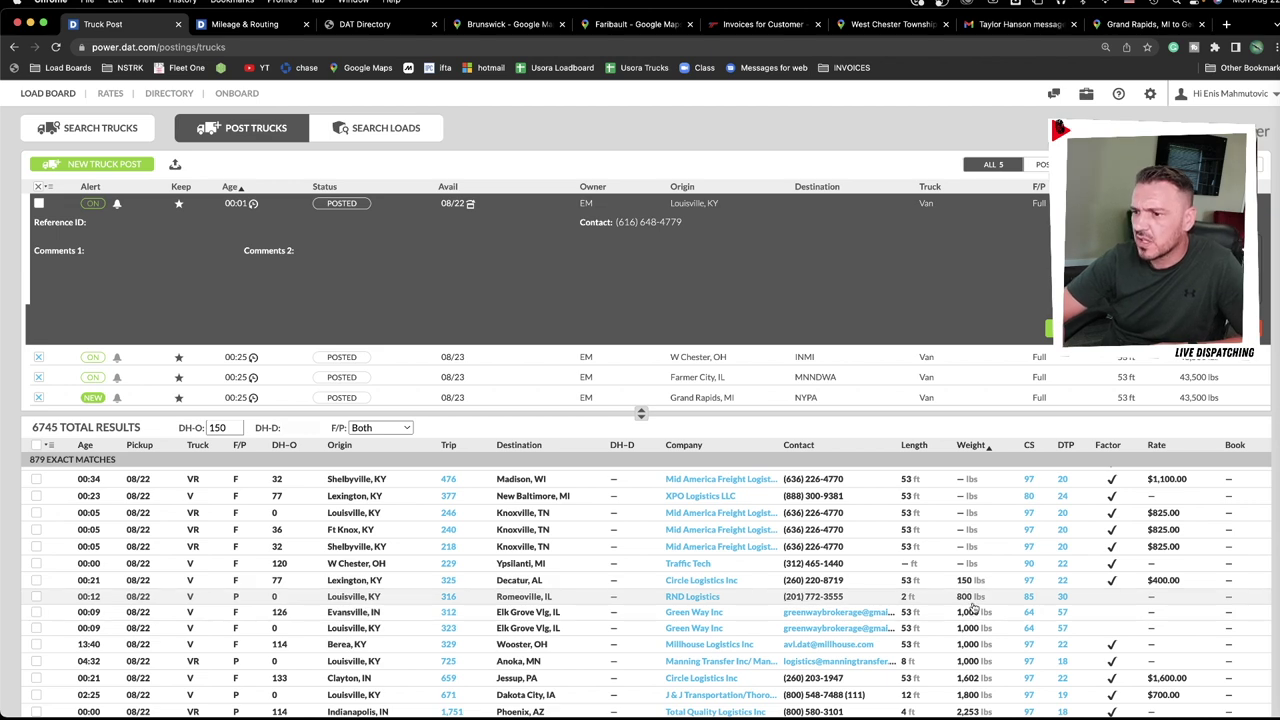
{"action": "scroll", "coordinate": [972, 605], "scroll_direction": "up", "scroll_amount": 3}
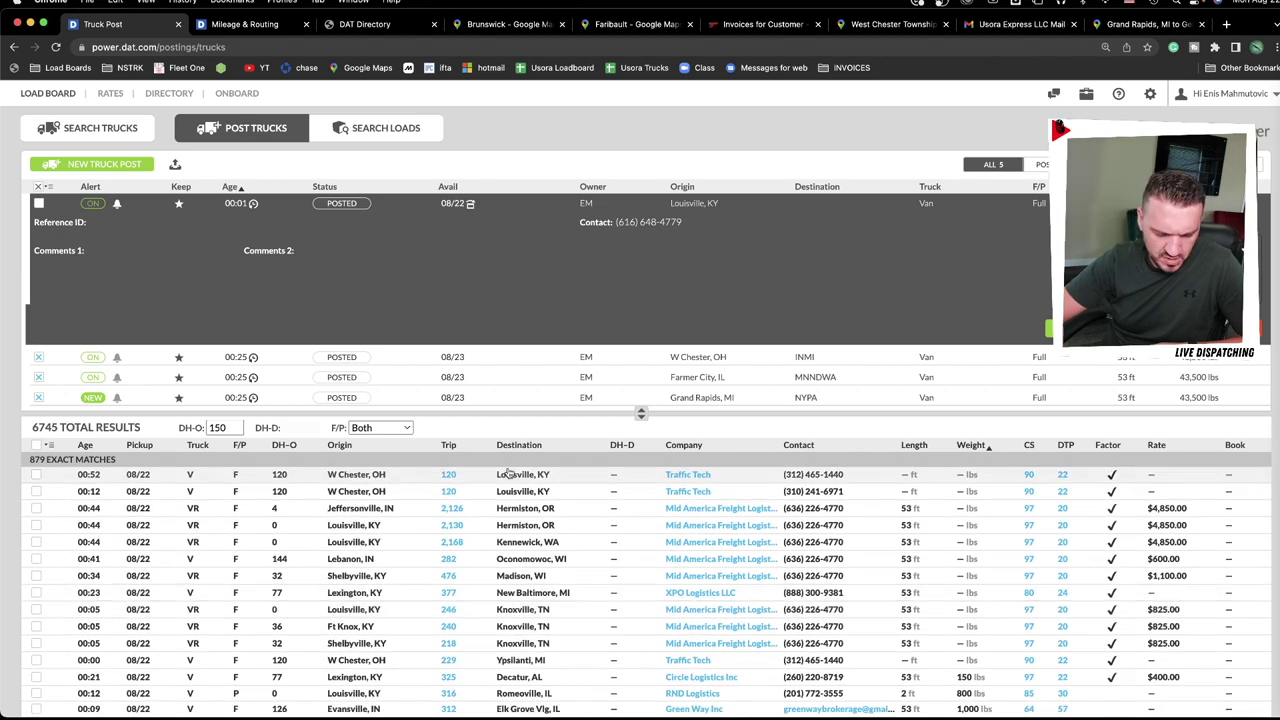
Filter the Louisville matches to Full Only.
{"action": "left_click", "coordinate": [376, 428]}
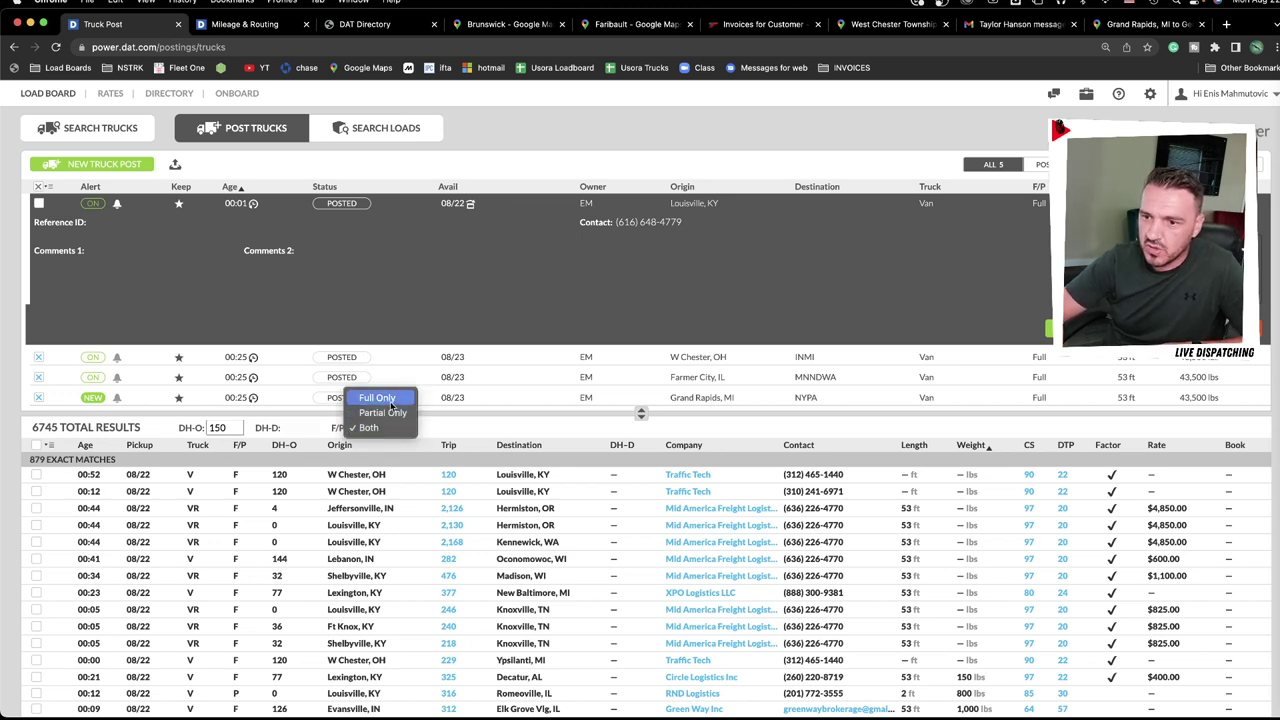
{"action": "left_click", "coordinate": [378, 398]}
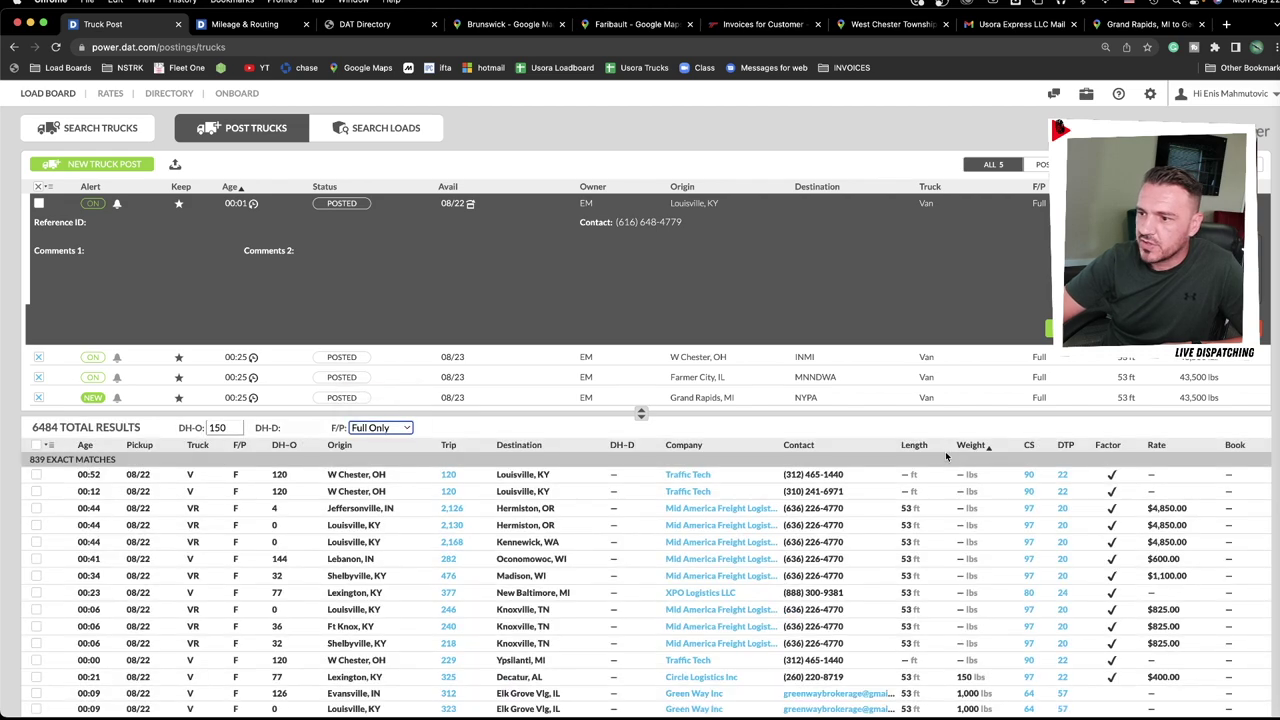
View the company summary for Green Way Inc on the Evansville, IN to Elk Grove Vlg, IL load.
{"action": "scroll", "coordinate": [970, 480], "scroll_direction": "down", "scroll_amount": 4}
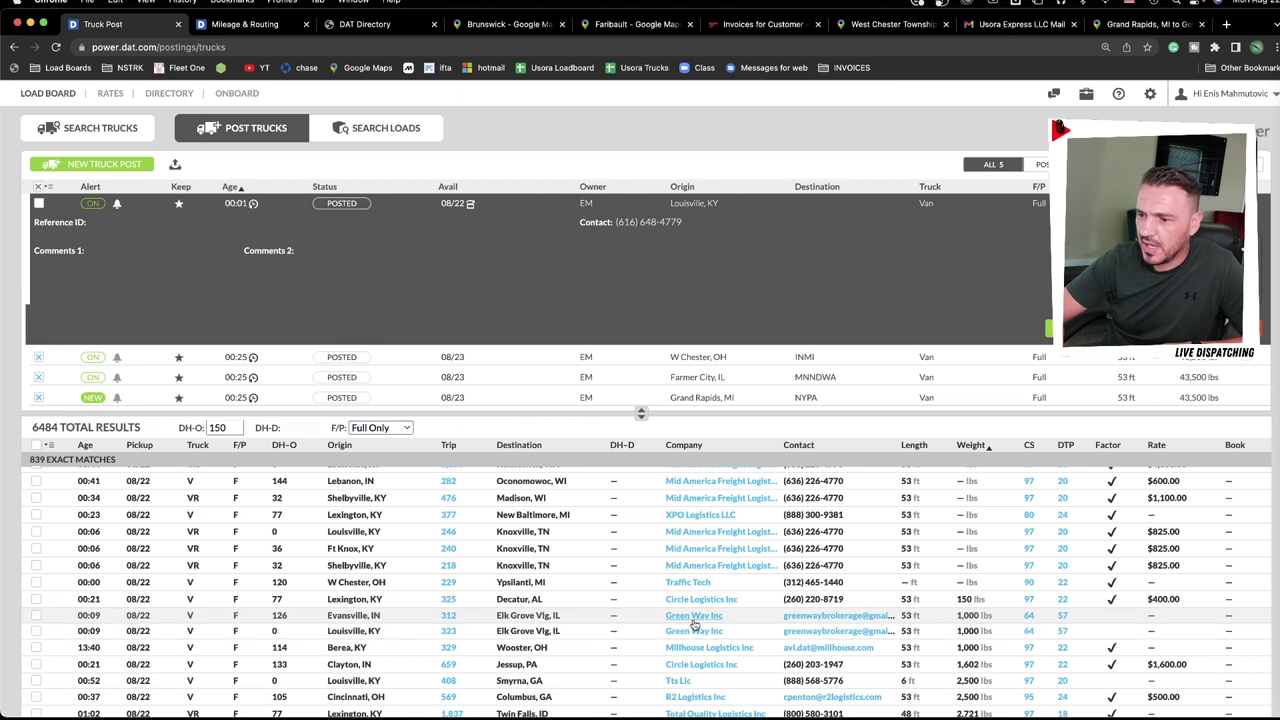
{"action": "mouse_move", "coordinate": [694, 623]}
{"action": "scroll", "coordinate": [694, 623], "scroll_direction": "down", "scroll_amount": 1}
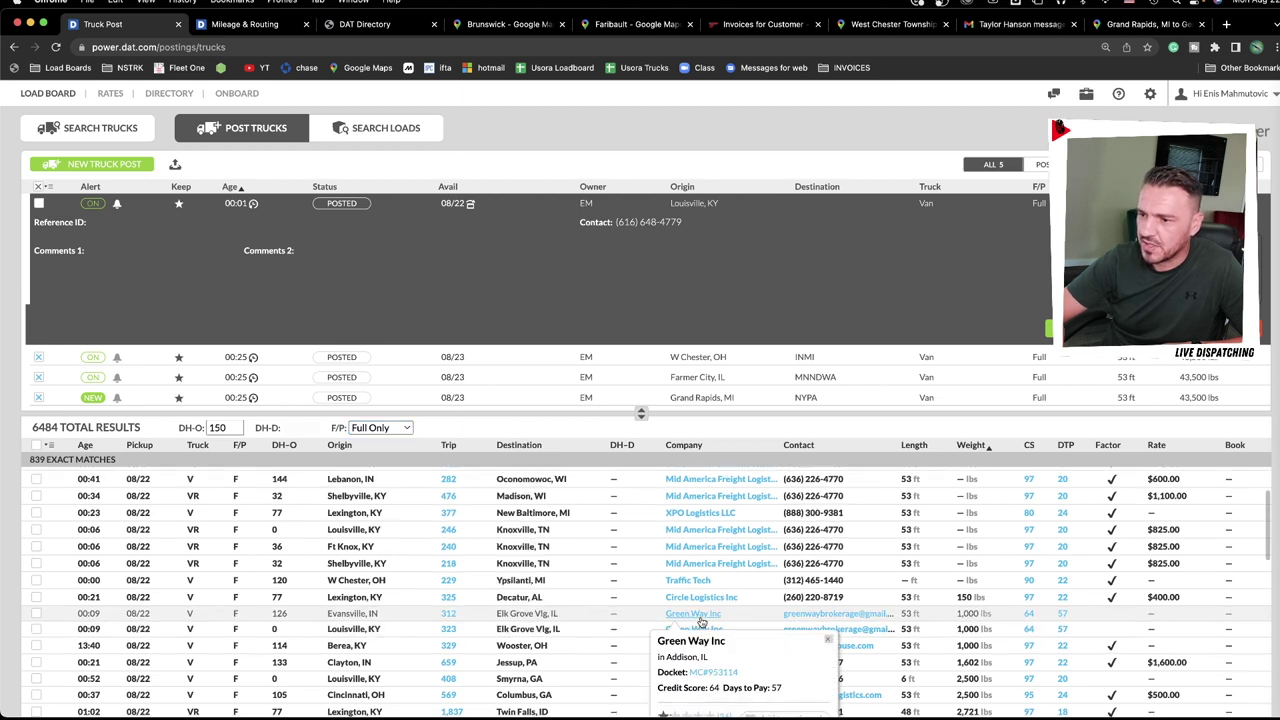
Sort the Louisville matches by weight and by credit score, highest first, and expand the Portland, TN to Roy, UT load.
{"action": "left_click", "coordinate": [966, 449]}
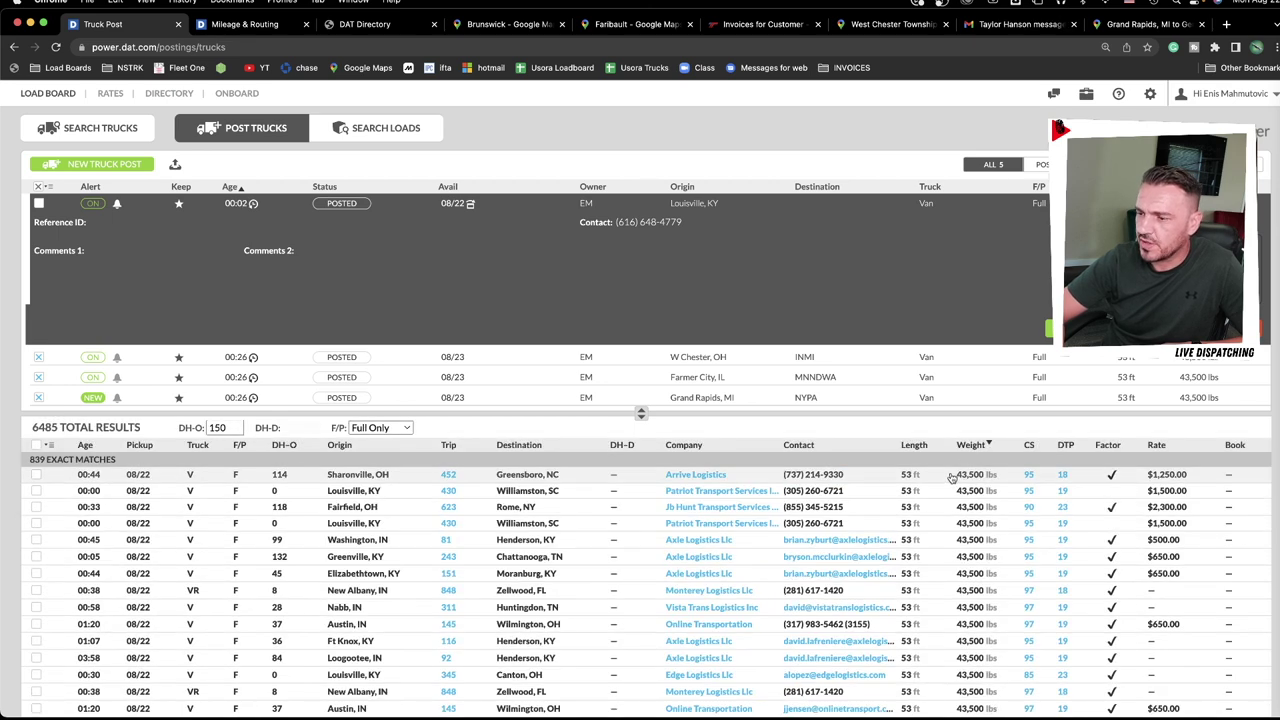
{"action": "left_click", "coordinate": [1031, 447]}
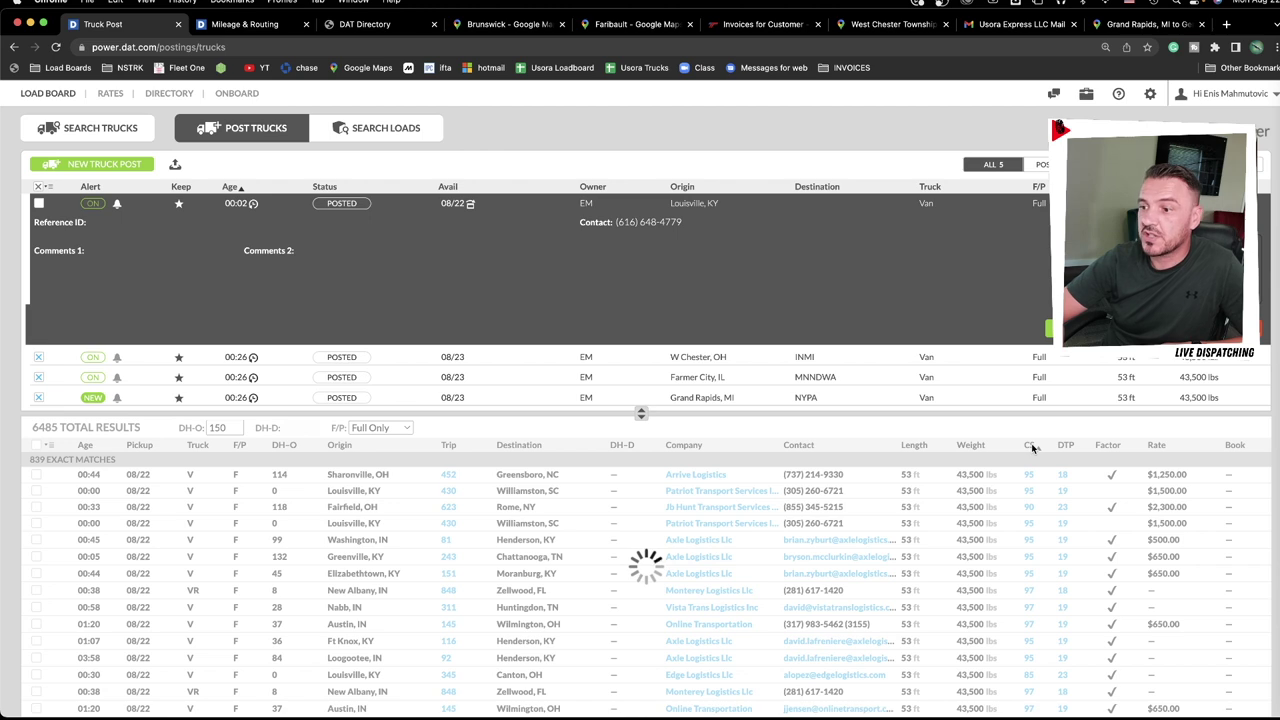
{"action": "left_click", "coordinate": [1031, 447]}
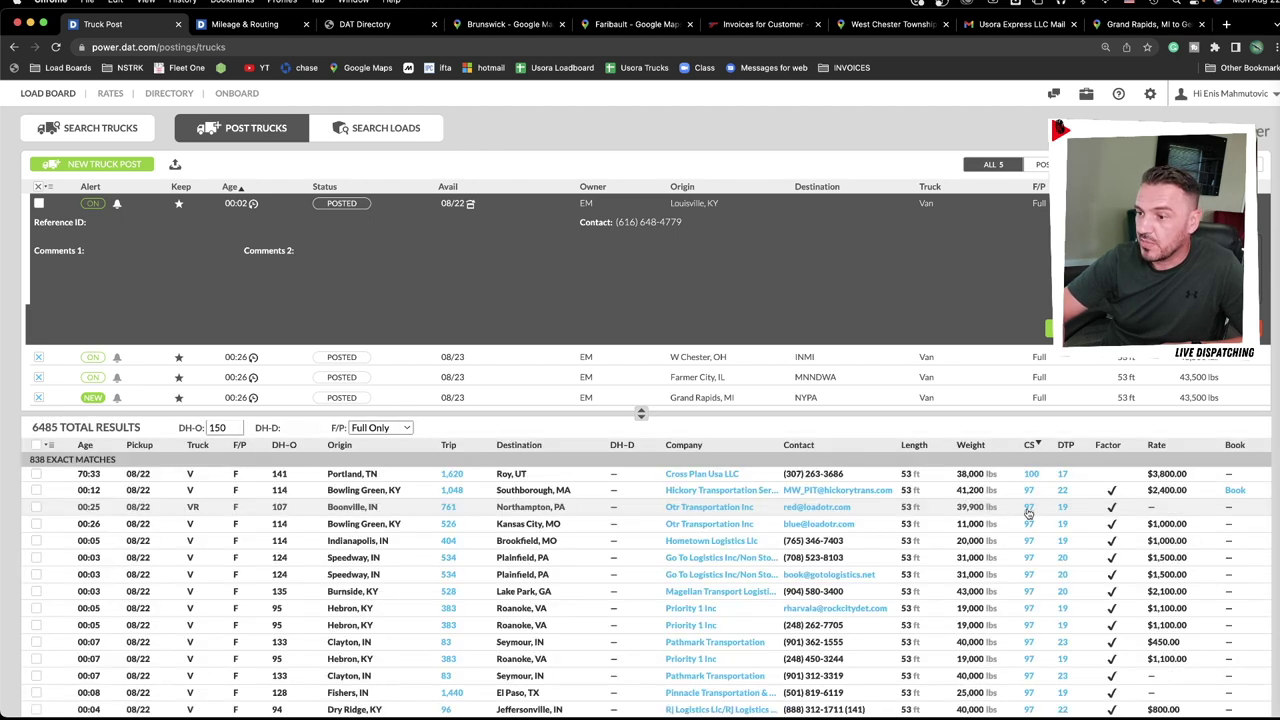
{"action": "left_click", "coordinate": [613, 476]}
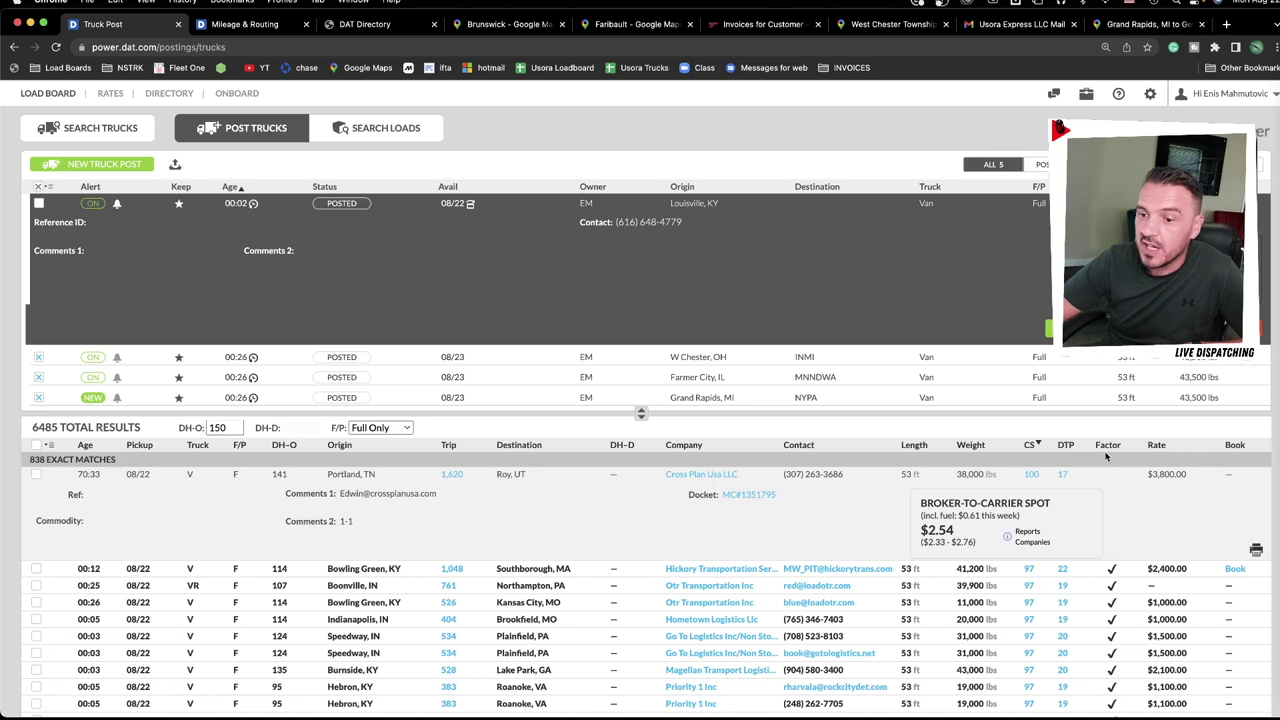
Look through the Louisville matches from highest rate down, and re-sort the list by age with the newest loads first.
{"action": "left_click", "coordinate": [1160, 449]}
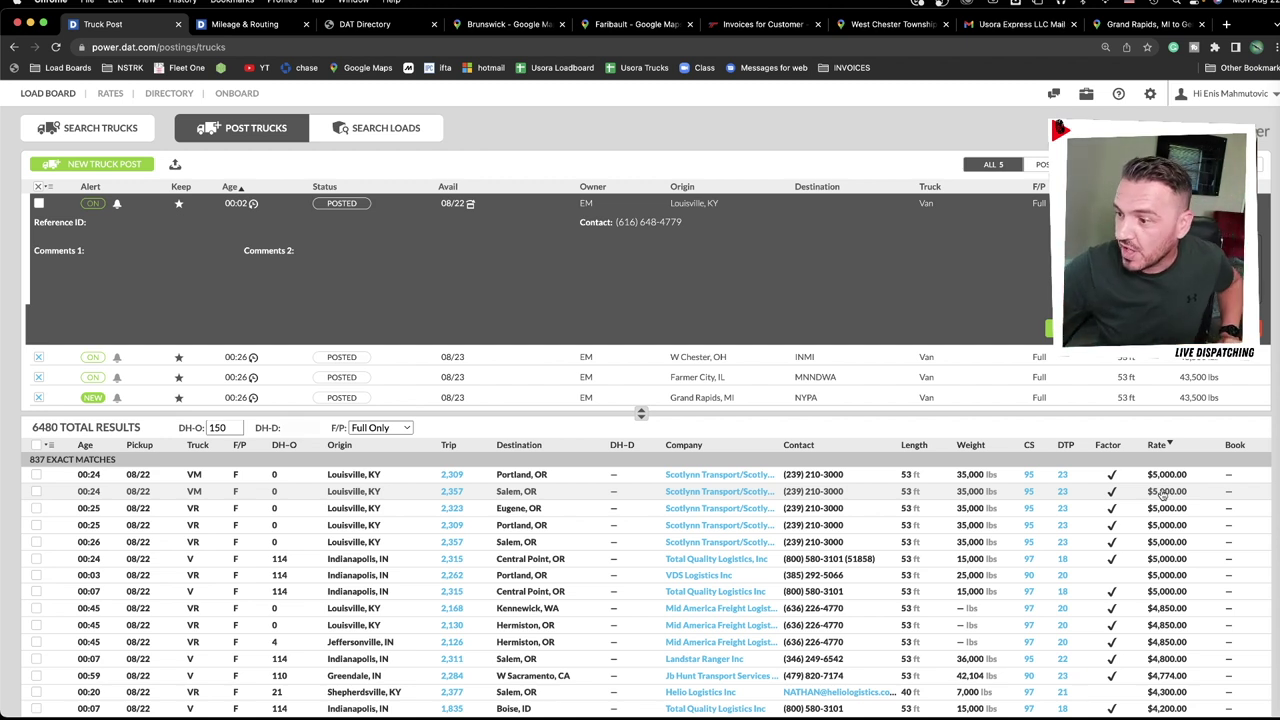
{"action": "scroll", "coordinate": [1165, 585], "scroll_direction": "down", "scroll_amount": 10}
{"action": "scroll", "coordinate": [1165, 588], "scroll_direction": "down", "scroll_amount": 15}
{"action": "scroll", "coordinate": [1167, 589], "scroll_direction": "down", "scroll_amount": 10}
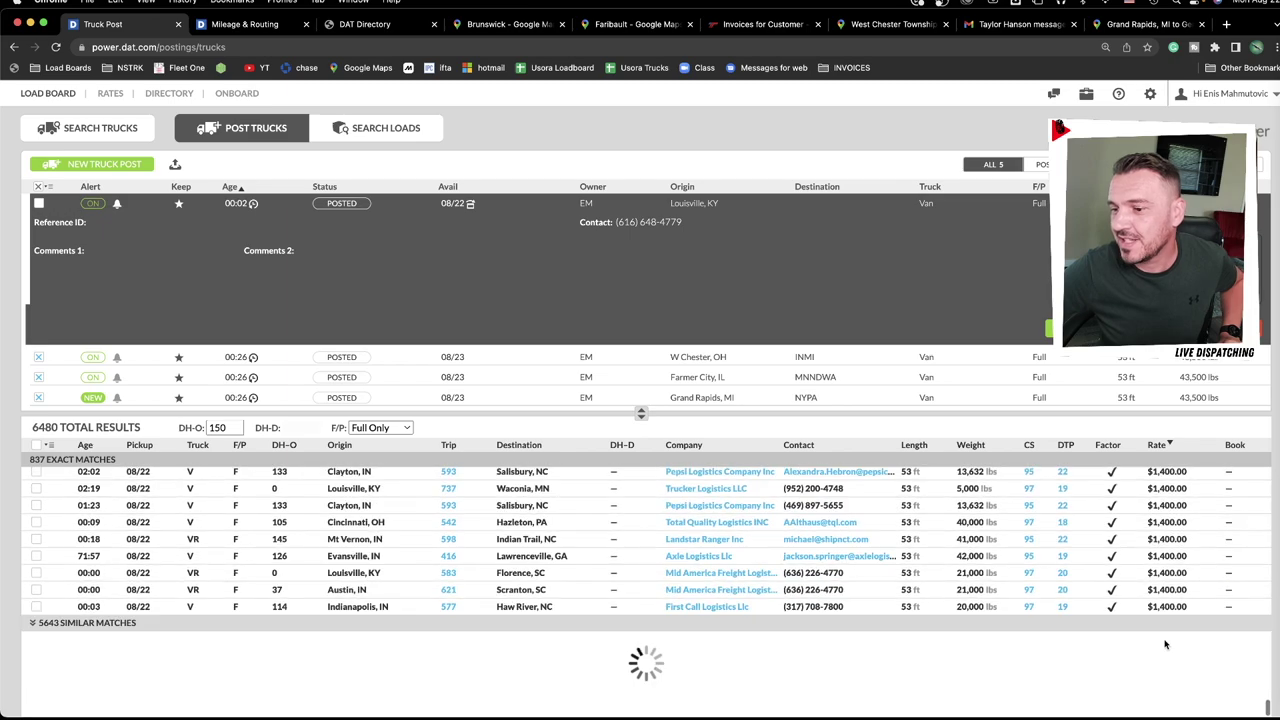
{"action": "scroll", "coordinate": [1258, 553], "scroll_direction": "up", "scroll_amount": 1}
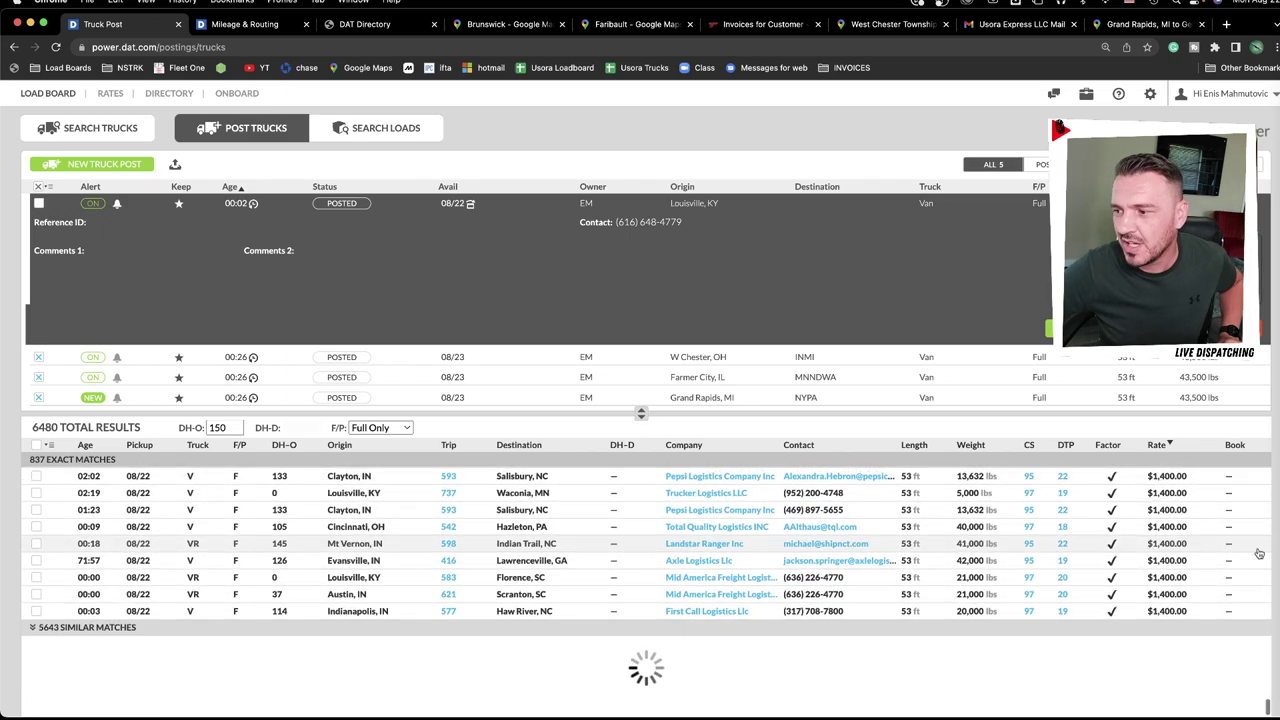
{"action": "scroll", "coordinate": [1258, 553], "scroll_direction": "up", "scroll_amount": 8}
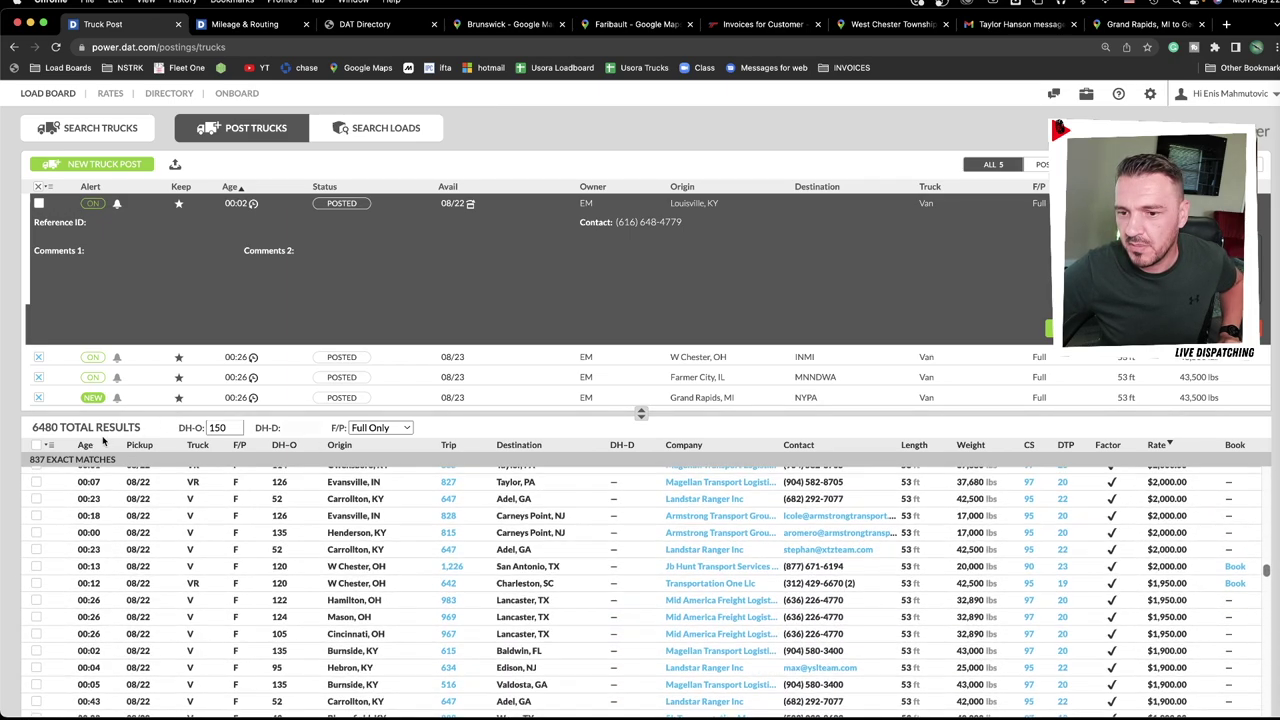
{"action": "left_click", "coordinate": [86, 446]}
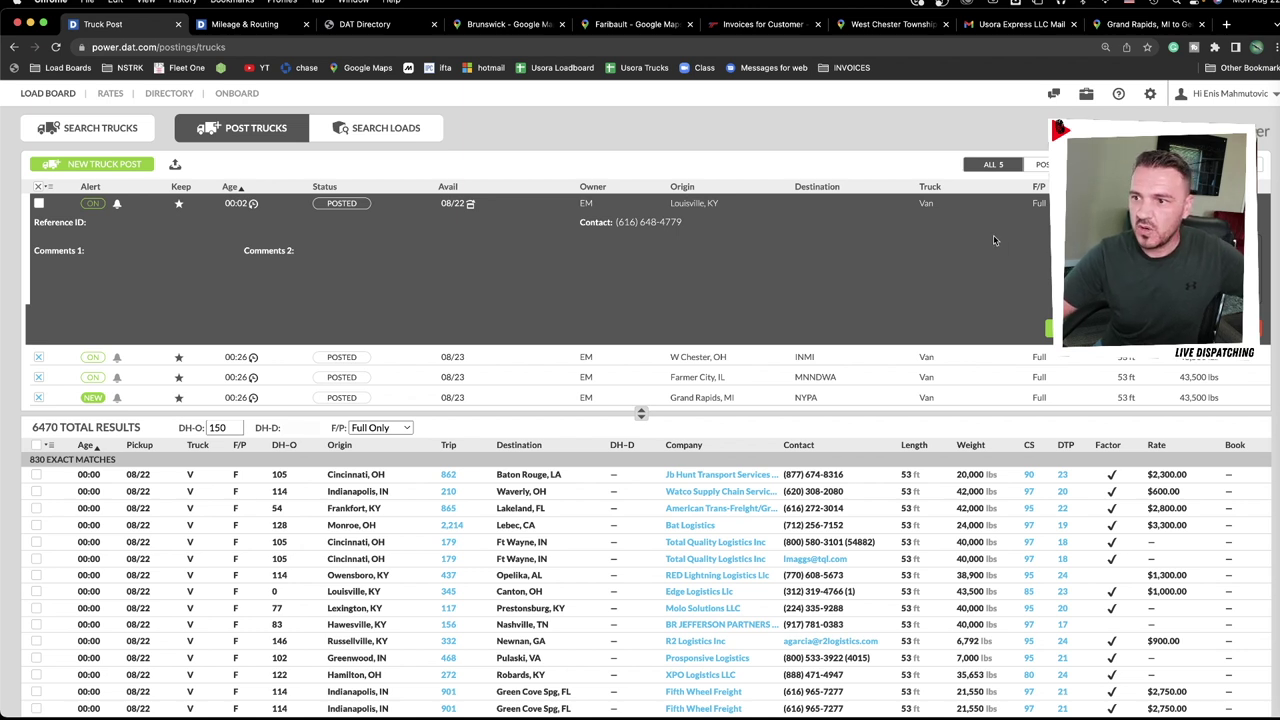
View the empty load search form, return to the posted trucks, and set alarms on the Louisville, KY and W Chester, OH posts.
{"action": "left_click", "coordinate": [380, 136]}
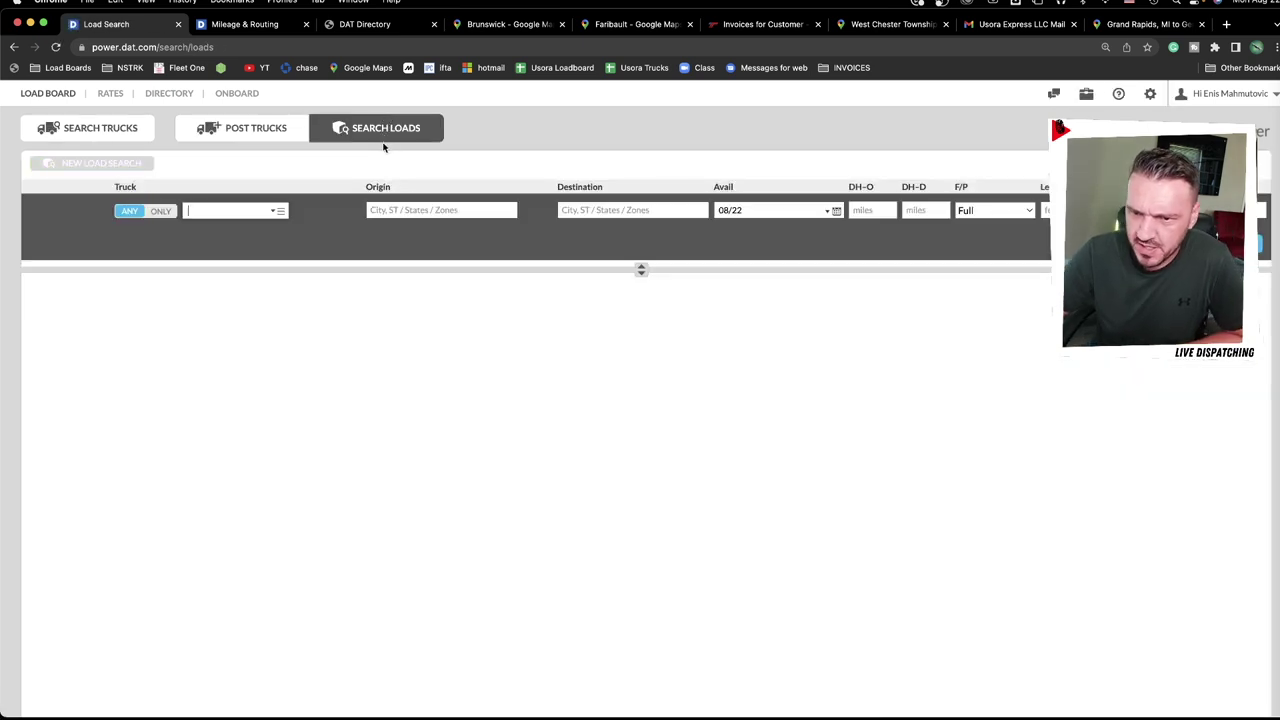
{"action": "left_click", "coordinate": [237, 138]}
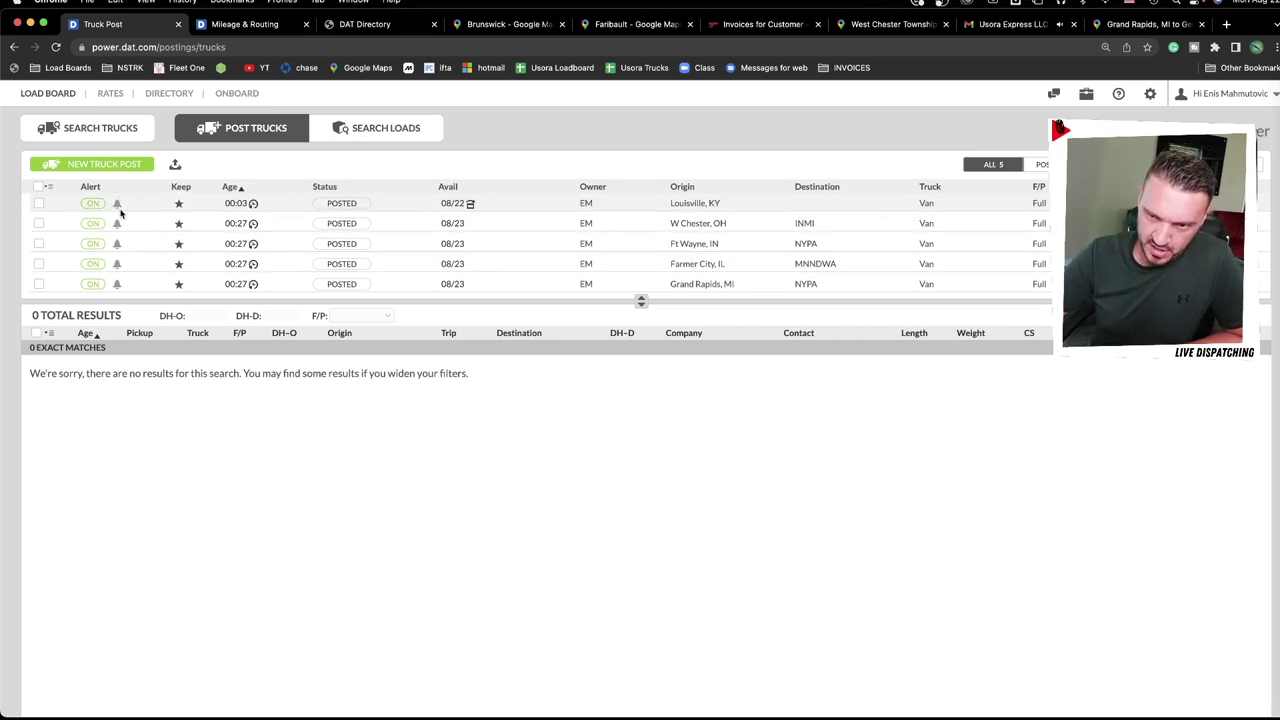
{"action": "left_click", "coordinate": [827, 211]}
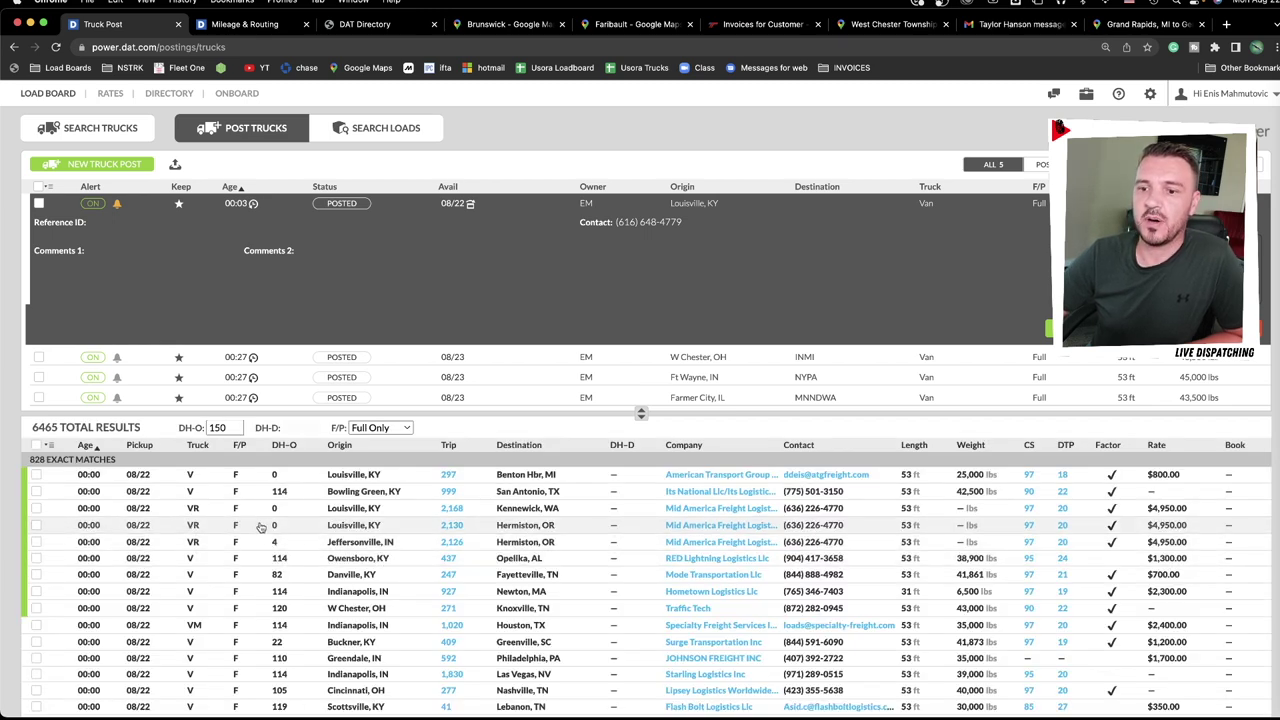
{"action": "left_click", "coordinate": [116, 357]}
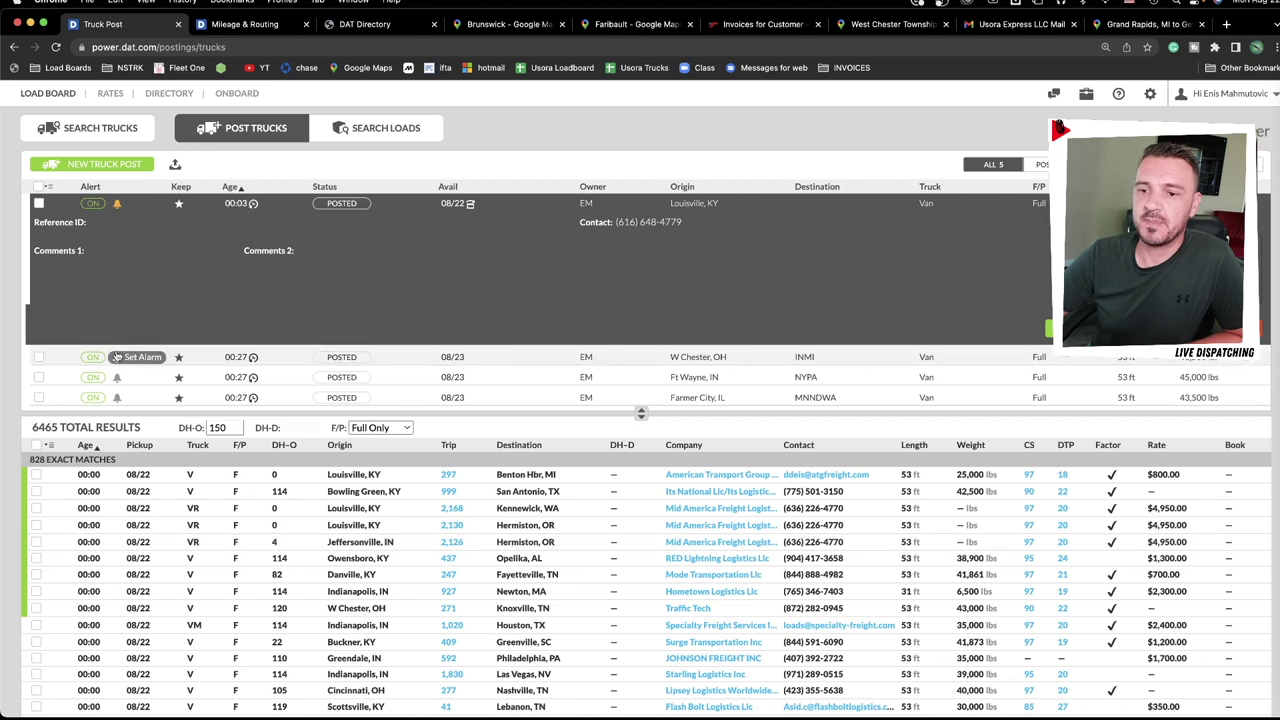
{"action": "left_click", "coordinate": [118, 375]}
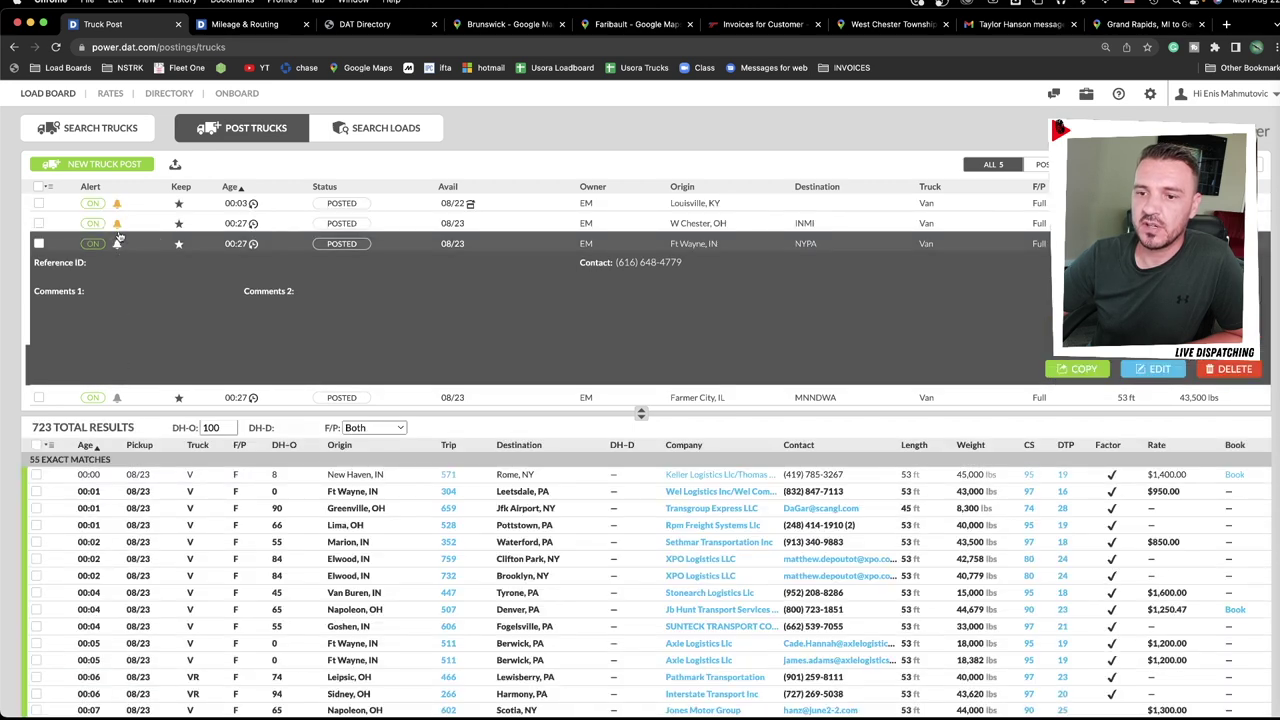
Cancel the alarms on the W Chester, OH and Louisville, KY truck posts.
{"action": "left_click", "coordinate": [118, 240]}
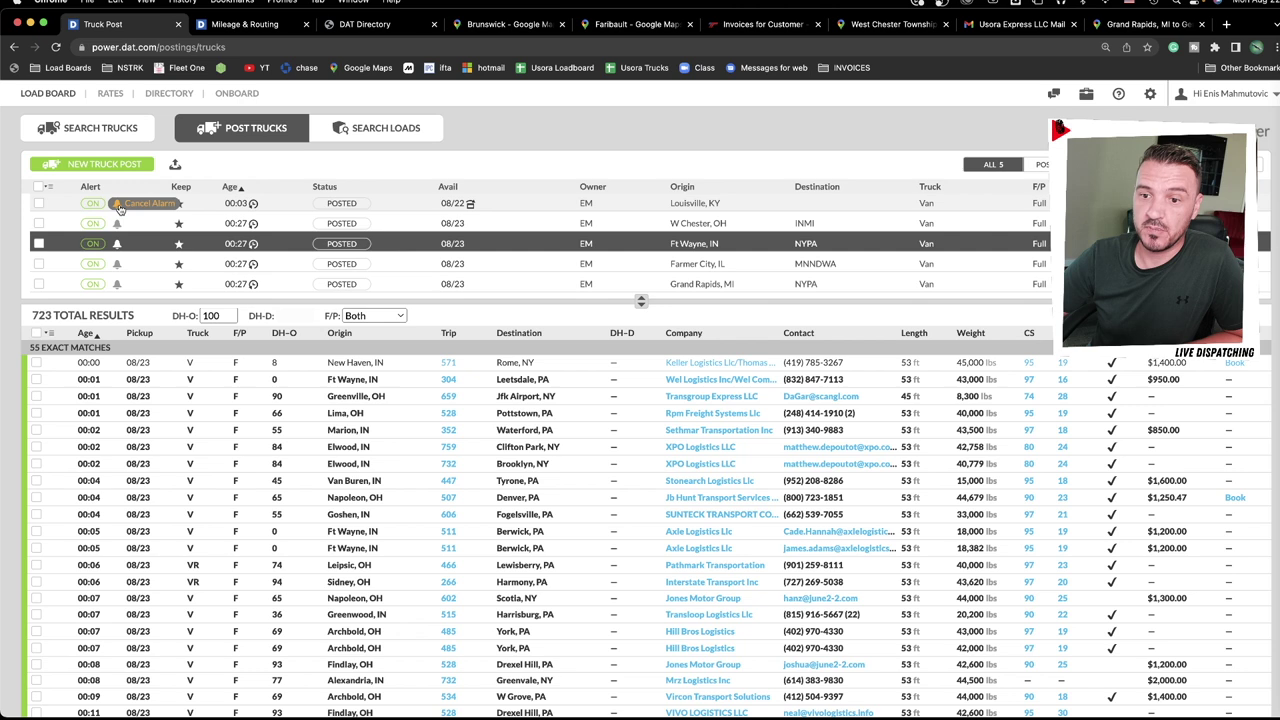
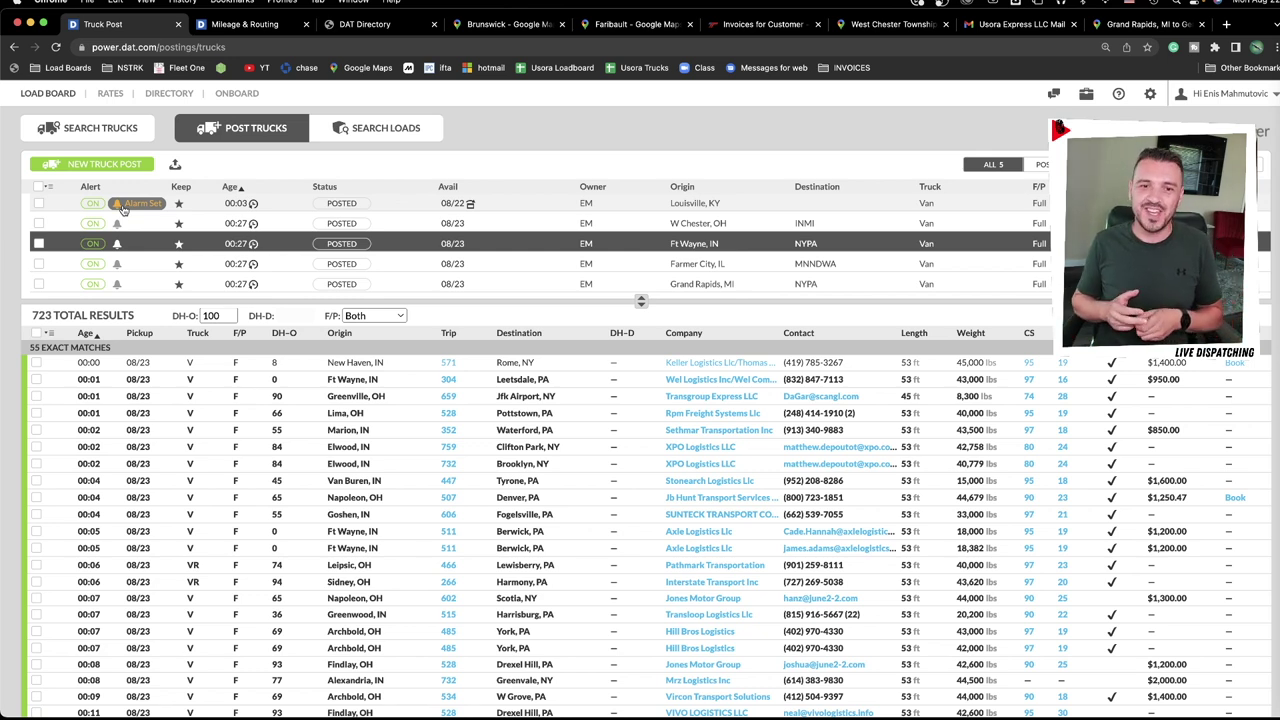
{"action": "left_click", "coordinate": [116, 204]}
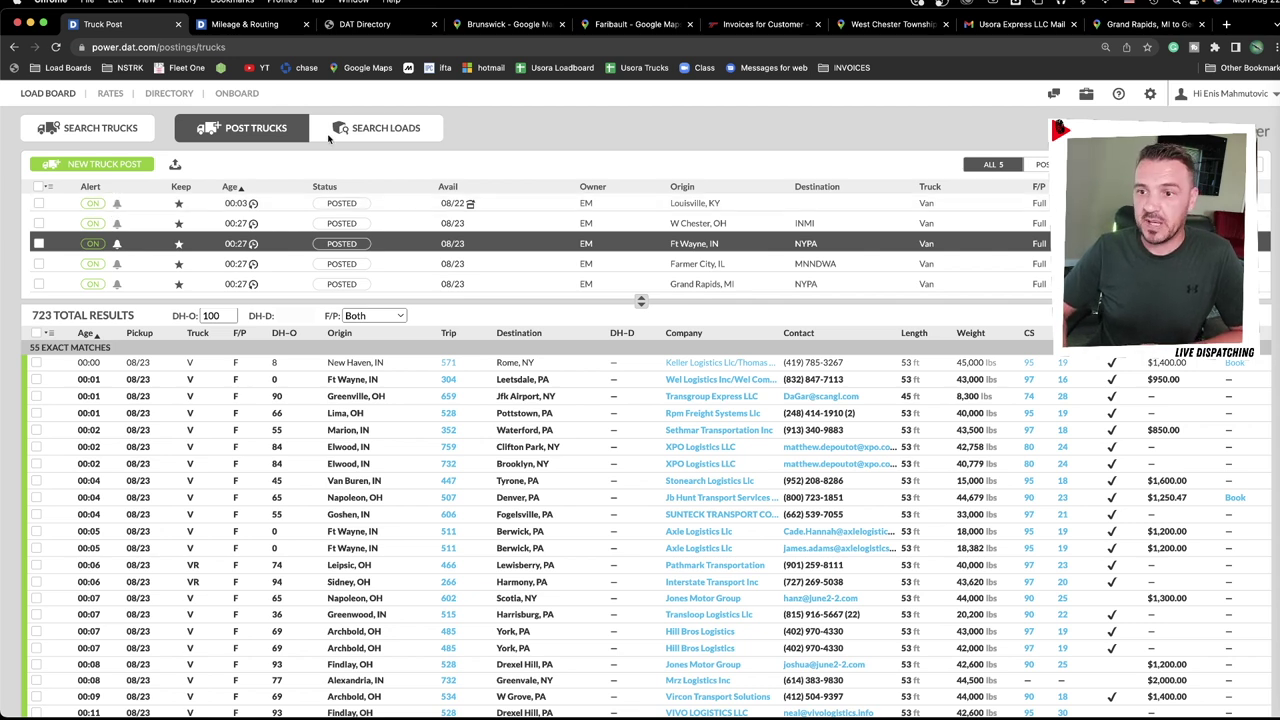
Start a load search with Columbus, OH as the origin.
{"action": "left_click", "coordinate": [386, 134]}
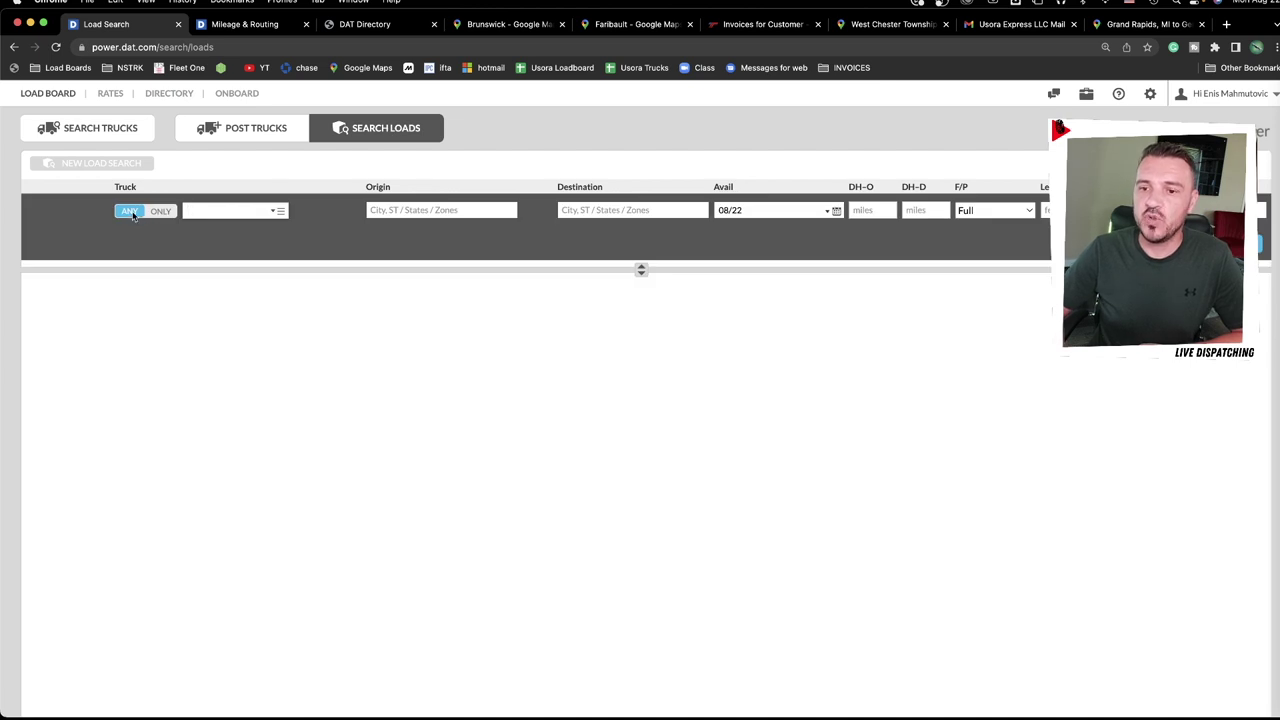
{"action": "left_click", "coordinate": [438, 209]}
{"action": "type", "text": "colu8mbus"}
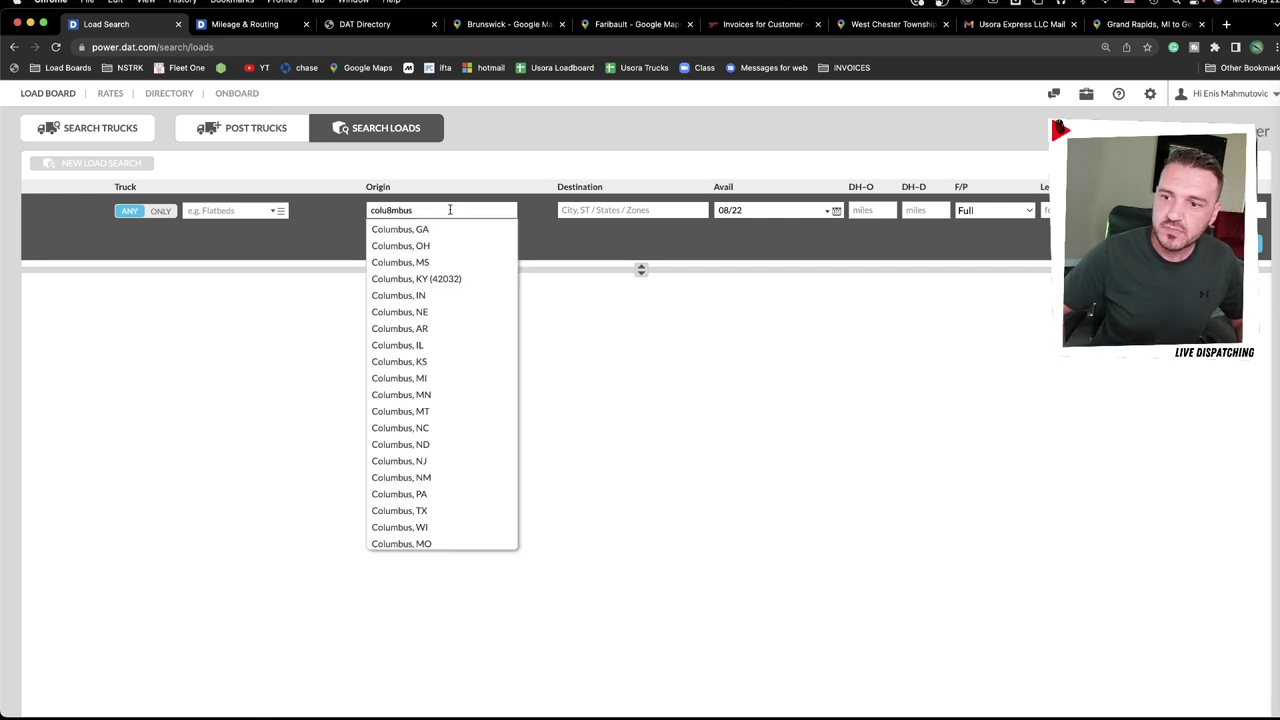
{"action": "left_click", "coordinate": [431, 247]}
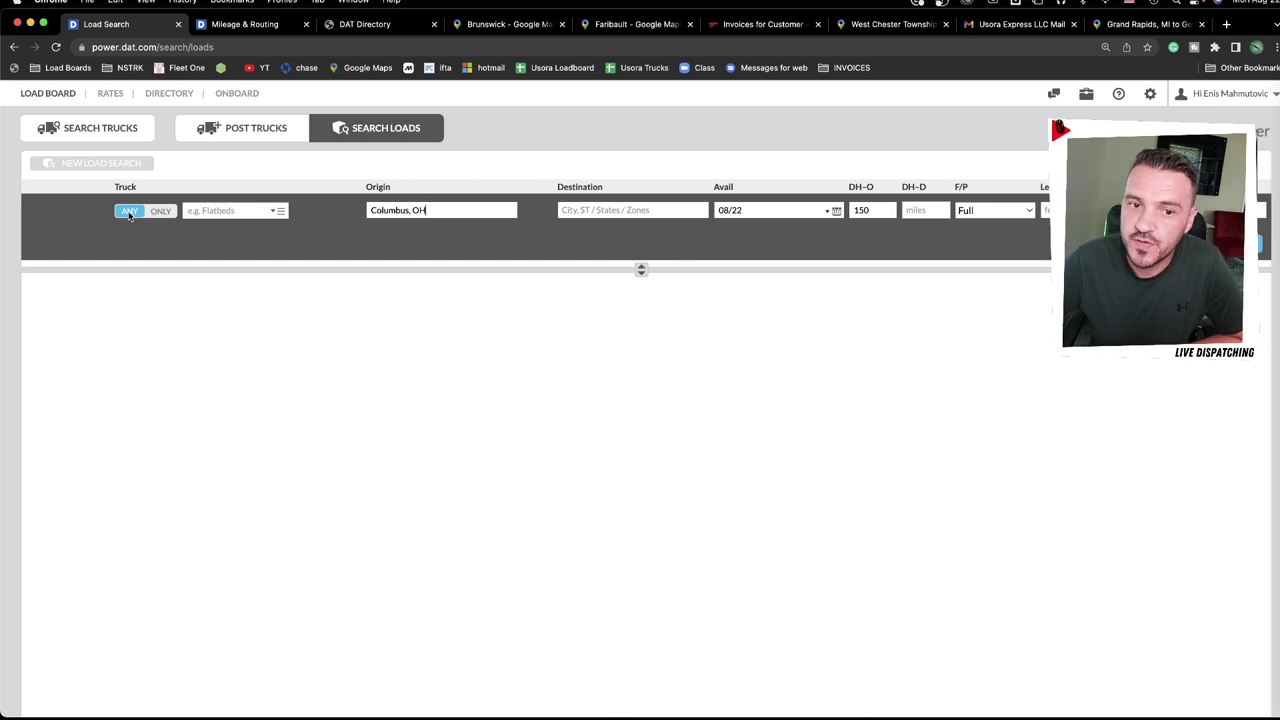
Add Flatbeds (F), Vans, Standard (V) and Containers (C) as truck types for the Columbus load search.
{"action": "left_click", "coordinate": [227, 211]}
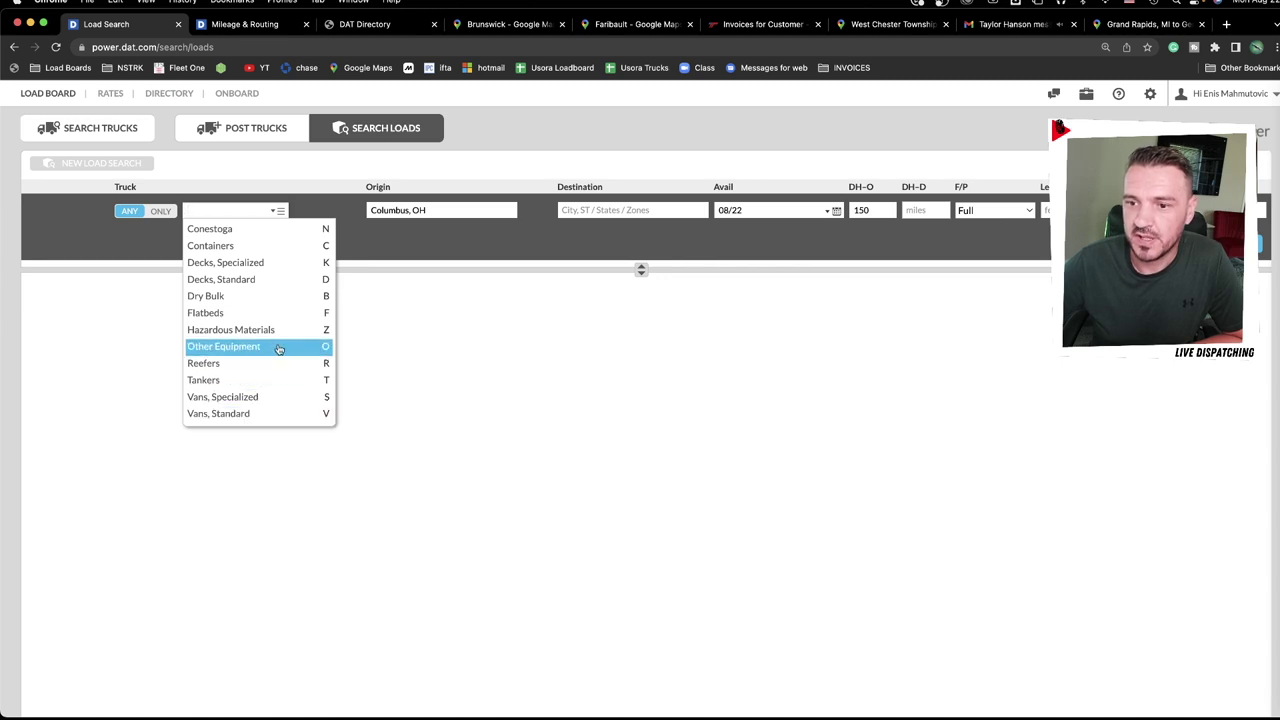
{"action": "key", "text": "f"}
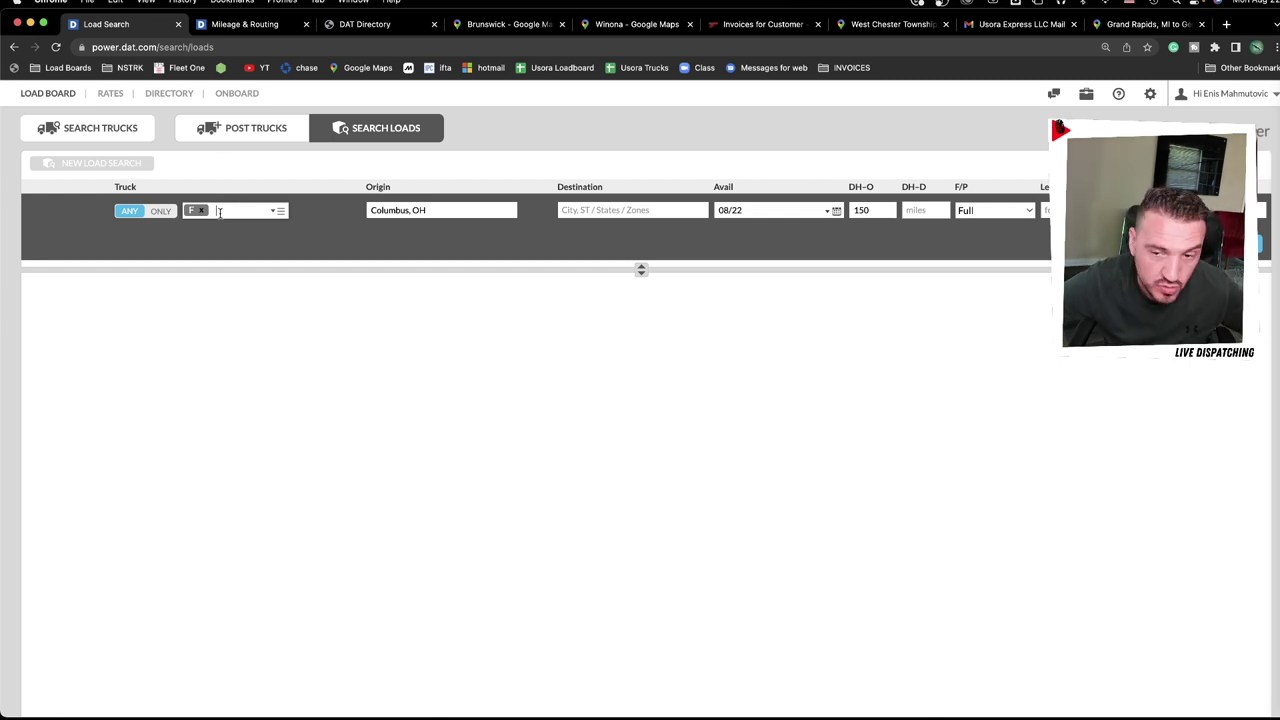
{"action": "type", "text": "v"}
{"action": "left_click", "coordinate": [221, 234]}
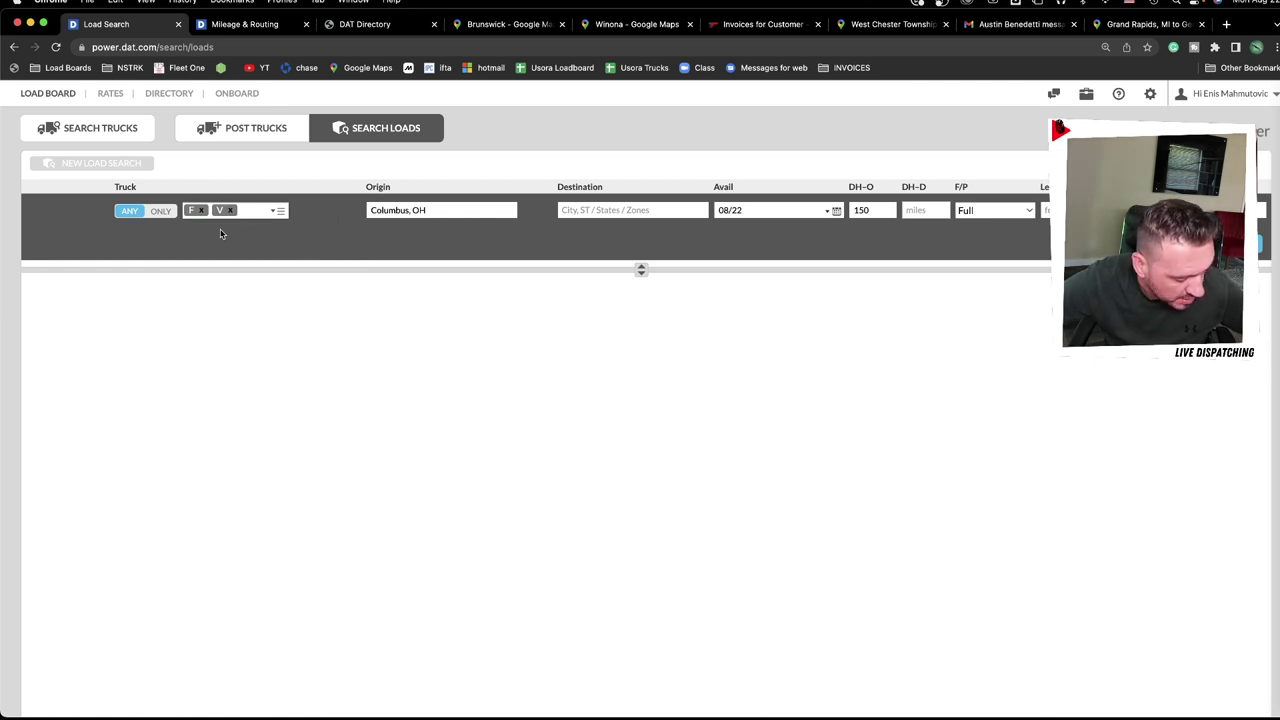
{"action": "type", "text": "c"}
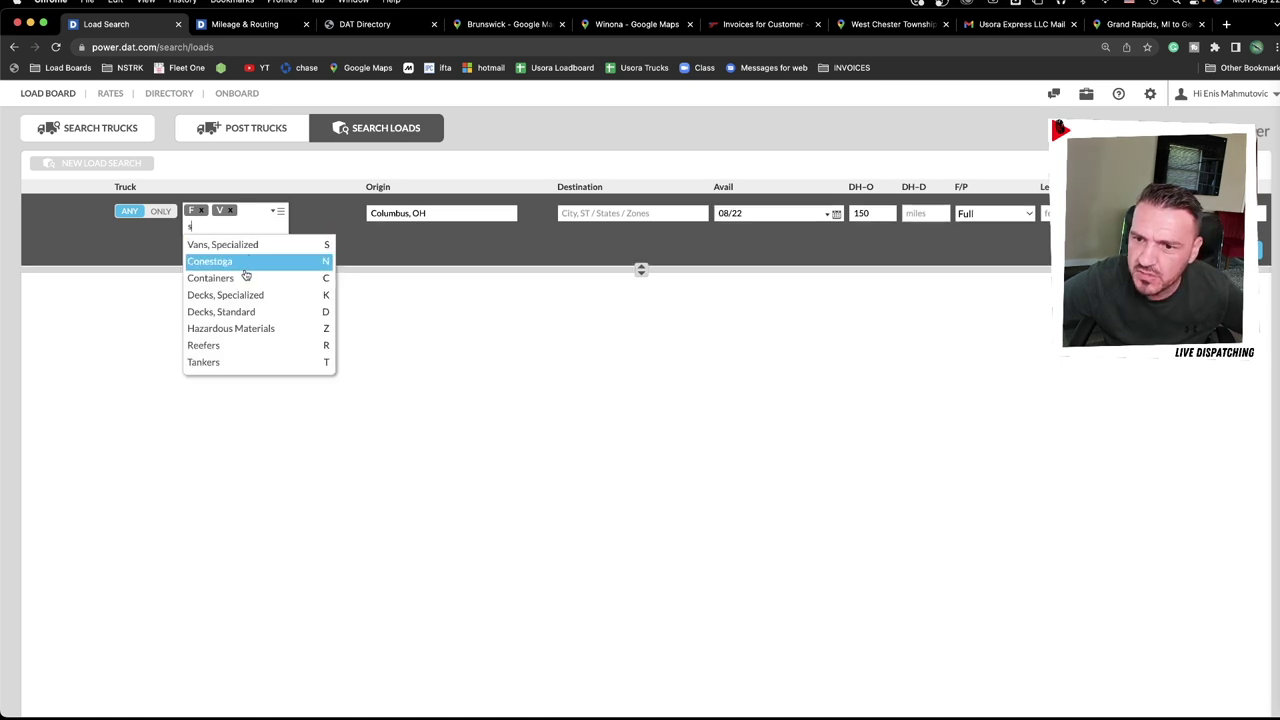
{"action": "left_click", "coordinate": [243, 266]}
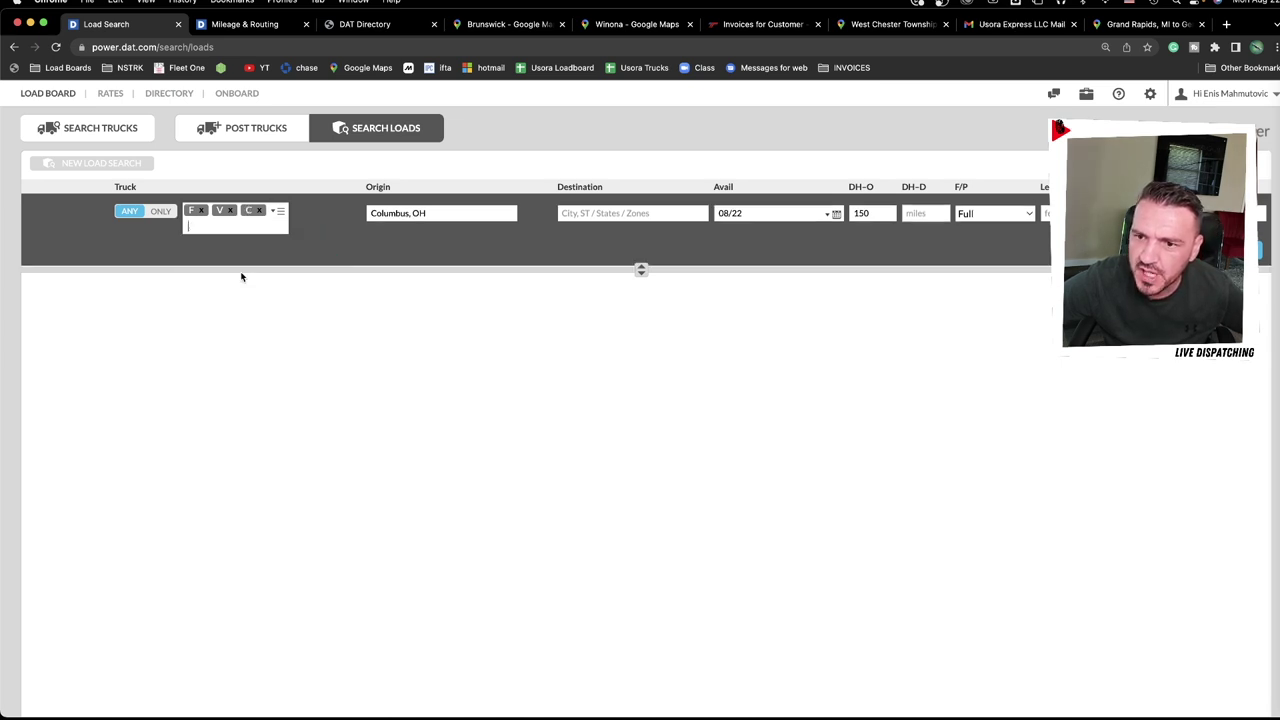
Remove all three truck types from the load search and view the general equipment categories without choosing one.
{"action": "left_click", "coordinate": [259, 212]}
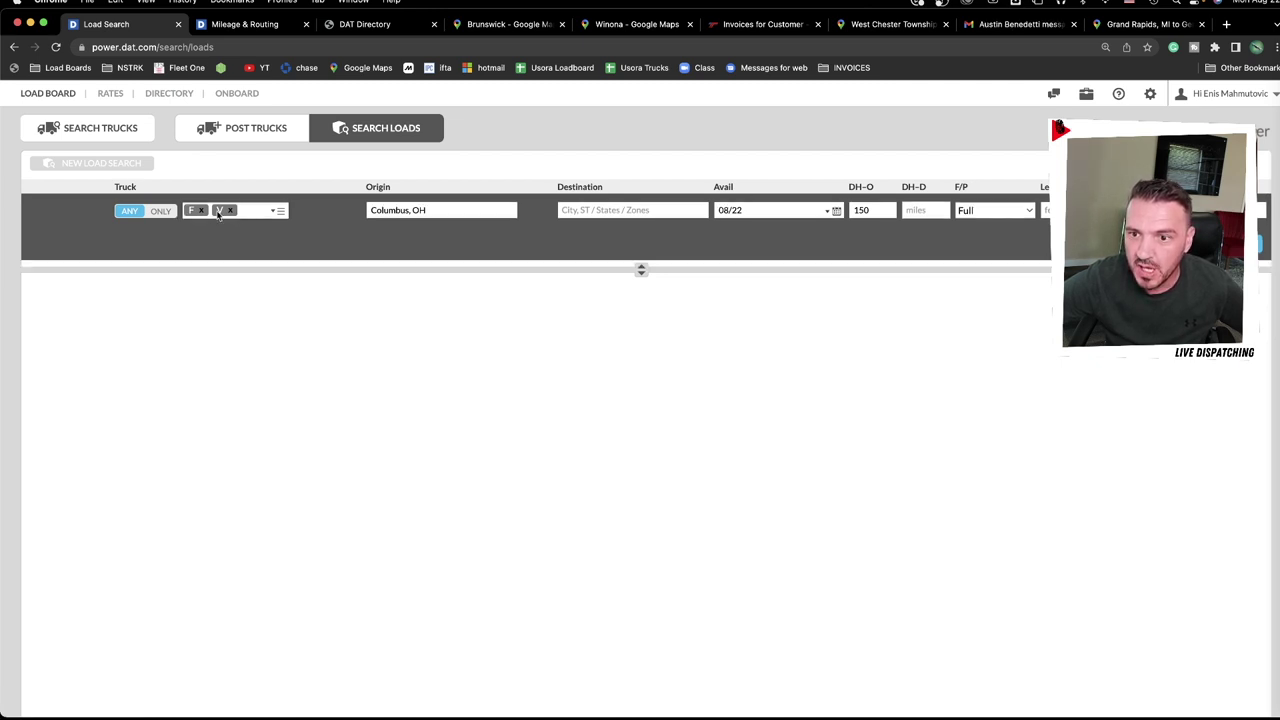
{"action": "left_click", "coordinate": [202, 211]}
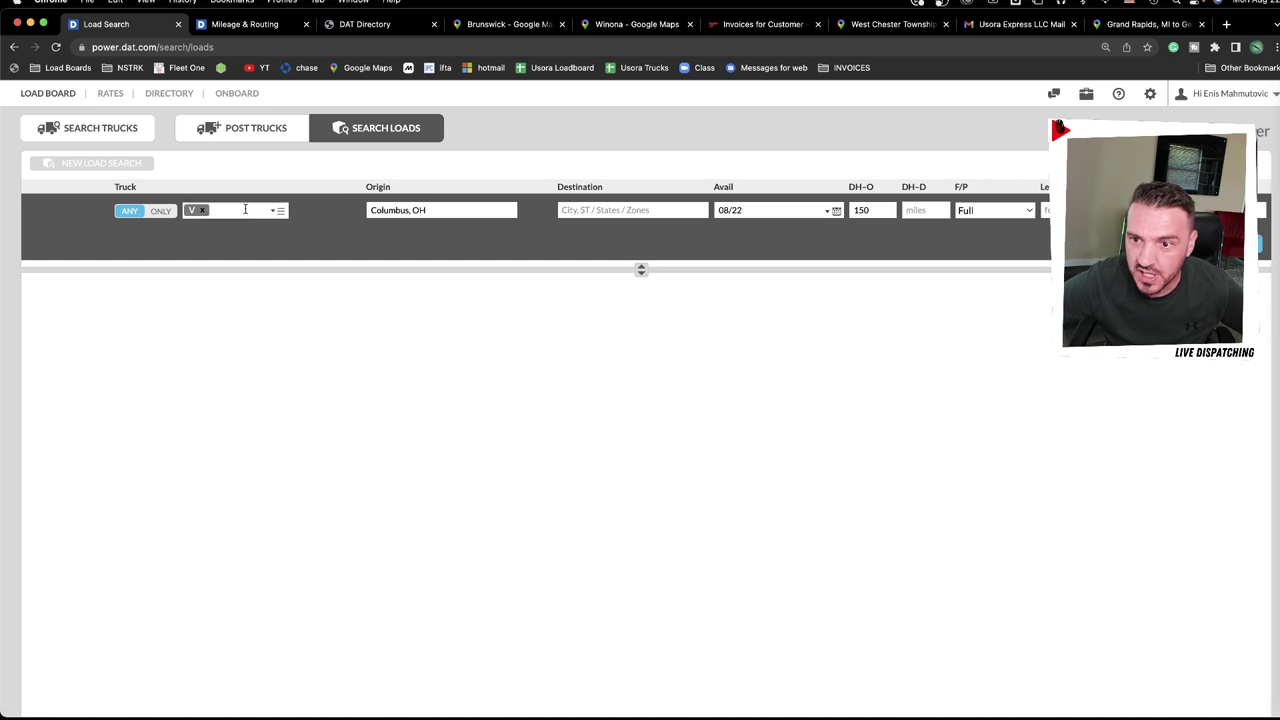
{"action": "left_click", "coordinate": [197, 211]}
{"action": "left_click", "coordinate": [271, 212]}
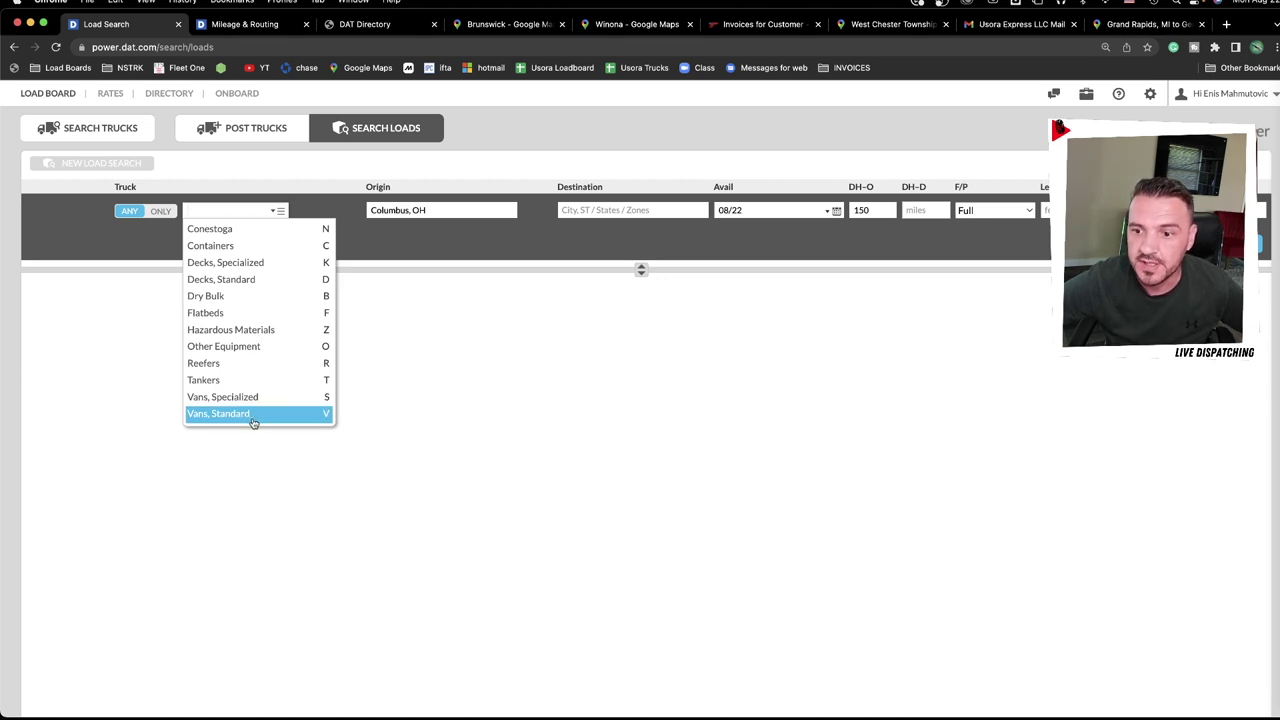
{"action": "left_click", "coordinate": [136, 380]}
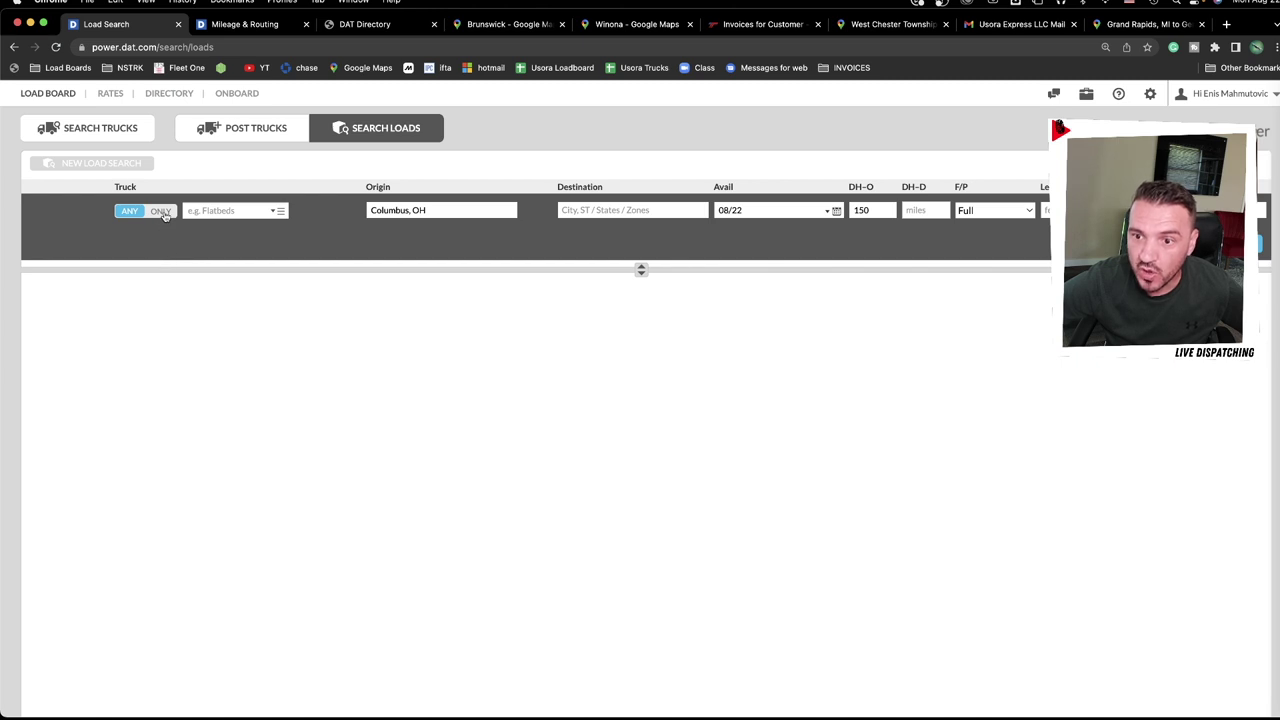
Restrict the load search to only specific truck types and choose Van Lift-Gate (VG).
{"action": "left_click", "coordinate": [163, 212]}
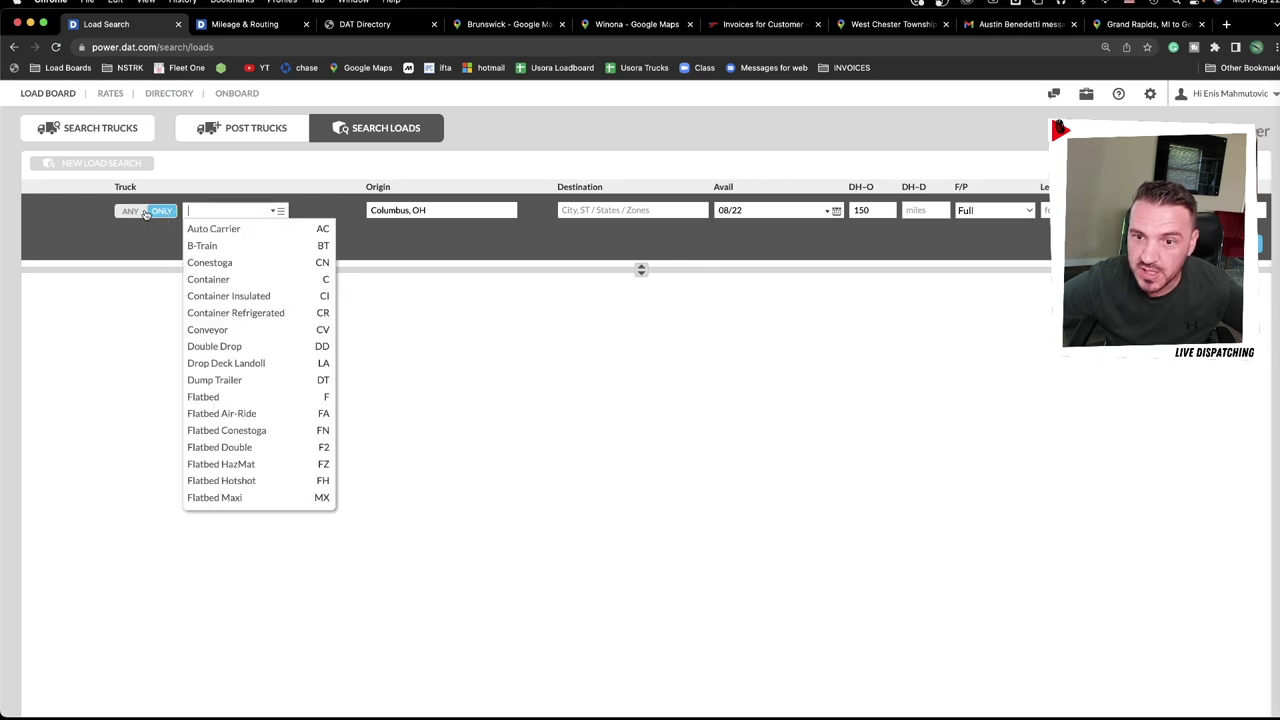
{"action": "scroll", "coordinate": [230, 297], "scroll_direction": "down", "scroll_amount": 2}
{"action": "scroll", "coordinate": [230, 298], "scroll_direction": "down", "scroll_amount": 15}
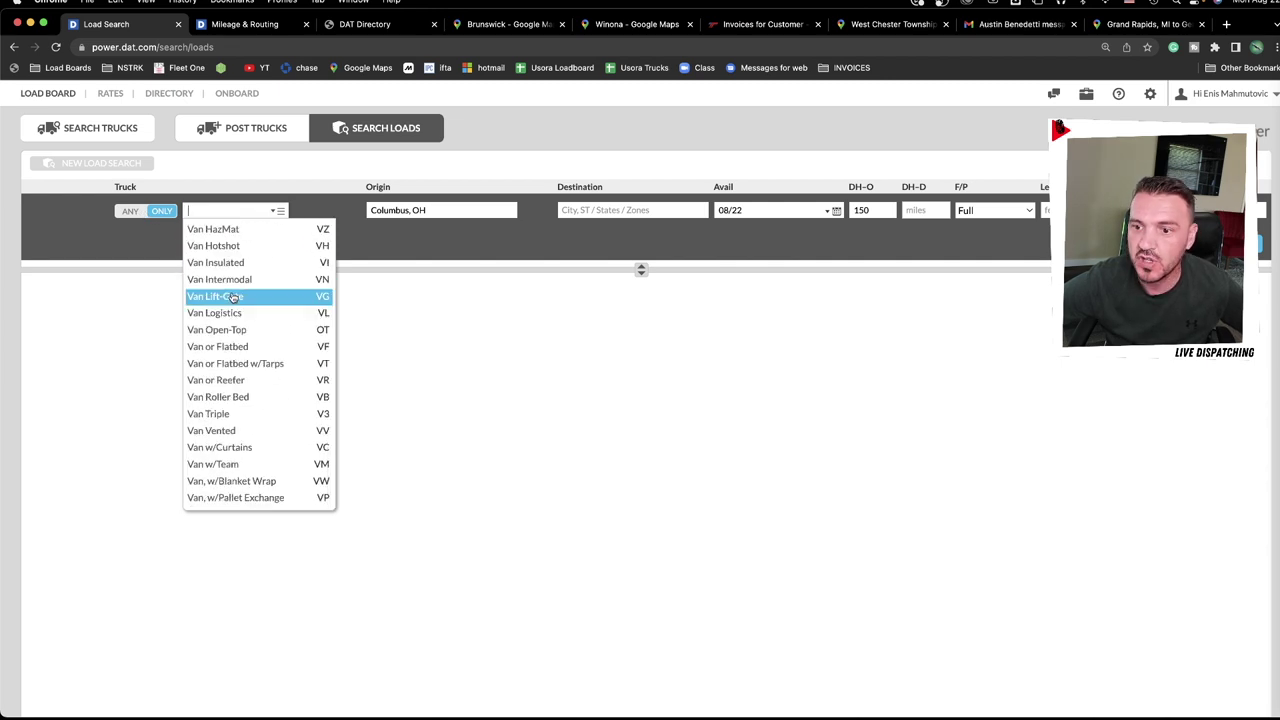
{"action": "scroll", "coordinate": [237, 316], "scroll_direction": "up", "scroll_amount": 1}
{"action": "scroll", "coordinate": [237, 316], "scroll_direction": "up", "scroll_amount": 3}
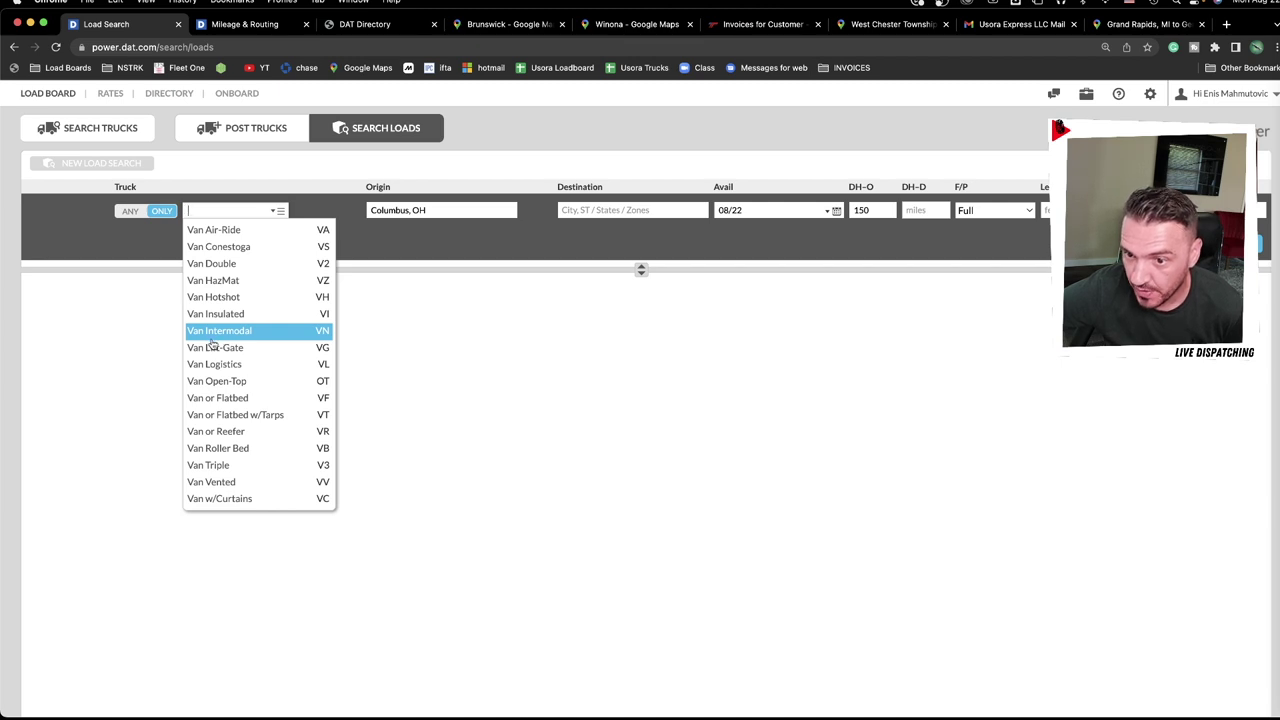
{"action": "scroll", "coordinate": [216, 352], "scroll_direction": "up", "scroll_amount": 5}
{"action": "scroll", "coordinate": [221, 360], "scroll_direction": "down", "scroll_amount": 5}
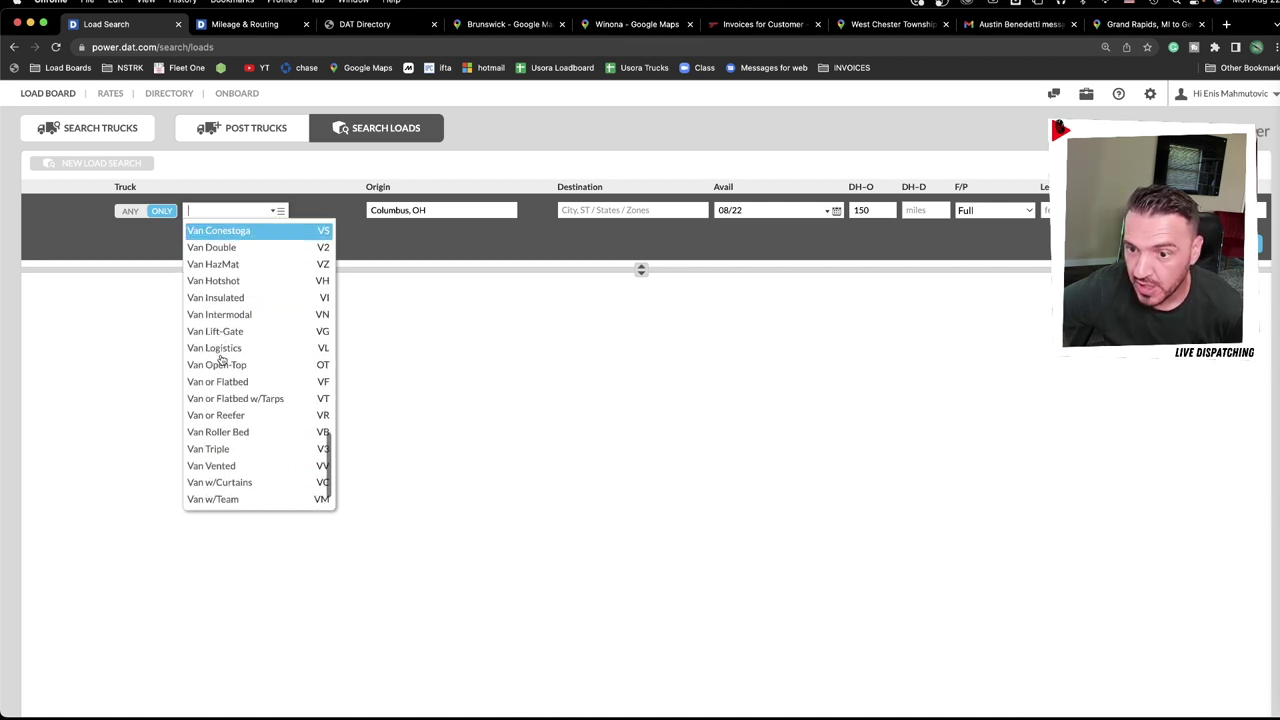
{"action": "scroll", "coordinate": [221, 358], "scroll_direction": "down", "scroll_amount": 3}
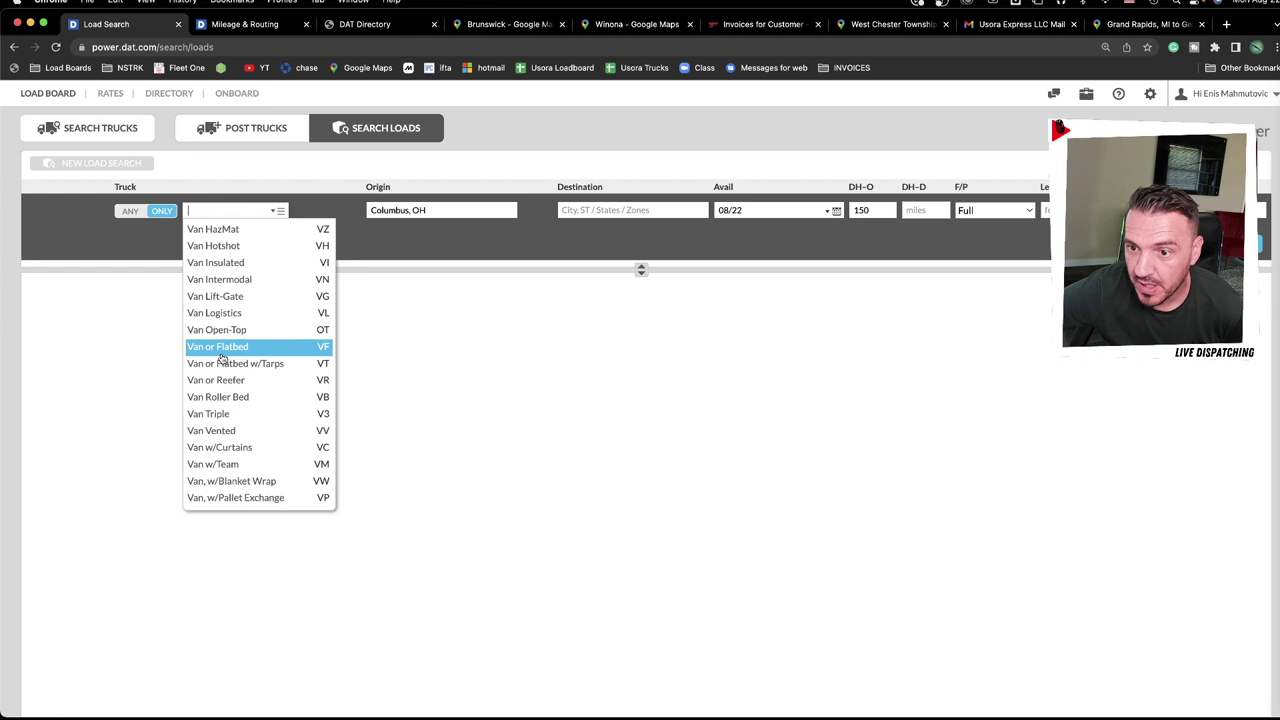
{"action": "left_click", "coordinate": [238, 298]}
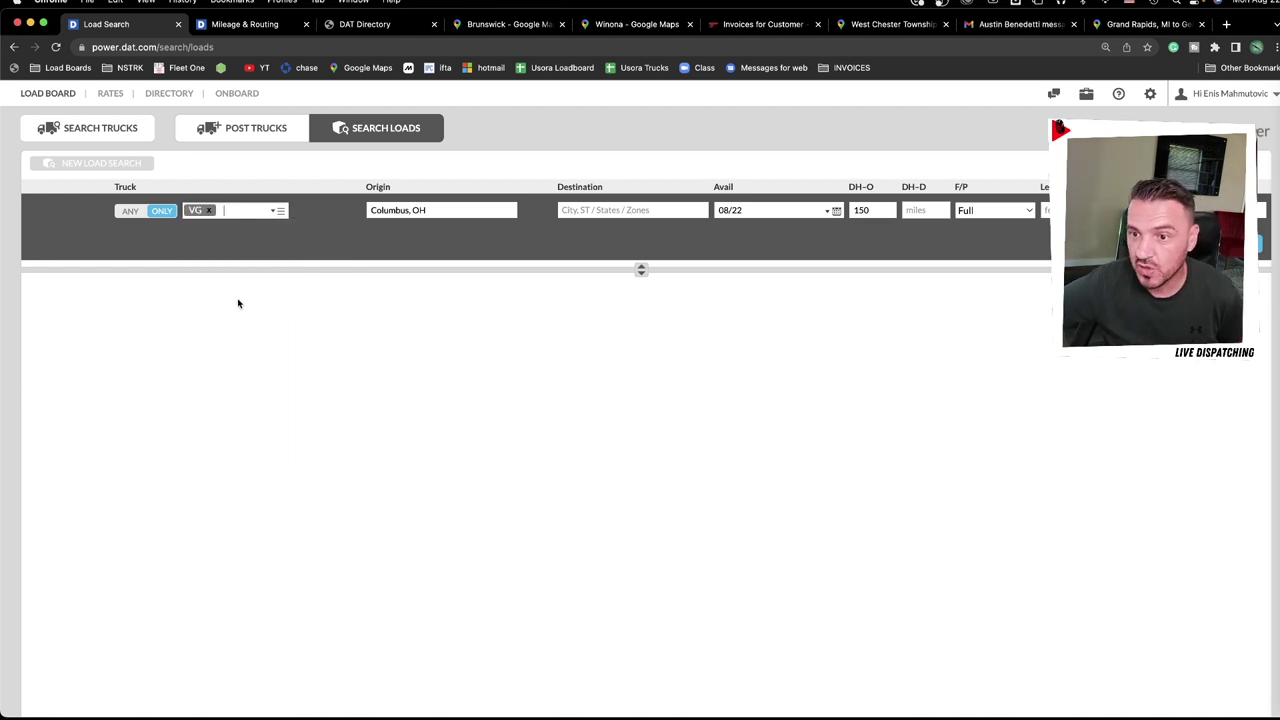
Replace Van Lift-Gate with Van Hotshot (VH) as the only truck type in the Columbus load search.
{"action": "left_click", "coordinate": [209, 210]}
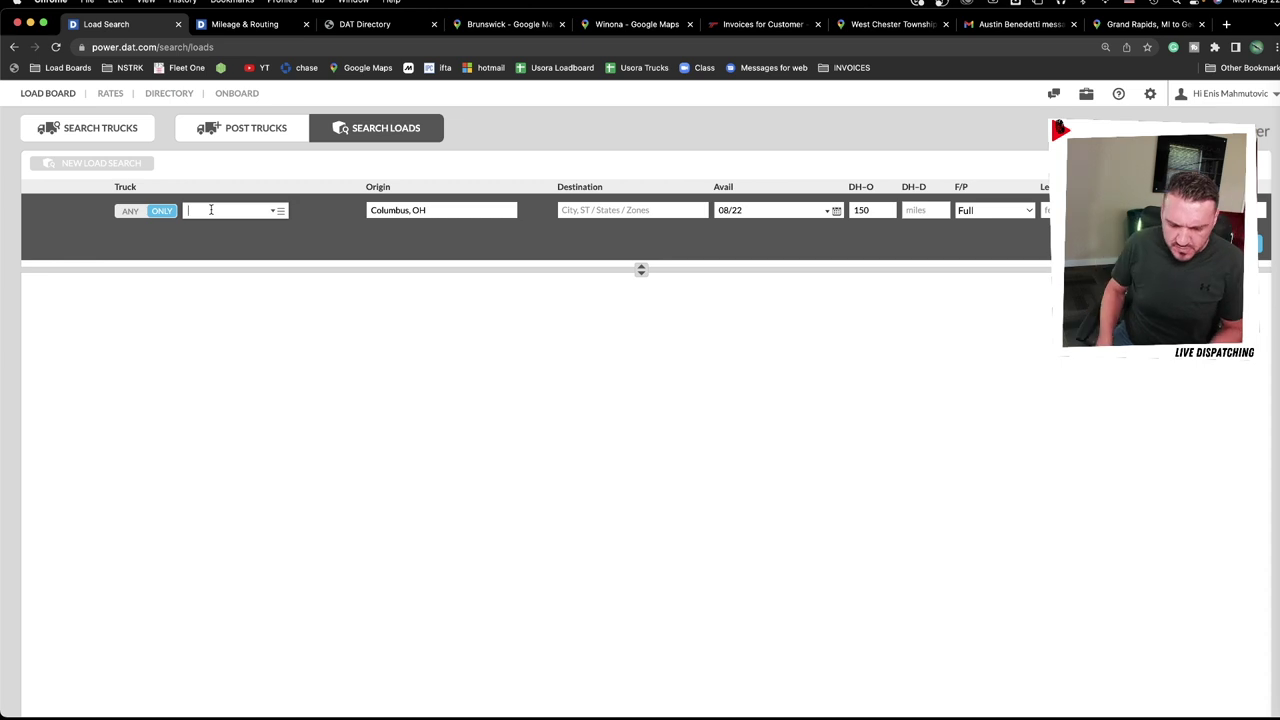
{"action": "type", "text": "v"}
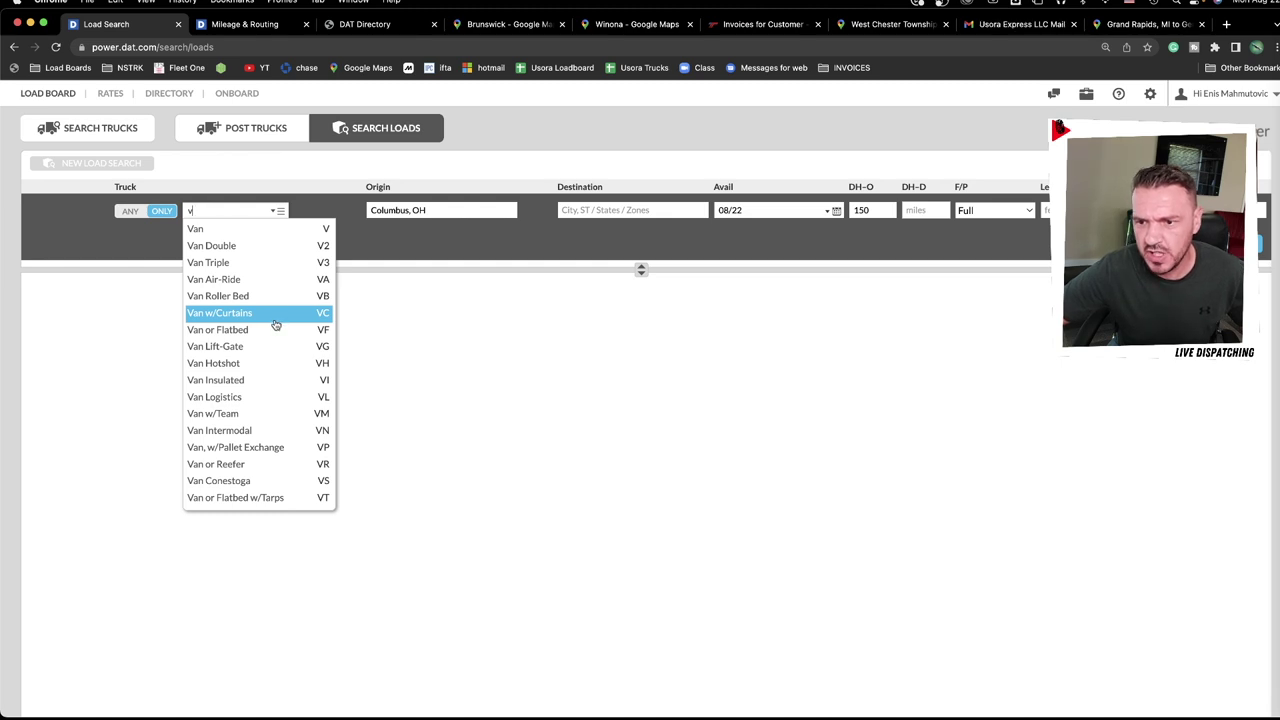
{"action": "scroll", "coordinate": [276, 326], "scroll_direction": "down", "scroll_amount": 3}
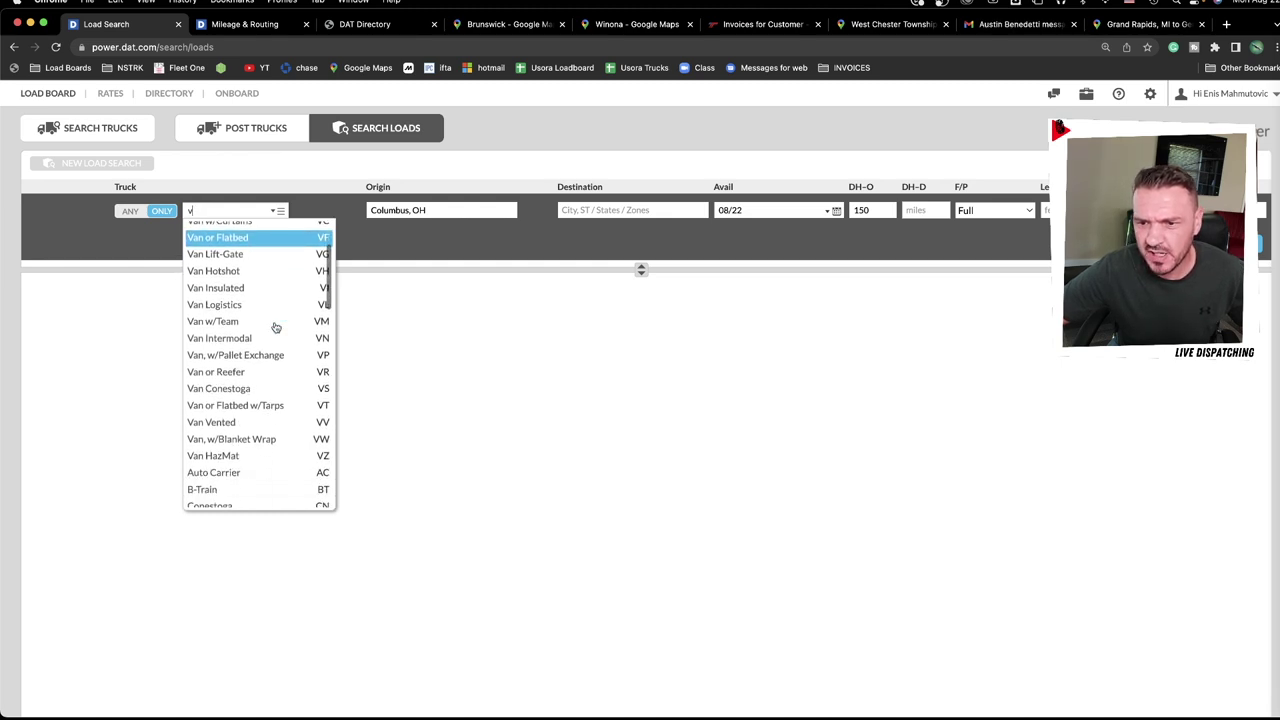
{"action": "scroll", "coordinate": [276, 326], "scroll_direction": "up", "scroll_amount": 1}
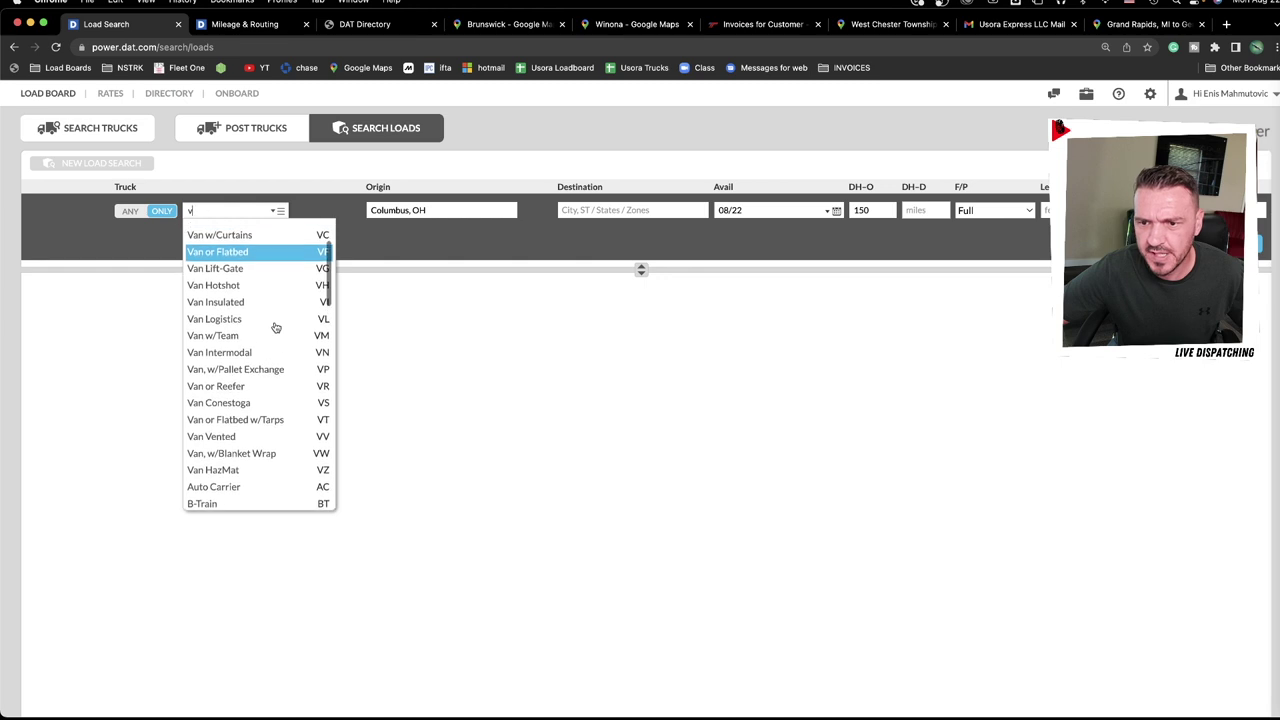
{"action": "left_click", "coordinate": [257, 287]}
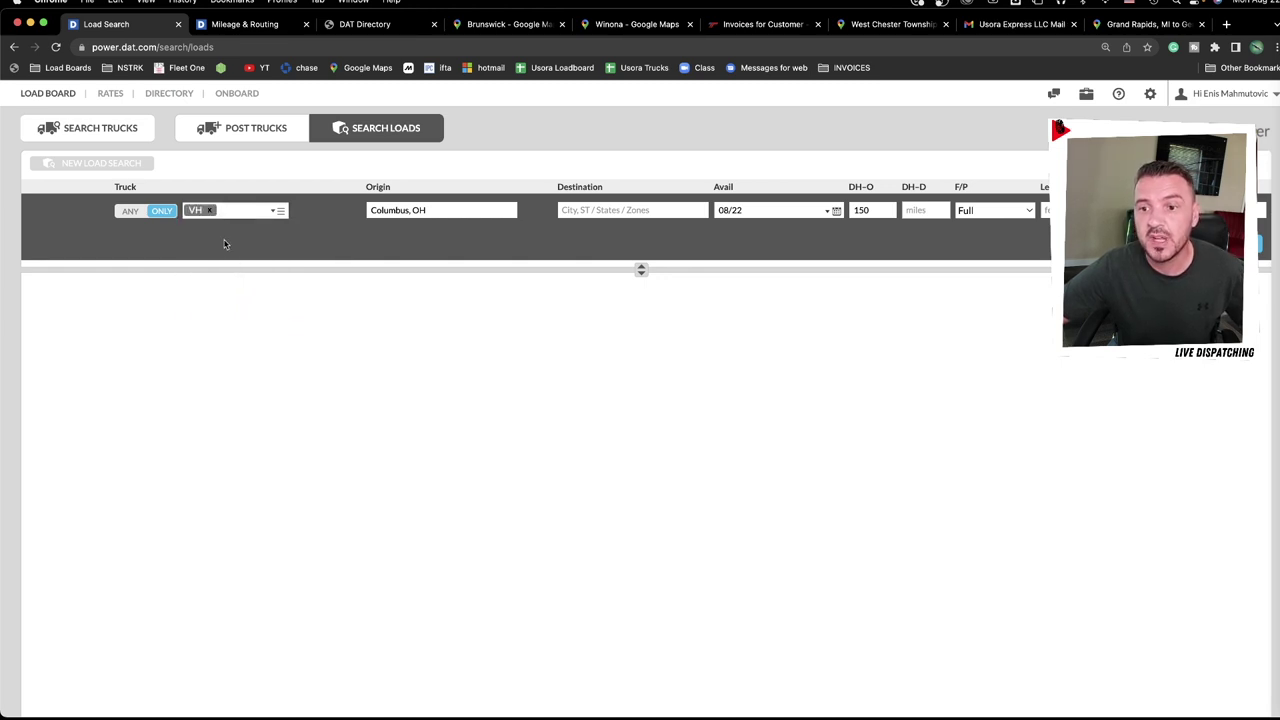
Remove Van Hotshot from the truck types and choose plain Van (V) instead.
{"action": "left_click", "coordinate": [211, 211]}
{"action": "type", "text": "st"}
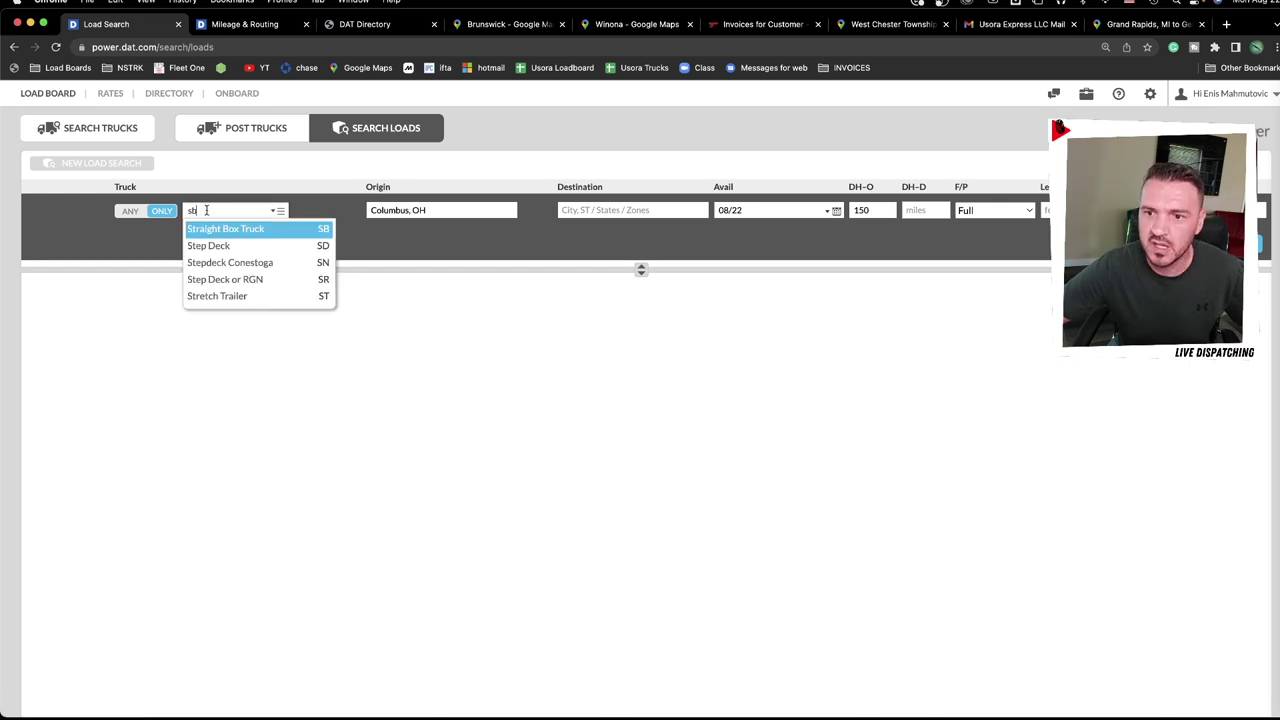
{"action": "key", "text": "BackSpace"}
{"action": "key", "text": "BackSpace"}
{"action": "type", "text": "va"}
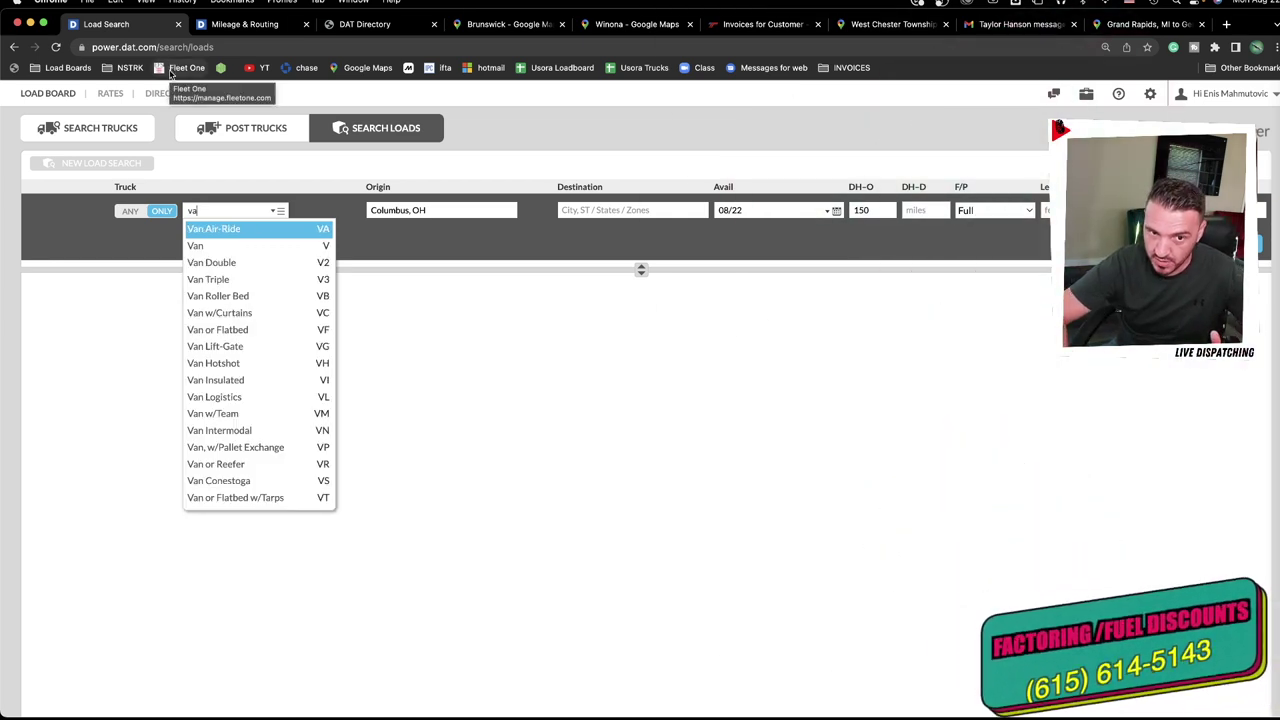
{"action": "left_click", "coordinate": [210, 246]}
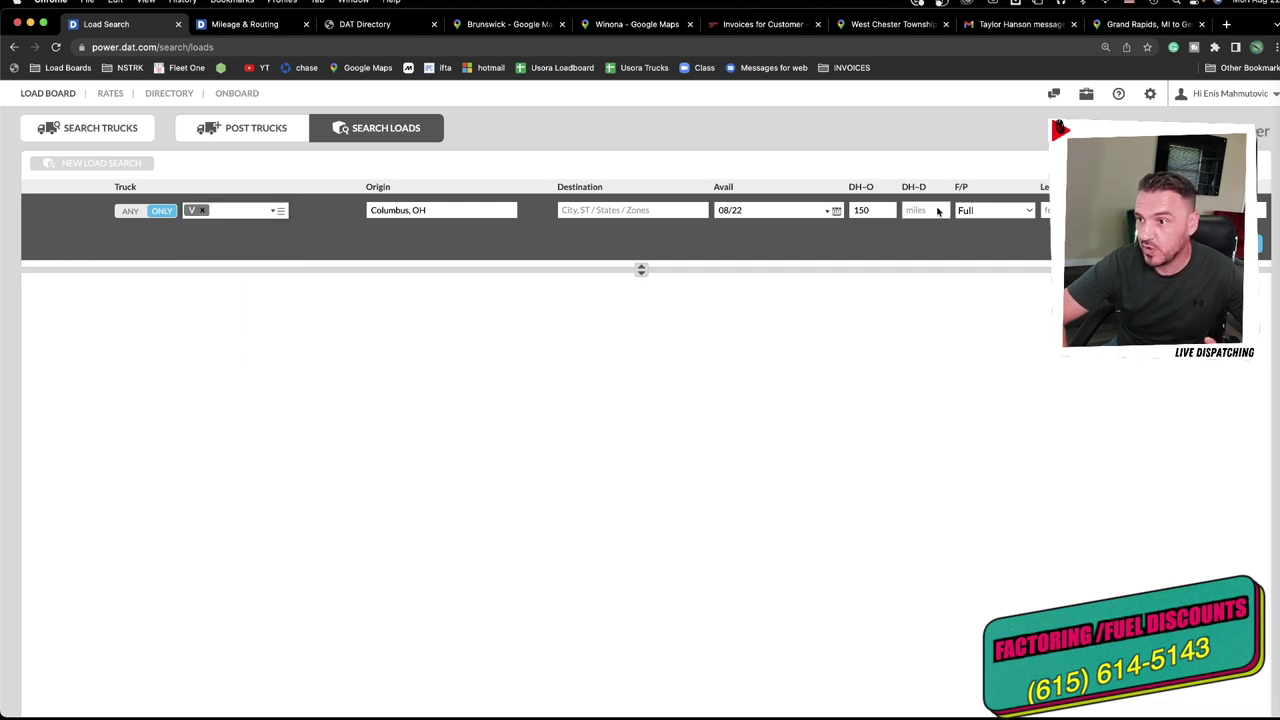
Limit the van search to partial loads with a length of 10 ft and a weight of 3,000 lbs, and run it.
{"action": "left_click", "coordinate": [1046, 210]}
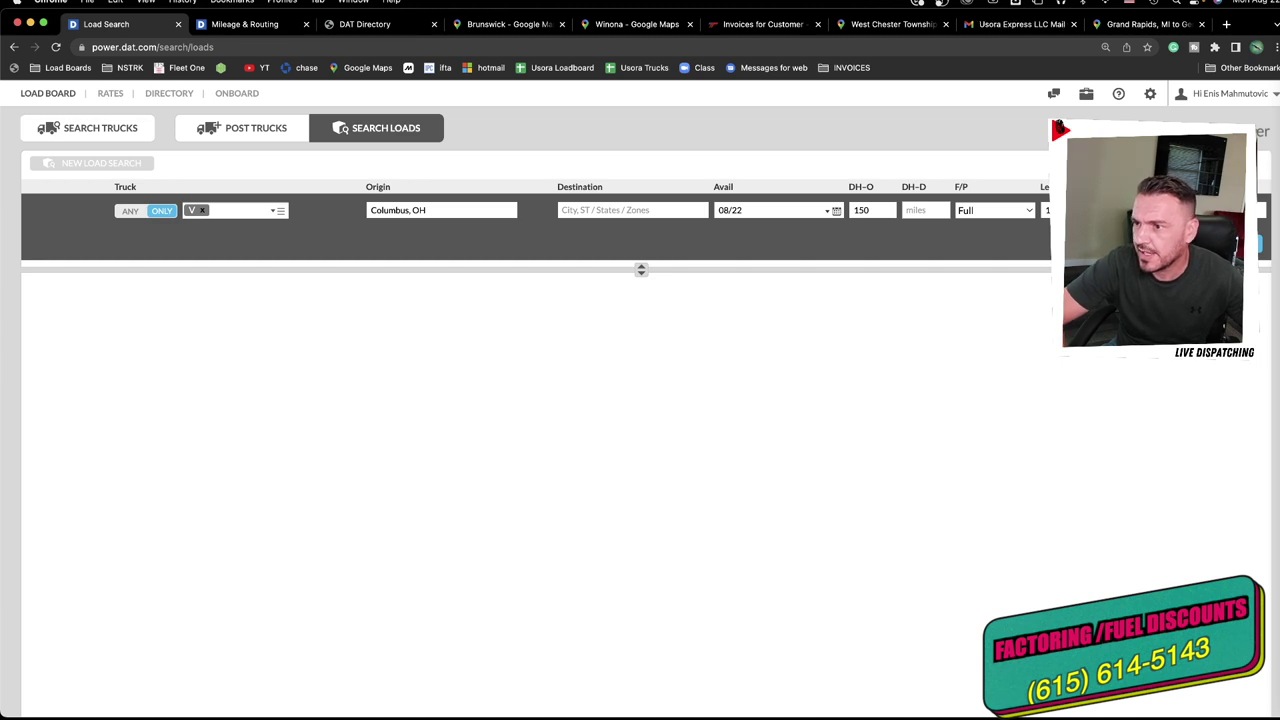
{"action": "left_click", "coordinate": [1016, 213]}
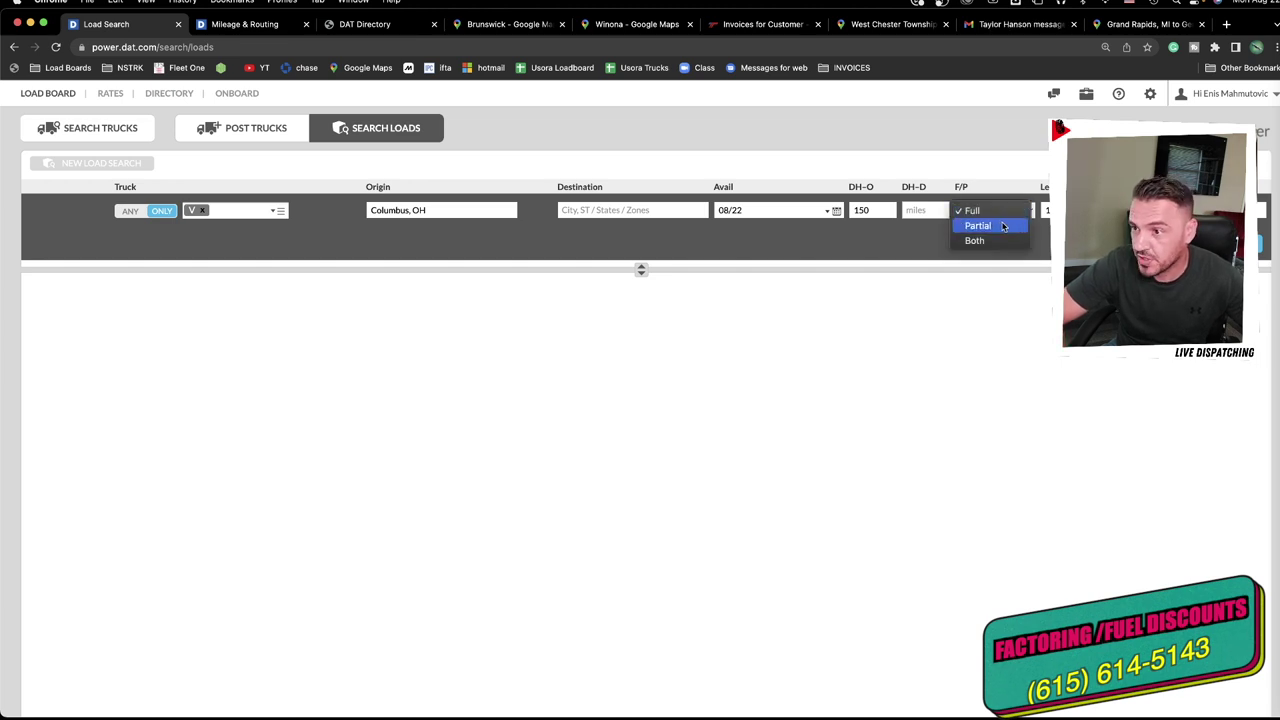
{"action": "left_click", "coordinate": [1002, 224]}
{"action": "left_click", "coordinate": [1258, 243]}
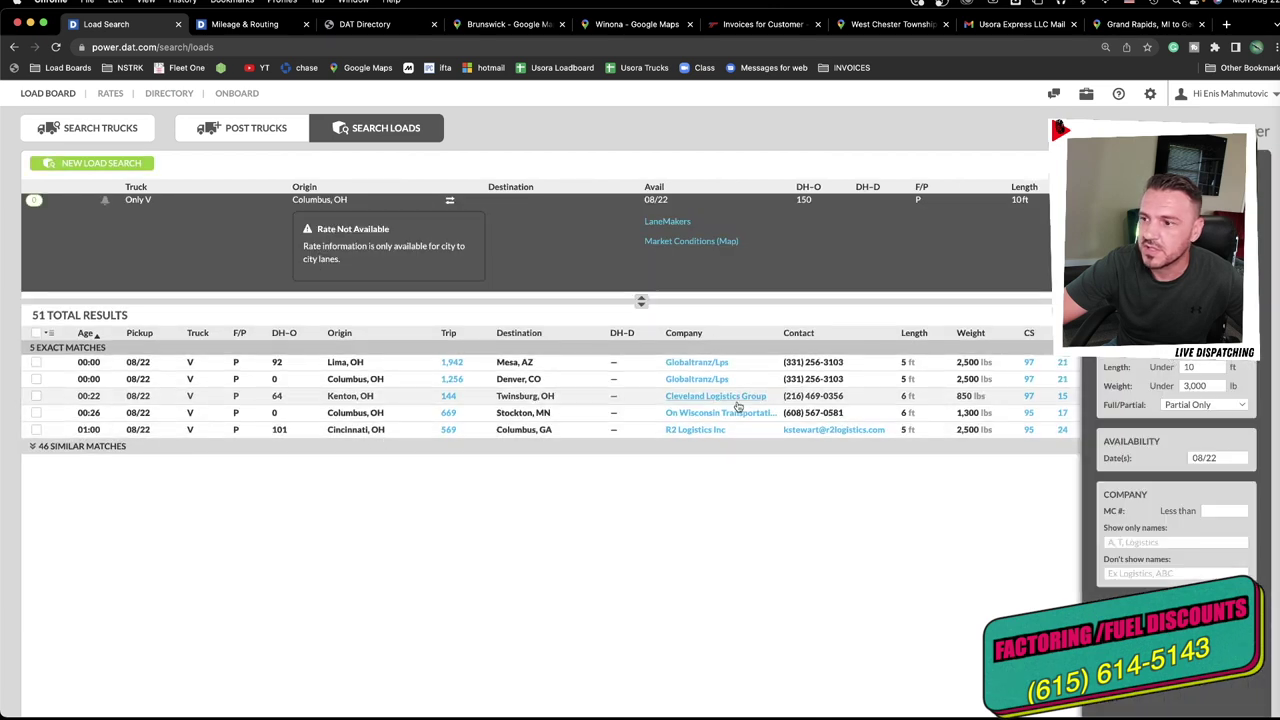
Expand the details of the partial loads from Lima to Mesa, Columbus to Denver and Kenton to Twinsburg.
{"action": "left_click", "coordinate": [480, 369]}
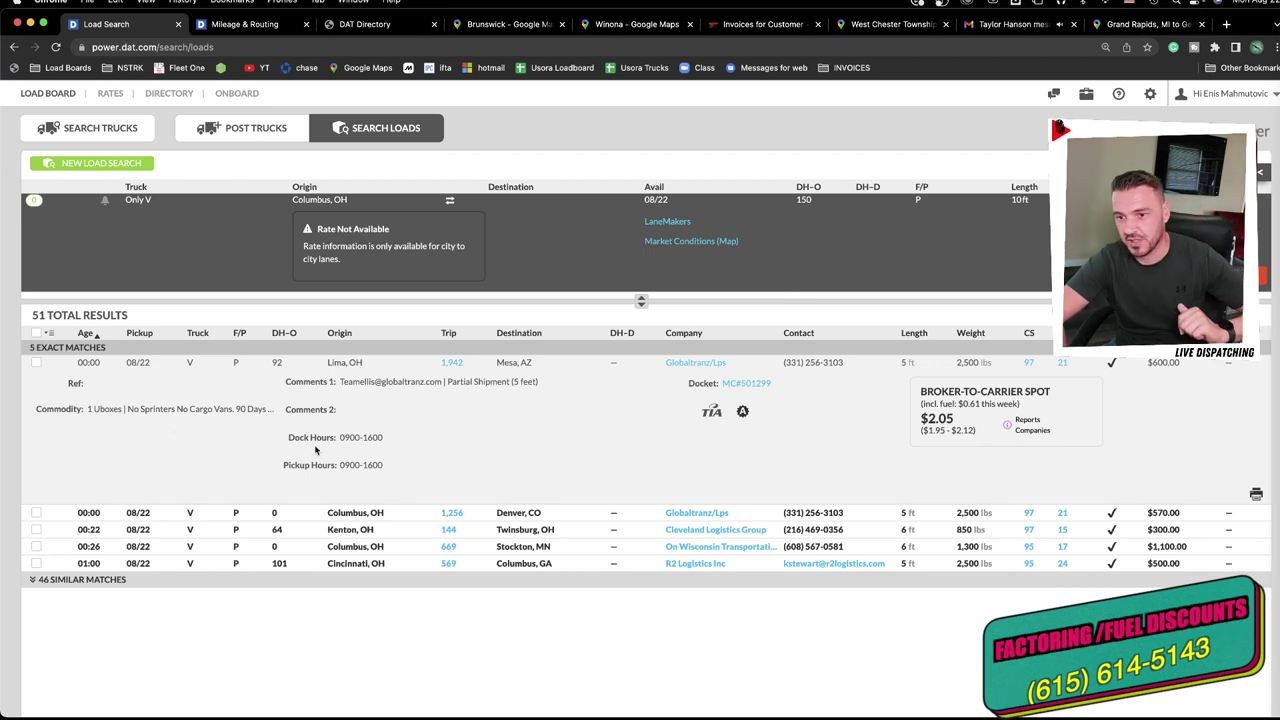
{"action": "left_click", "coordinate": [408, 514]}
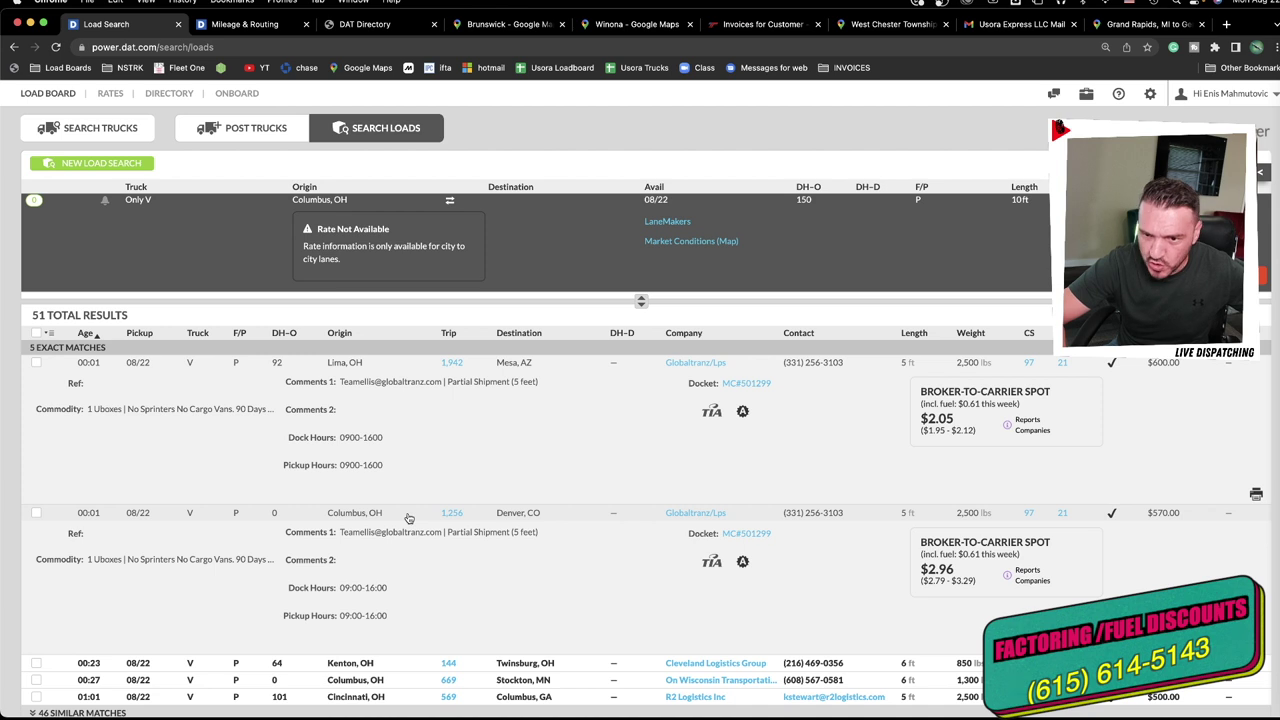
{"action": "left_click", "coordinate": [392, 663]}
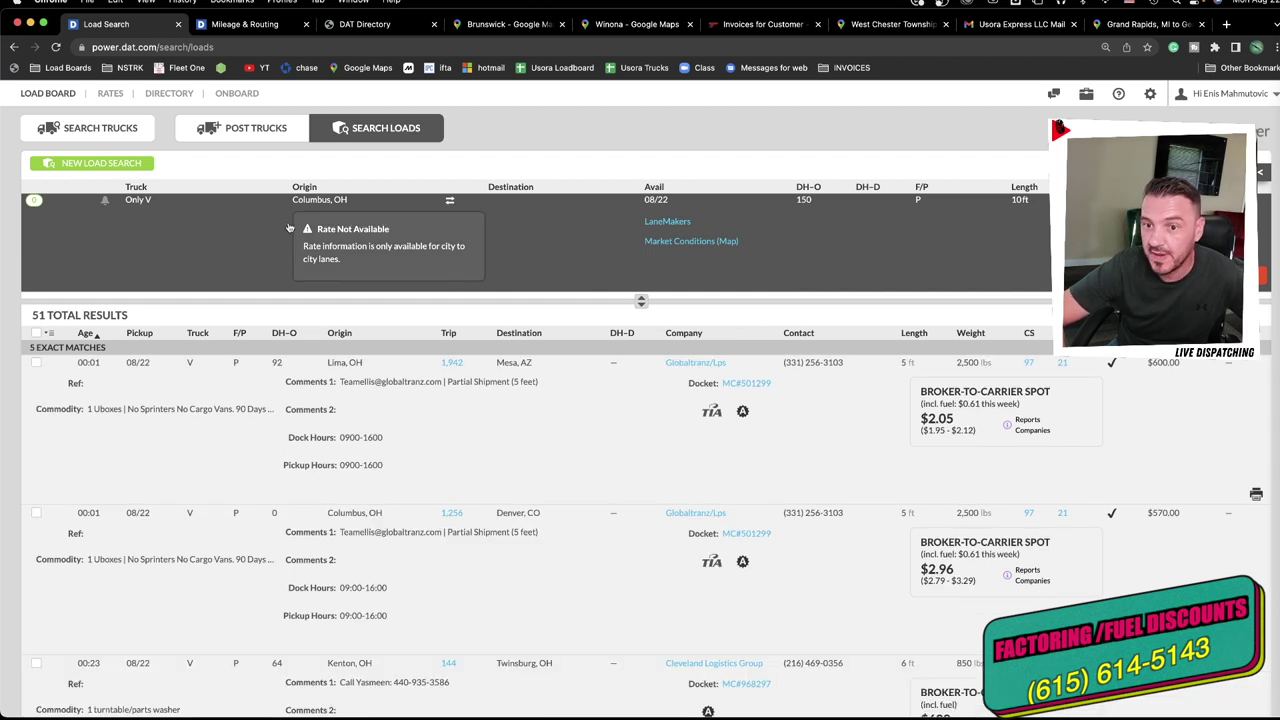
Run a new load search for only Van Hotshot (VH) from Columbus, OH, and expand the Springboro to Lake Orion load.
{"action": "left_click", "coordinate": [93, 166]}
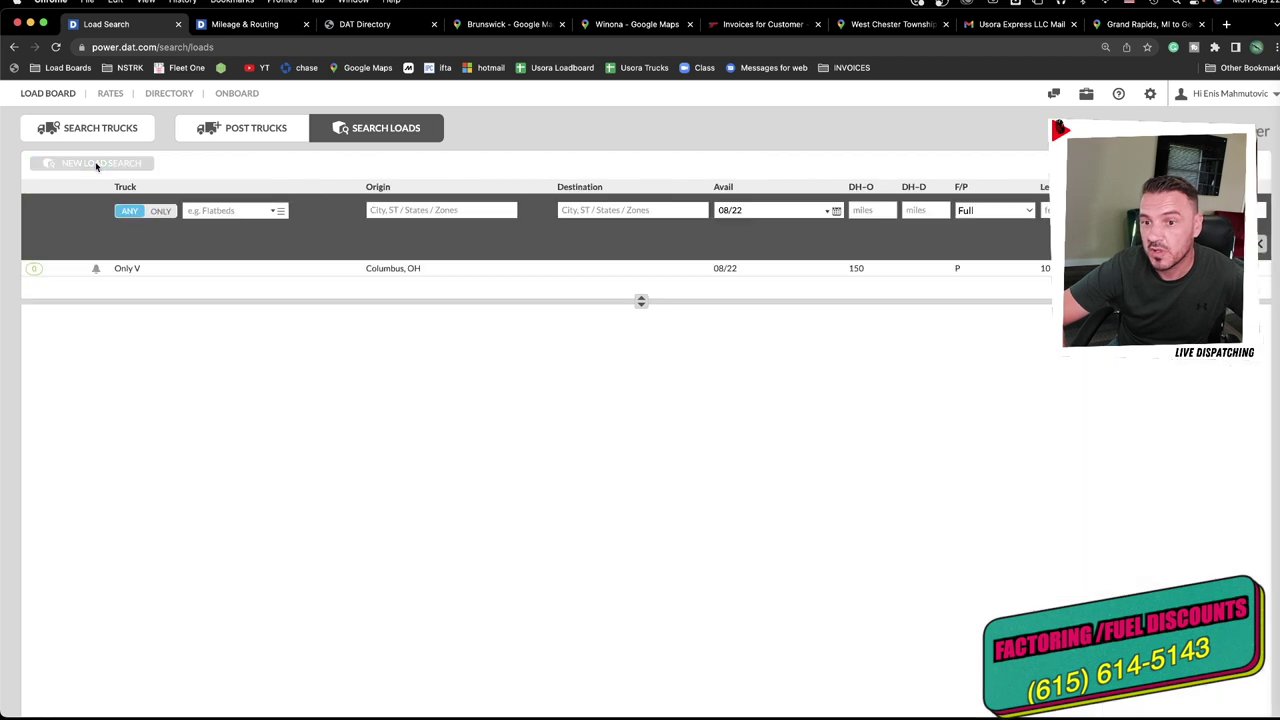
{"action": "left_click", "coordinate": [170, 212]}
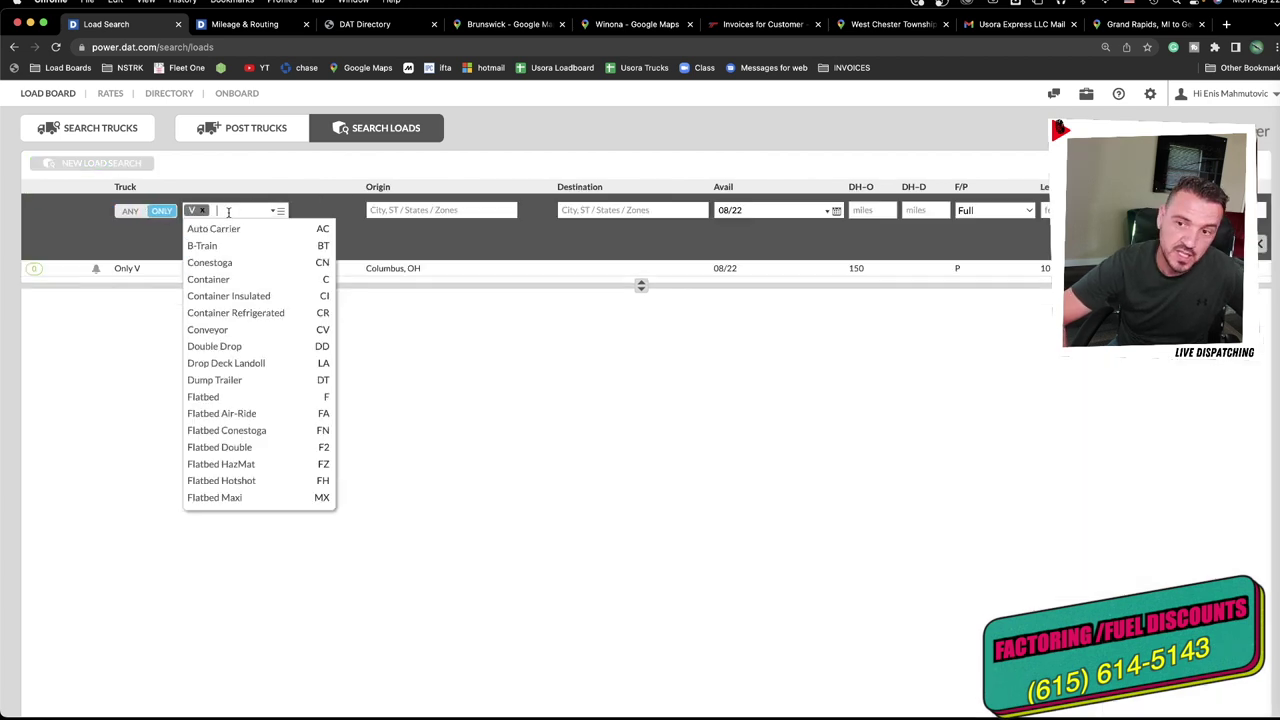
{"action": "left_click", "coordinate": [206, 212]}
{"action": "left_click", "coordinate": [204, 211]}
{"action": "type", "text": "vh"}
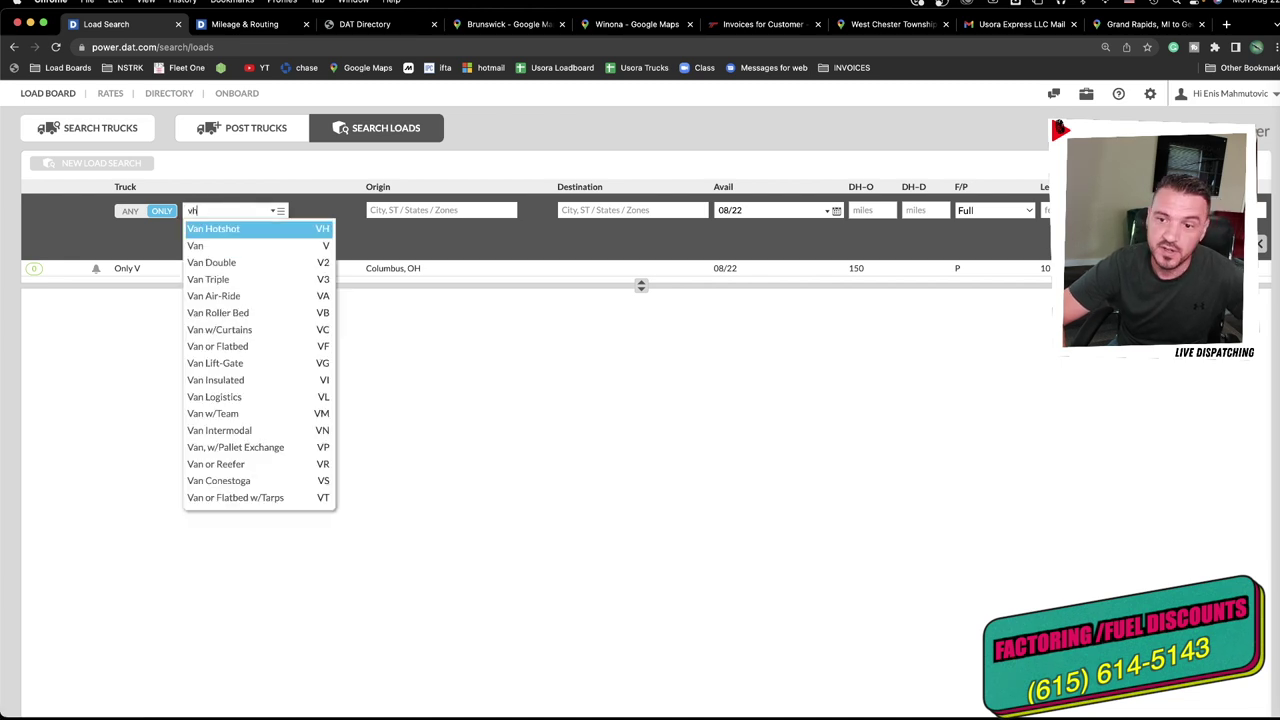
{"action": "left_click", "coordinate": [219, 228]}
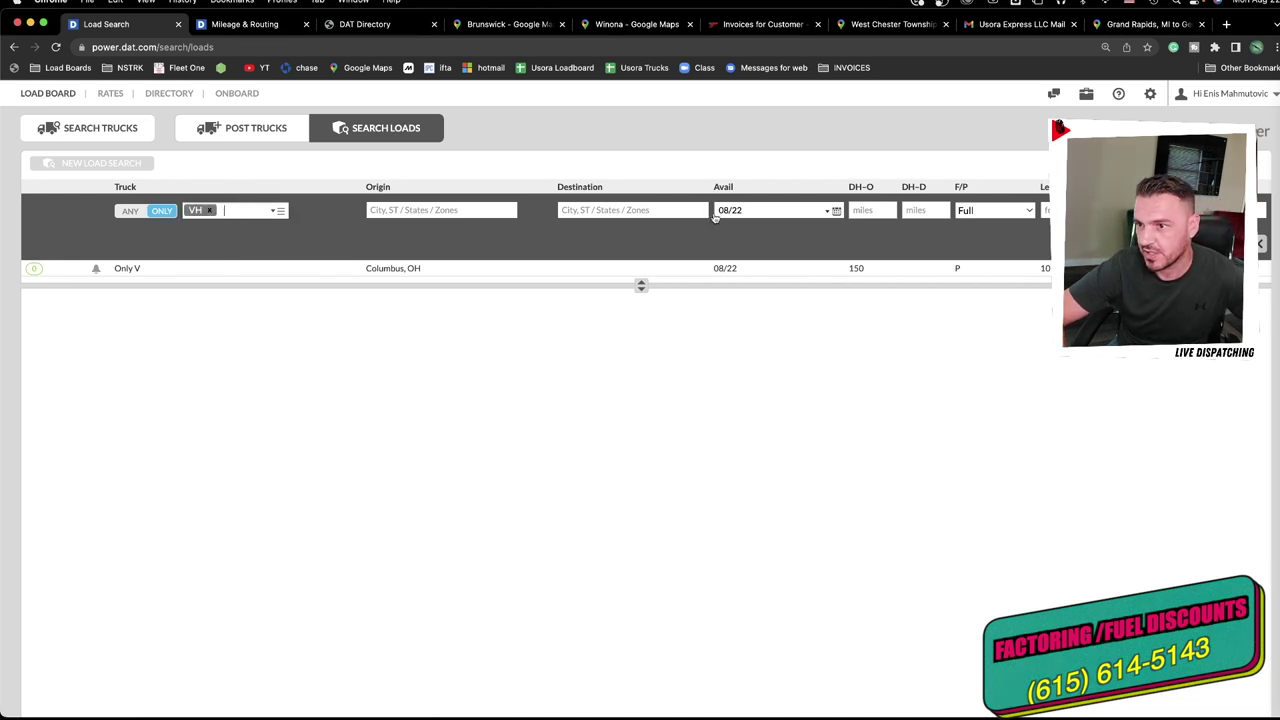
{"action": "left_click", "coordinate": [482, 212]}
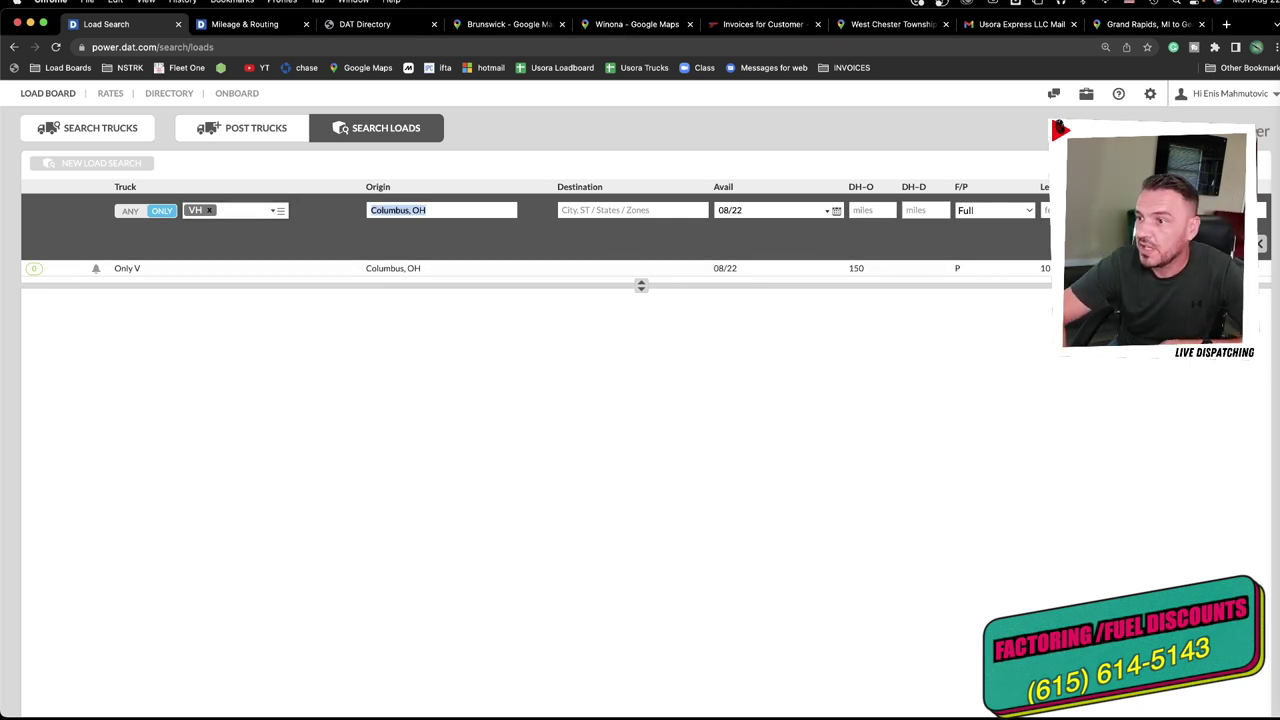
{"action": "key", "text": "Return"}
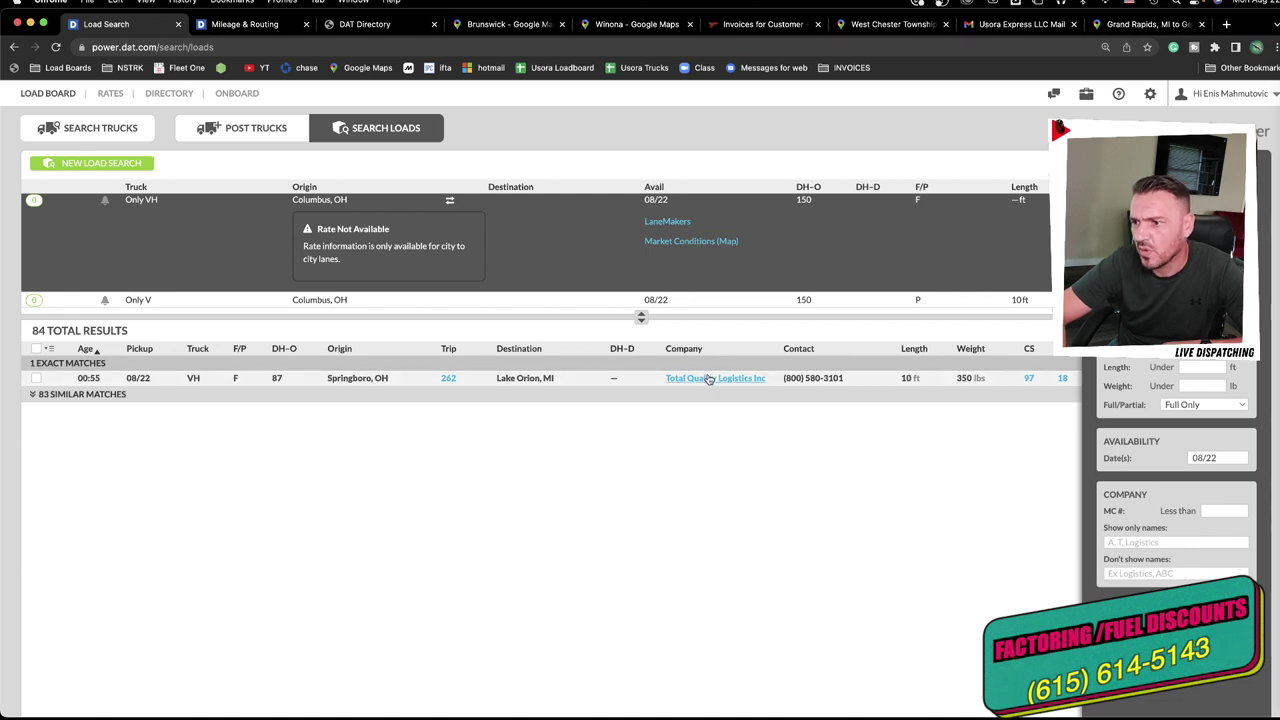
{"action": "left_click", "coordinate": [597, 385]}
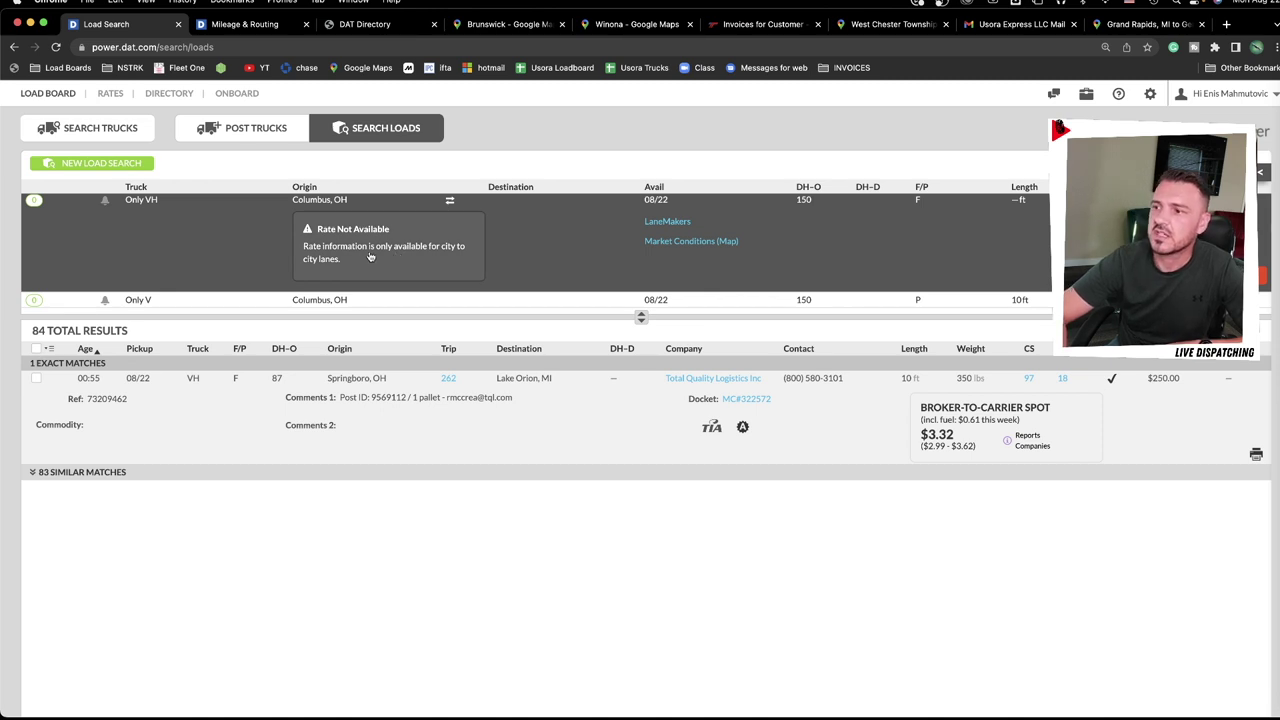
{"action": "left_click", "coordinate": [99, 166]}
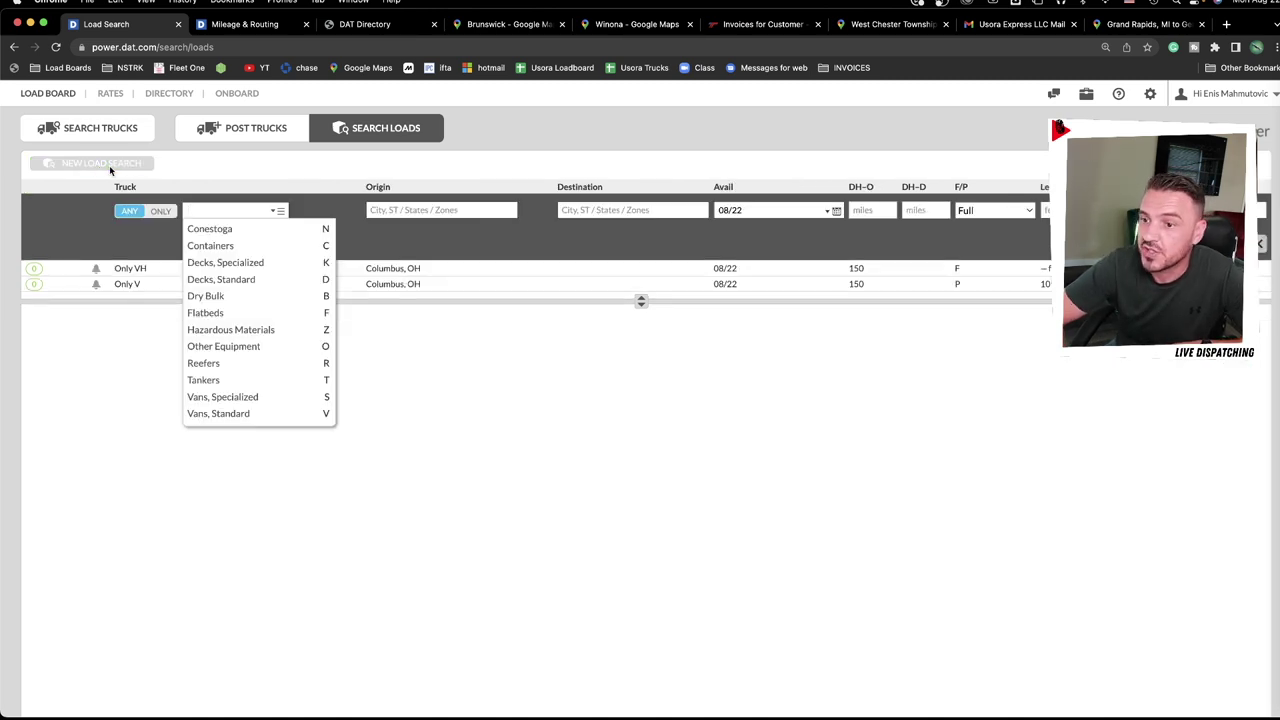
{"action": "key", "text": "Escape"}
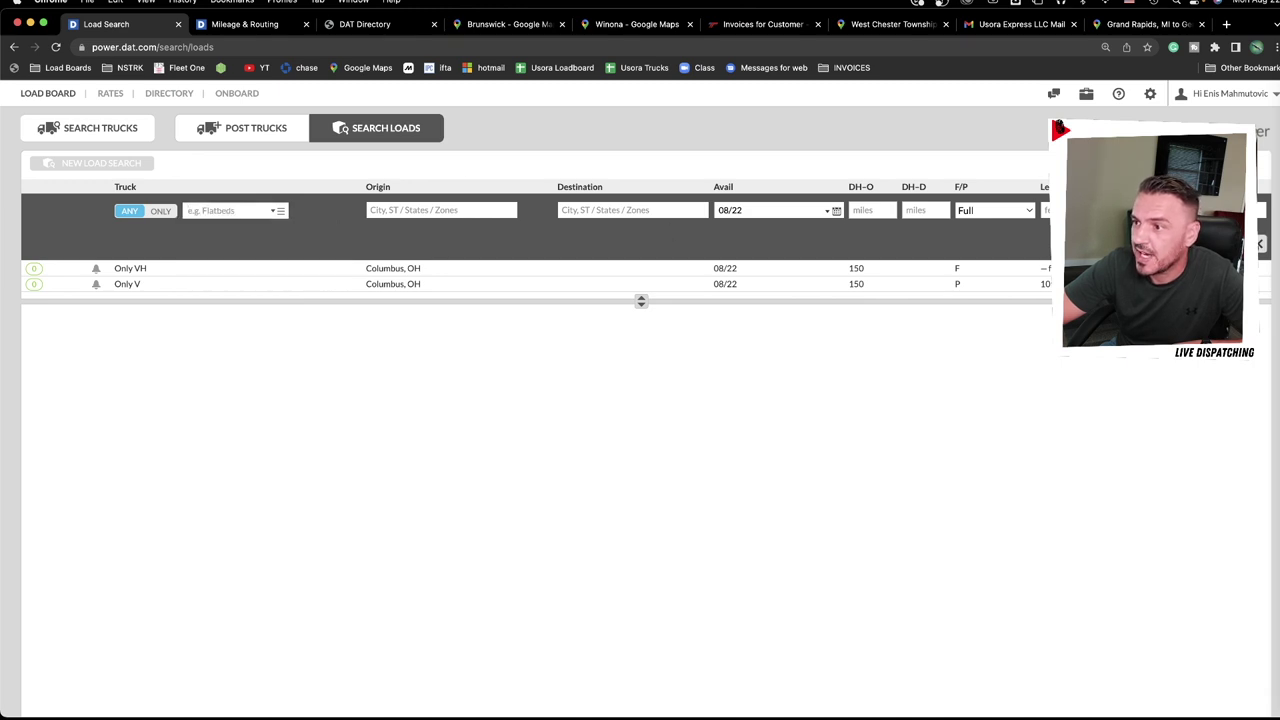
{"action": "key", "text": "Escape"}
{"action": "mouse_move", "coordinate": [1262, 177]}
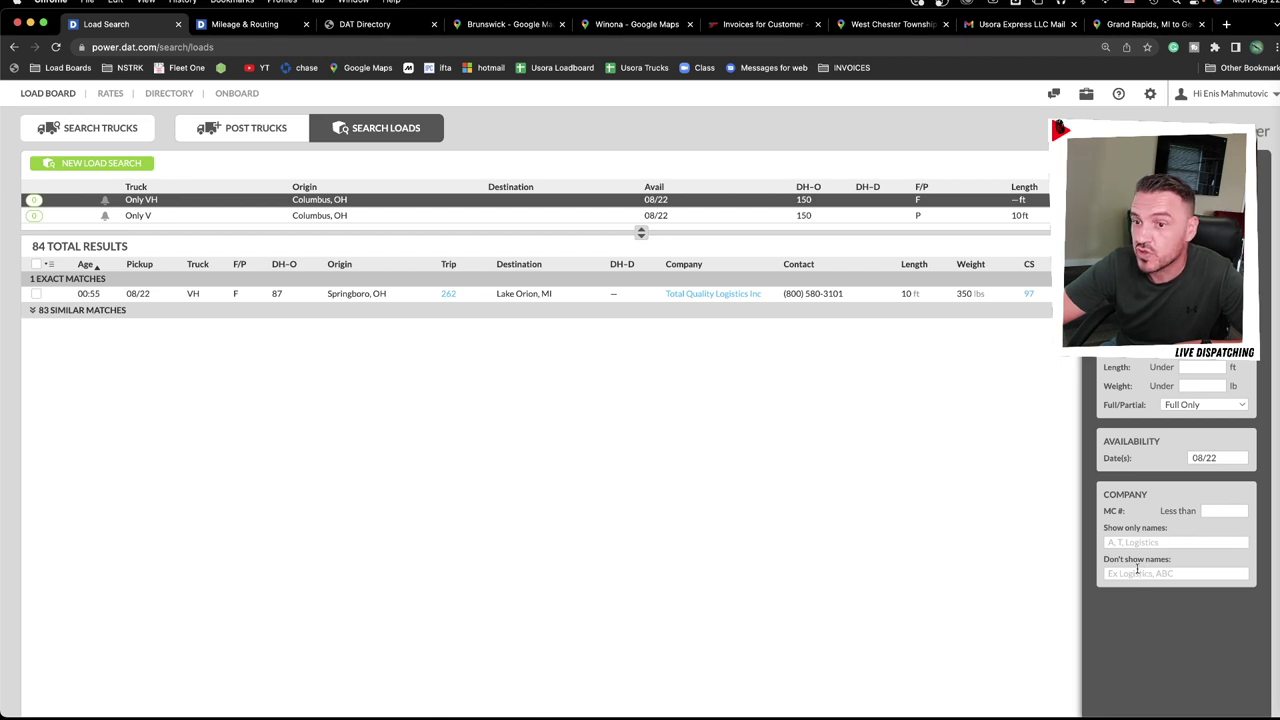
Run a new load search for any Vans, Standard (V) from Columbus, OH, available 08/22 through 08/26.
{"action": "left_click", "coordinate": [92, 163]}
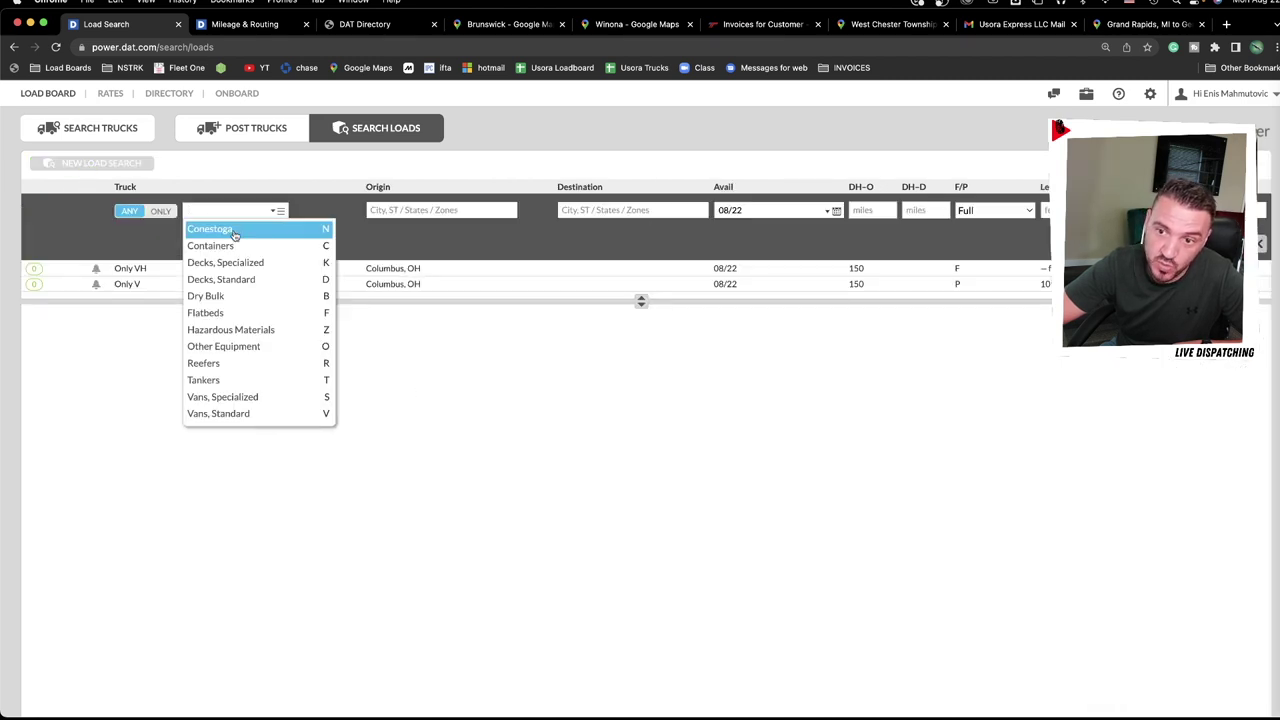
{"action": "left_click", "coordinate": [211, 414]}
{"action": "left_click", "coordinate": [438, 213]}
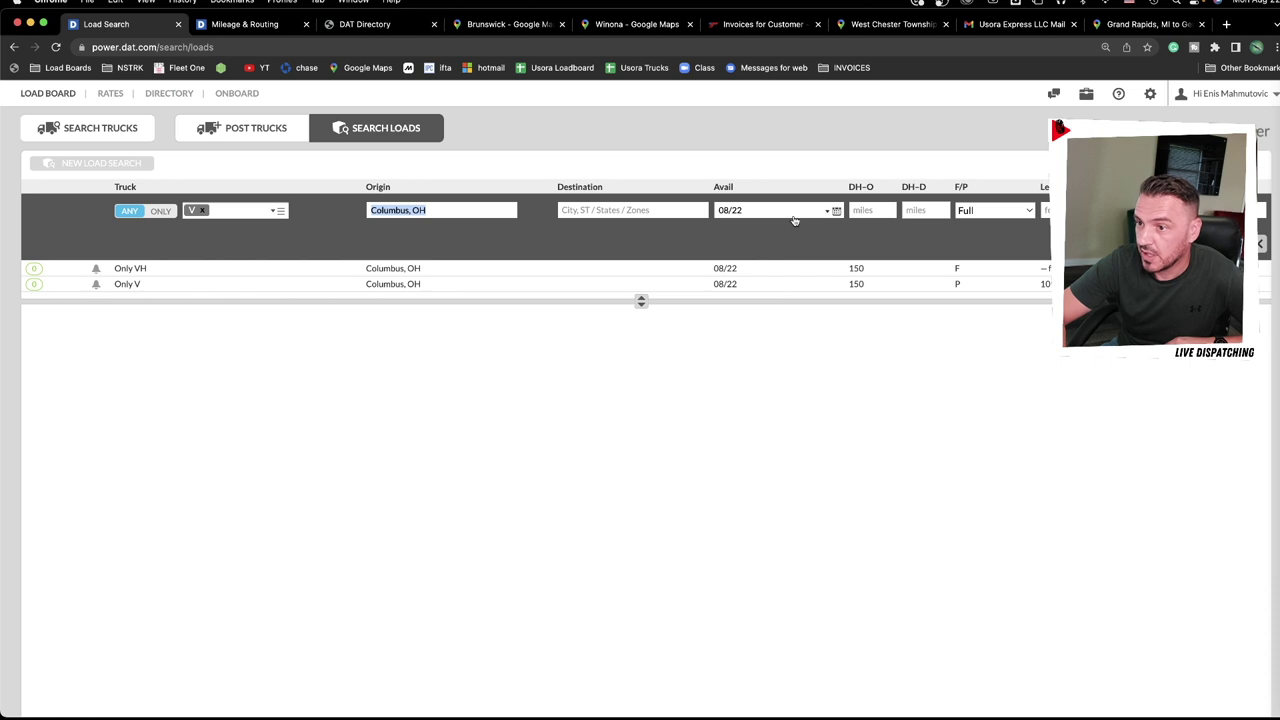
{"action": "left_click", "coordinate": [834, 213]}
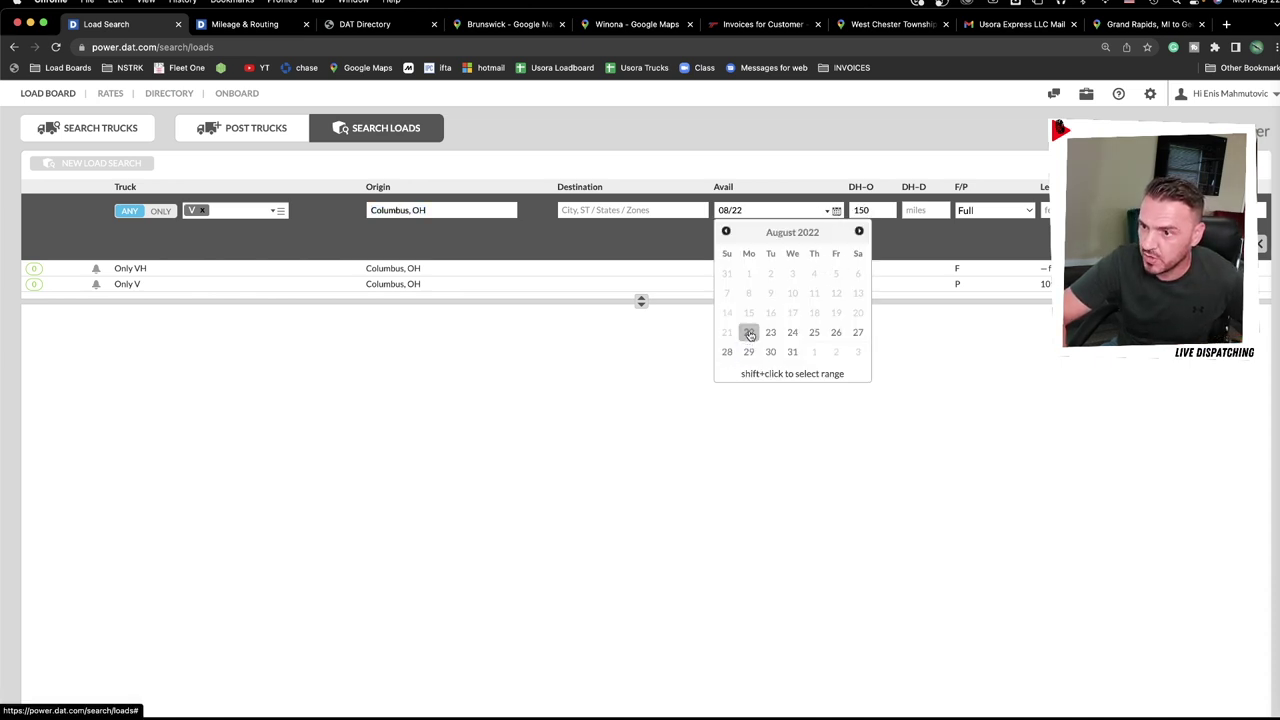
{"action": "left_click", "coordinate": [836, 332], "text": "shift"}
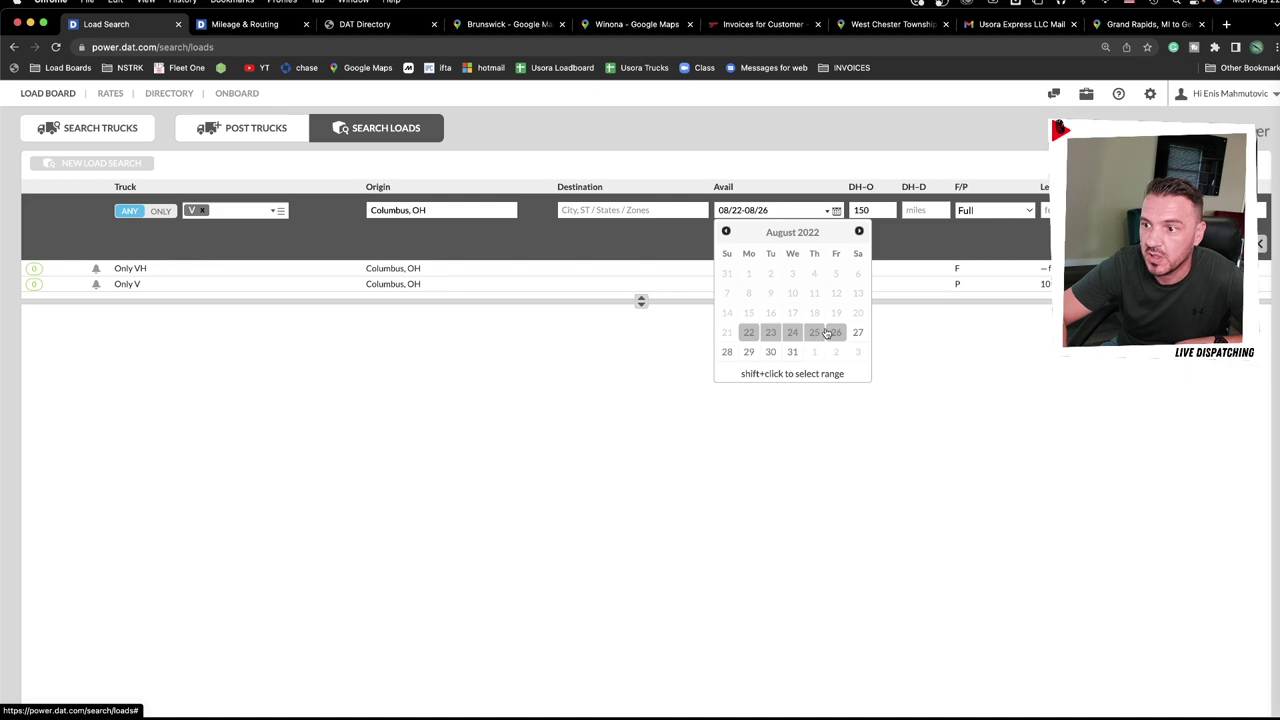
{"action": "key", "text": "Return"}
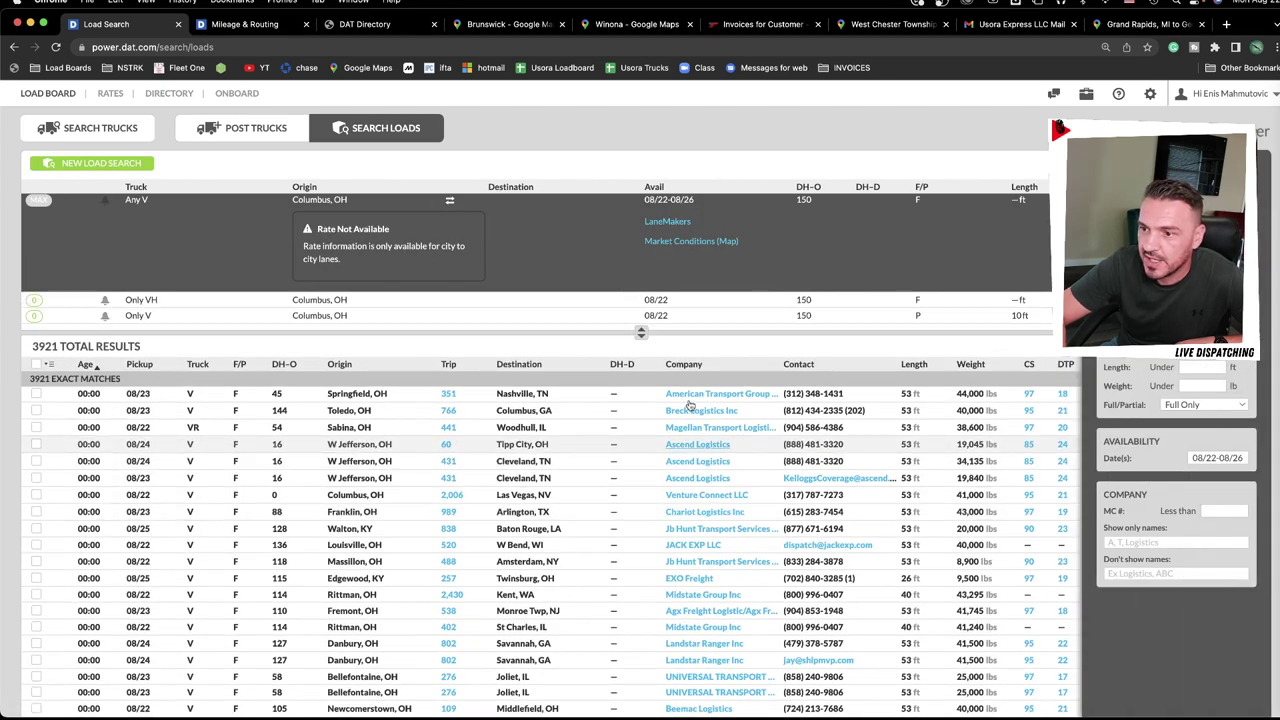
Sort the matching loads by company in descending order and browse to the XPO Logistics postings.
{"action": "left_click", "coordinate": [675, 365]}
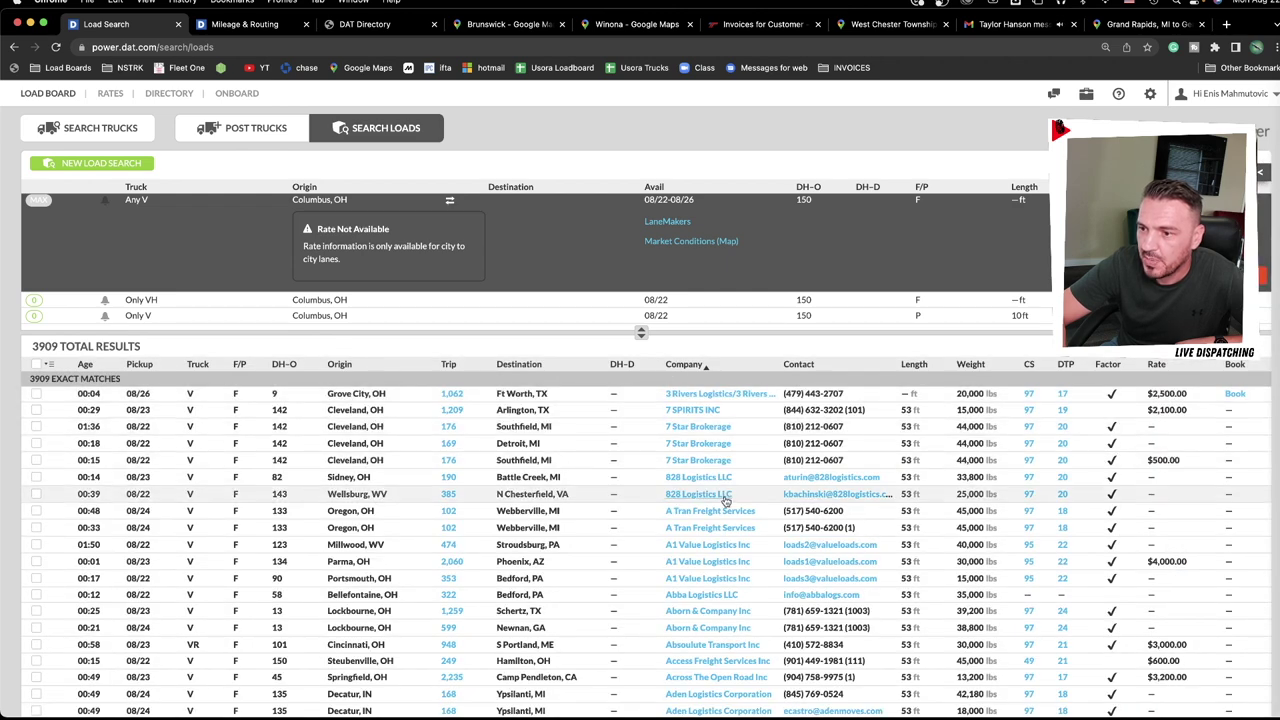
{"action": "scroll", "coordinate": [720, 500], "scroll_direction": "down", "scroll_amount": 5}
{"action": "left_click", "coordinate": [686, 365]}
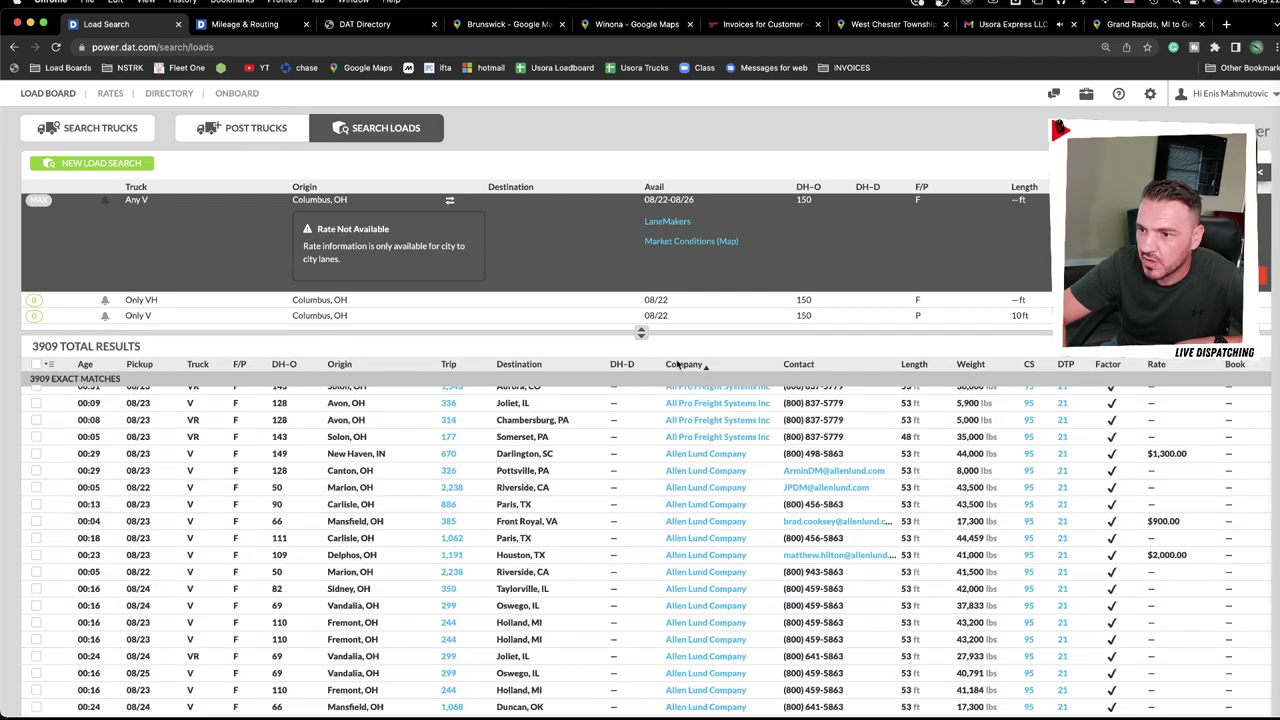
{"action": "scroll", "coordinate": [720, 500], "scroll_direction": "down", "scroll_amount": 10}
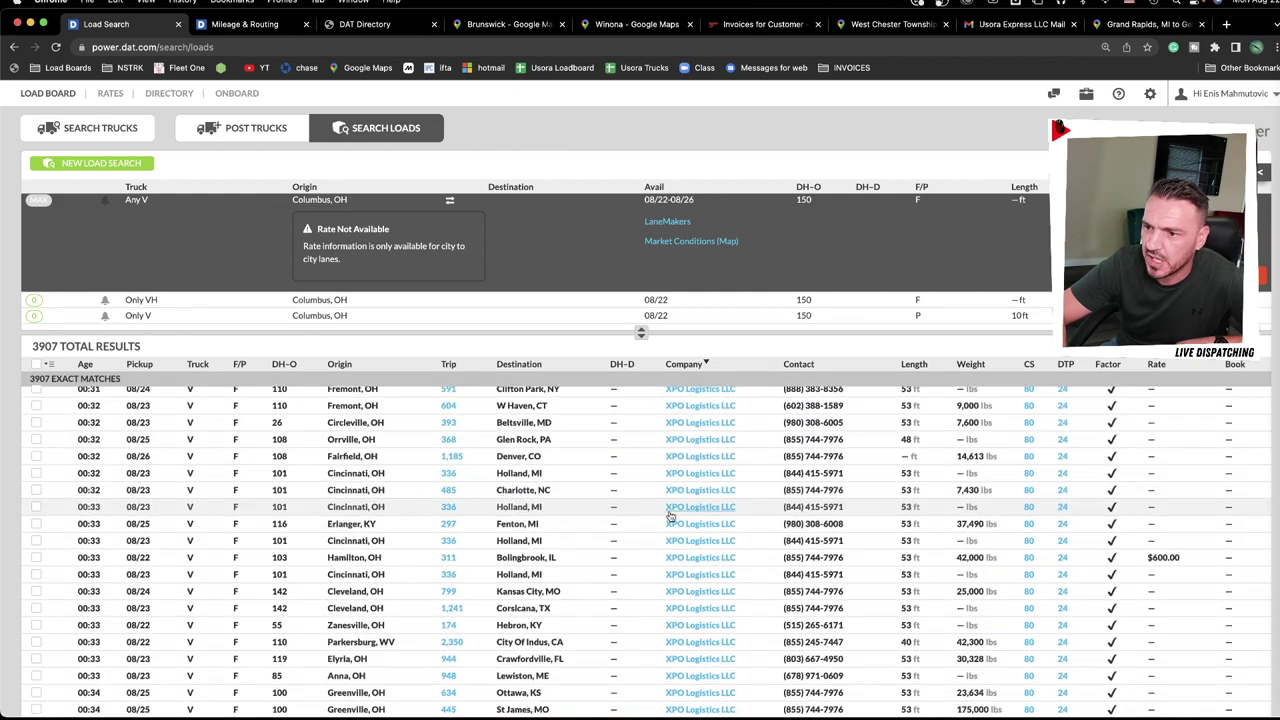
Filter the search results to hide loads from companies whose name contains "xpo".
{"action": "left_click", "coordinate": [1260, 172]}
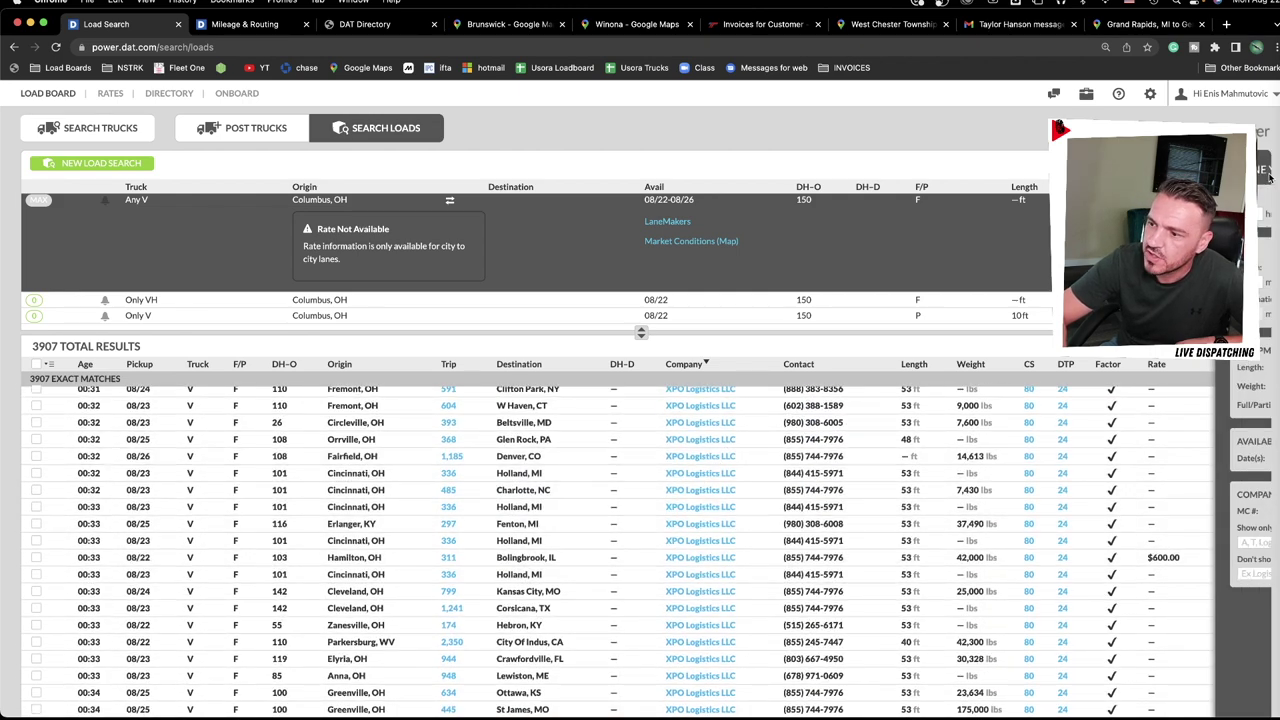
{"action": "left_click", "coordinate": [1174, 572]}
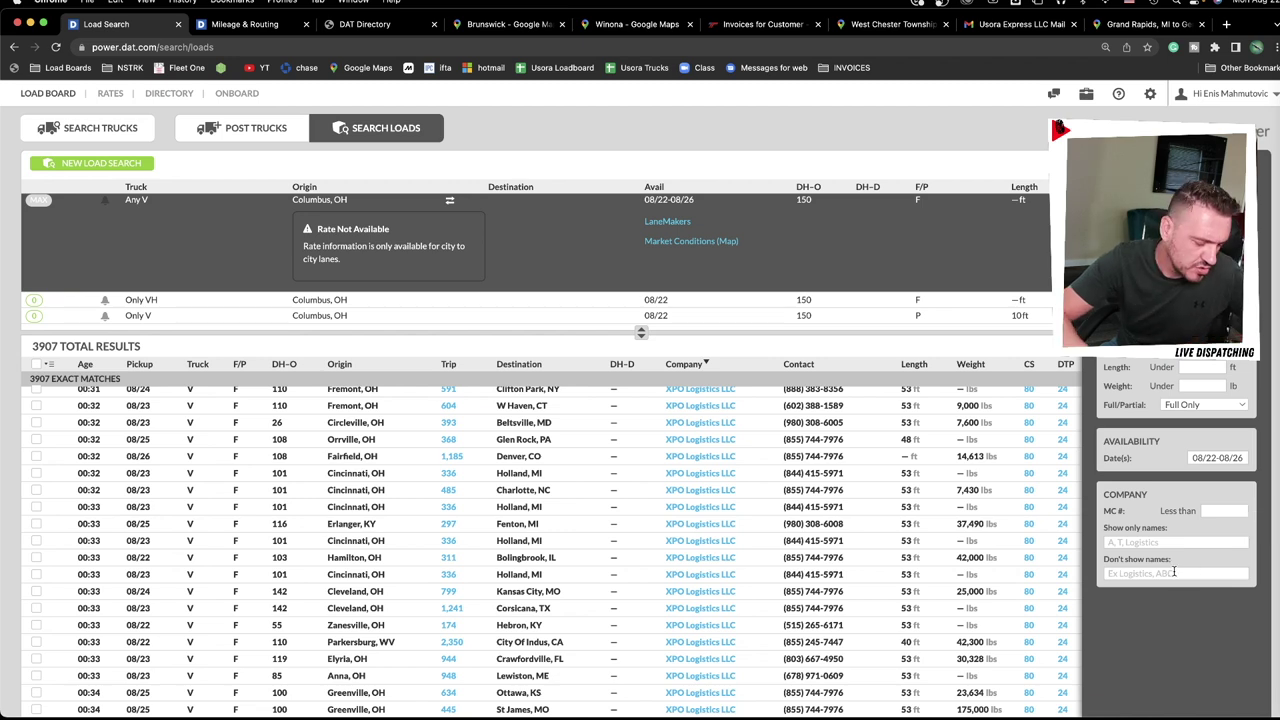
{"action": "type", "text": "xpo"}
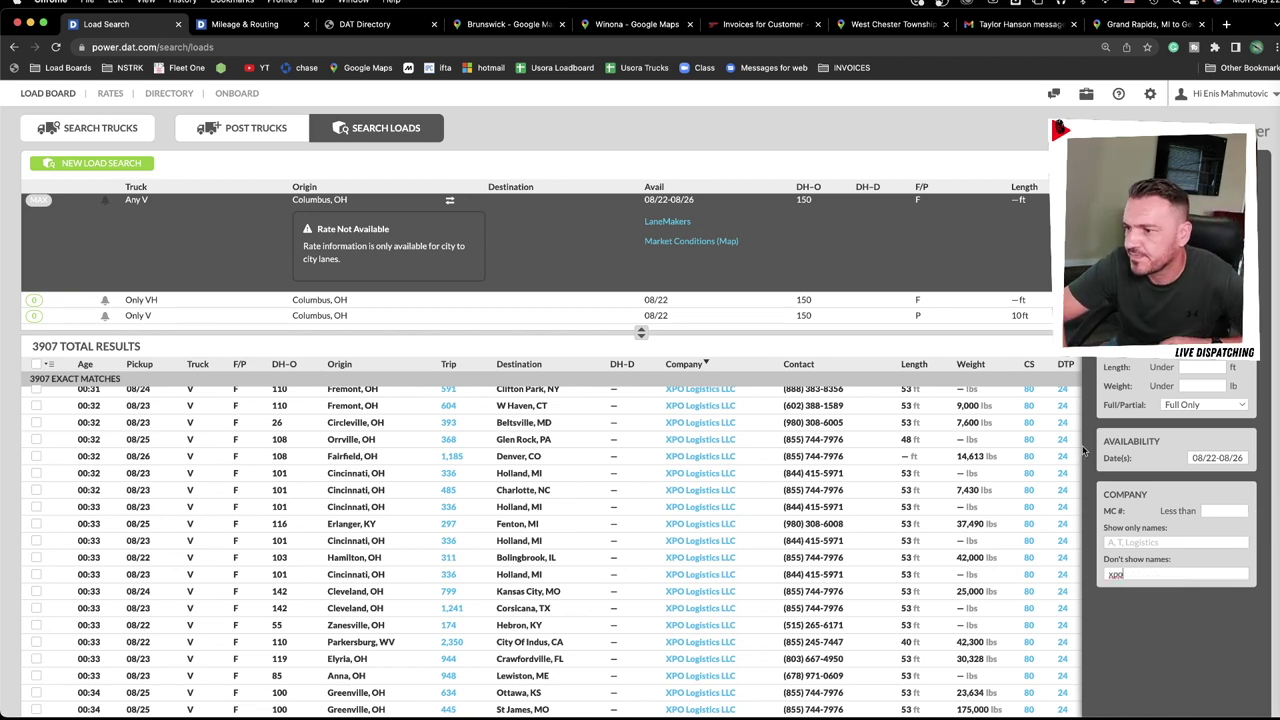
{"action": "key", "text": "Return"}
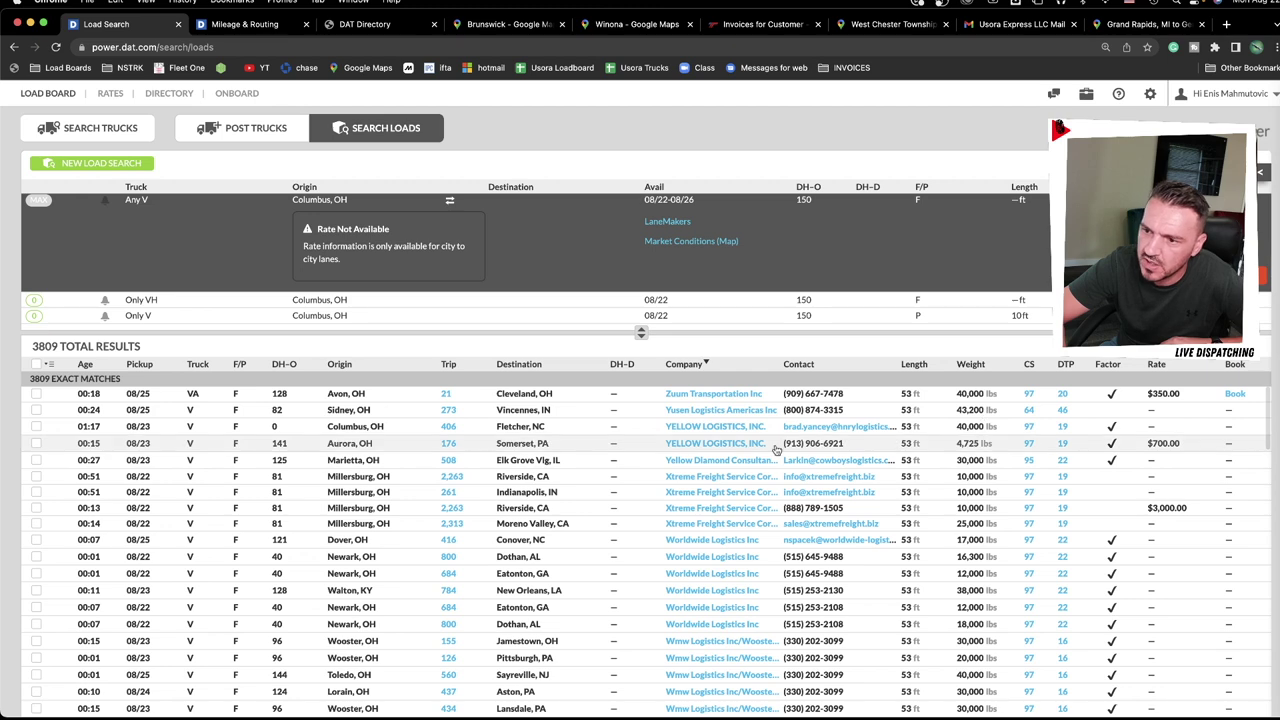